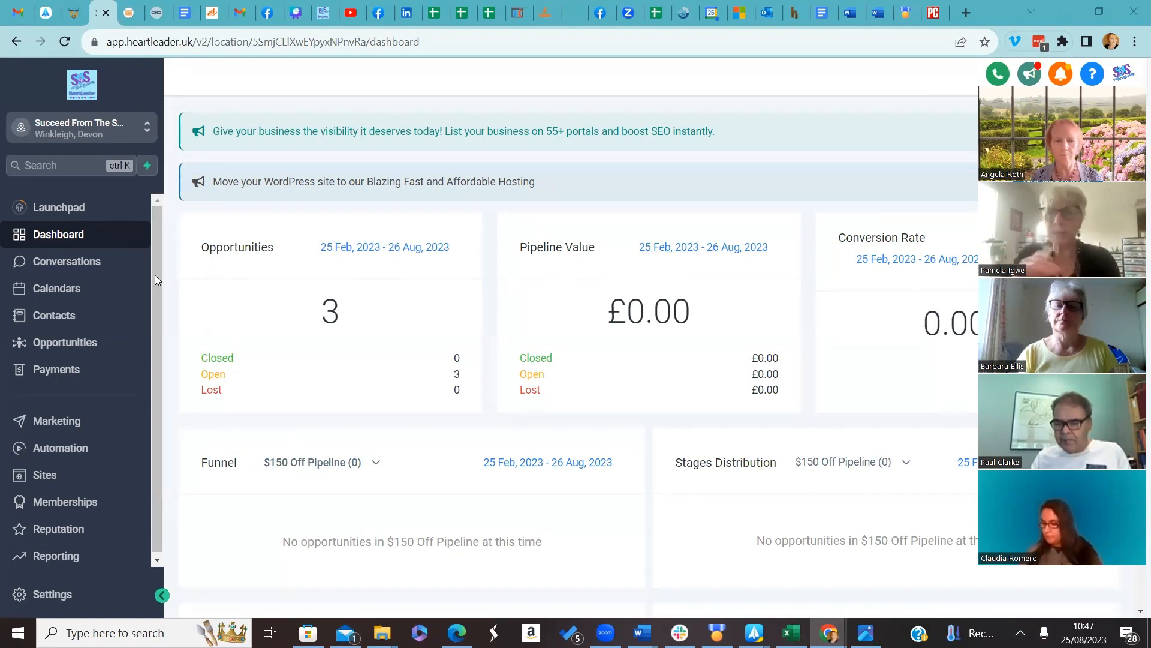
Step: Open the funnels list under Sites and go to its third page
left_click(45, 476)
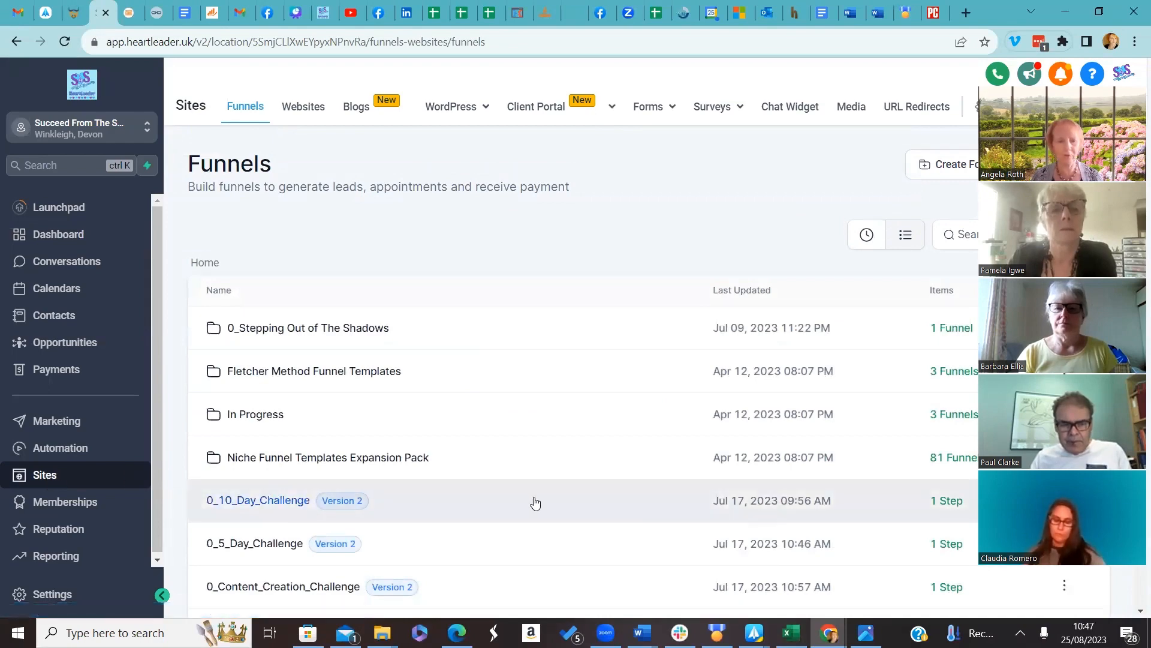
scroll(536, 503, "down", 3)
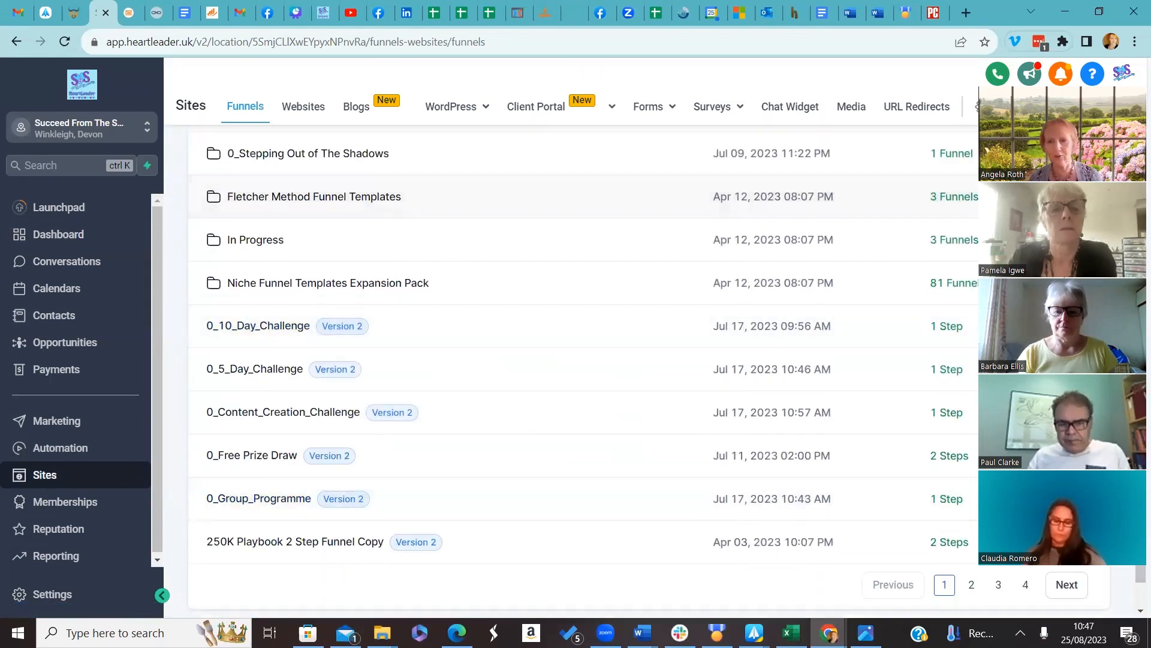
left_click_drag(1063, 96, 804, 48)
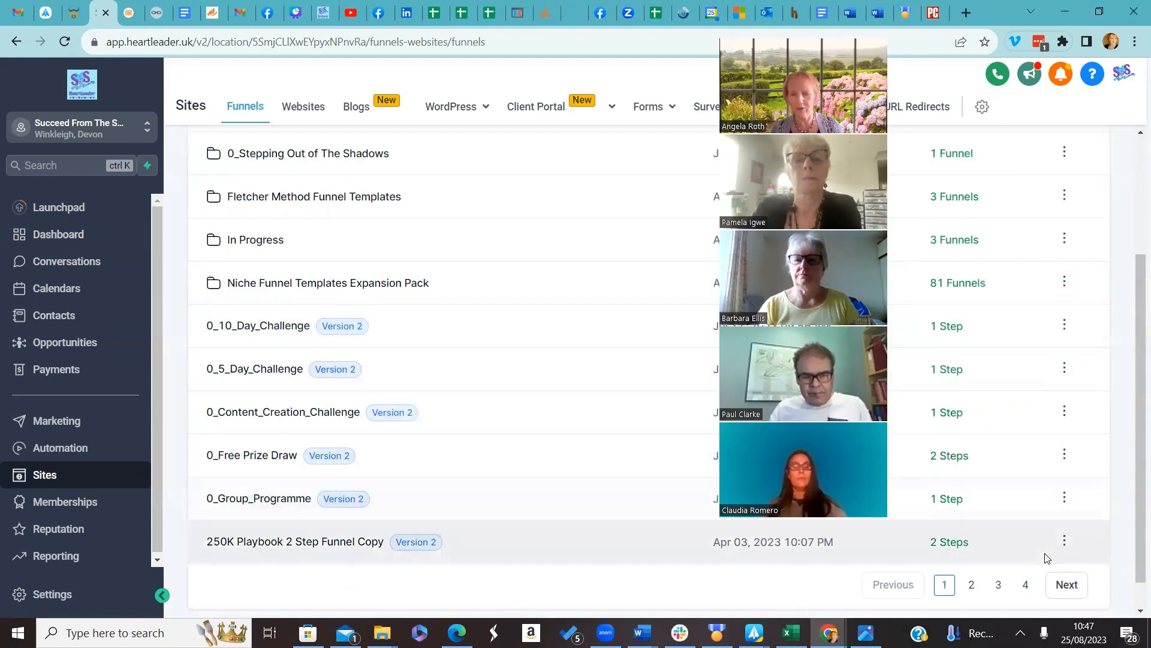
left_click(972, 589)
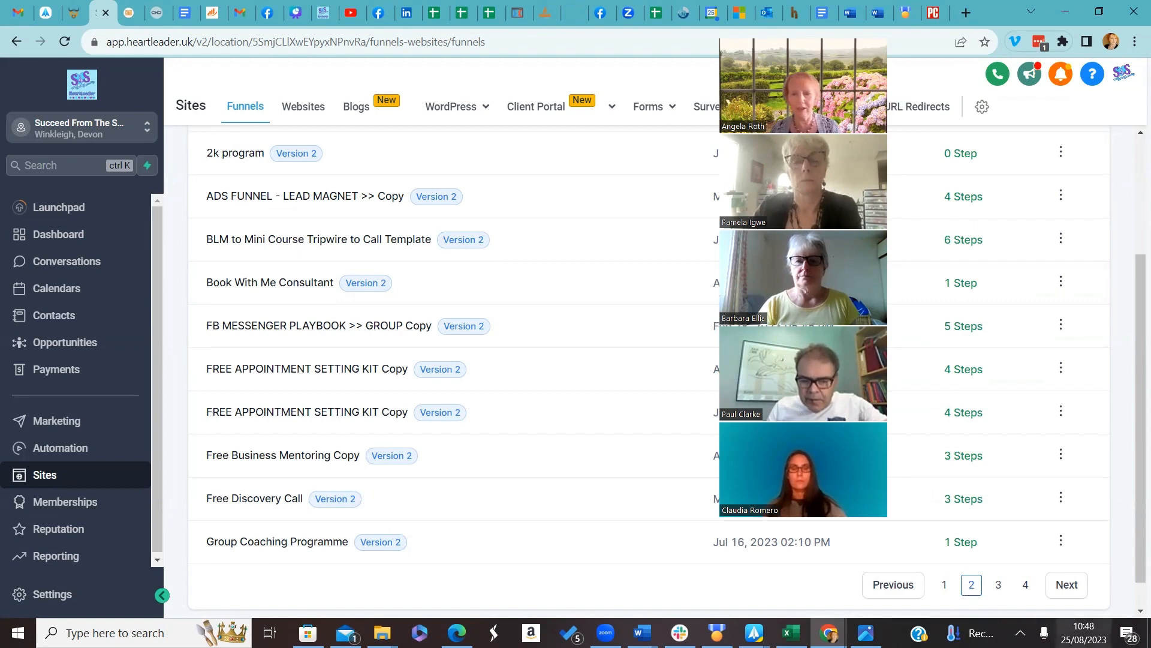
left_click(1005, 589)
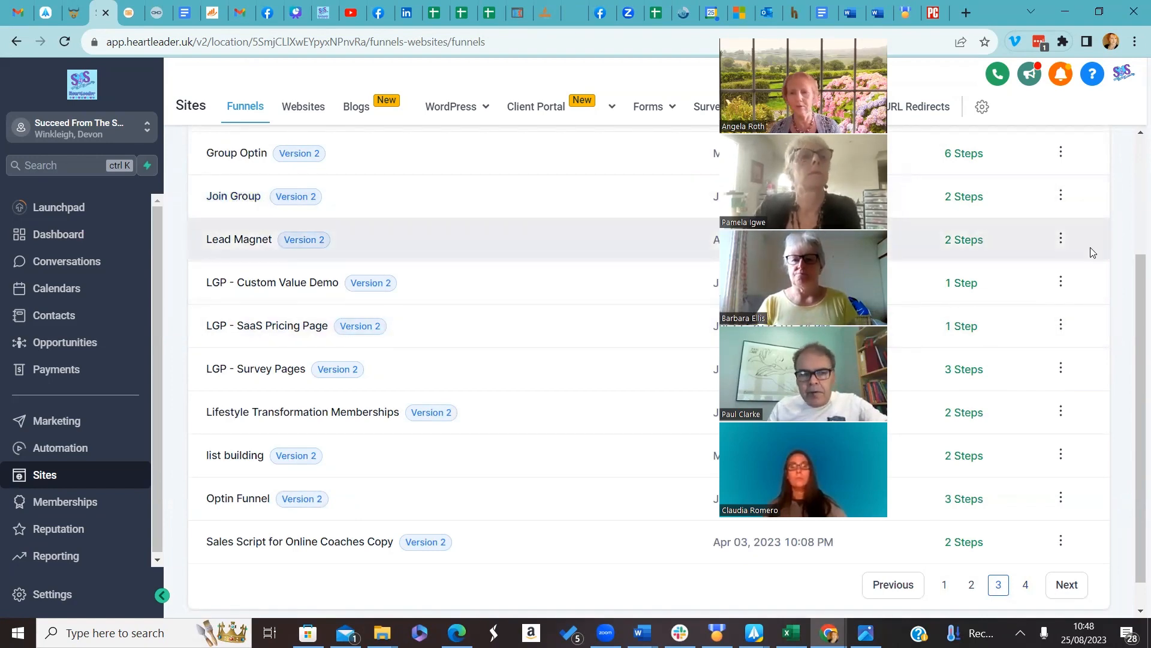
Step: Examine the clone options of the Join Group funnel without cloning it
left_click(1060, 196)
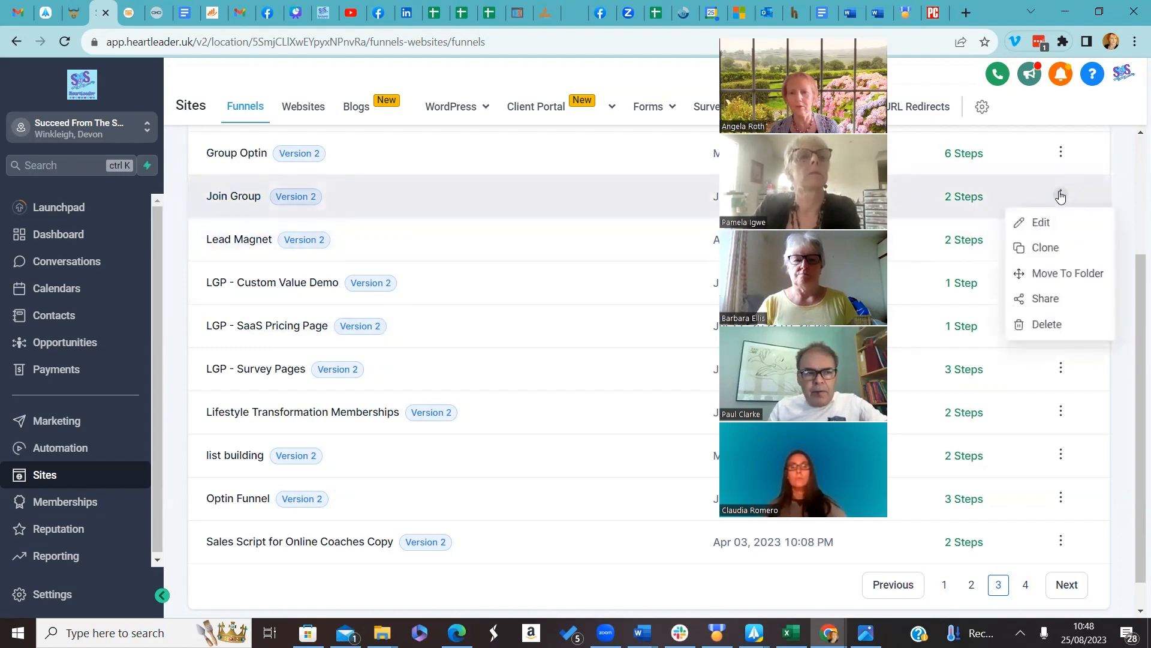
left_click(1044, 248)
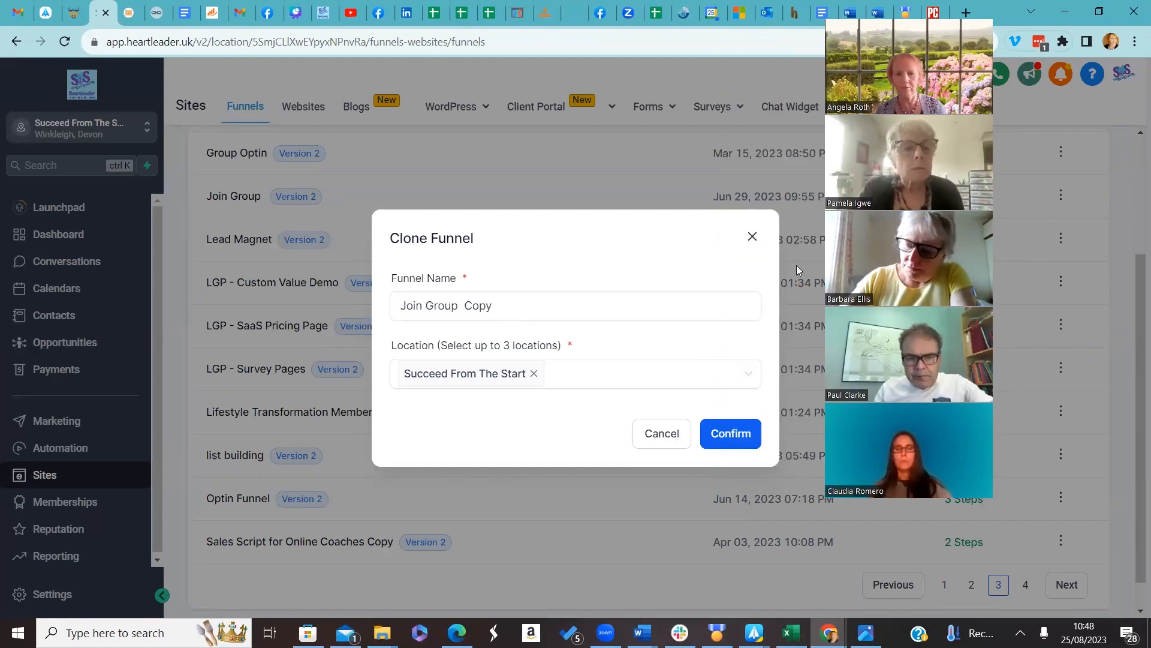
left_click(753, 238)
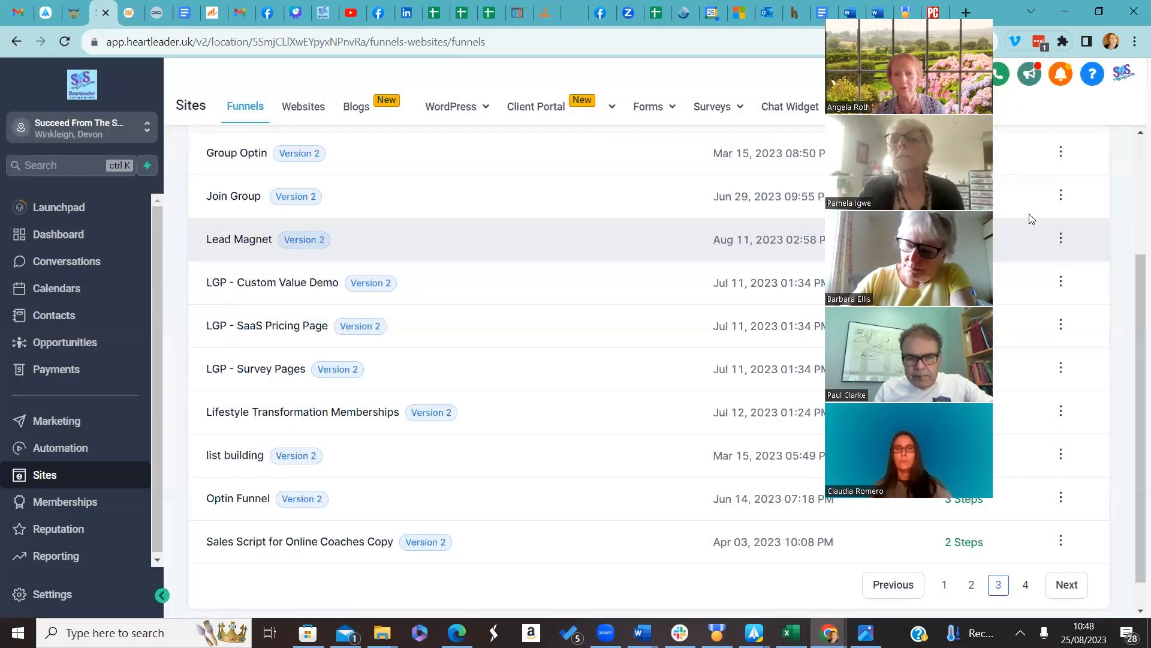
Step: Copy the share link of the Join Group funnel, with access for anyone with the link
left_click(1062, 195)
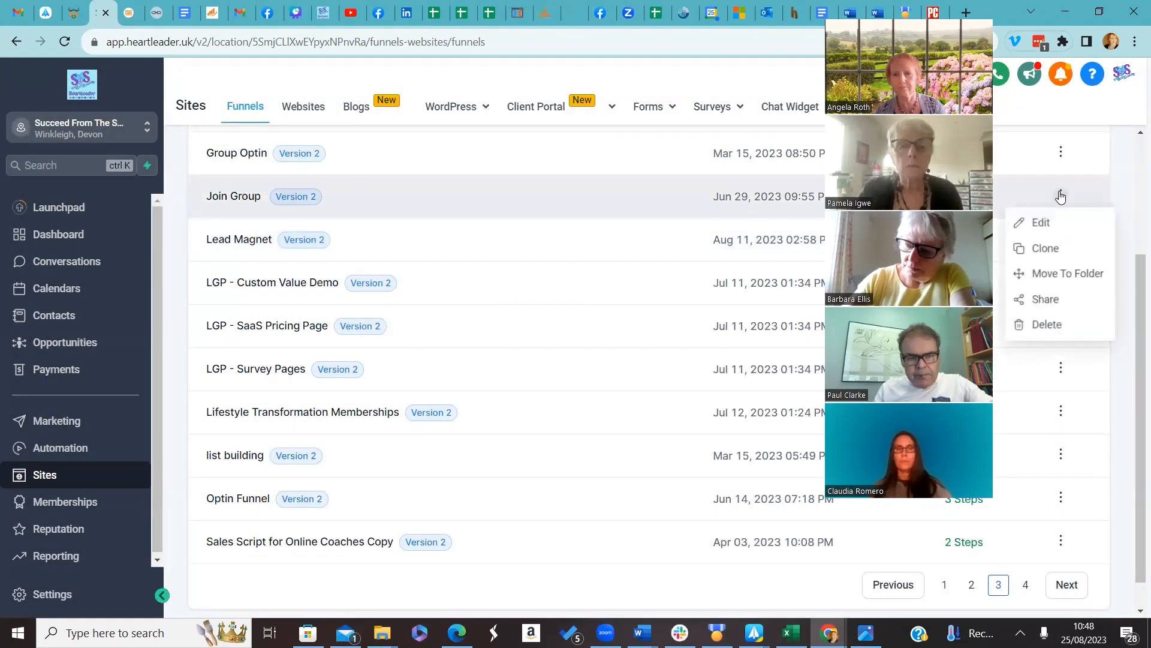
left_click(1042, 300)
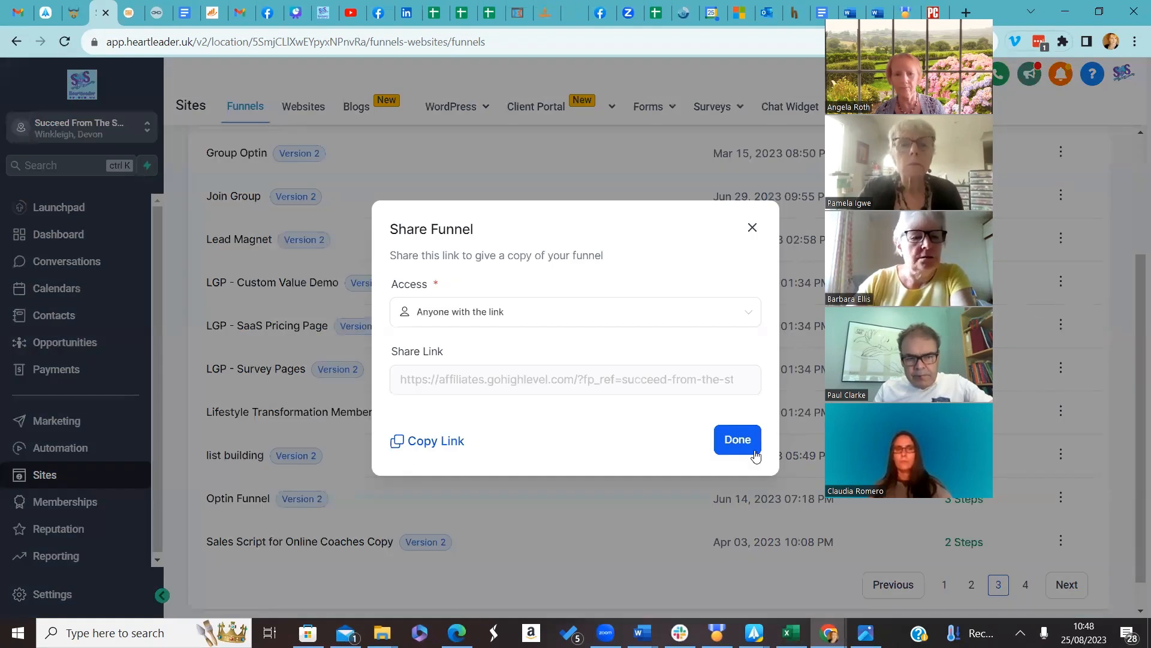
left_click(434, 447)
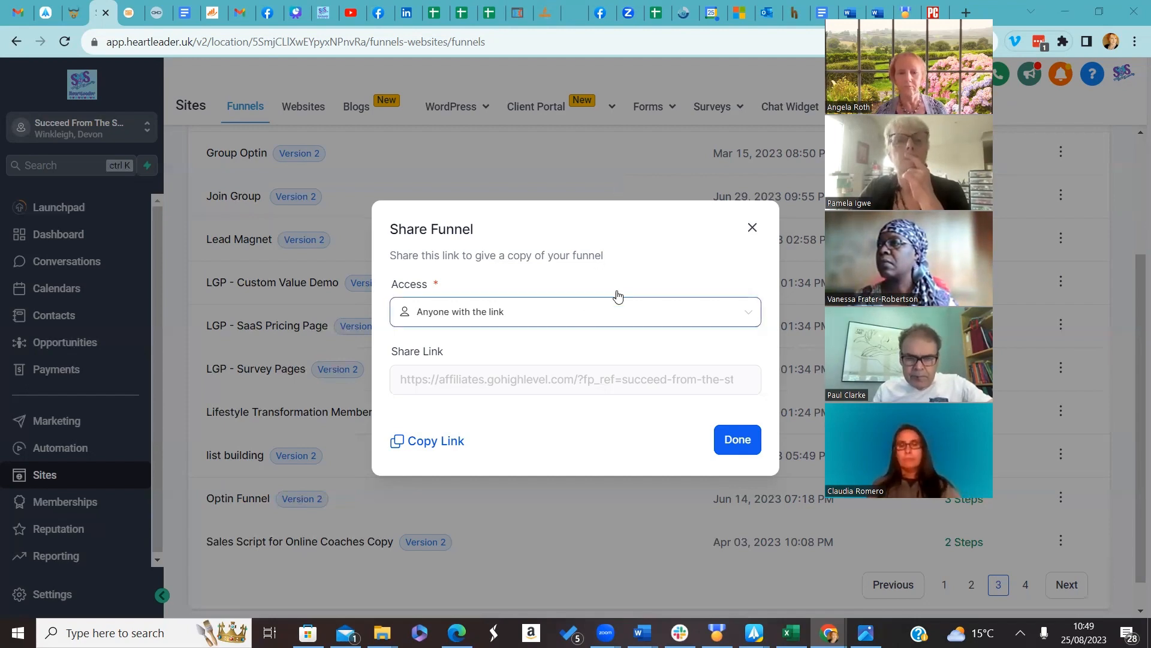
left_click(753, 227)
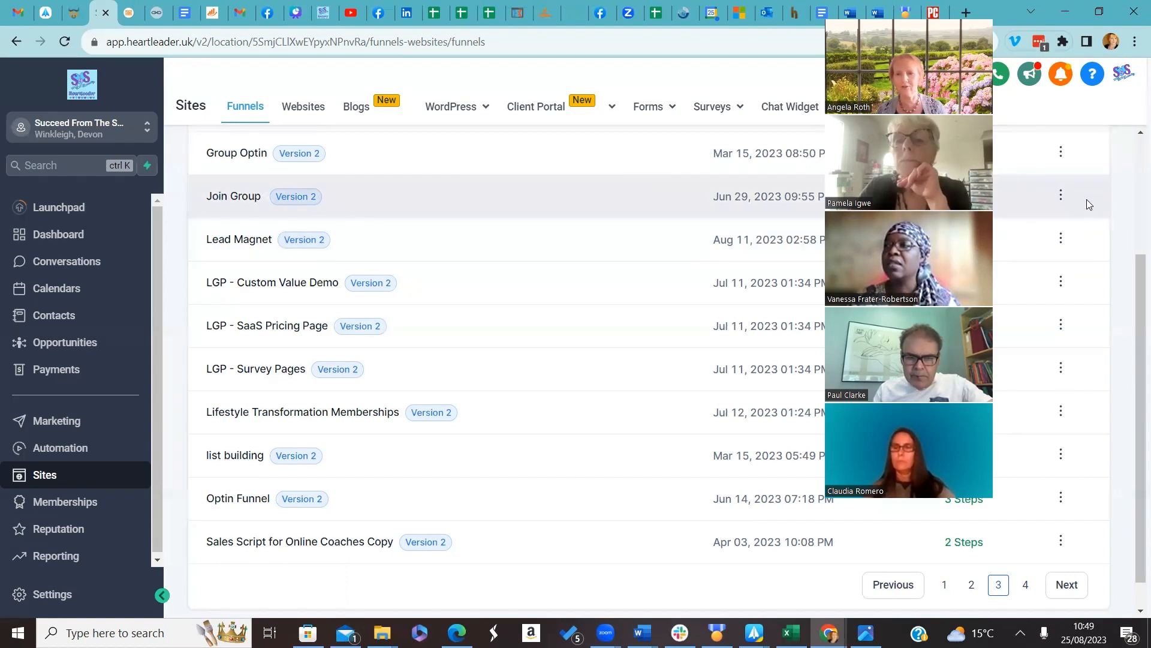
Step: Open the Join Group funnel to show its steps
left_click(1063, 196)
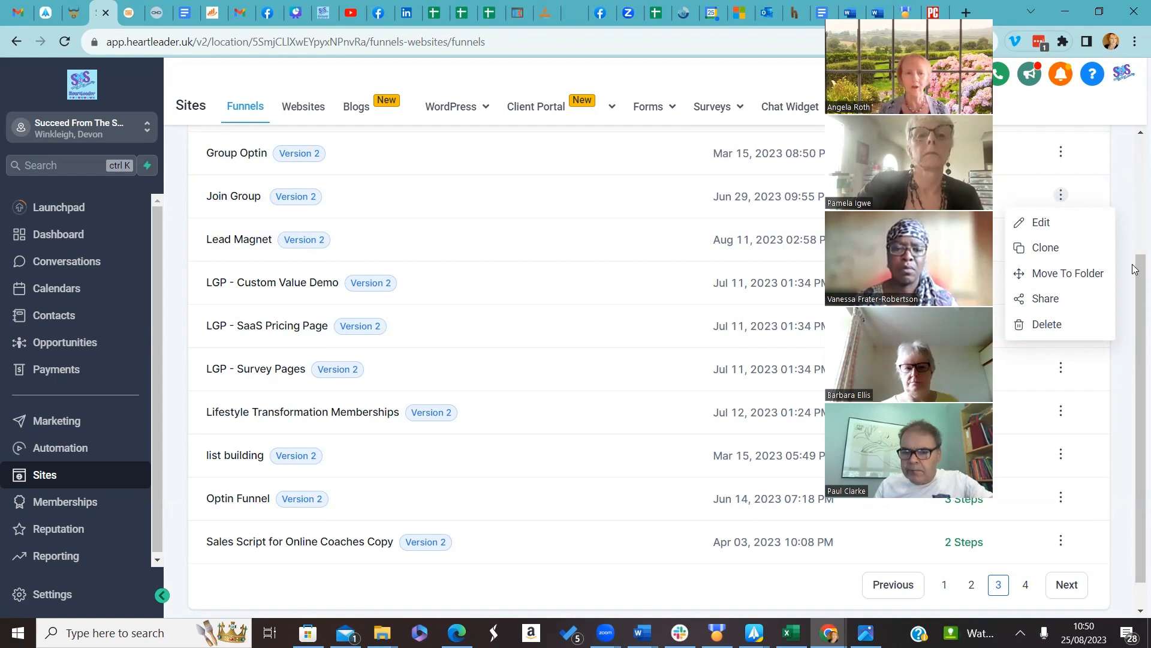
left_click(244, 198)
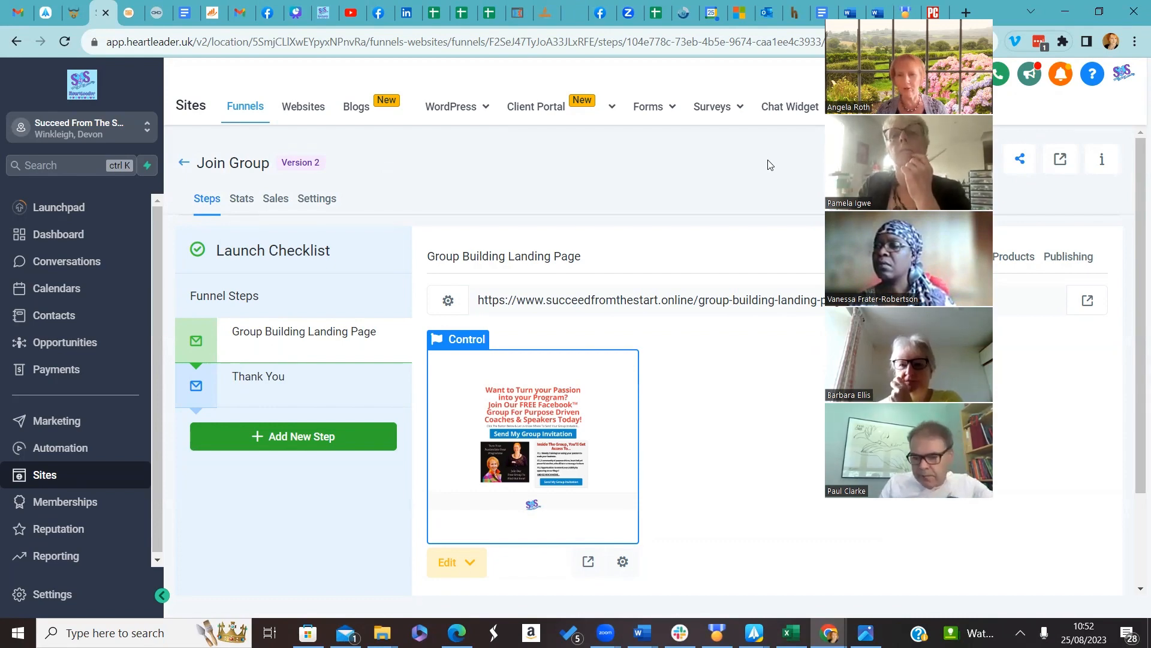
left_click_drag(960, 336, 1037, 384)
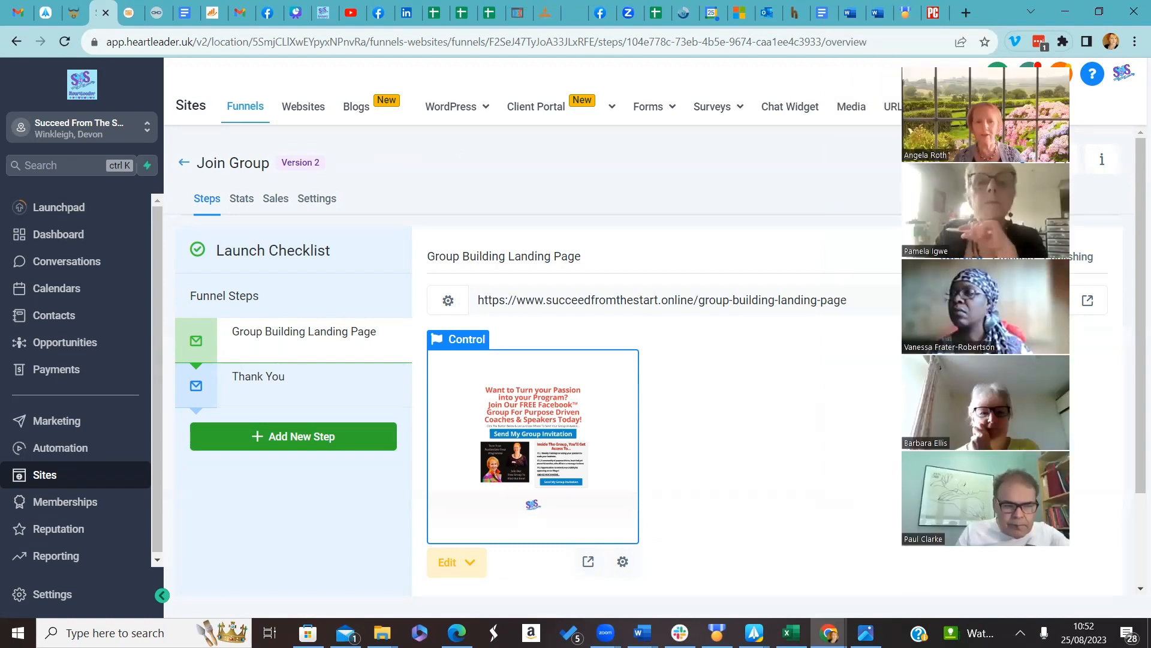
Step: Review the Join Group funnel's settings for name, domain, path, favicon, tracking code and payment mode
left_click(318, 199)
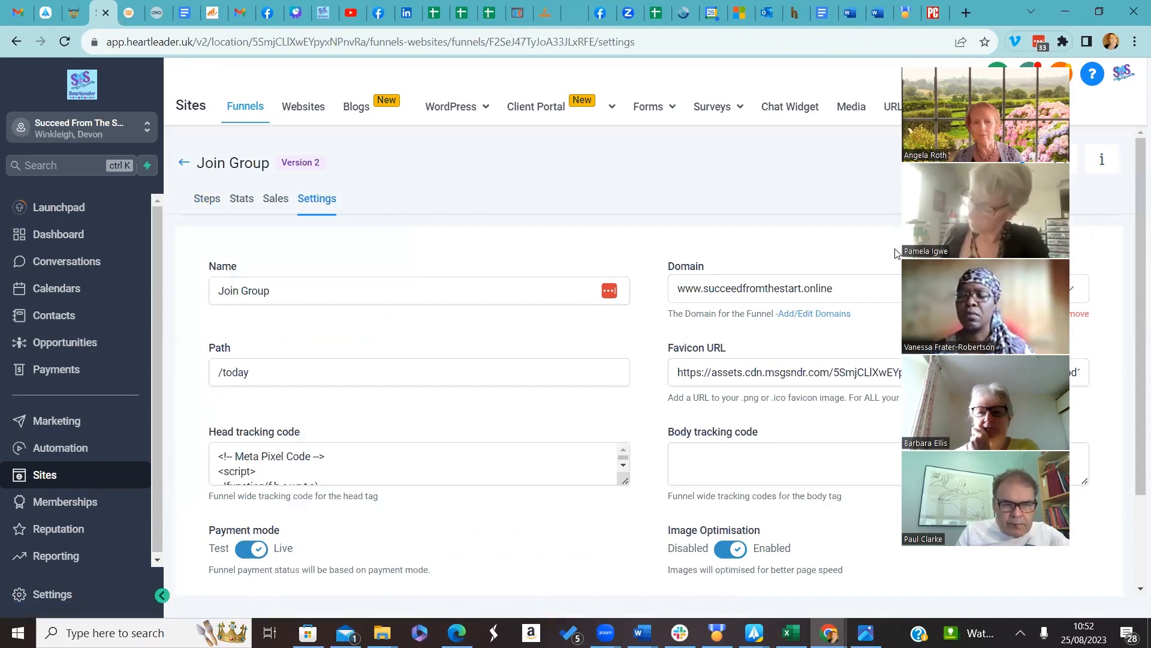
left_click_drag(896, 249, 762, 249)
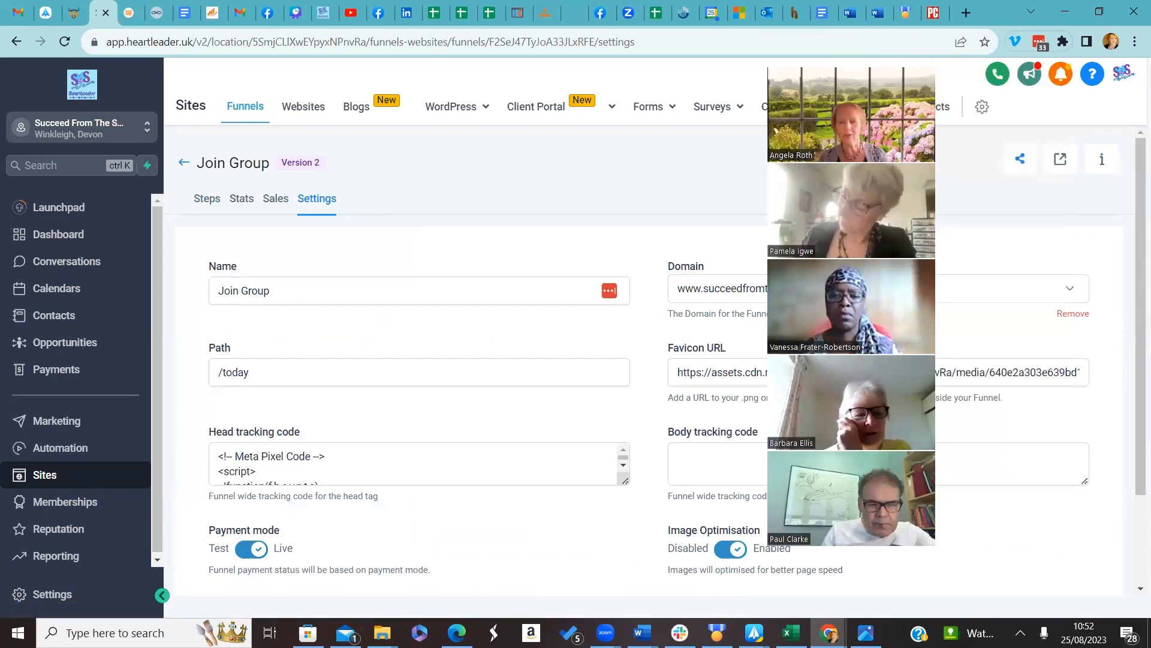
left_click_drag(834, 224, 1044, 254)
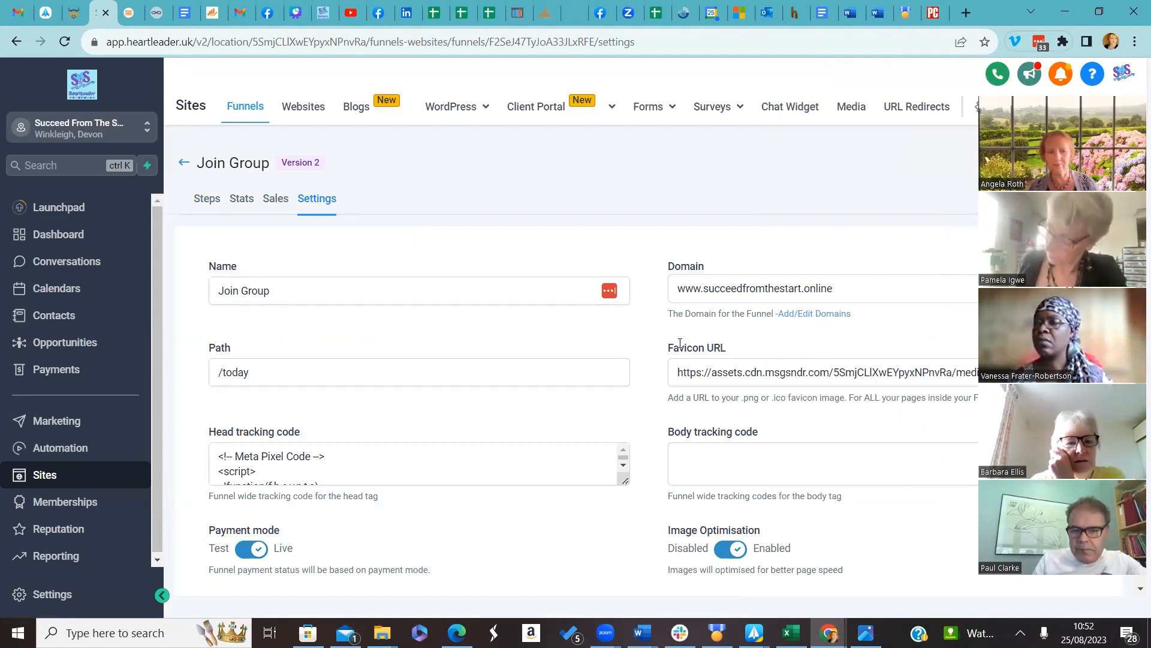
scroll(478, 422, "down", 2)
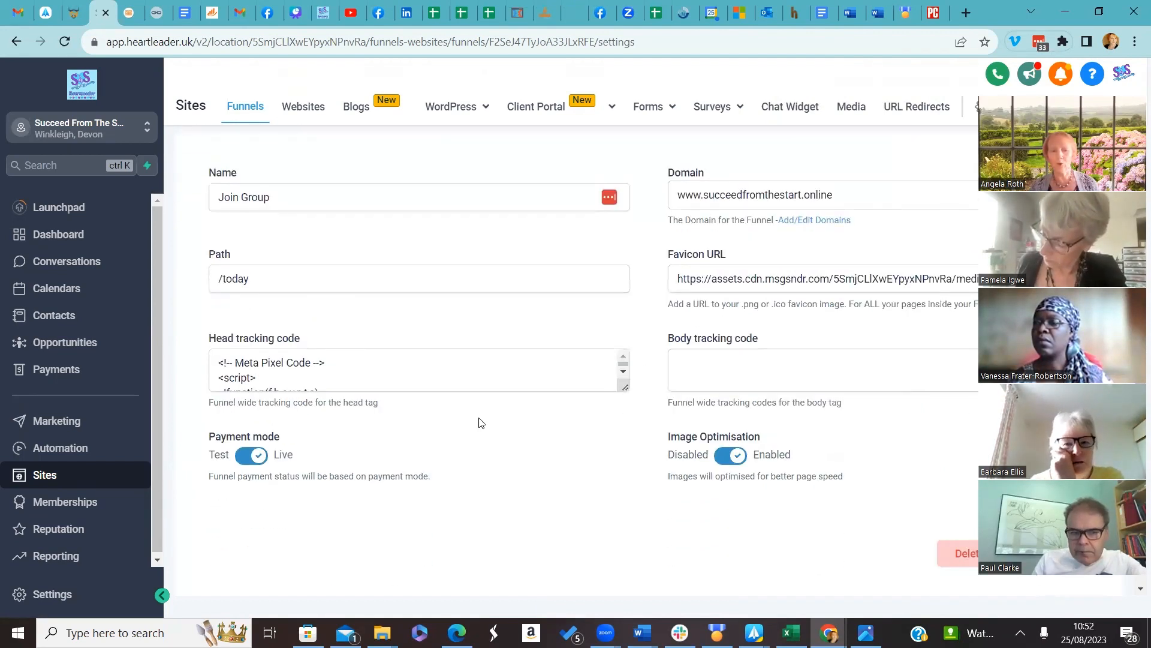
scroll(439, 344, "up", 2)
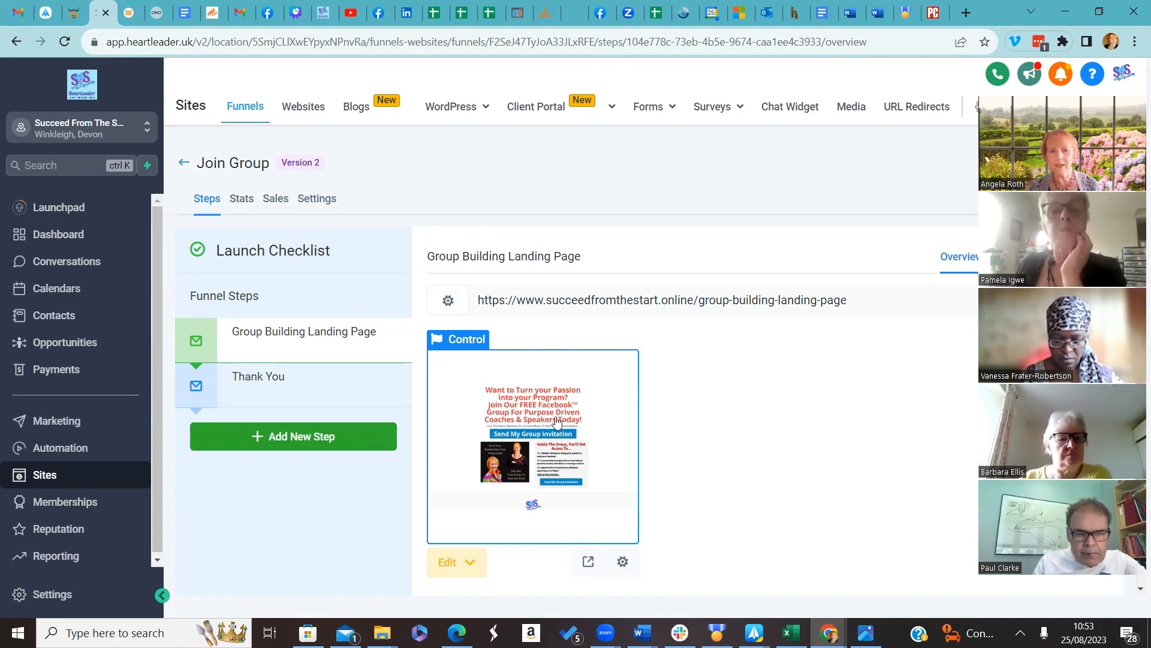
Step: Open the Group Building Landing Page in the page editor and select its main headline
left_click(522, 426)
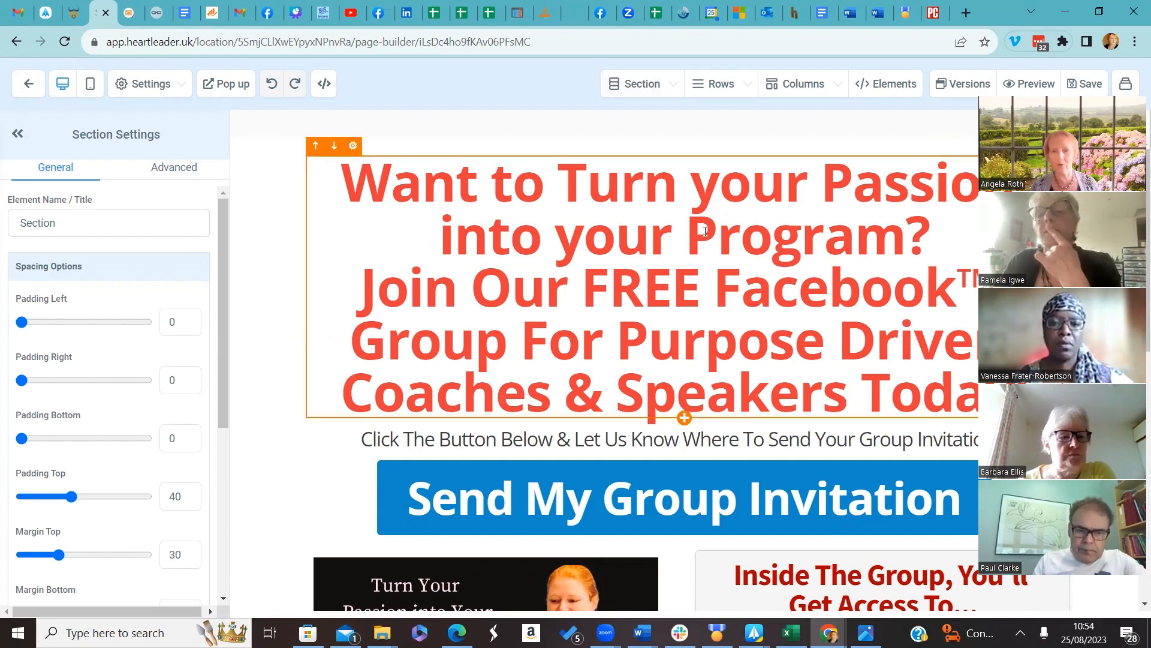
left_click(691, 242)
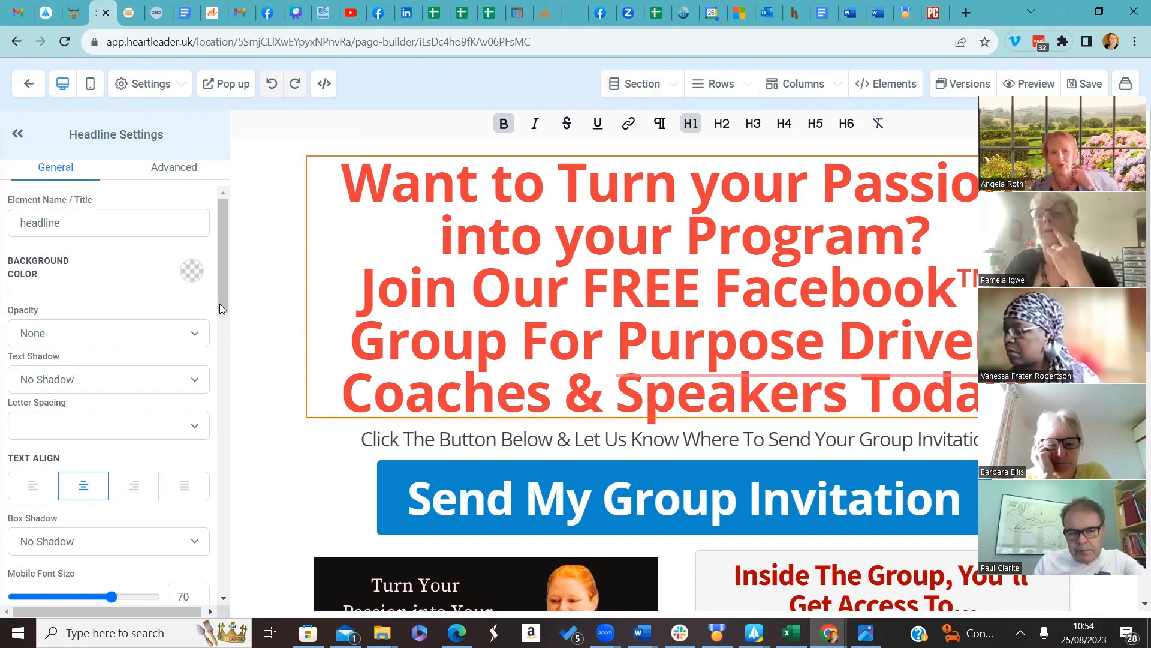
left_click_drag(221, 305, 228, 276)
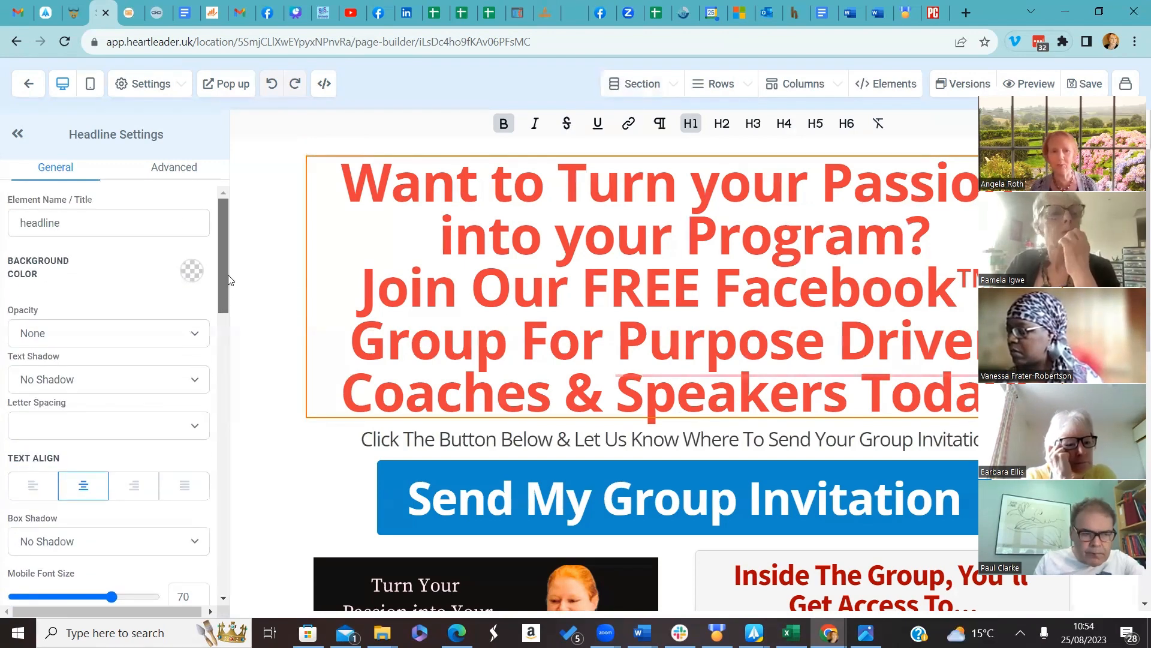
Step: Set both the headline font and the content font in the page's typography to the Google font Atma
left_click(160, 88)
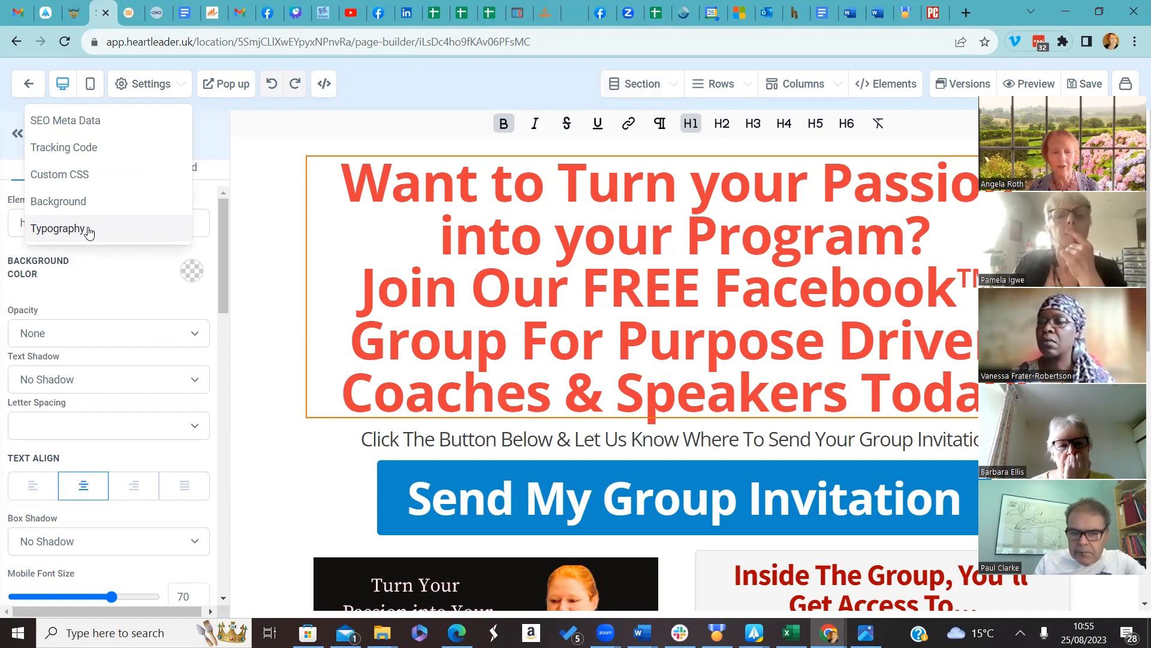
left_click(88, 230)
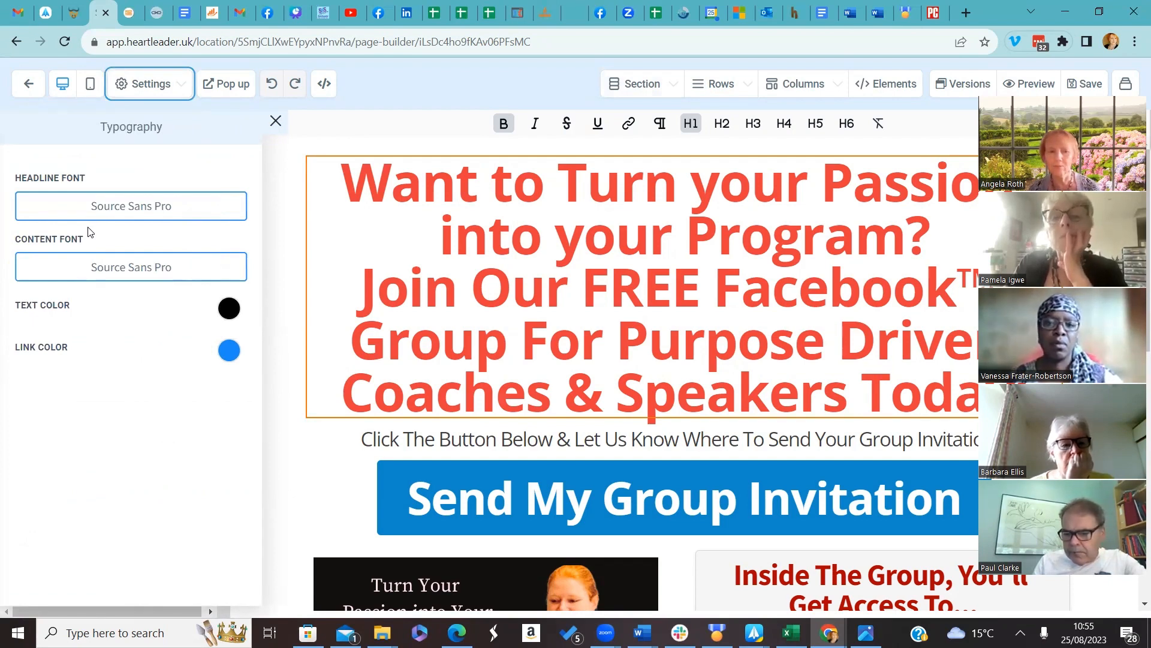
left_click(122, 207)
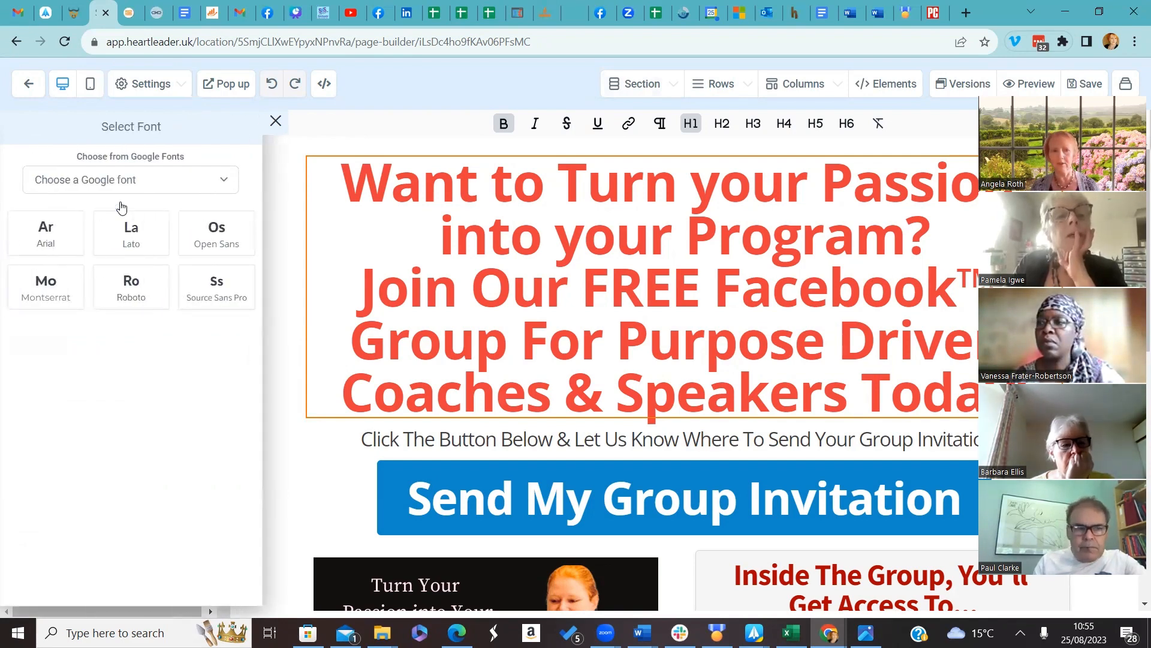
left_click(223, 183)
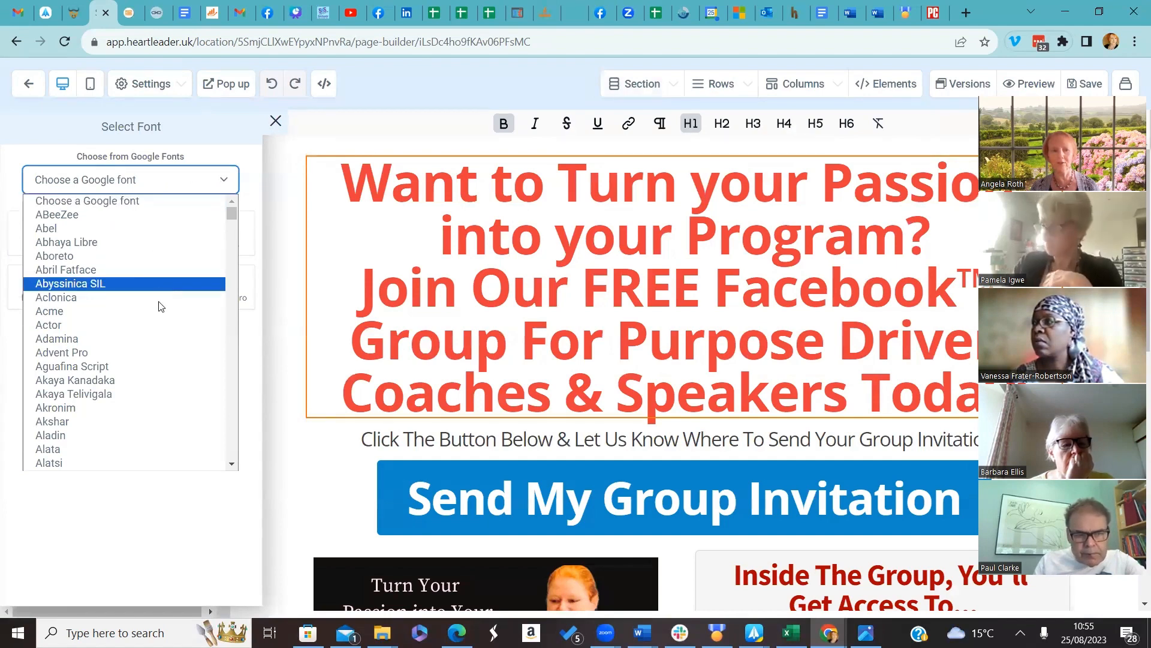
scroll(160, 398, "down", 3)
scroll(161, 399, "down", 5)
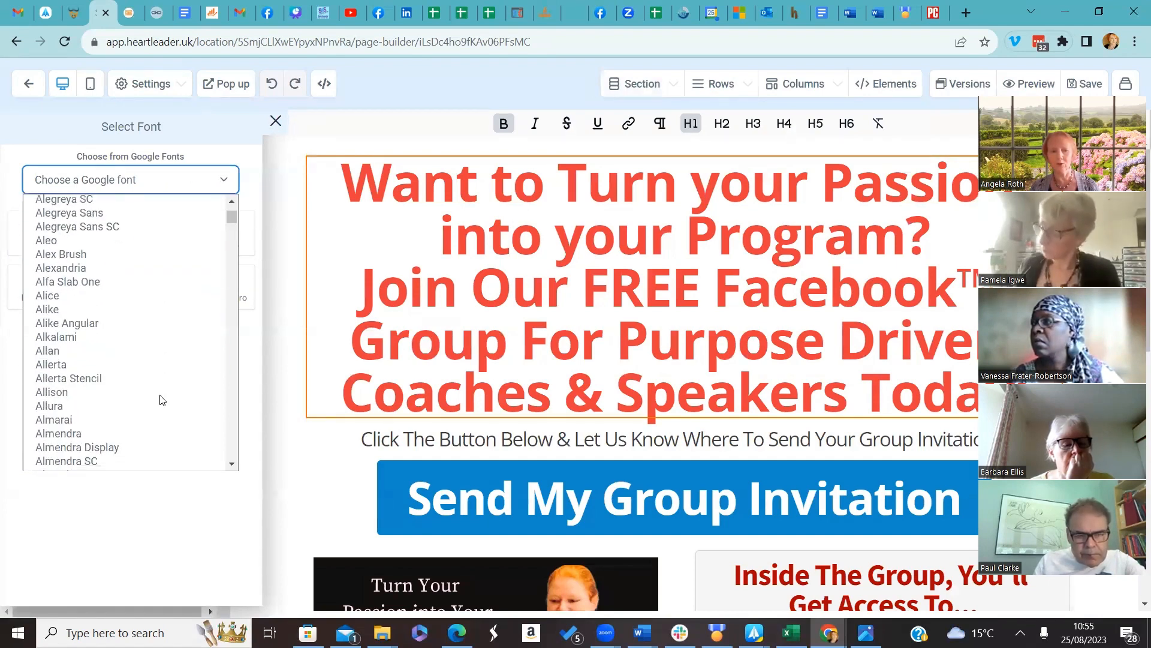
scroll(160, 398, "down", 6)
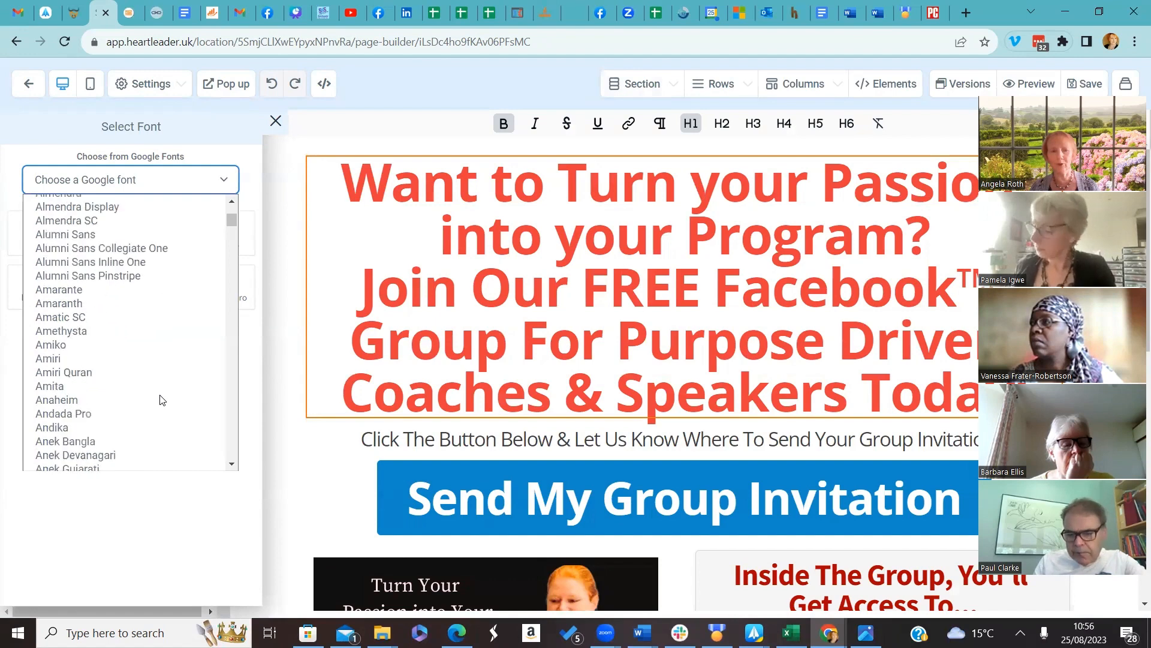
scroll(160, 398, "down", 5)
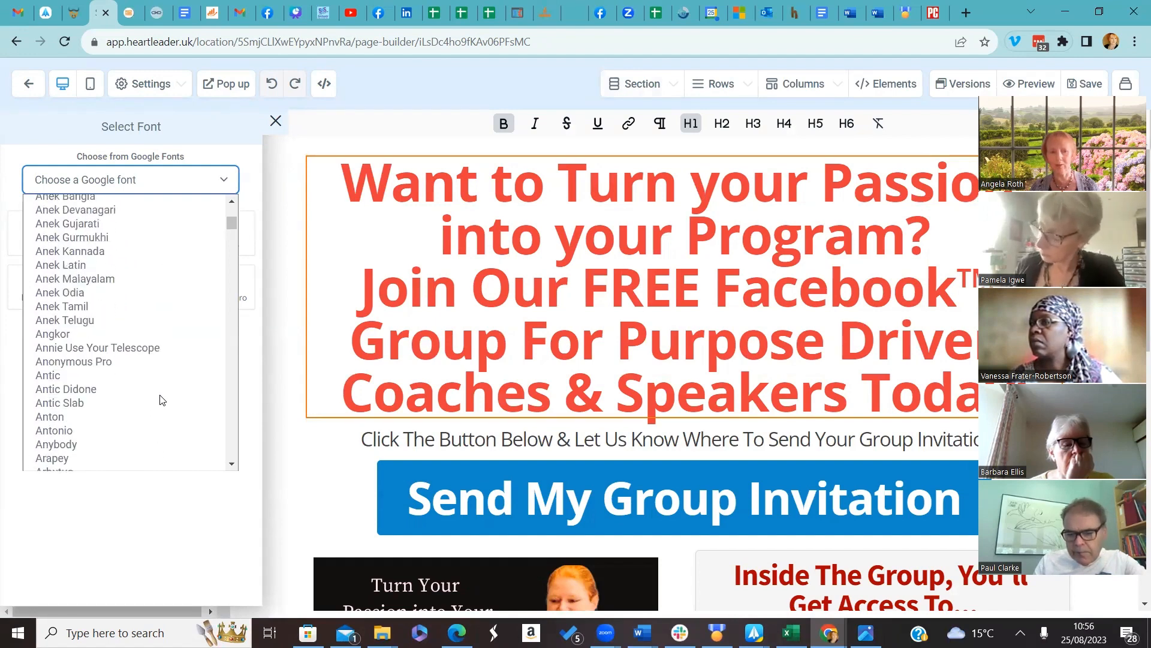
scroll(160, 399, "down", 5)
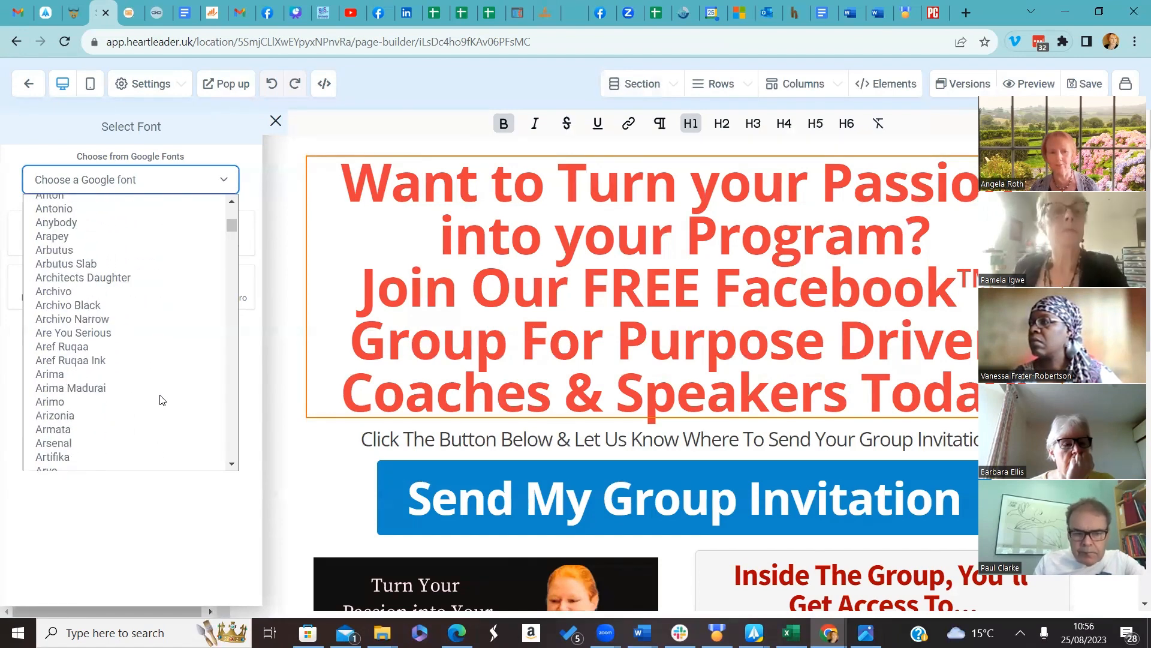
scroll(160, 399, "down", 3)
scroll(160, 399, "down", 2)
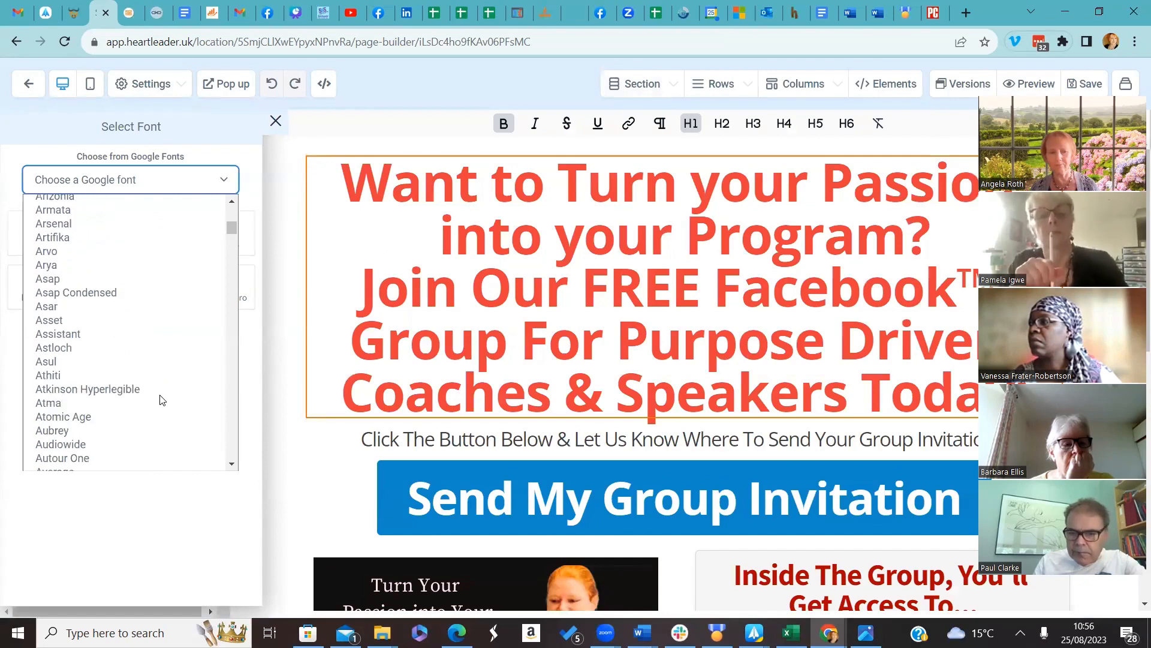
left_click(94, 400)
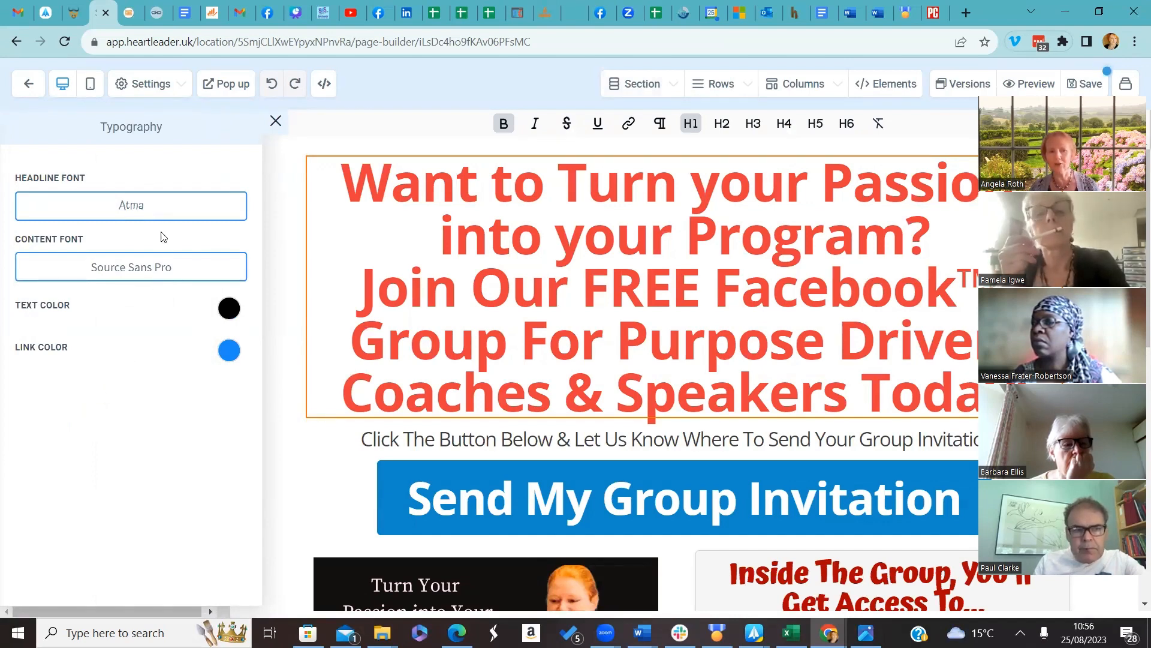
left_click(170, 275)
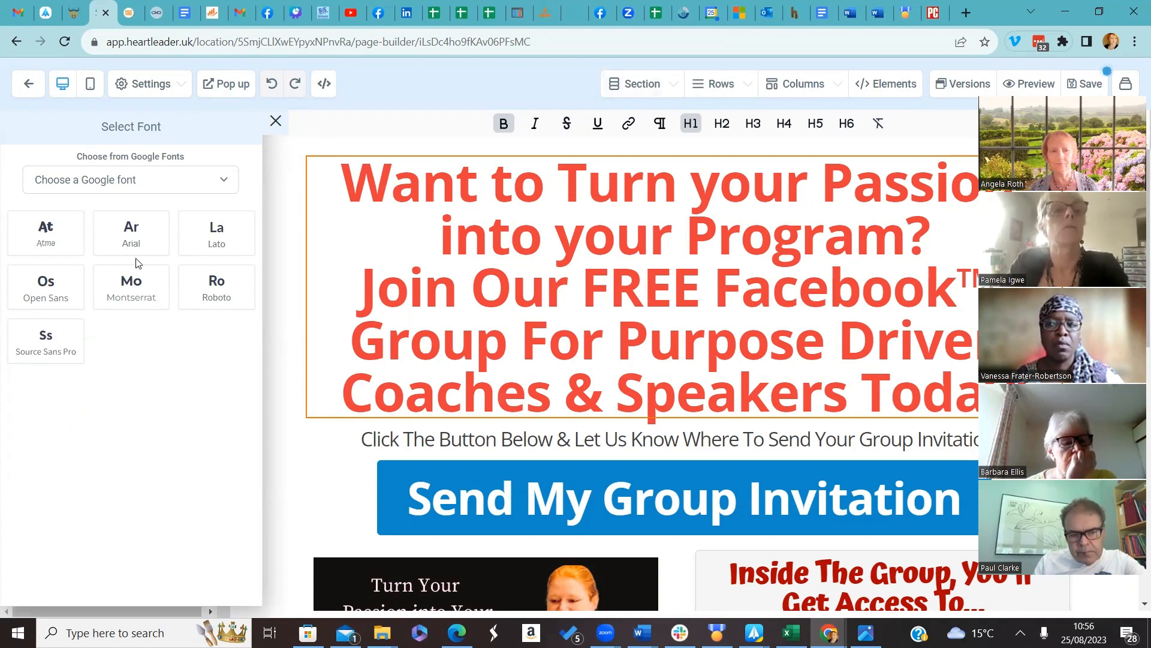
left_click(66, 242)
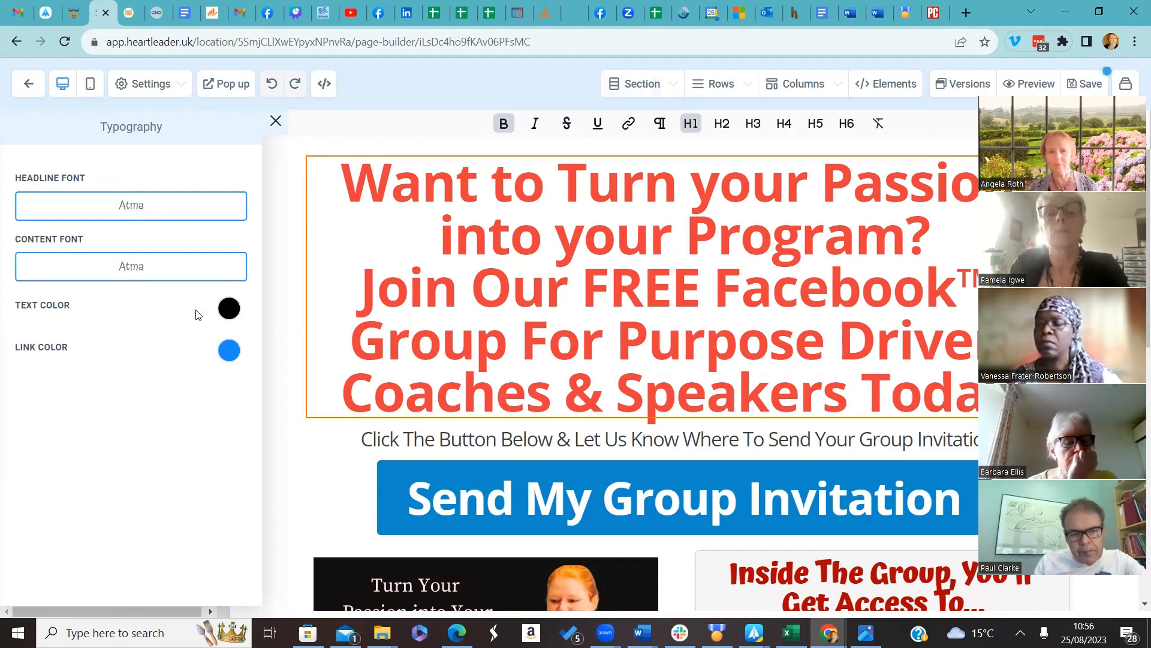
Step: Open the page's text color choices, switch to the Canva presentation and copy the first slide's purple background color code #5A028F
left_click(229, 310)
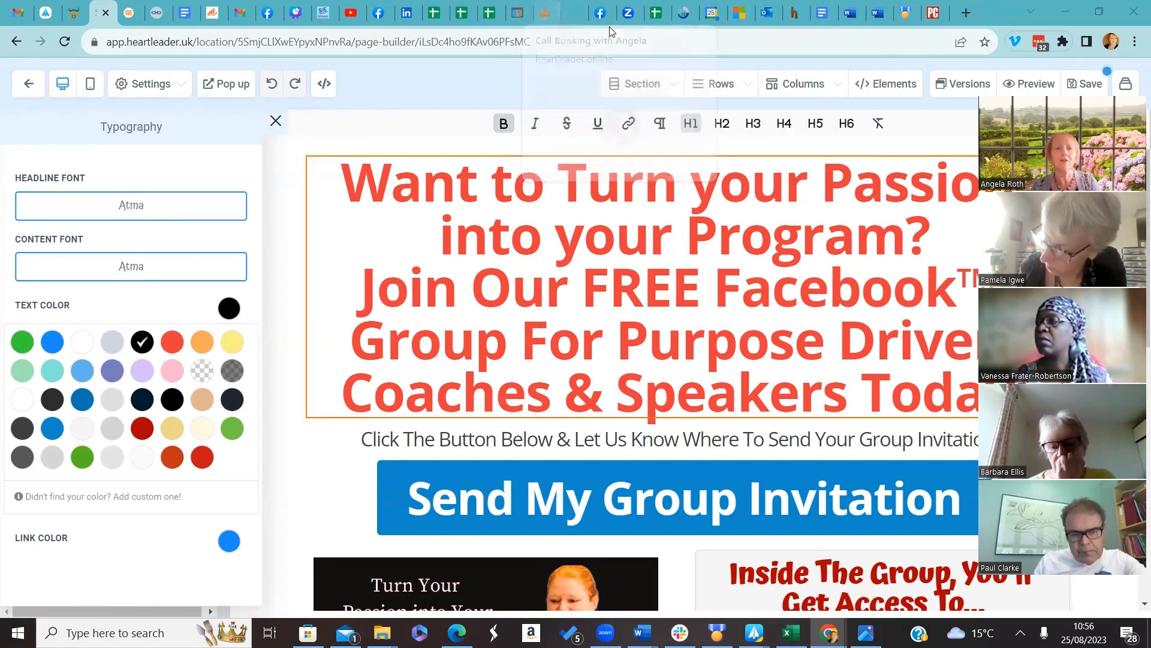
mouse_move(792, 632)
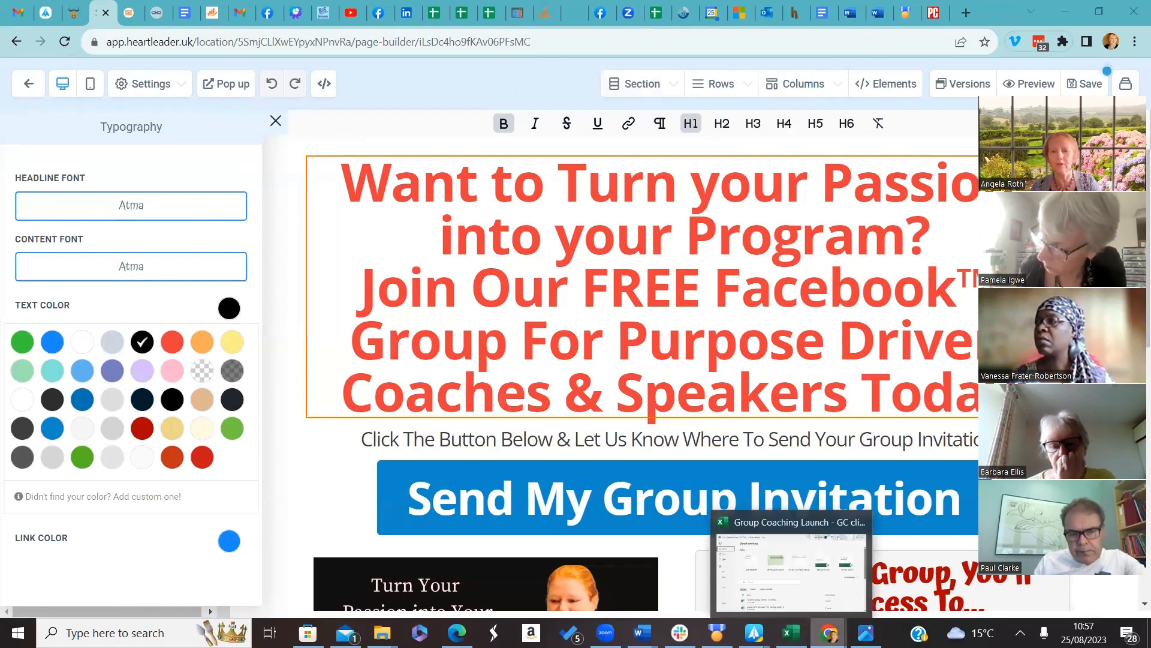
mouse_move(829, 633)
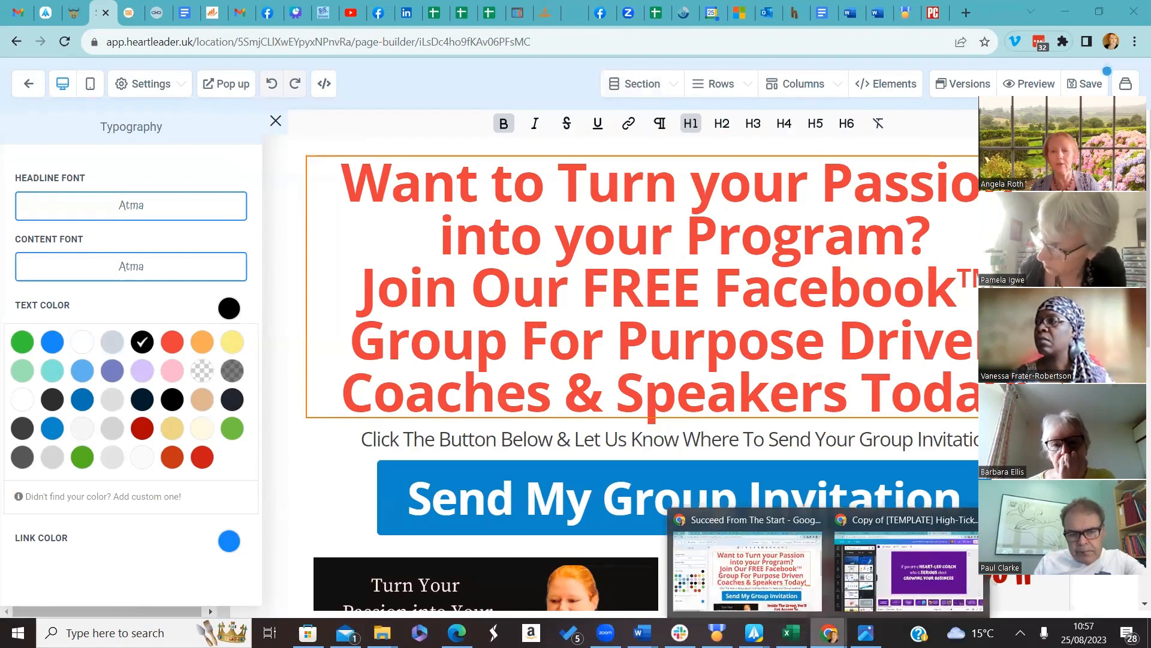
left_click(890, 592)
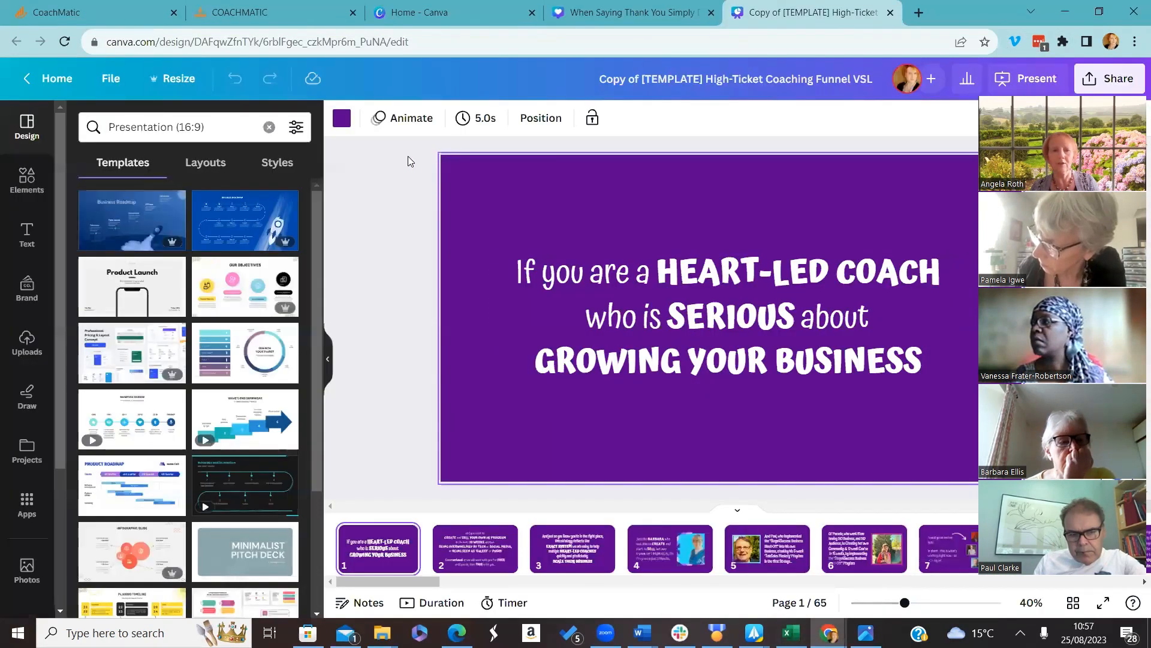
left_click(341, 119)
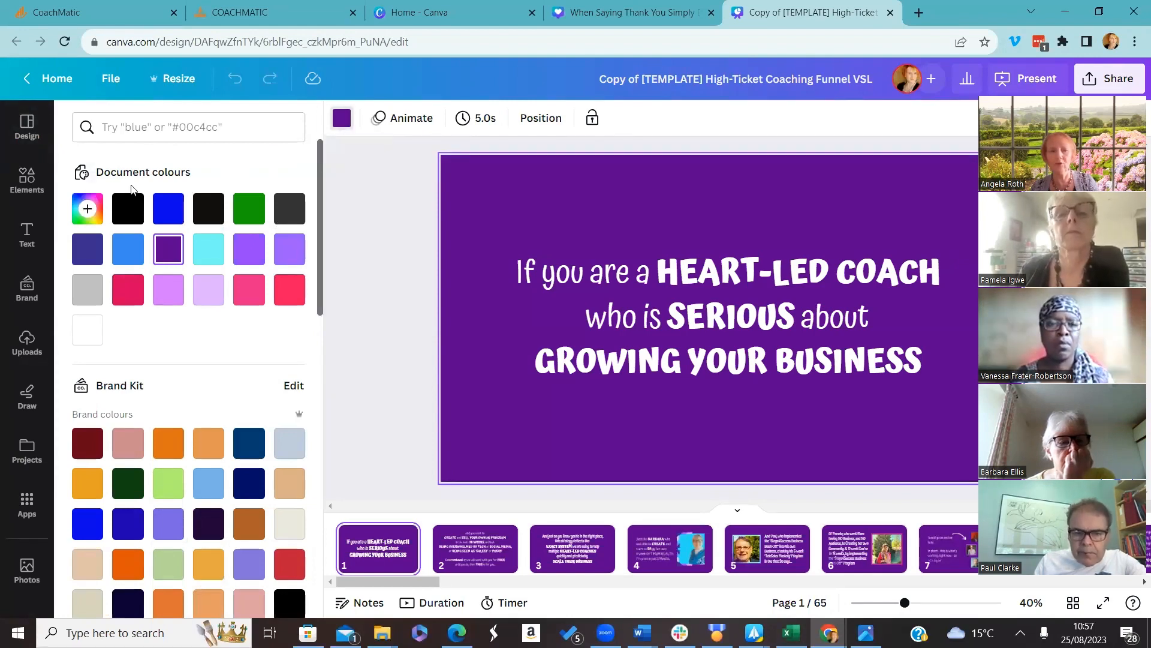
left_click(87, 208)
key("ctrl+c")
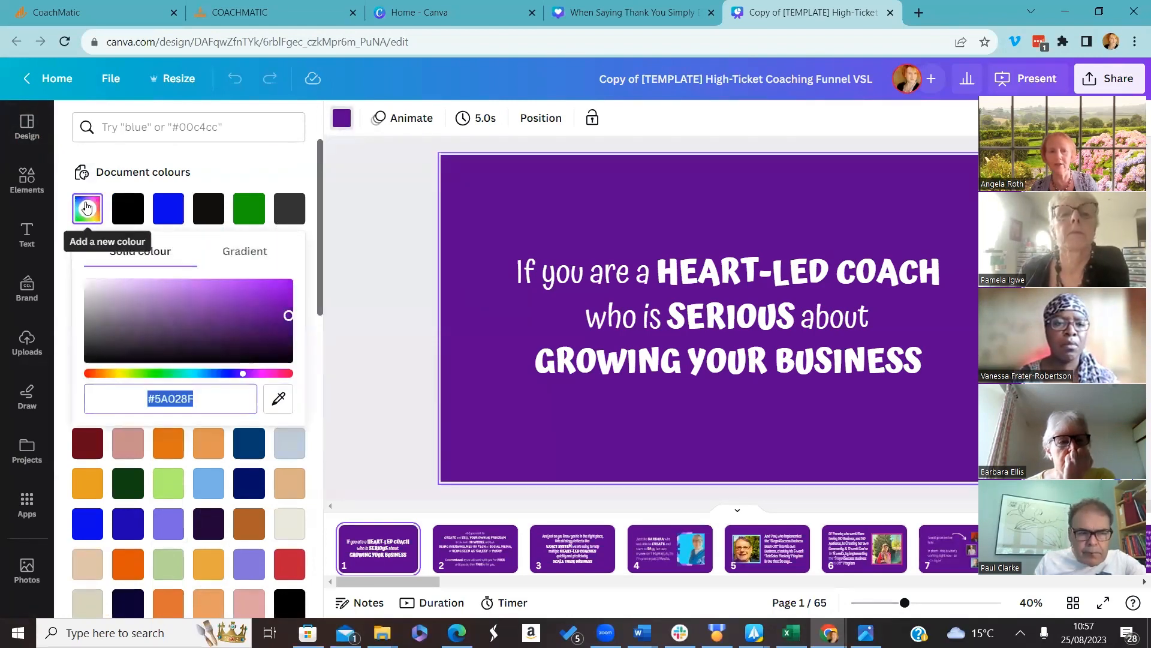
right_click(184, 398)
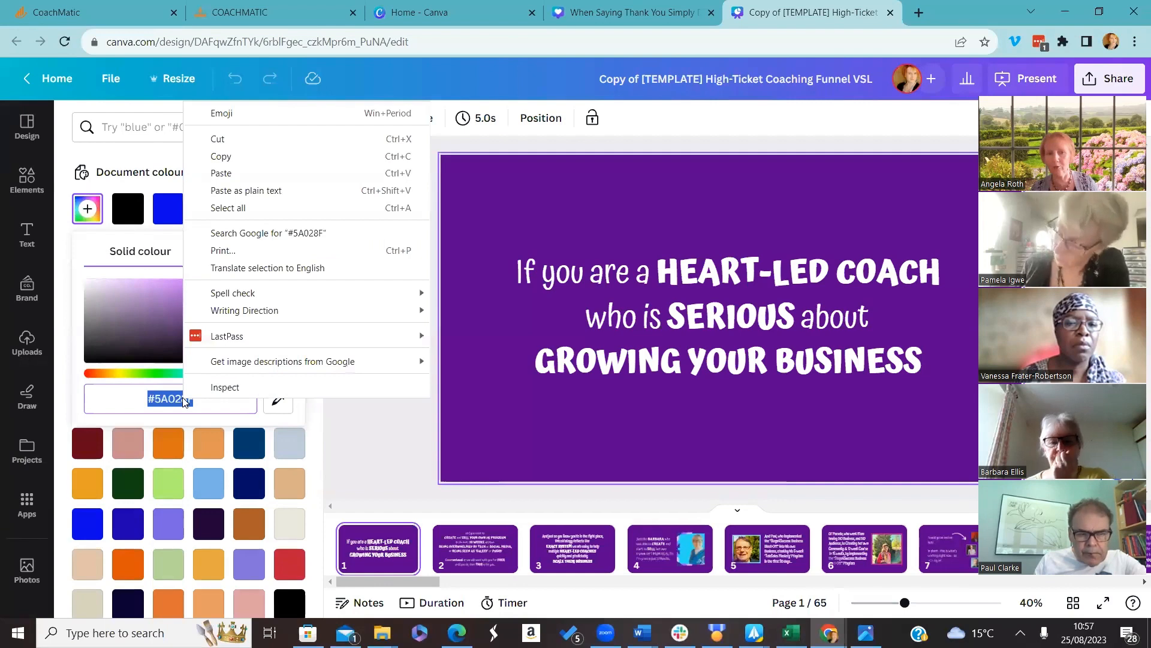
left_click(220, 157)
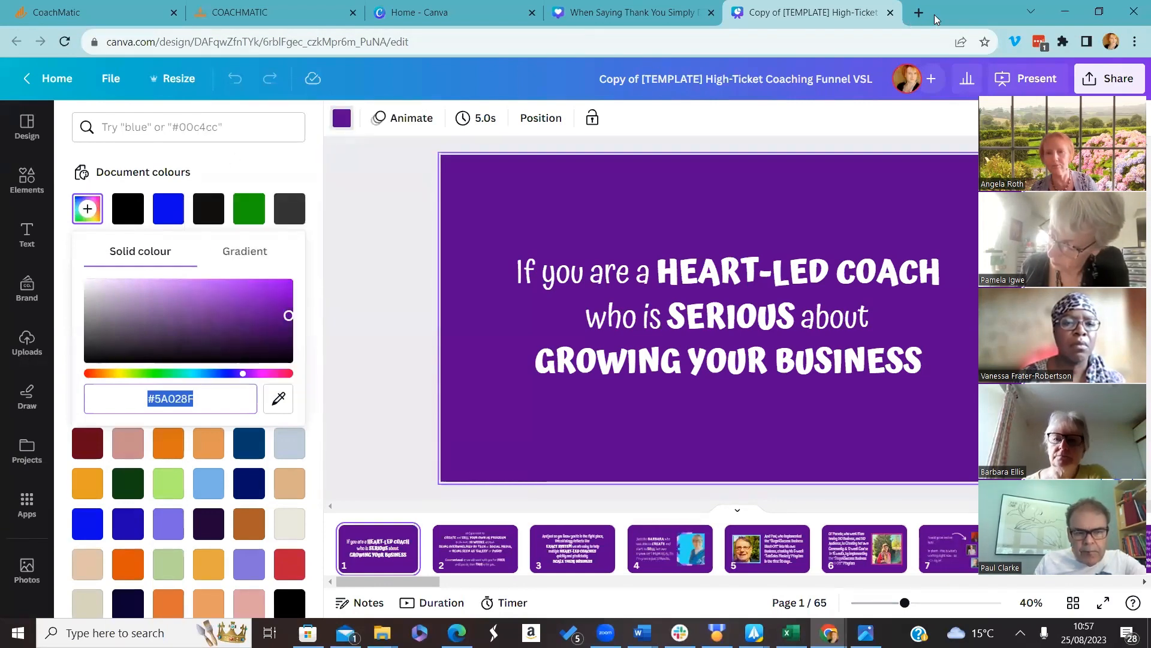
Step: Return to the landing page editor and add the copied #5A028F as a custom color for the page's text
left_click(1065, 12)
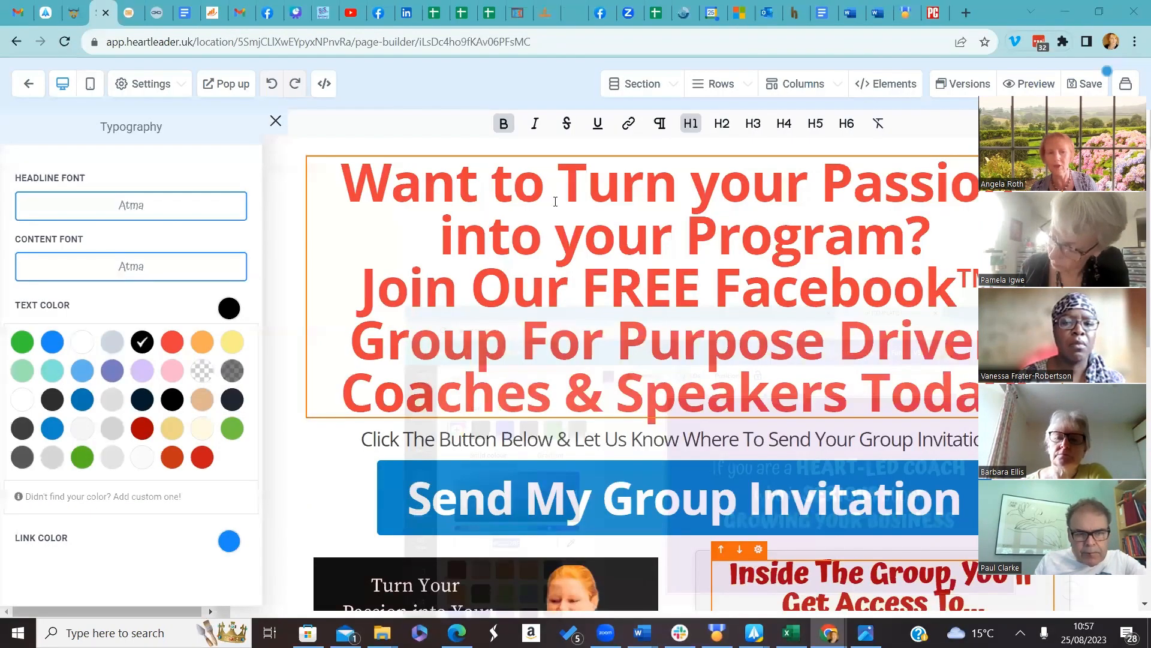
left_click(107, 497)
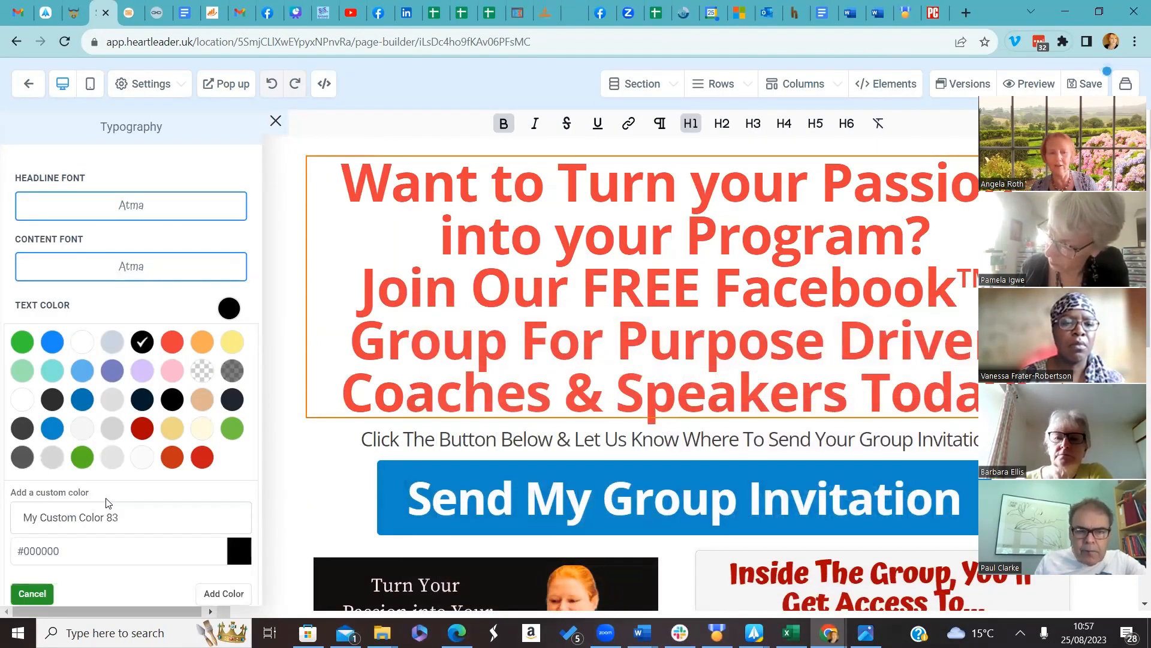
left_click(71, 552)
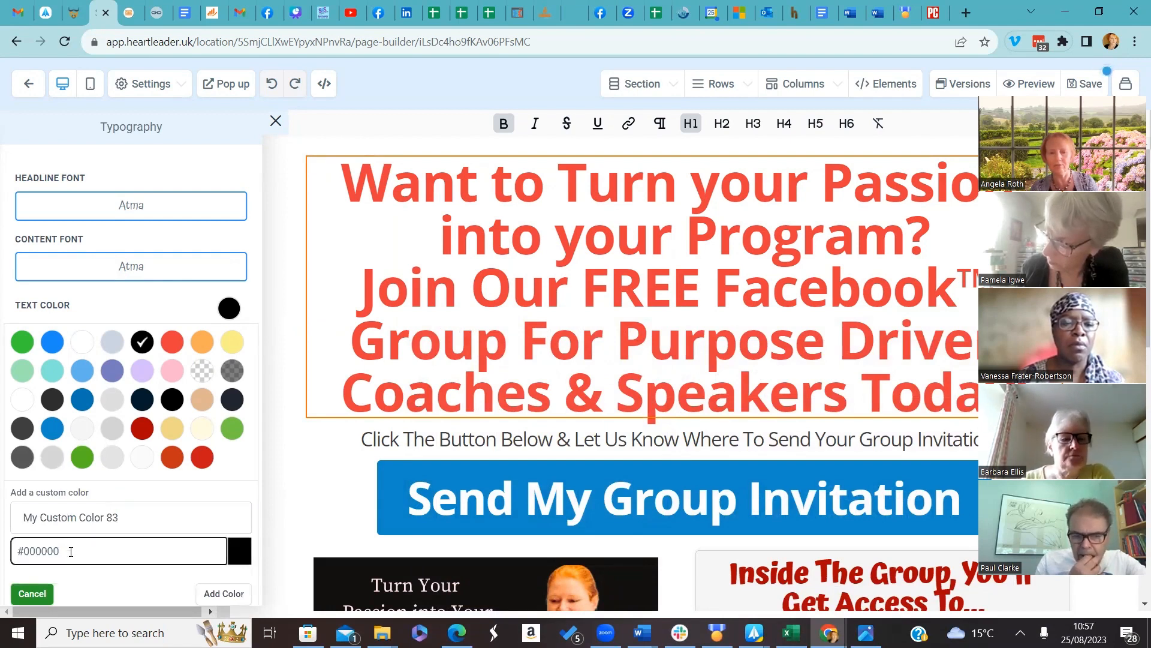
key("BackSpace")
key("BackSpace")
key("BackSpace")
key("BackSpace")
key("BackSpace")
key("BackSpace")
key("BackSpace")
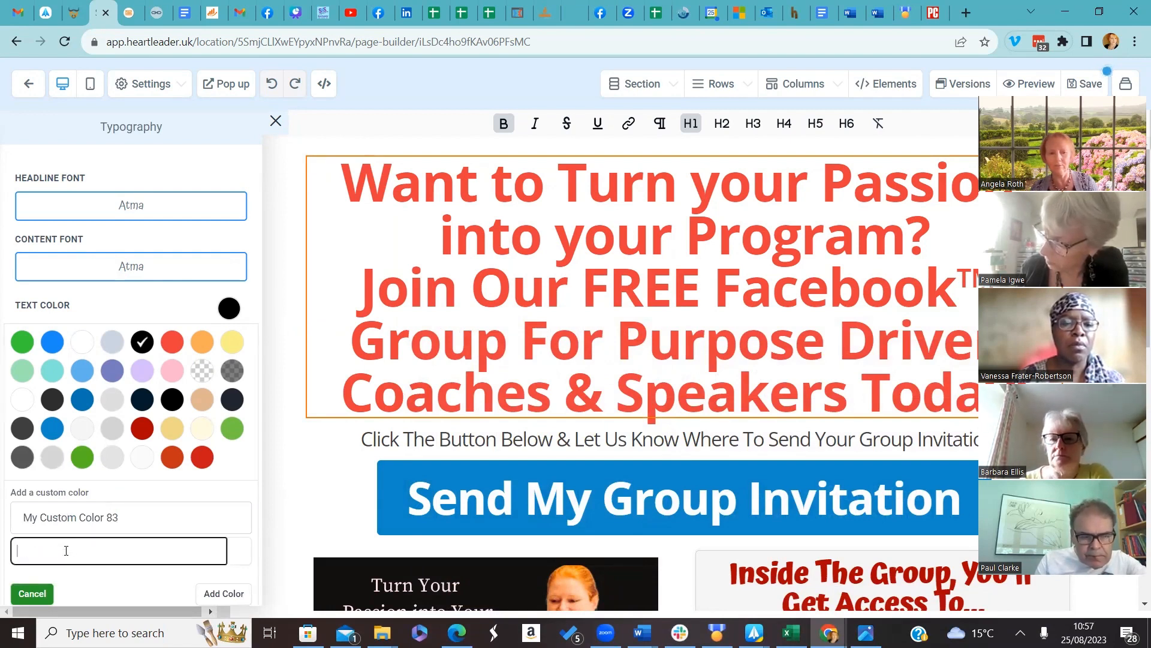
right_click(66, 550)
left_click(87, 386)
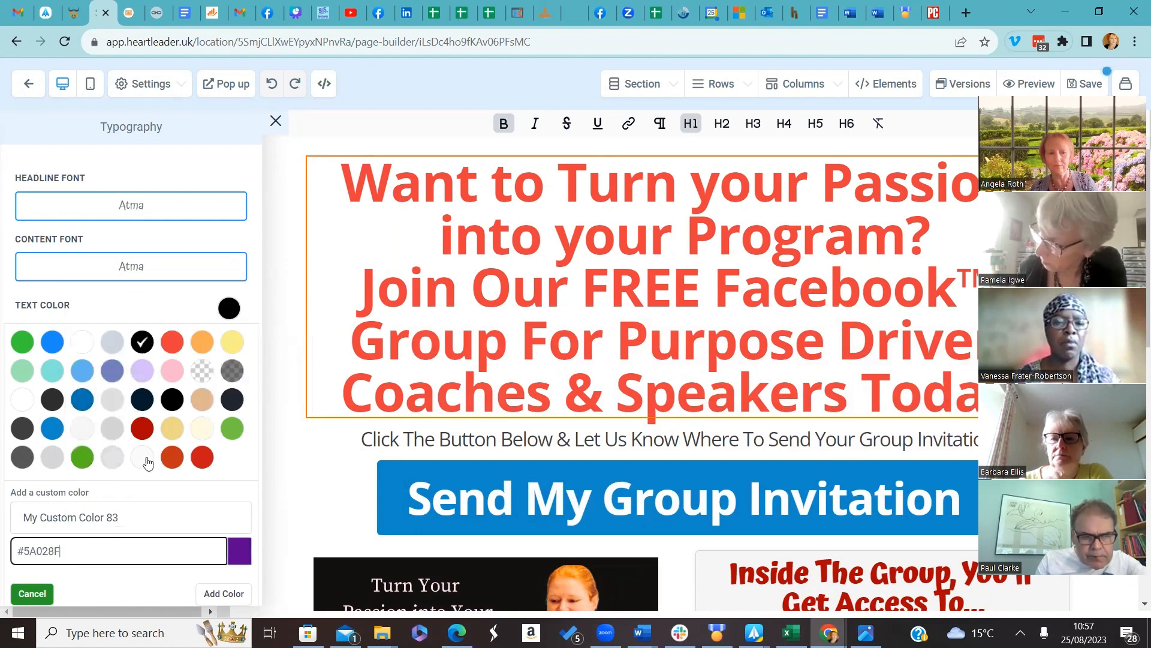
left_click(240, 551)
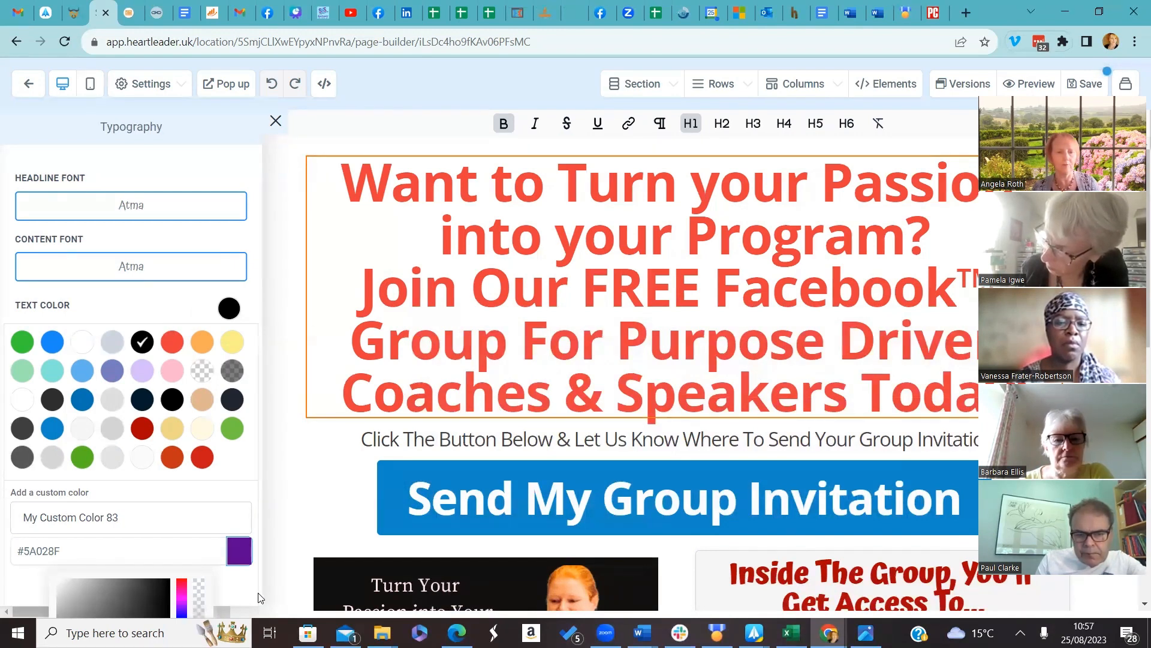
left_click(239, 556)
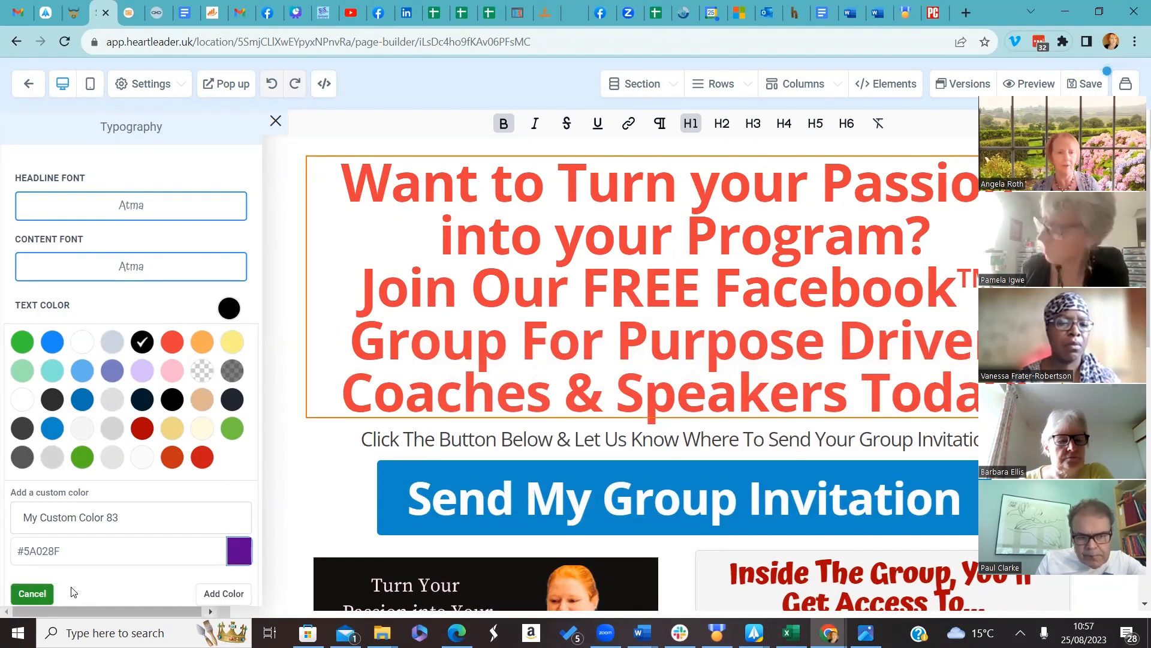
left_click(225, 593)
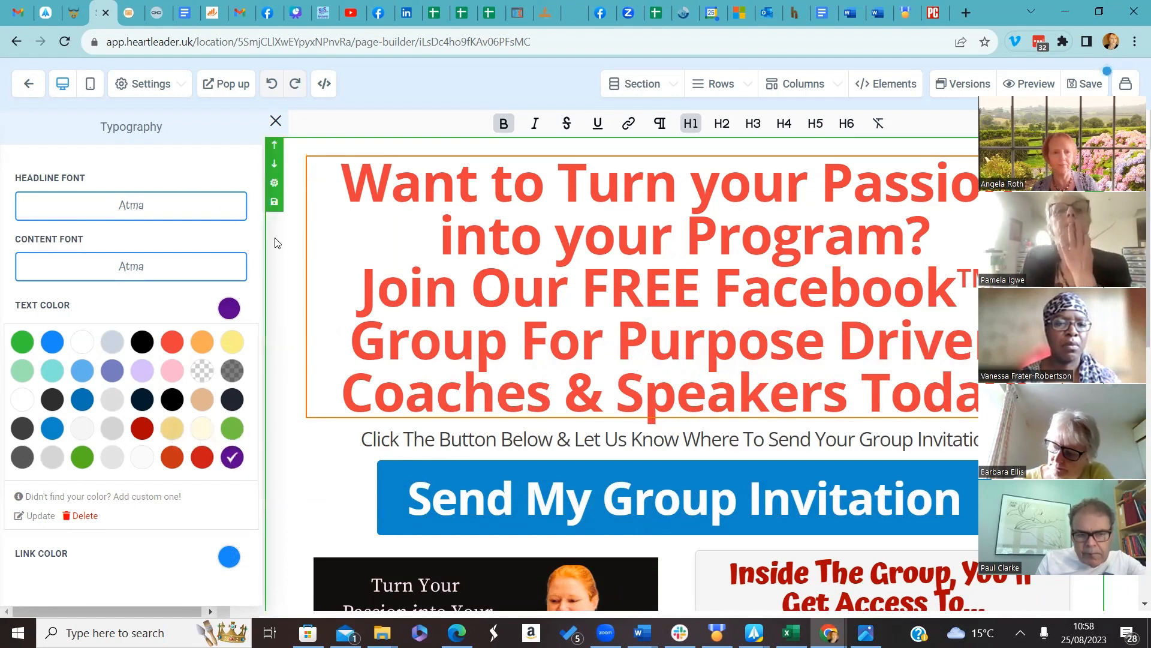
Step: Try the light blue swatch as the page's text color and restore the custom purple
right_click(253, 278)
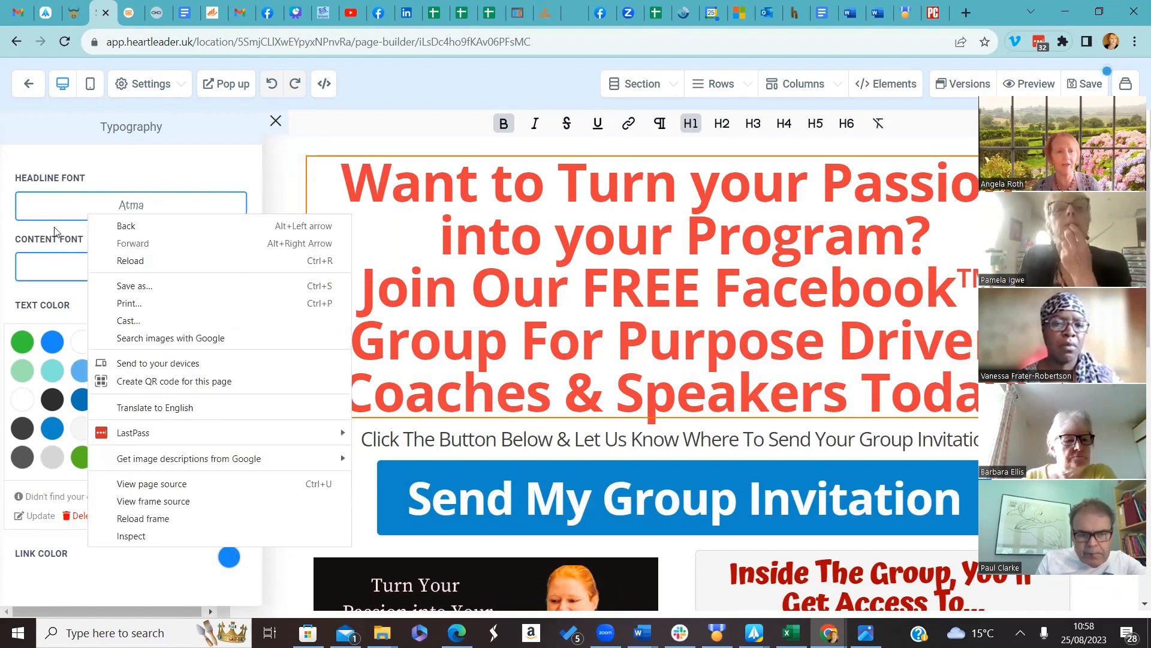
left_click(18, 291)
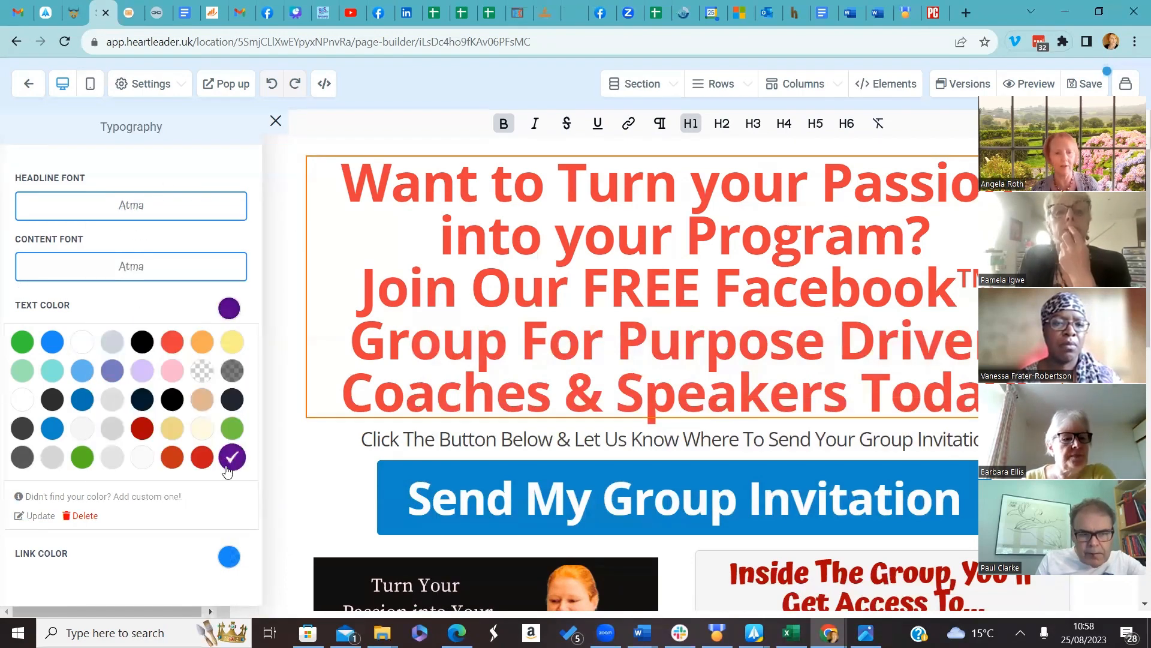
left_click(229, 561)
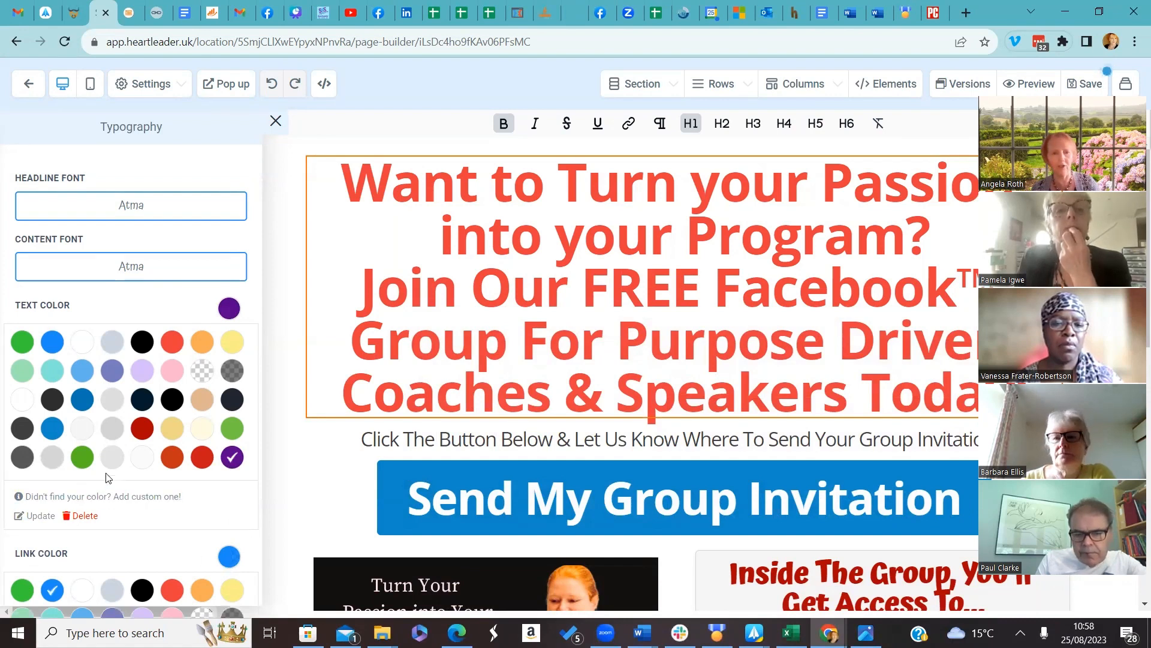
left_click(82, 378)
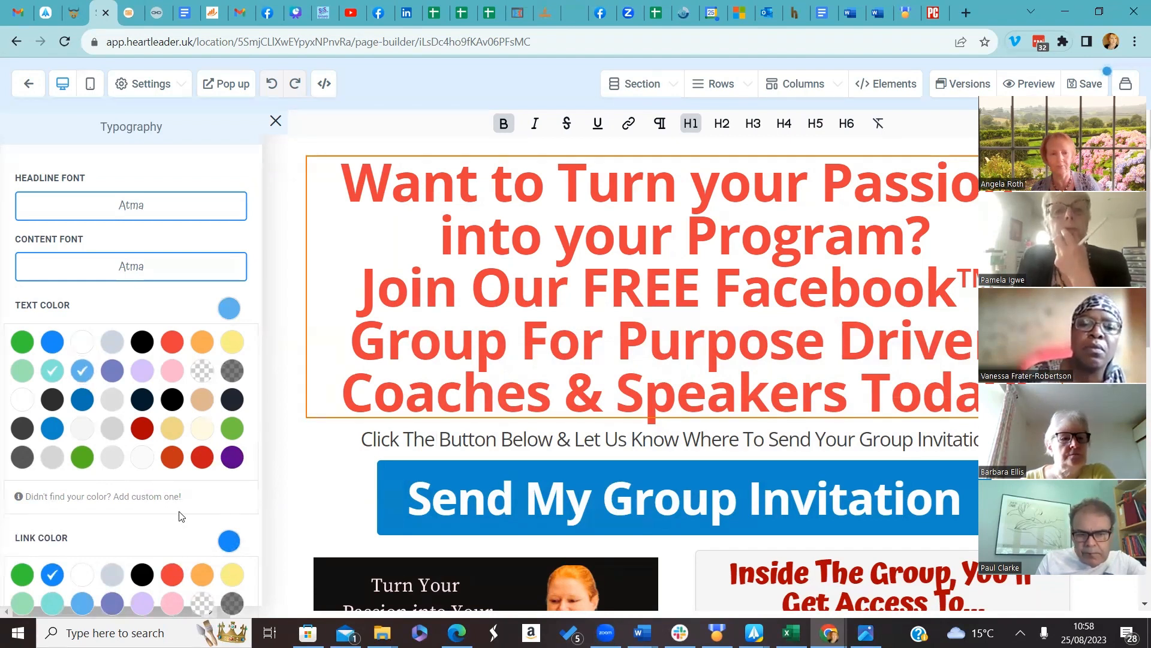
left_click(233, 459)
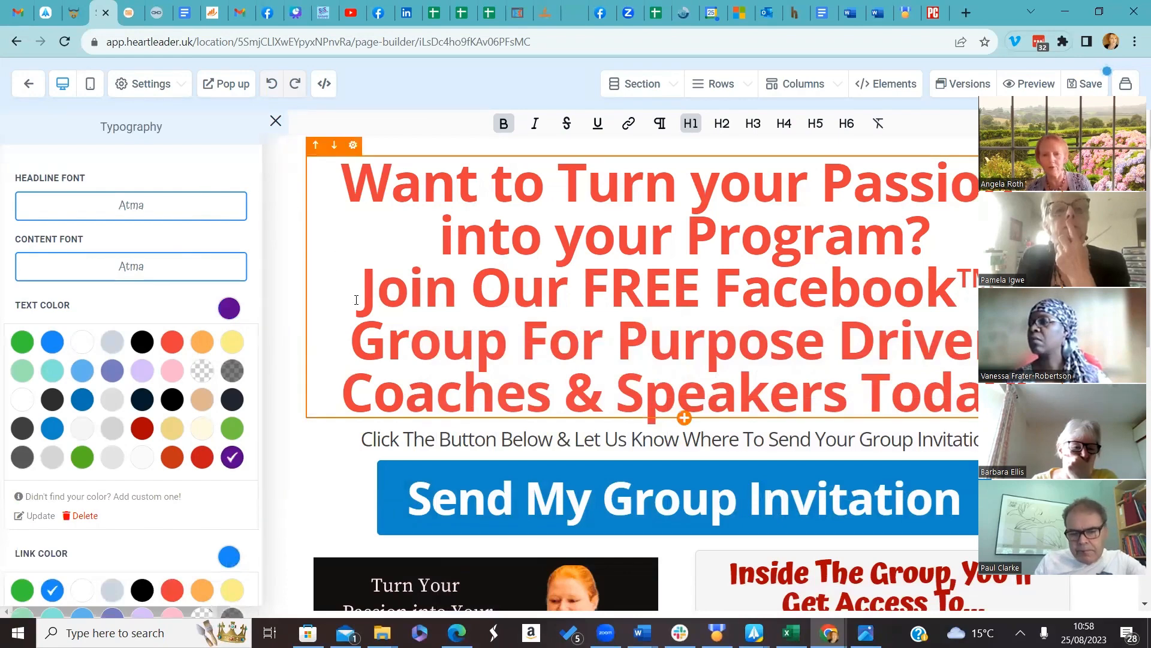
Step: Examine the link color choices alongside the policy and terms links in the page footer
scroll(357, 300, "down", 10)
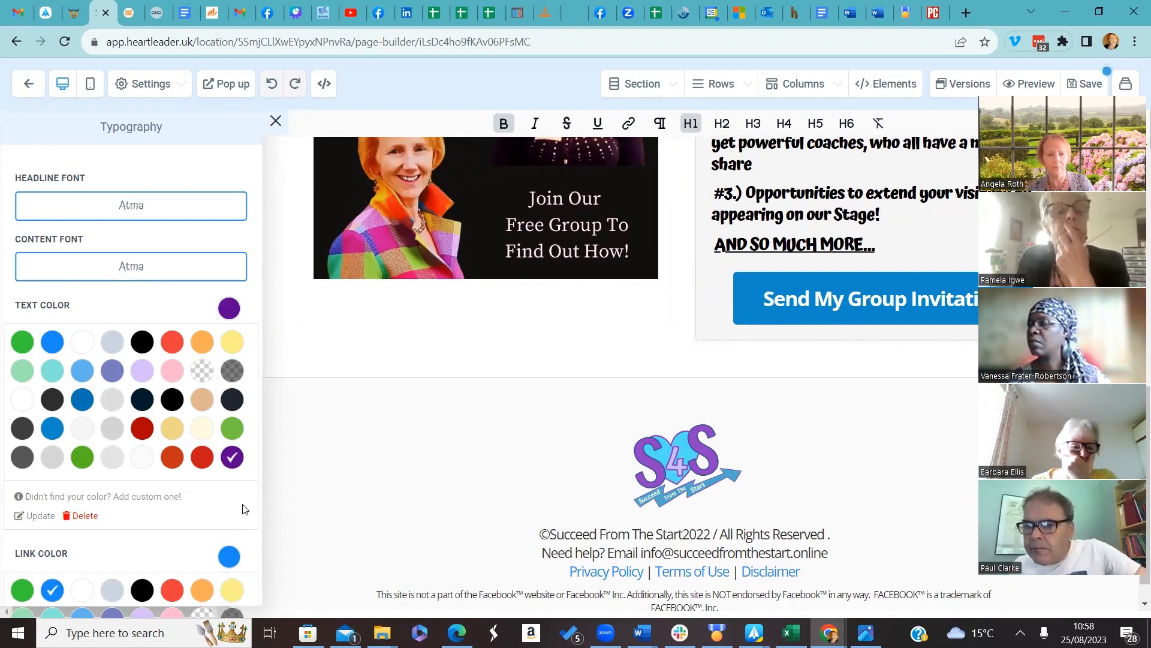
left_click(95, 544)
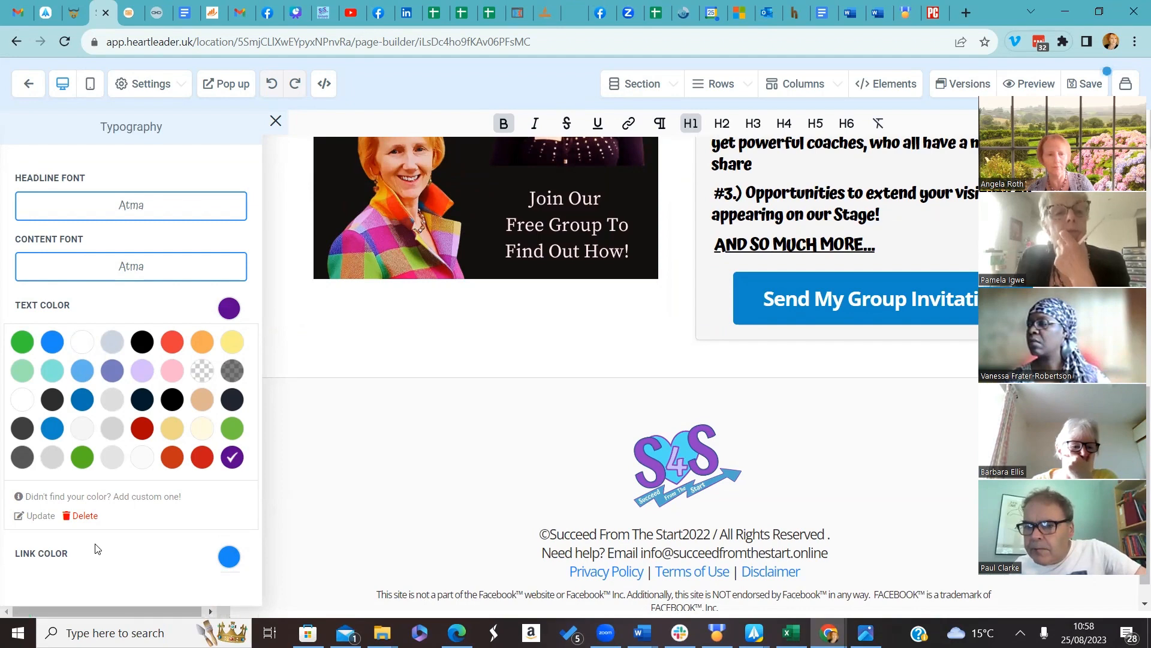
left_click(96, 548)
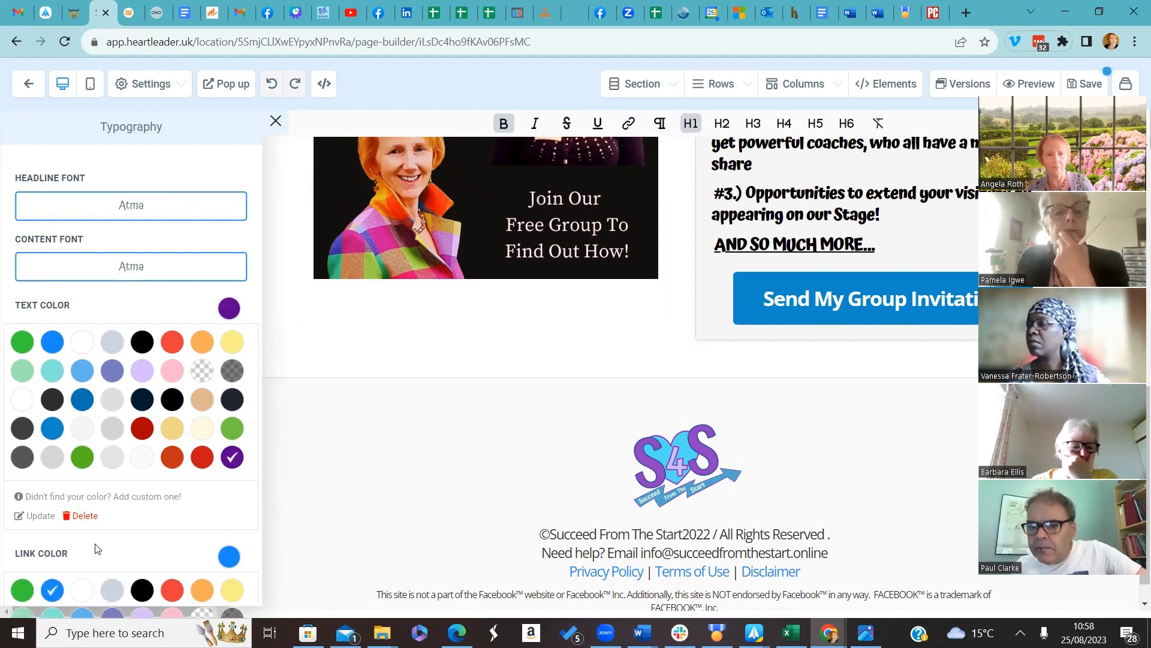
left_click(96, 548)
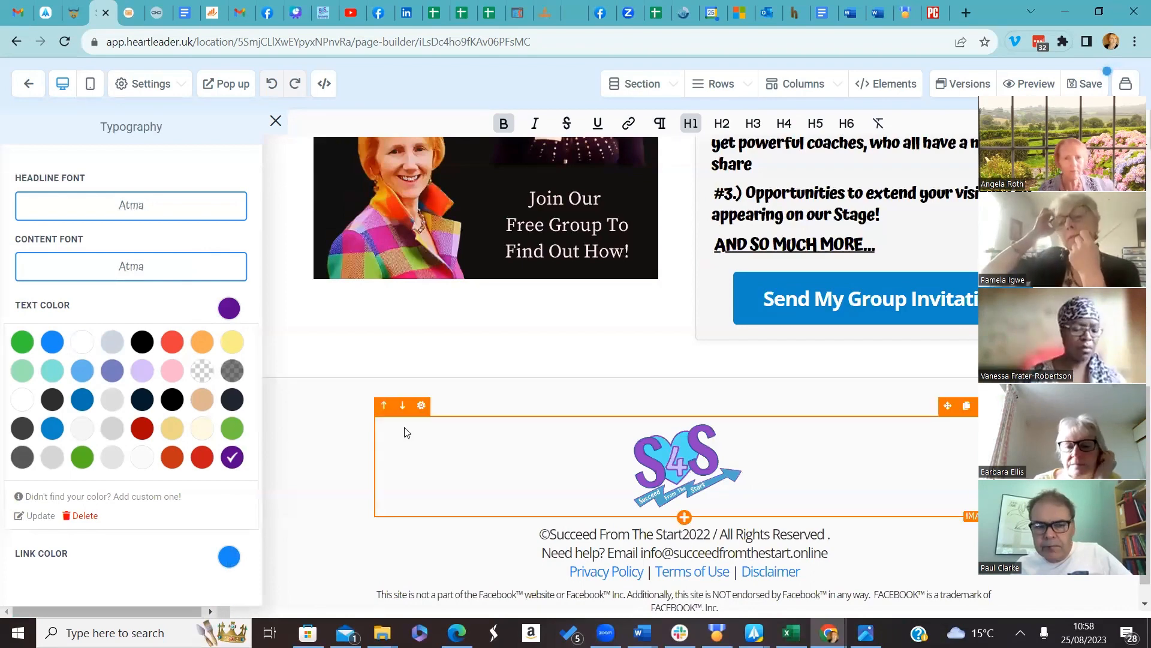
Step: Close the page typography settings and set the main headline's typography type to Headline Font
scroll(309, 283, "up", 10)
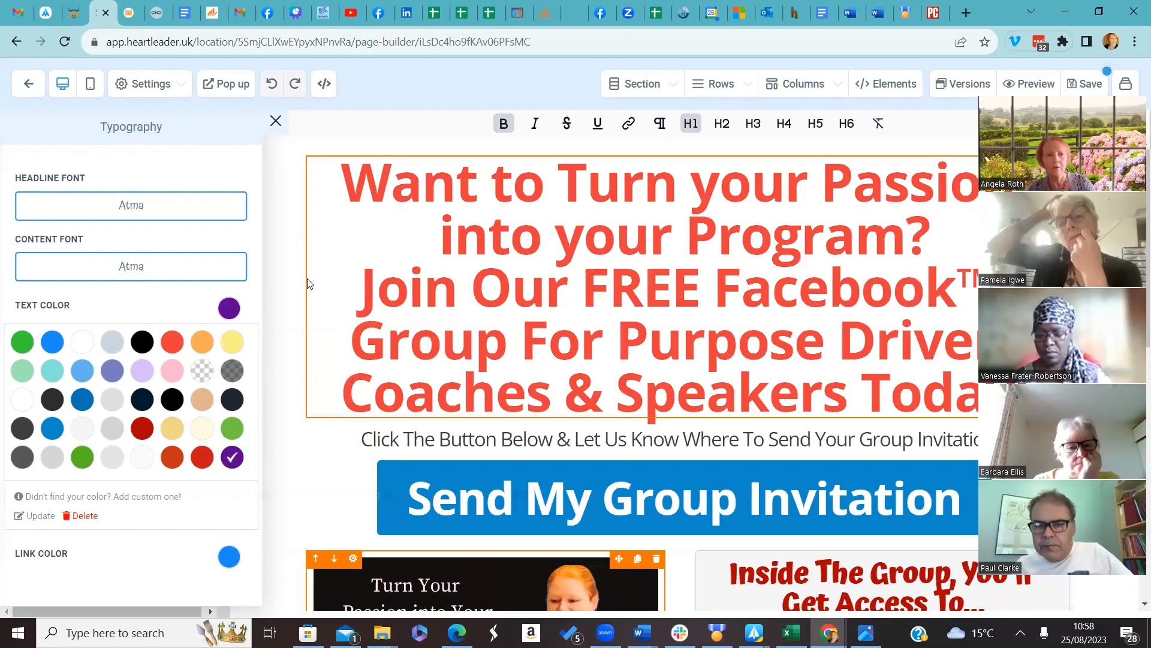
left_click(178, 84)
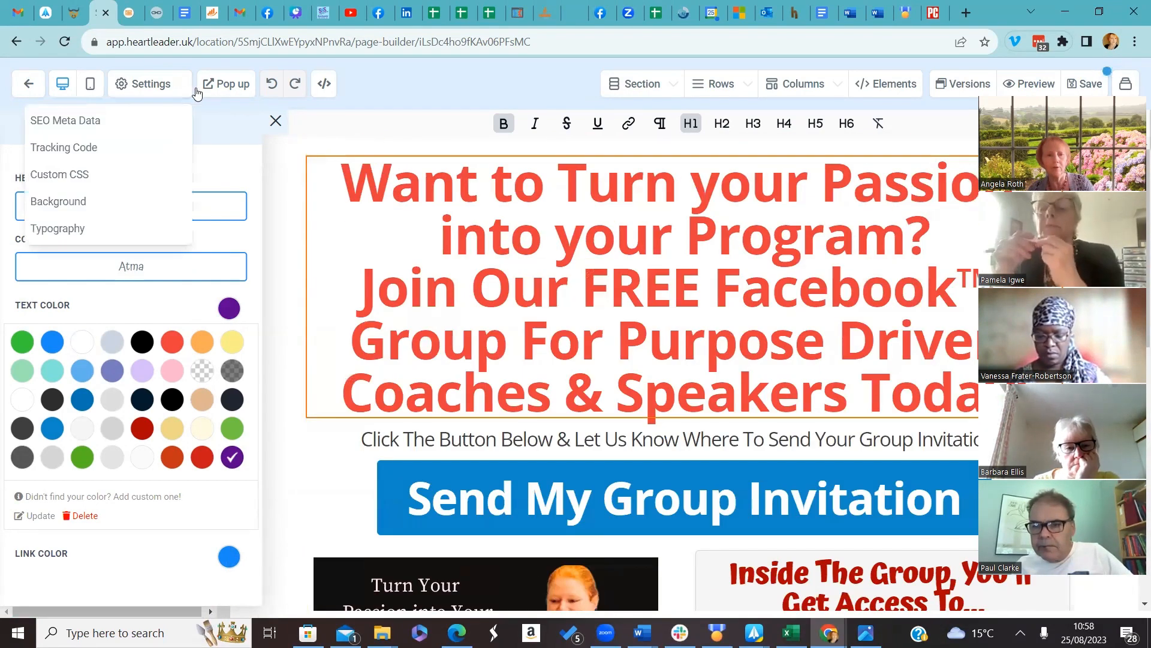
left_click(276, 122)
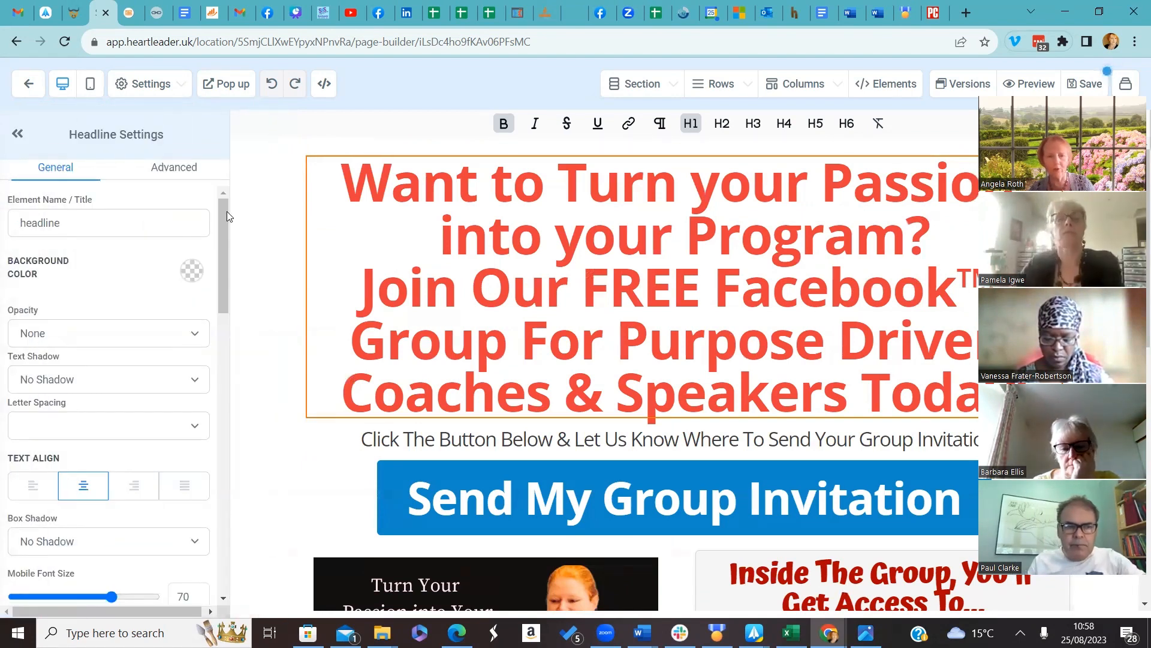
left_click(496, 272)
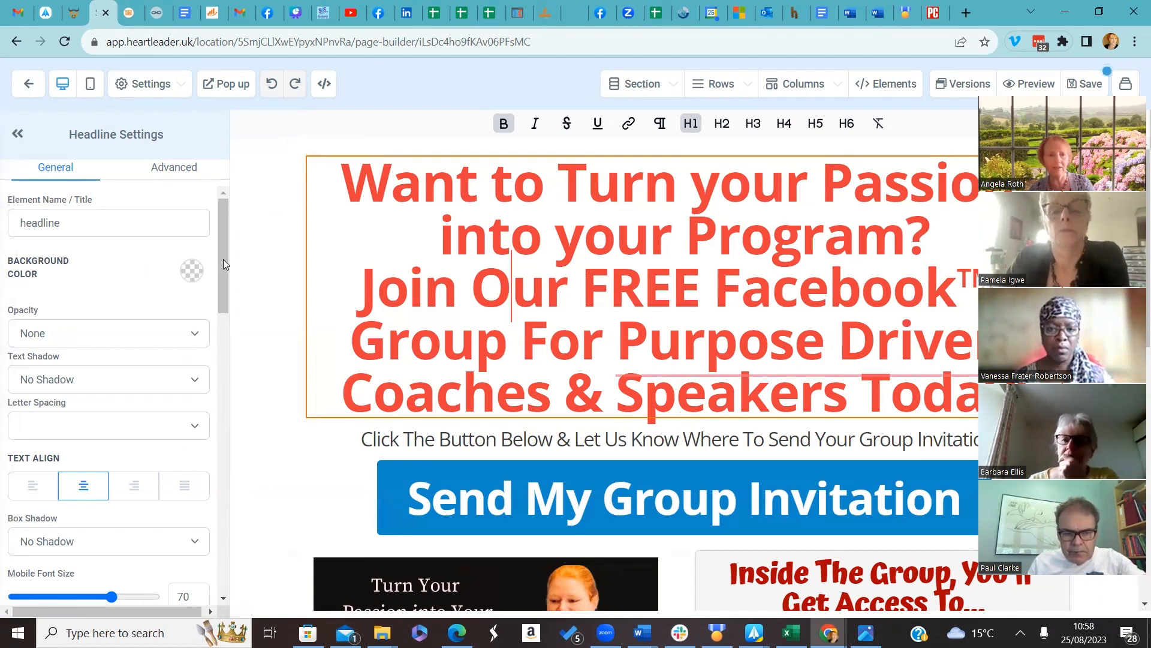
left_click_drag(223, 264, 224, 358)
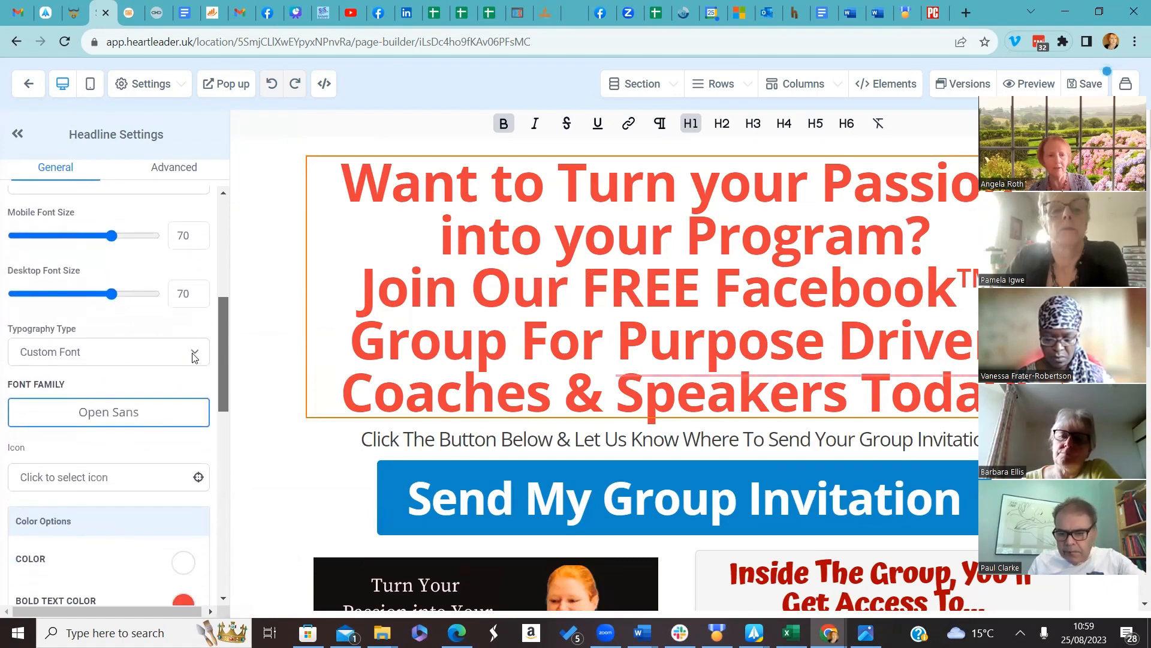
left_click(199, 356)
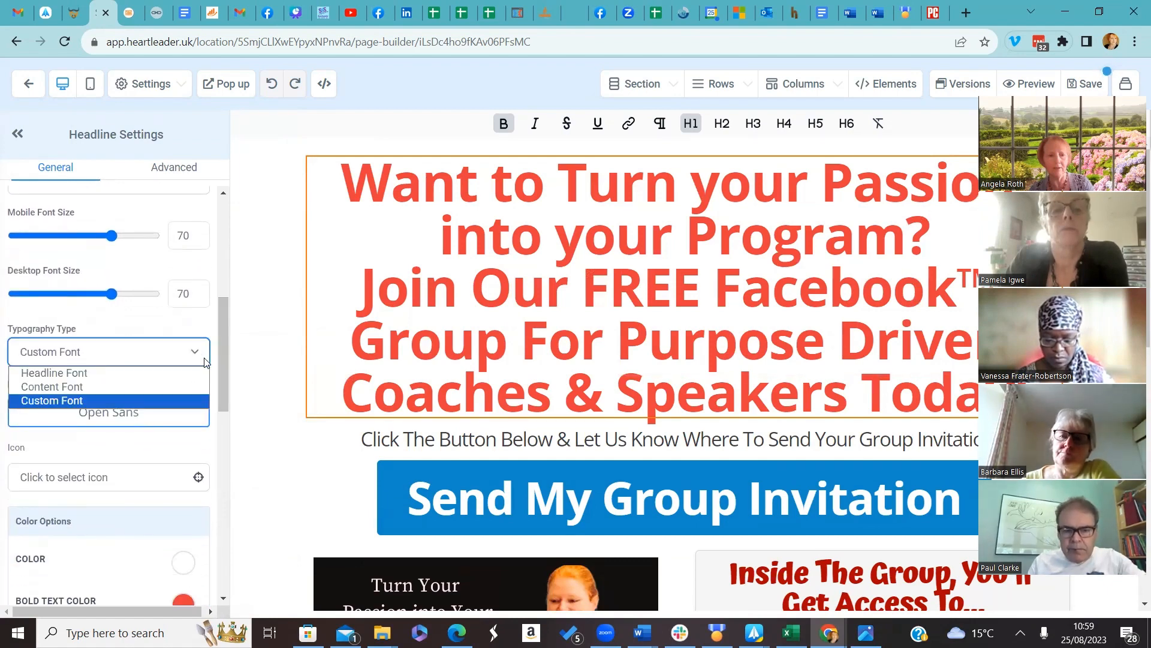
left_click(194, 373)
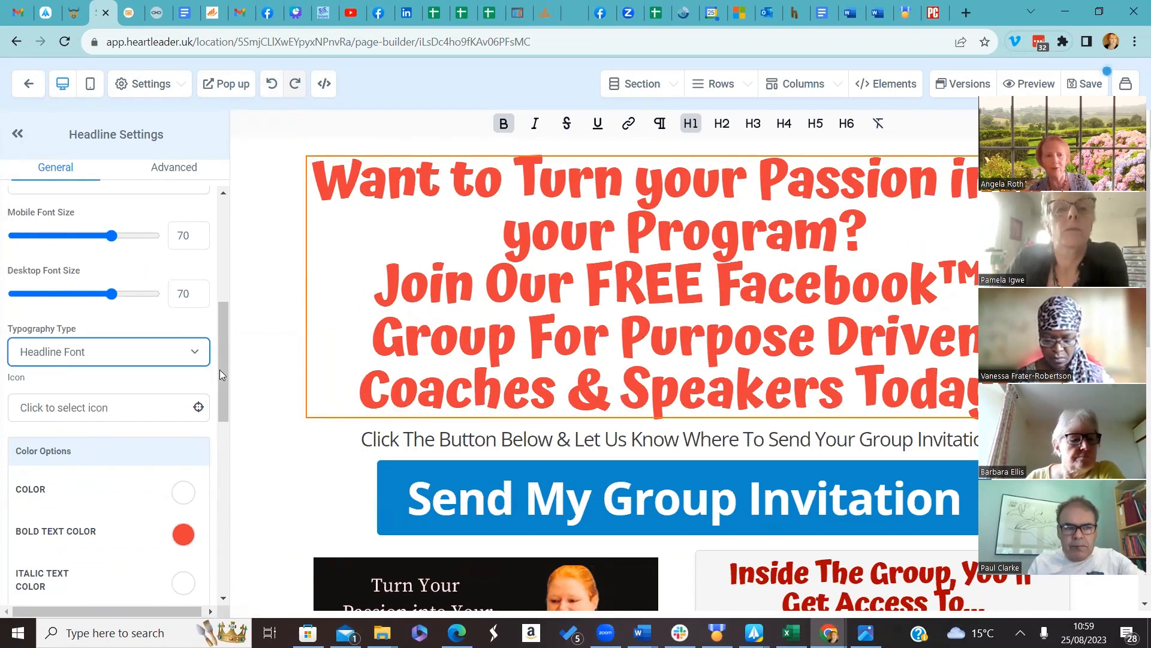
Step: Keep Headline Font for the main headline and set its bold text color to the custom purple
left_click(198, 356)
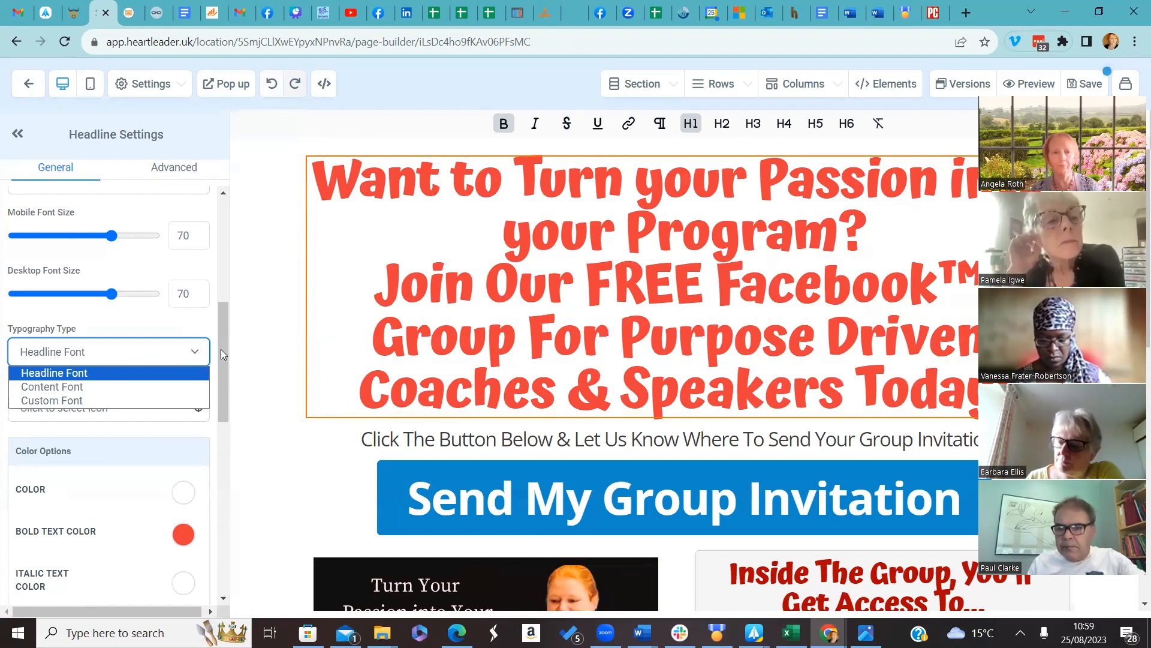
left_click(221, 350)
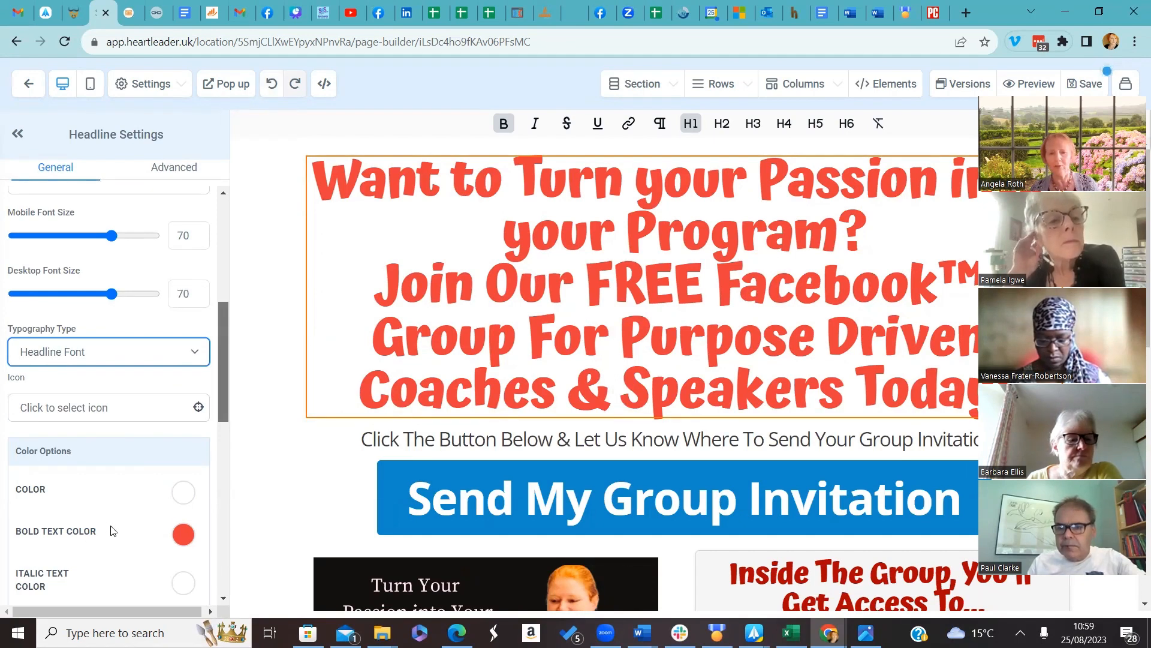
left_click(184, 541)
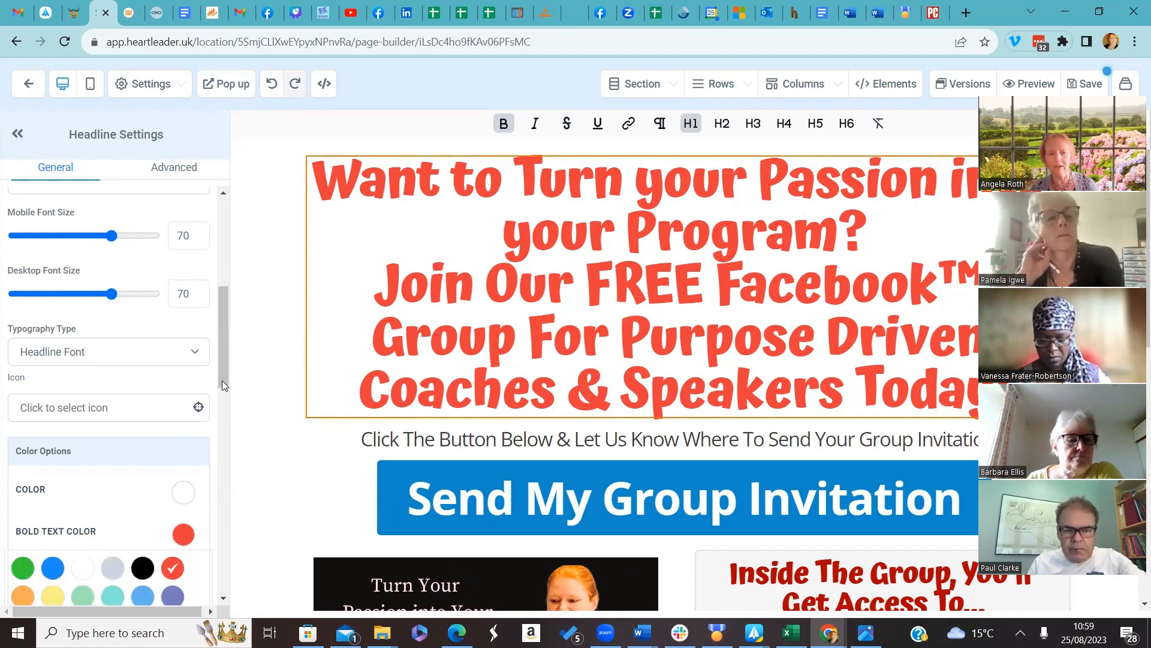
left_click_drag(222, 384, 233, 449)
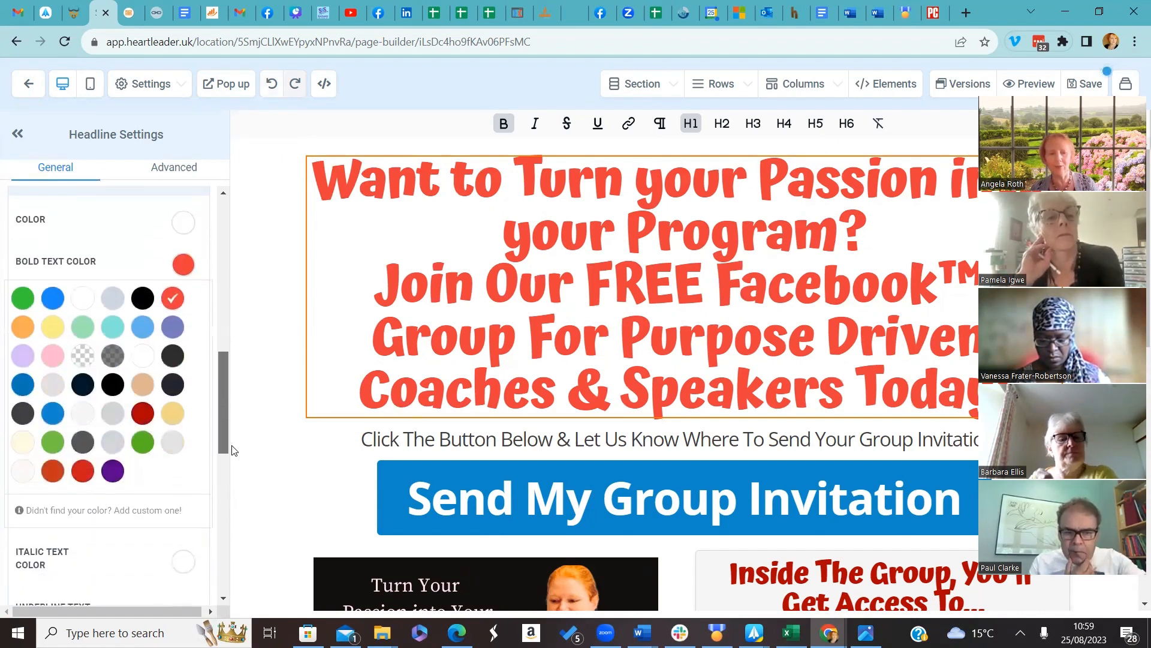
left_click(114, 472)
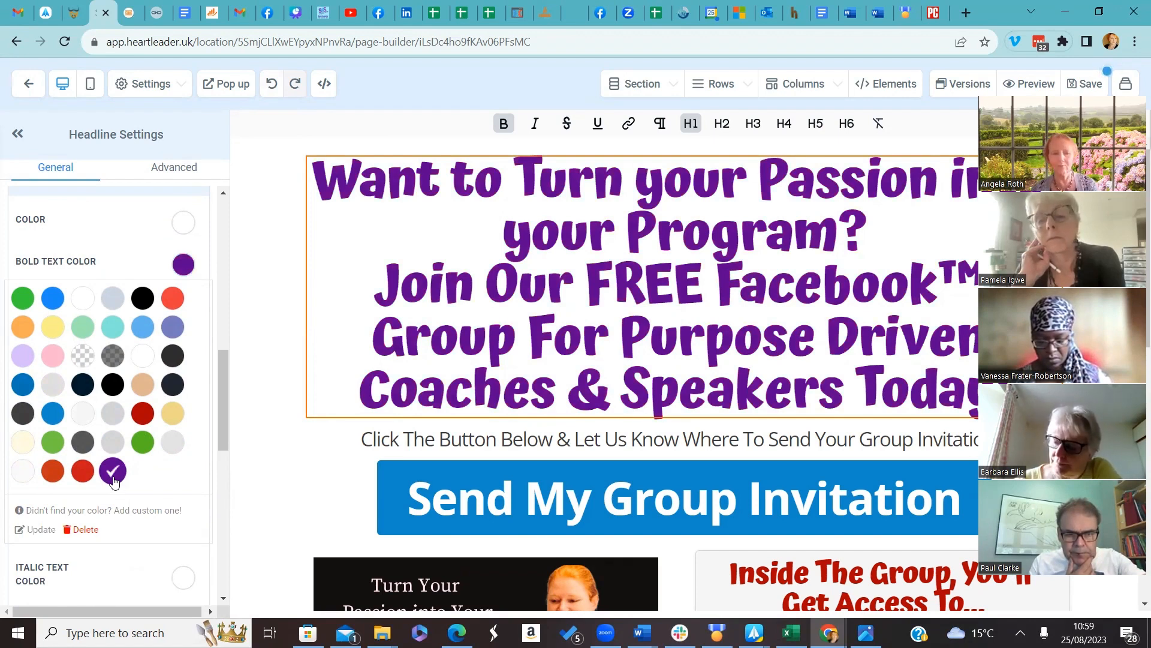
Step: Try to add #5A028F as another custom color from the headline's bold text color choices, and close the choices
left_click_drag(225, 430, 223, 483)
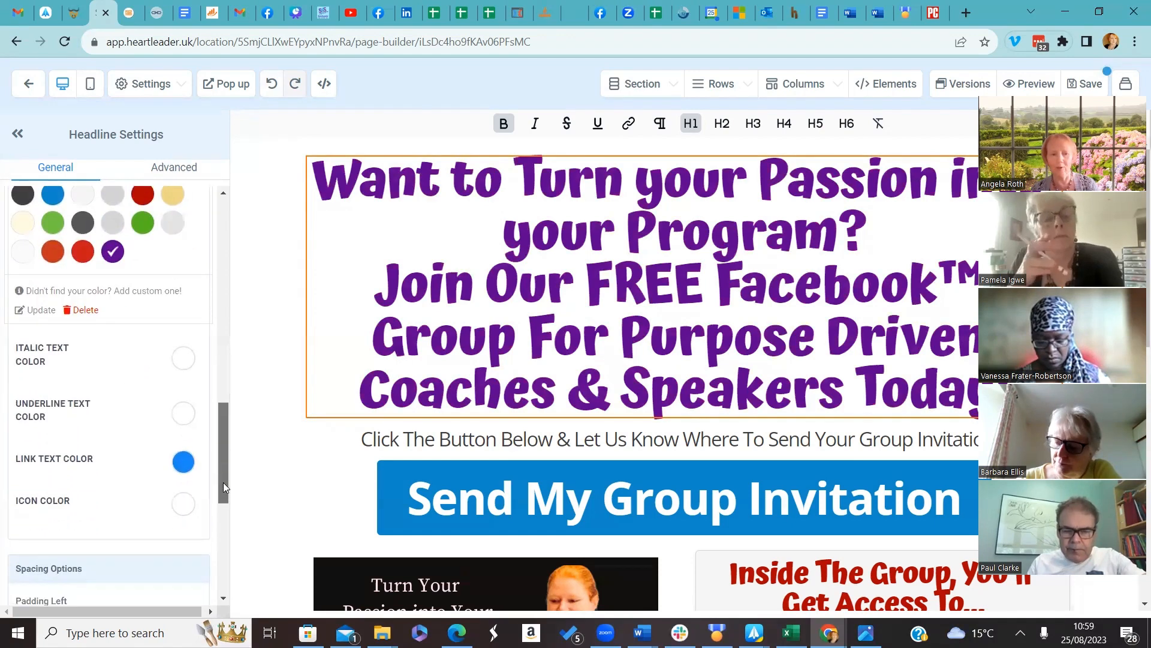
left_click(110, 293)
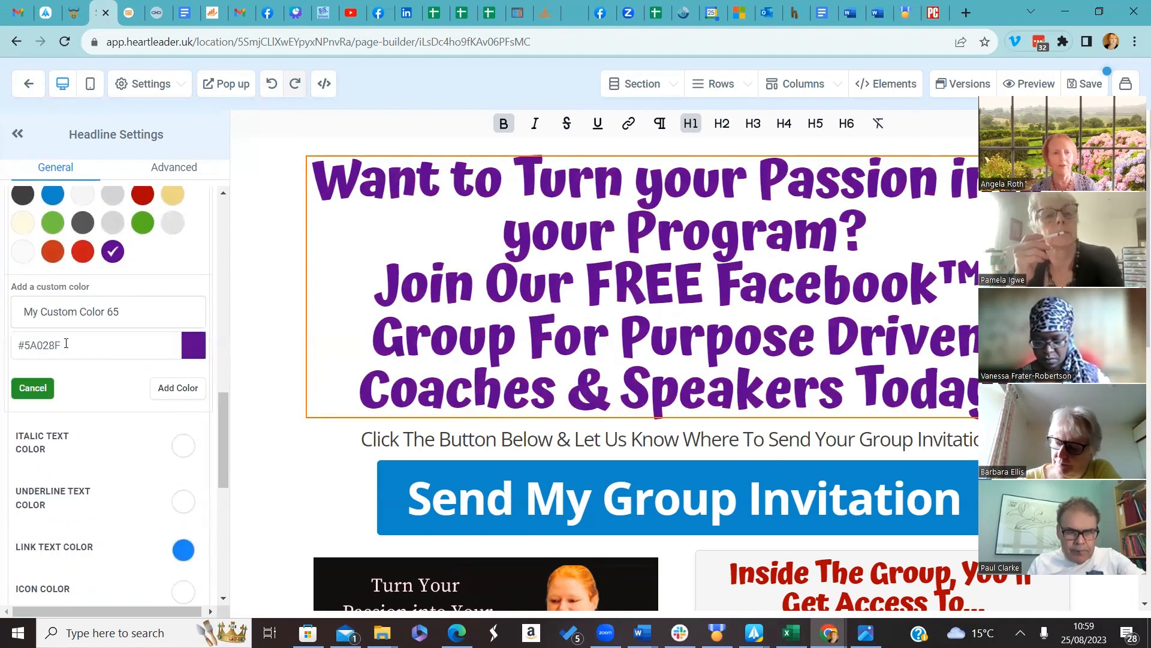
left_click(65, 343)
key("BackSpace")
key("BackSpace")
key("BackSpace")
key("BackSpace")
key("BackSpace")
key("BackSpace")
key("BackSpace")
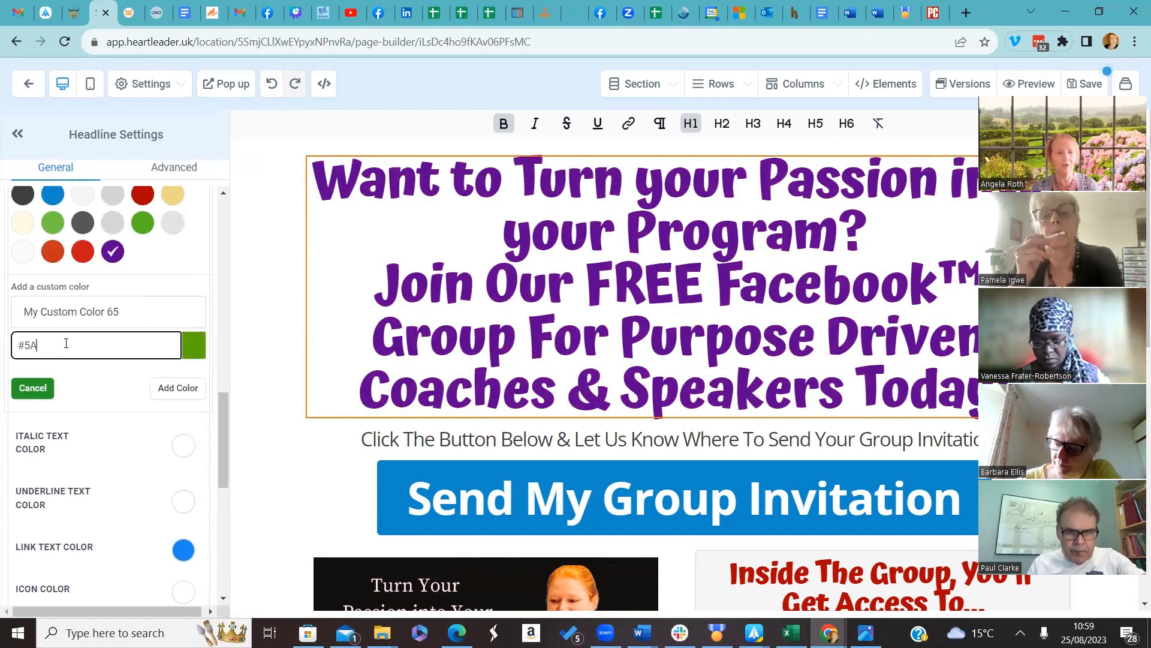
right_click(14, 342)
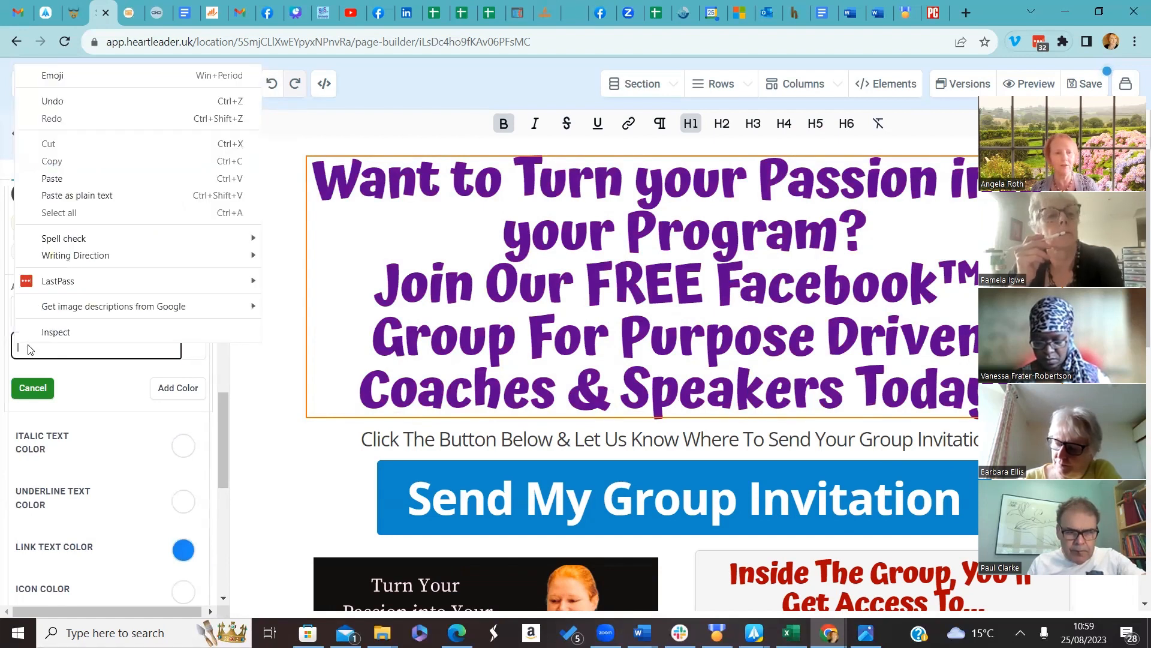
left_click(26, 350)
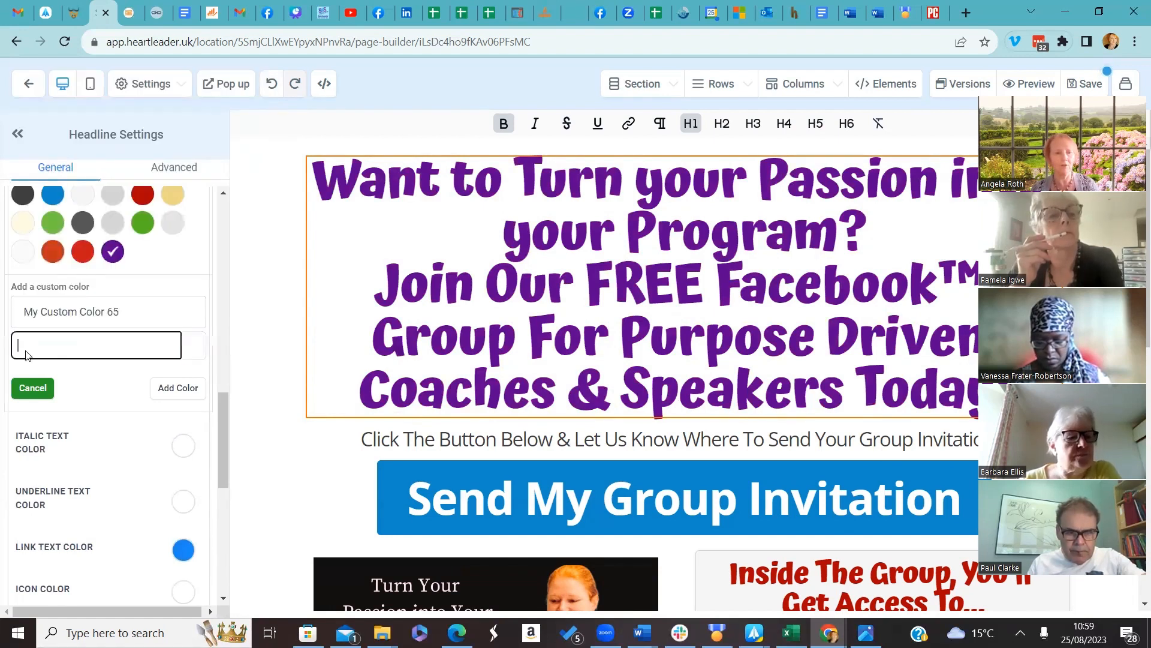
right_click(26, 354)
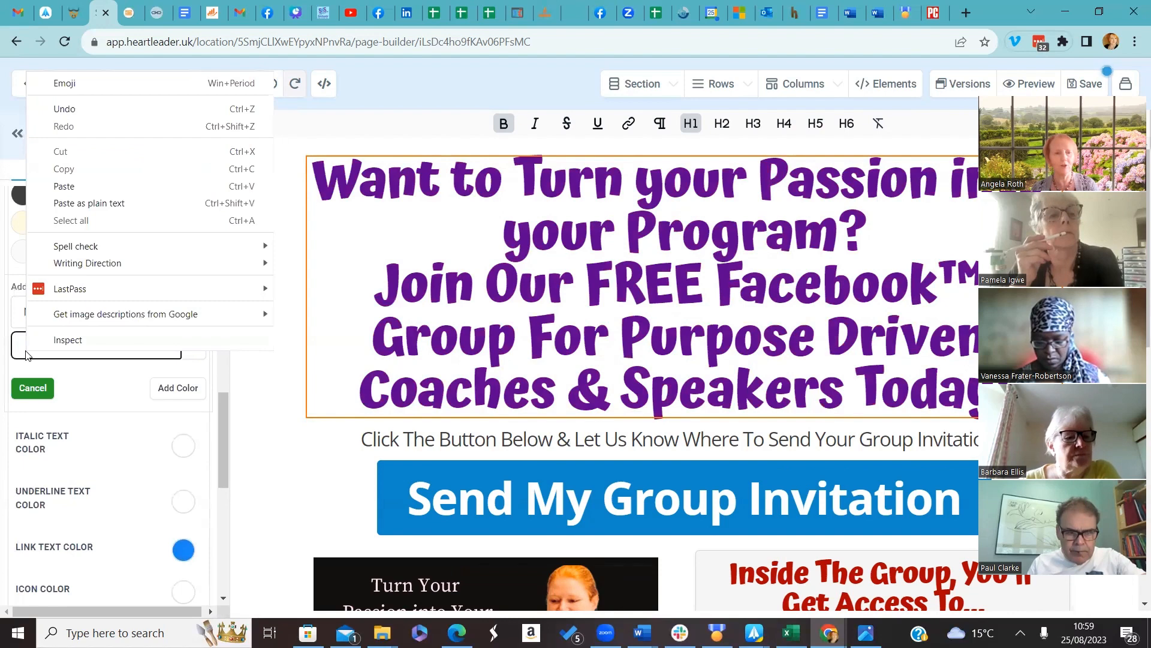
left_click(55, 189)
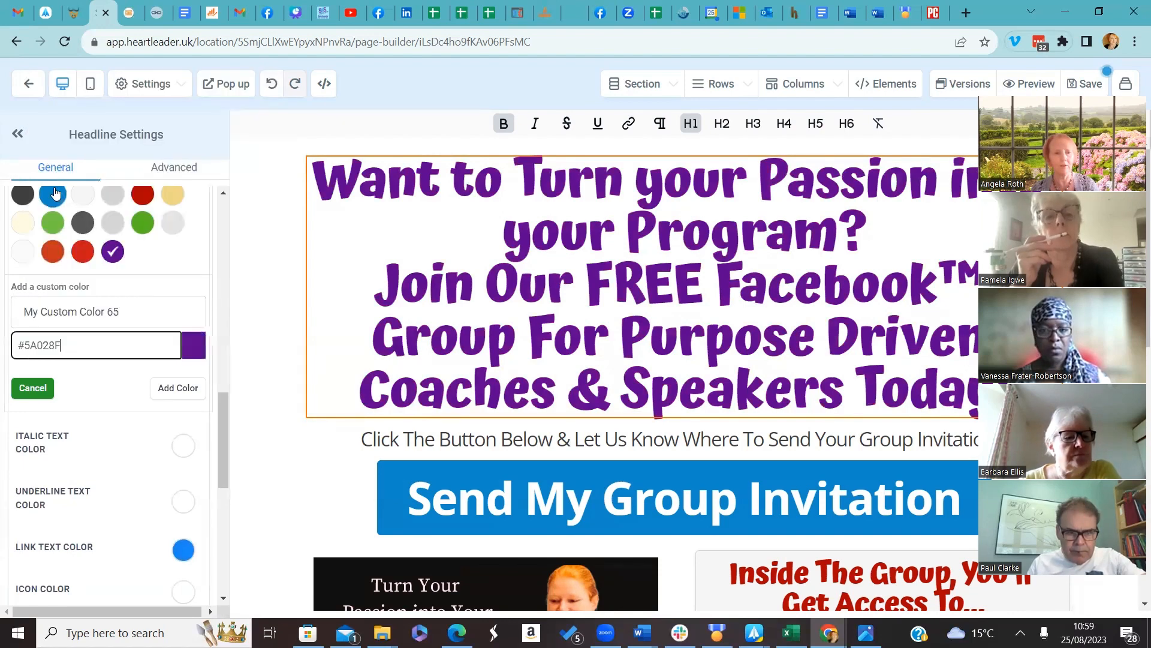
left_click(192, 355)
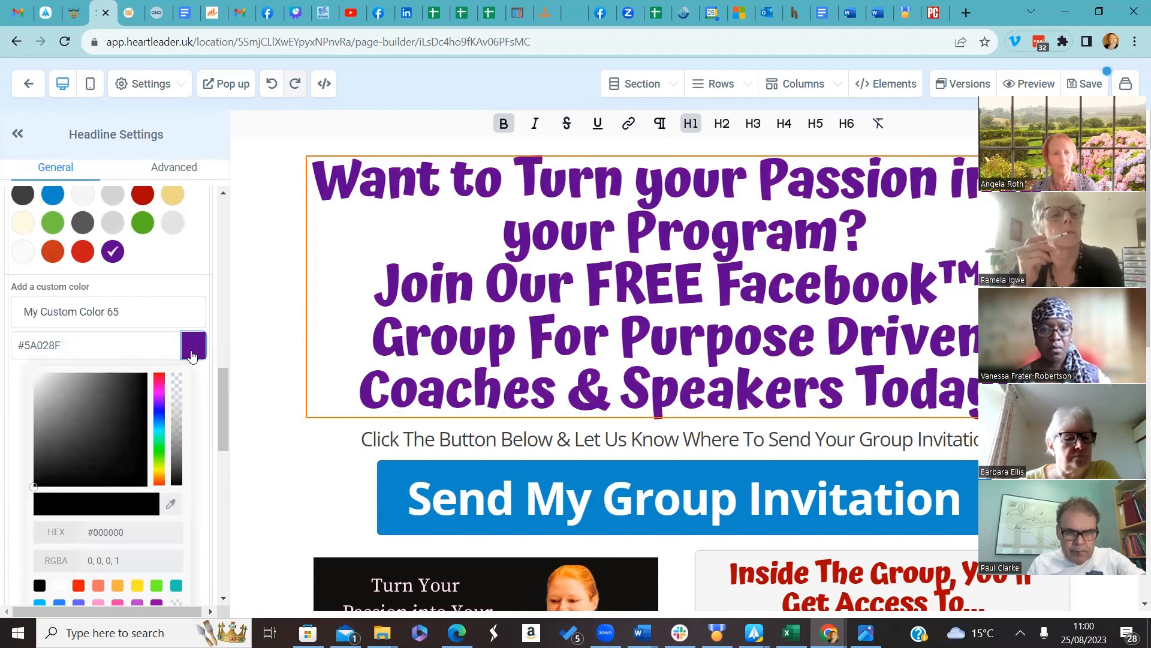
left_click(193, 355)
left_click(187, 388)
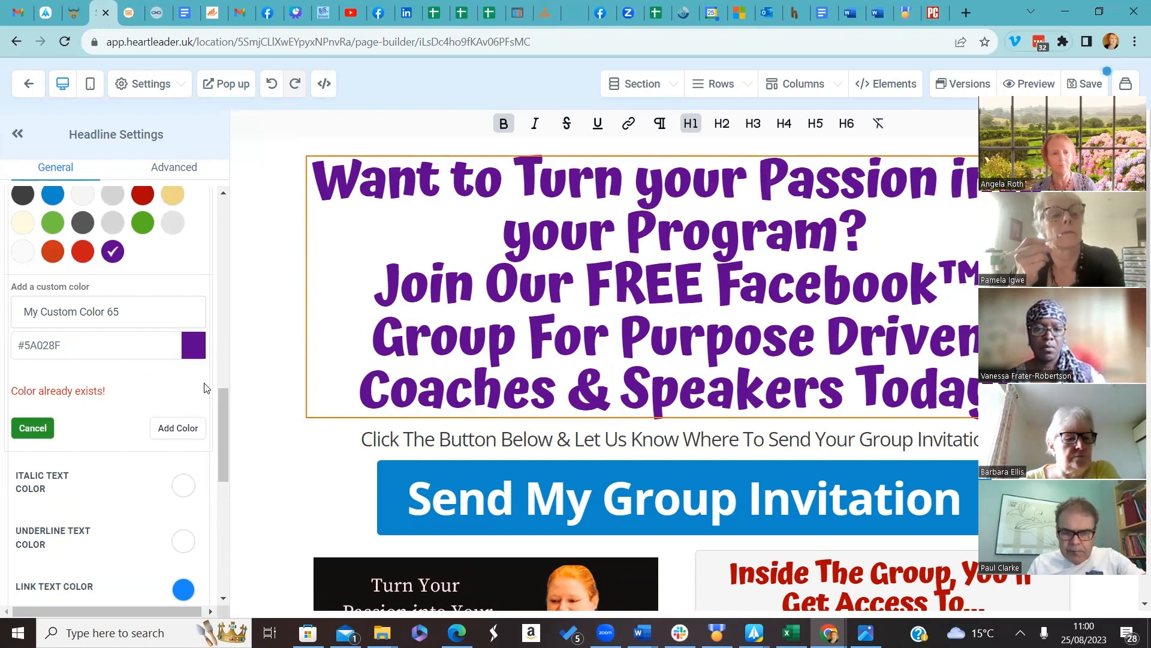
left_click_drag(223, 407, 233, 339)
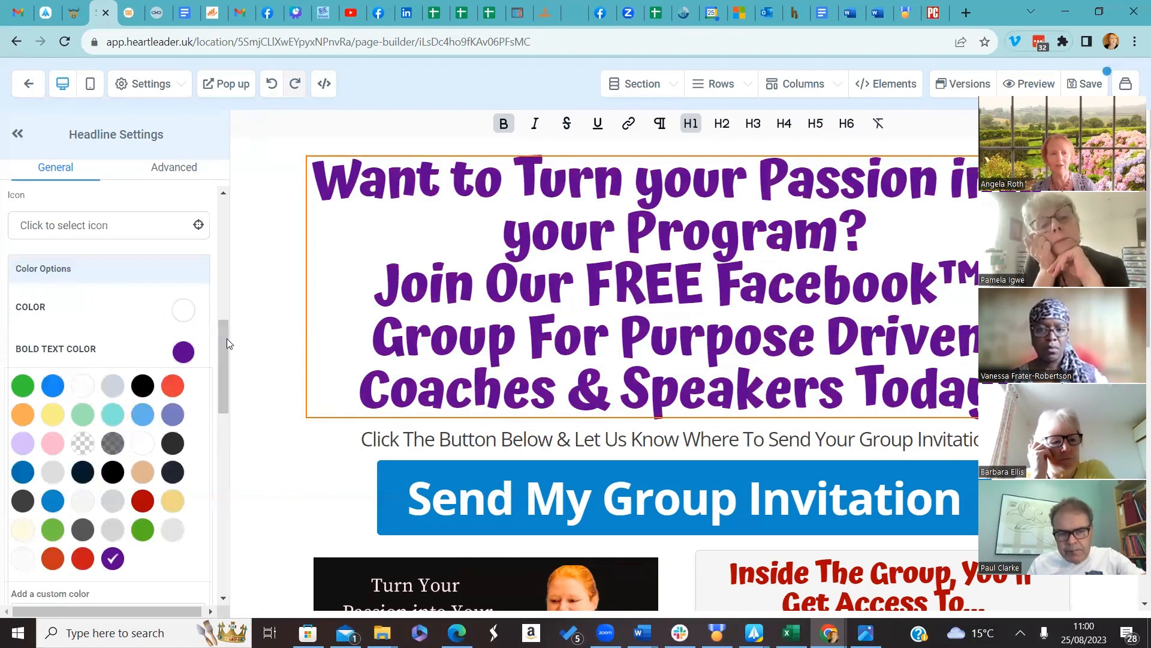
left_click(187, 352)
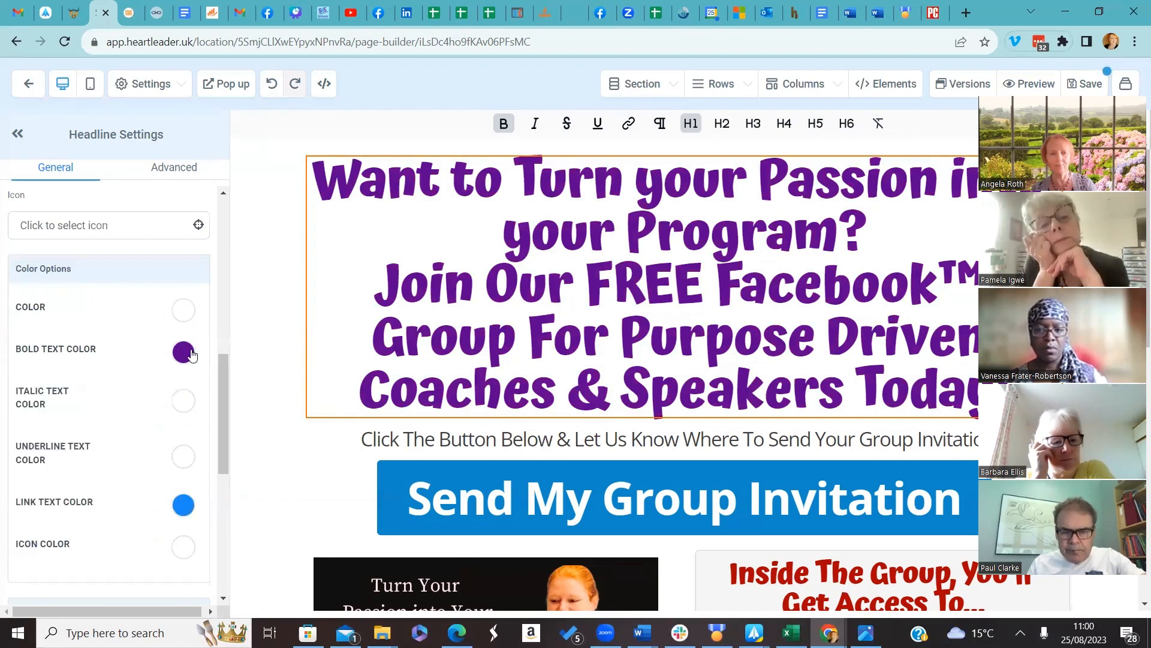
Step: Set the main headline's desktop font size to 66 and save the page
left_click_drag(223, 377, 223, 517)
left_click_drag(223, 439, 231, 298)
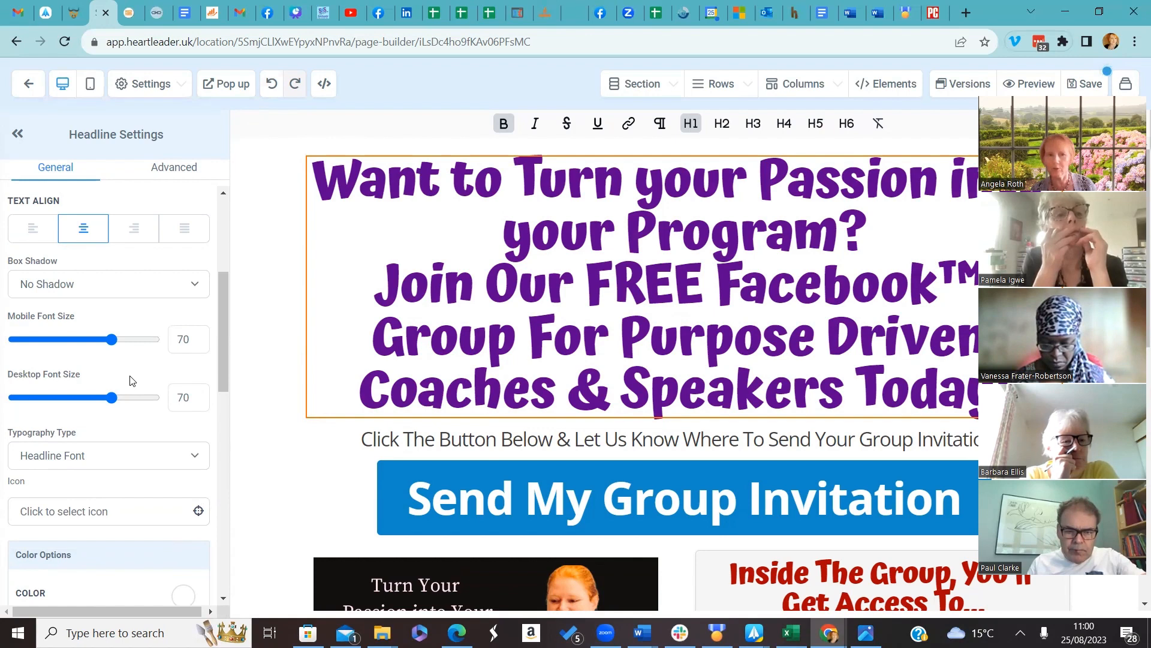
left_click_drag(110, 398, 106, 398)
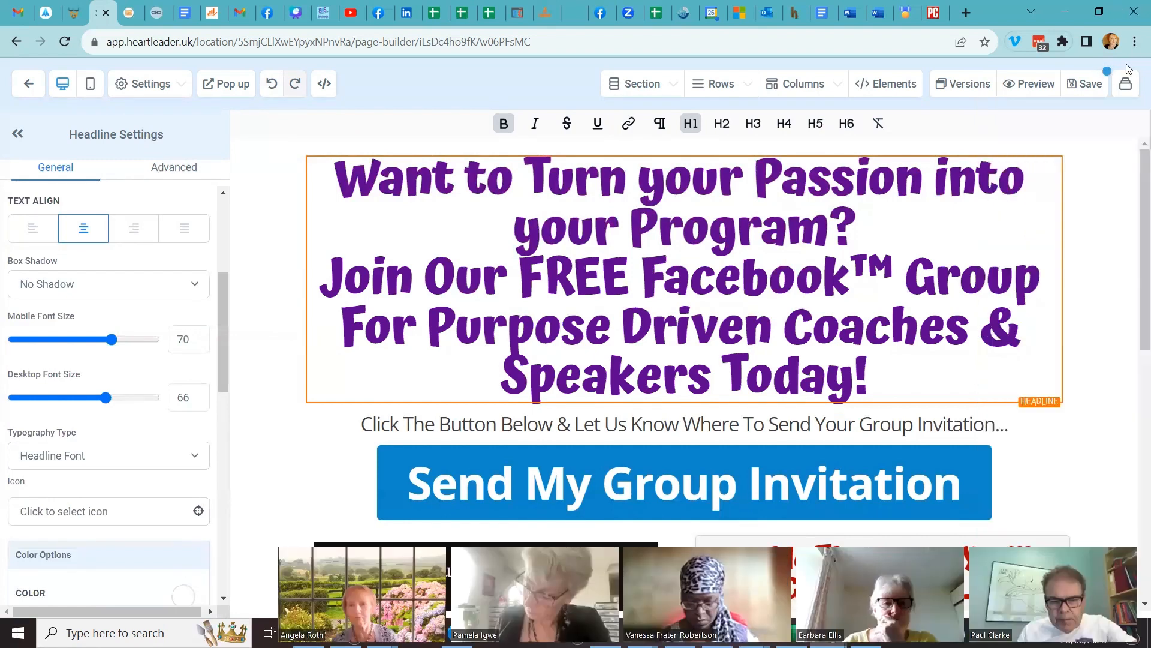
left_click(1095, 90)
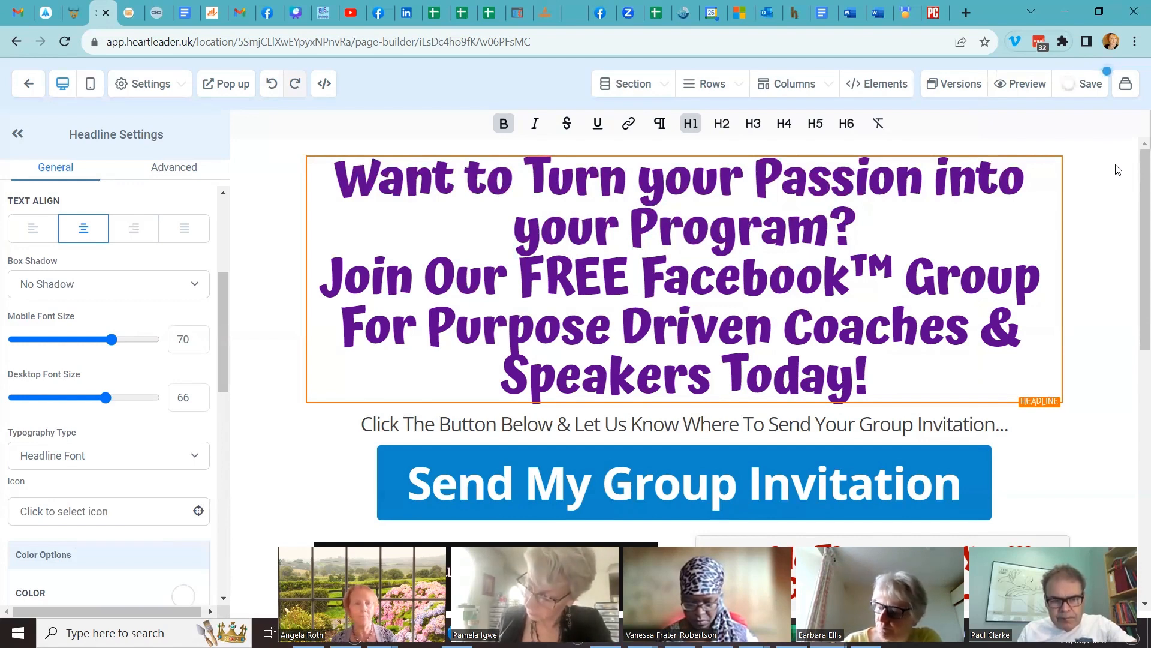
Step: Switch to the mobile layout and set the main headline's mobile font size to 41
left_click(91, 90)
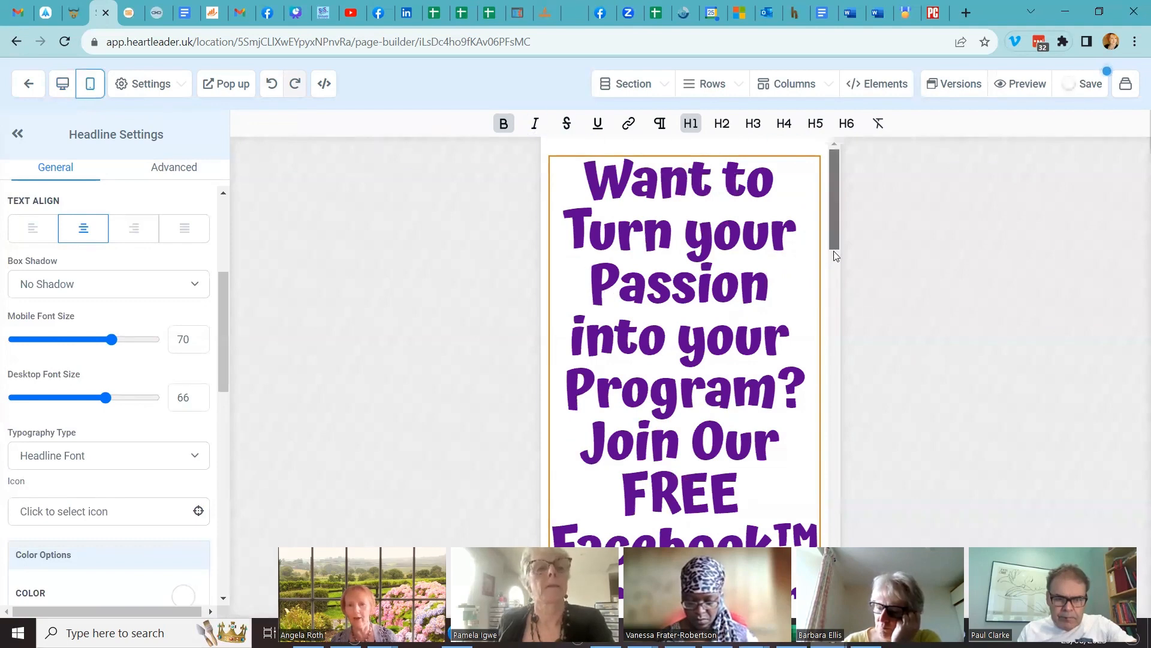
mouse_move(835, 253)
left_mouse_down()
mouse_move(841, 391)
mouse_move(856, 223)
mouse_move(845, 247)
left_mouse_up()
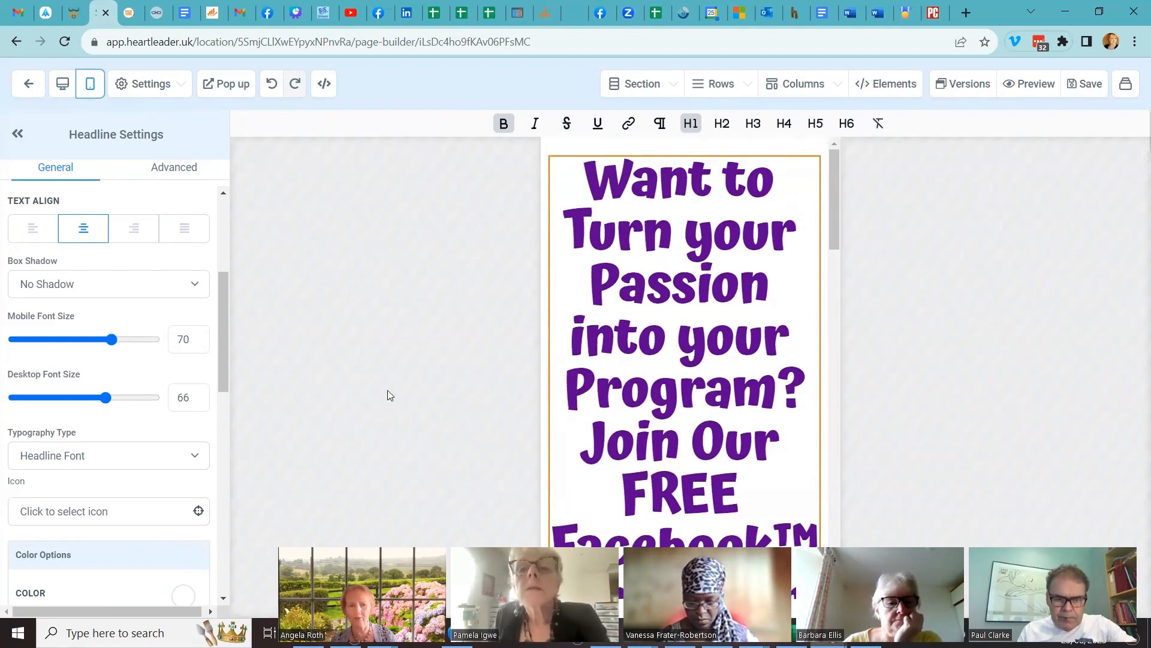
left_click(115, 343)
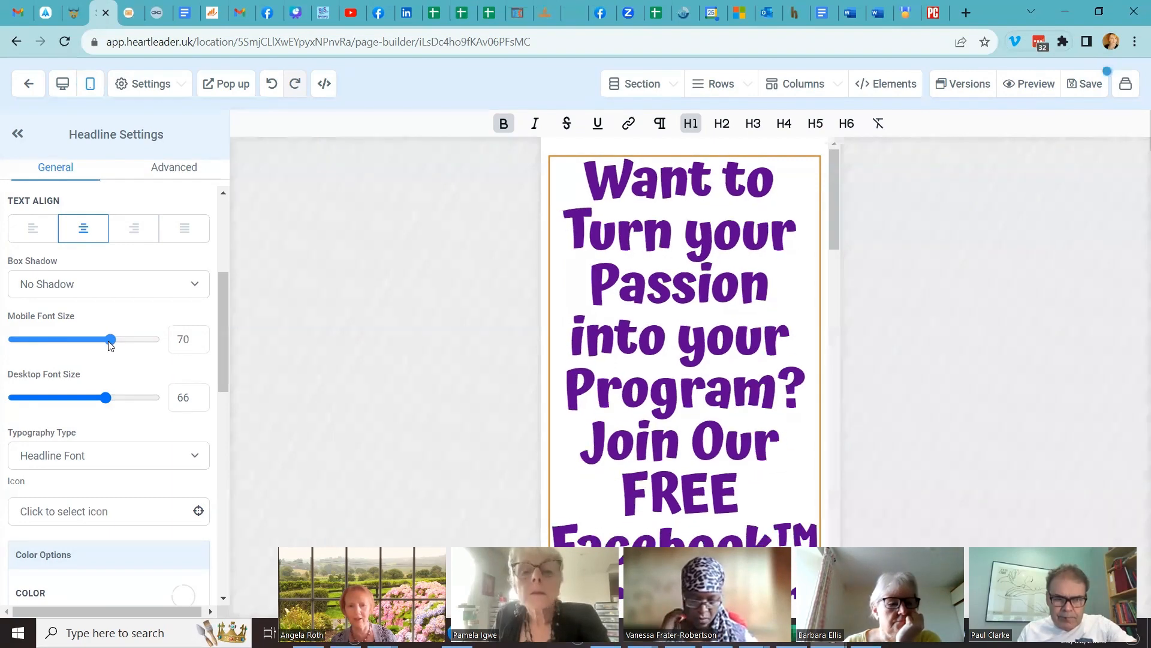
left_click_drag(114, 343, 75, 341)
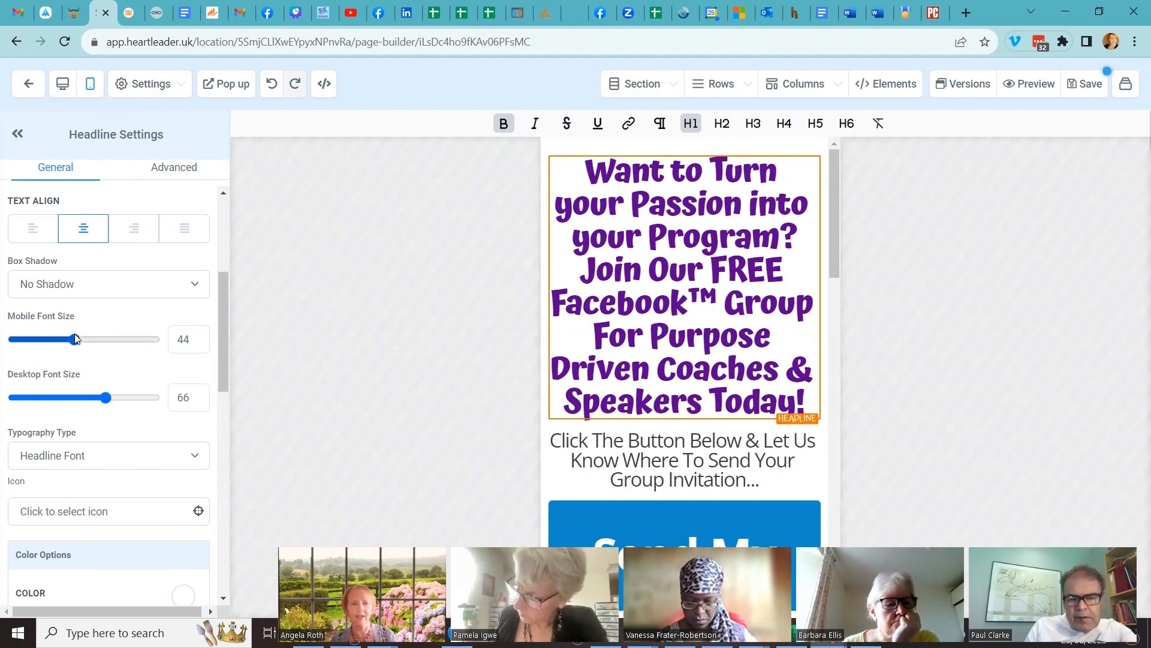
left_click_drag(73, 339, 71, 339)
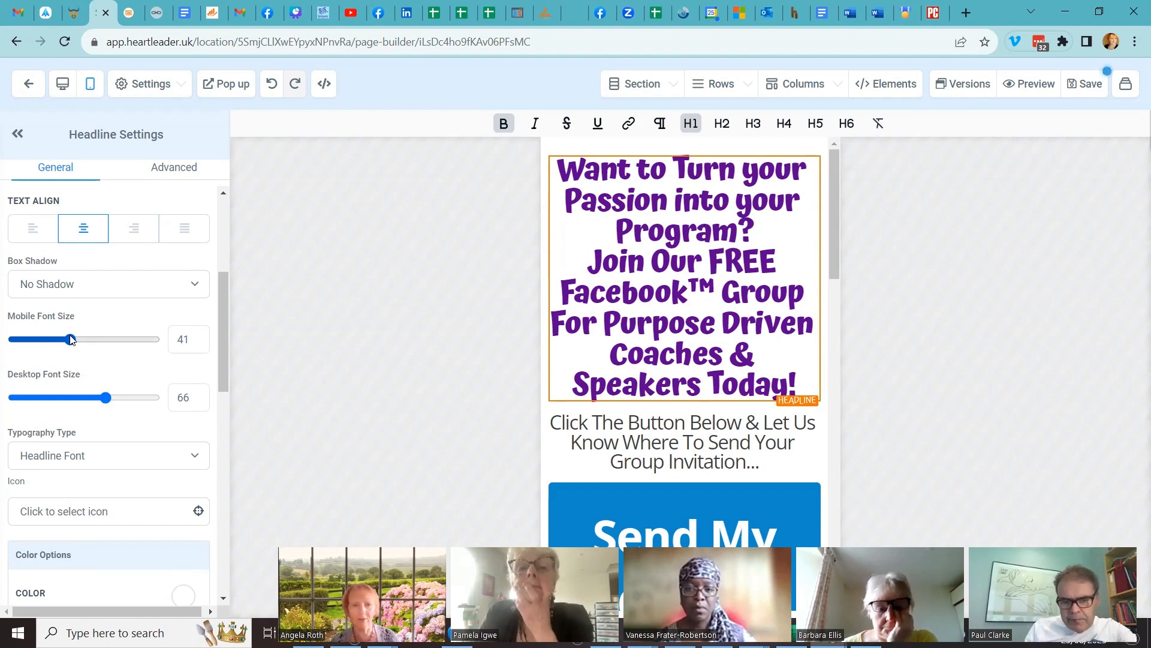
Step: In the desktop layout, set the typography type of the "Click The Button Below" subheadline to Content Font and save the page
left_click(64, 90)
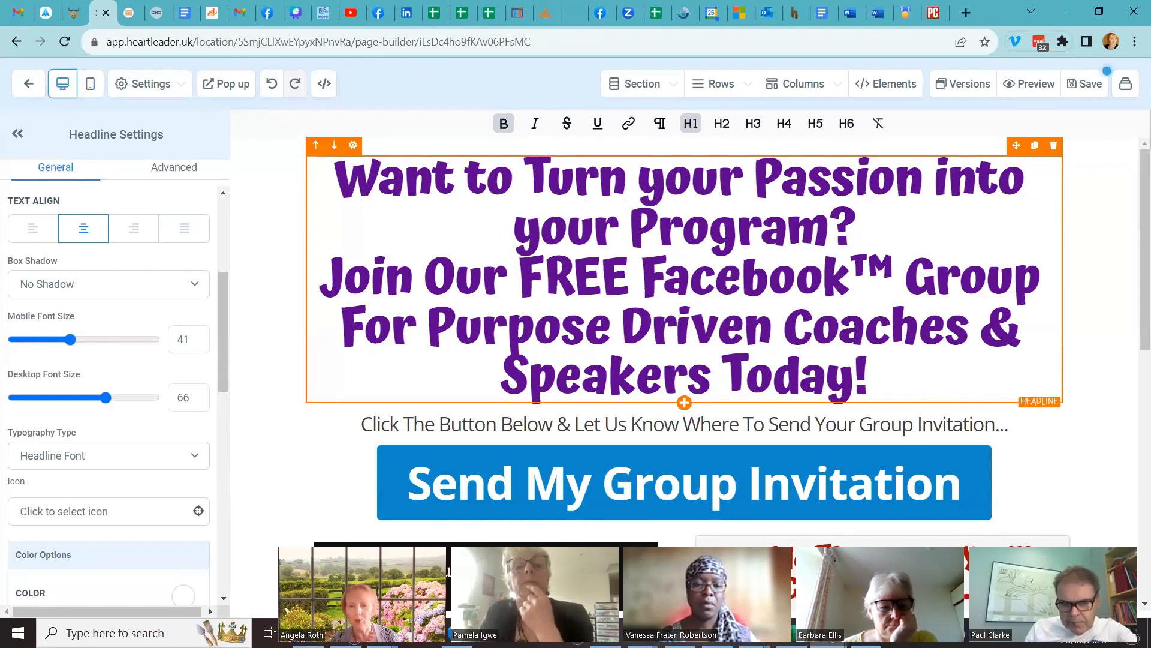
scroll(799, 351, "down", 2)
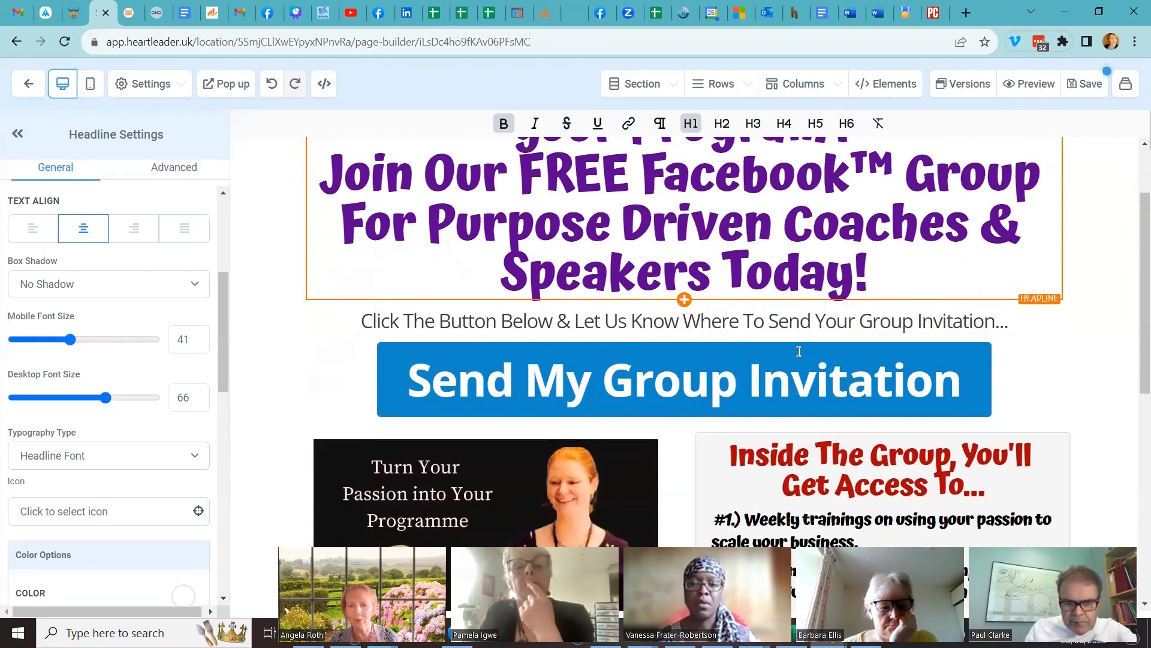
scroll(799, 351, "down", 1)
left_click(754, 293)
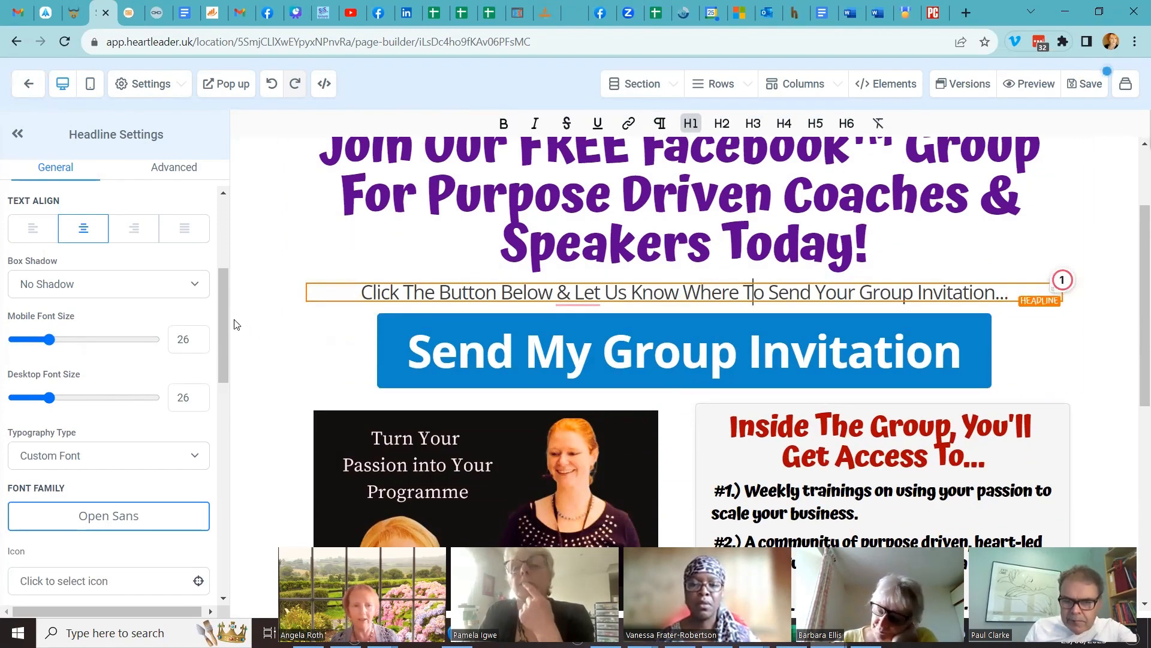
left_click_drag(224, 311, 219, 362)
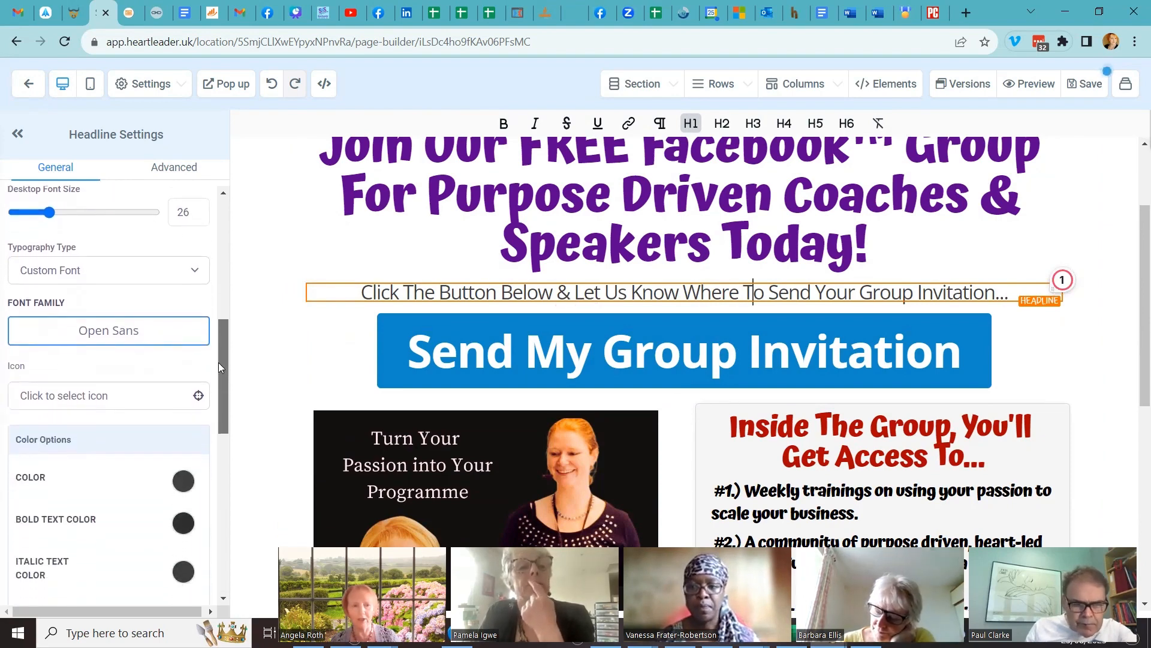
left_click(196, 277)
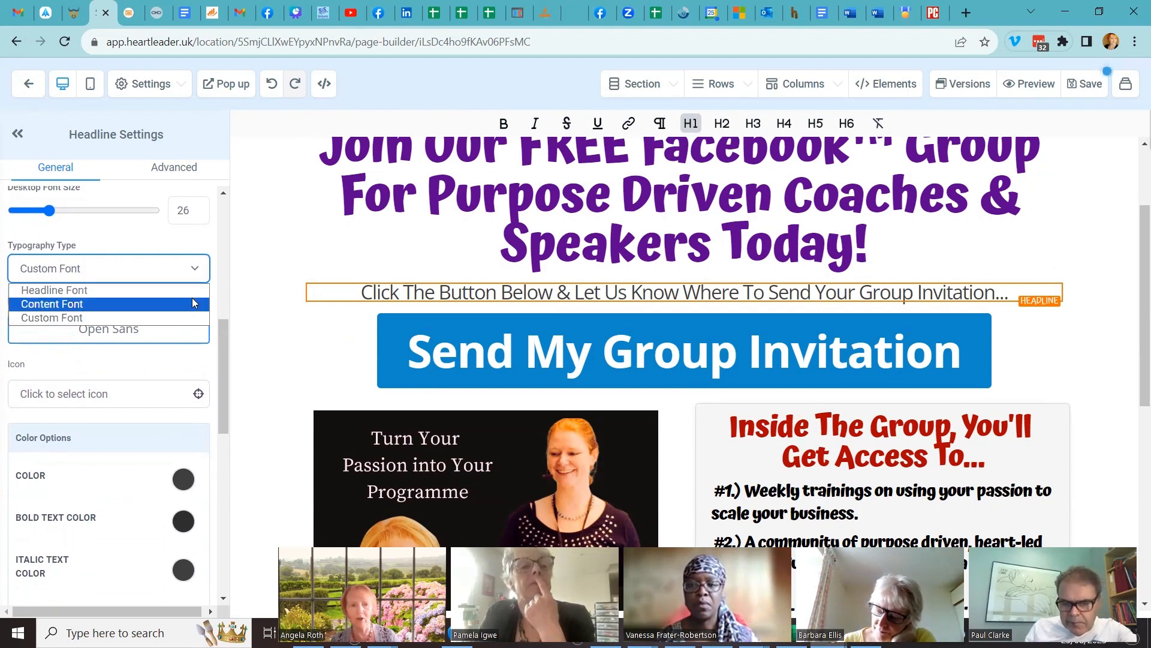
left_click(192, 302)
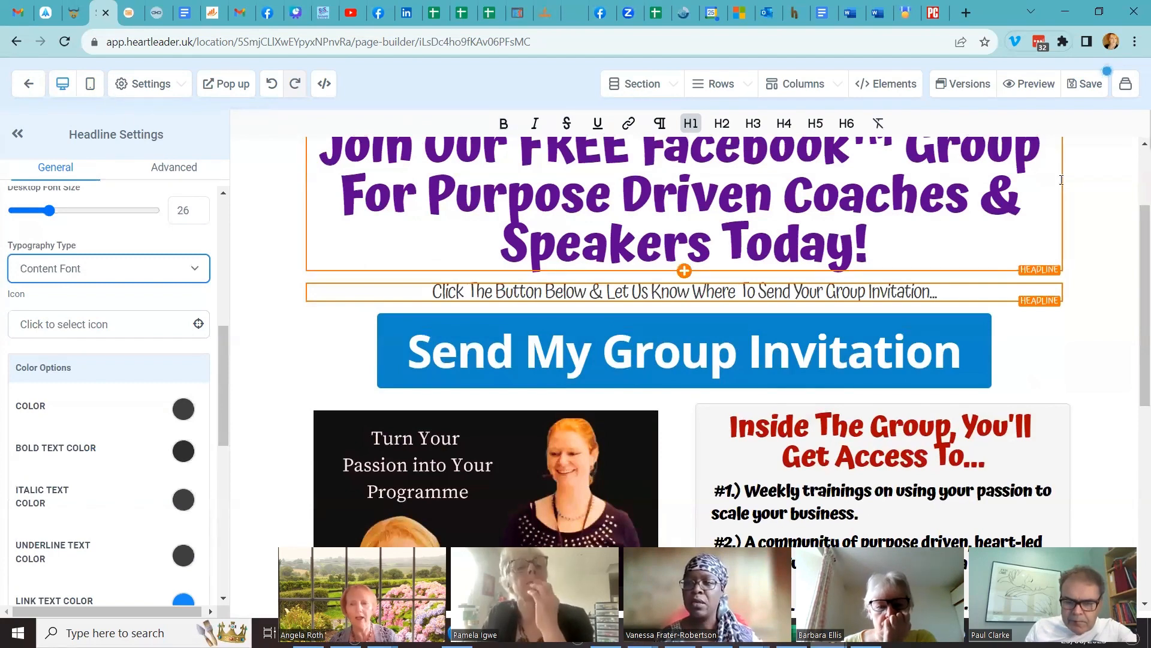
left_click(1090, 84)
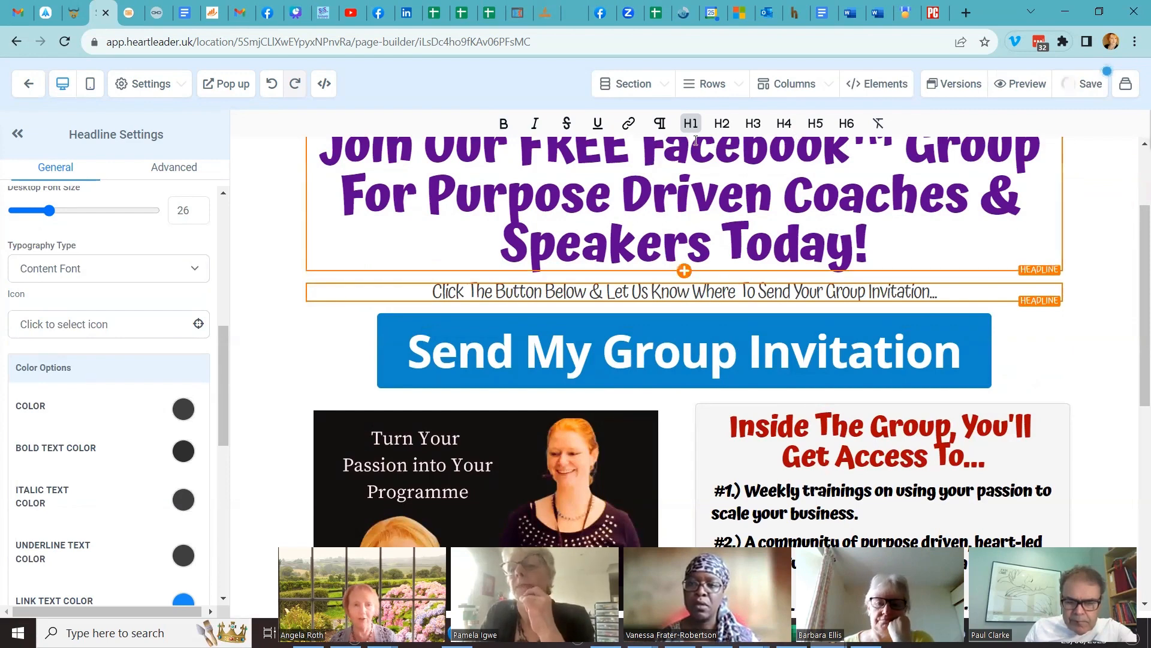
Step: Review the headline and subheadline in the mobile layout, and return to the desktop layout to look over the page
left_click(90, 84)
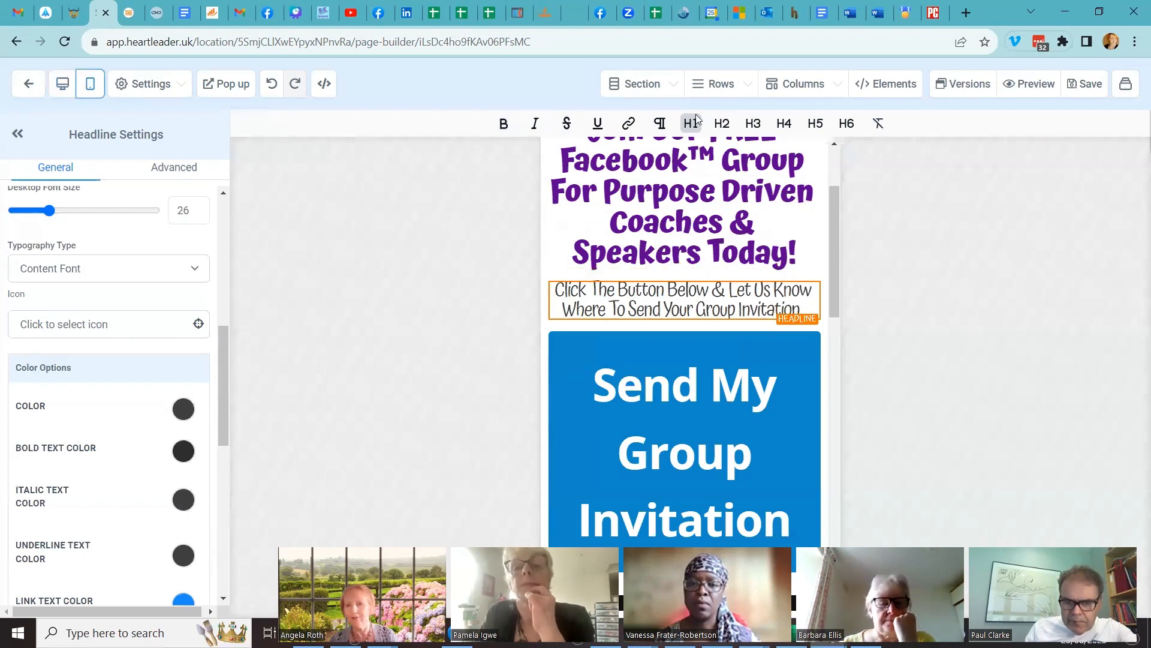
scroll(836, 239, "down", 1)
scroll(836, 246, "up", 3)
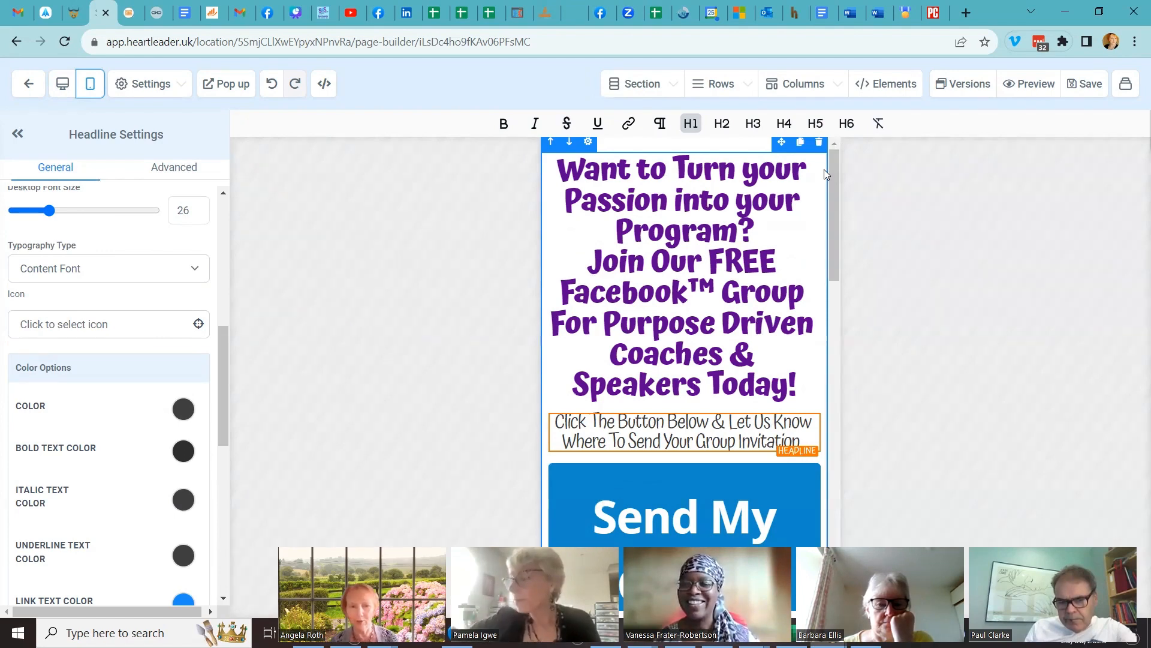
left_click(63, 84)
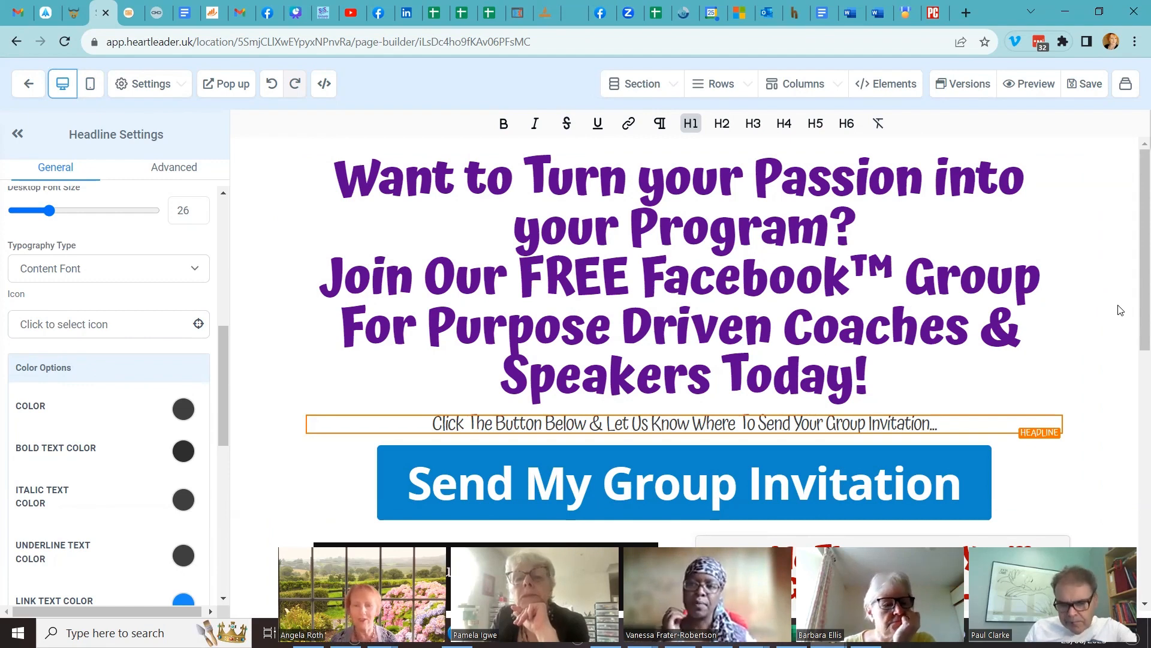
scroll(1120, 309, "down", 1)
scroll(1120, 310, "down", 2)
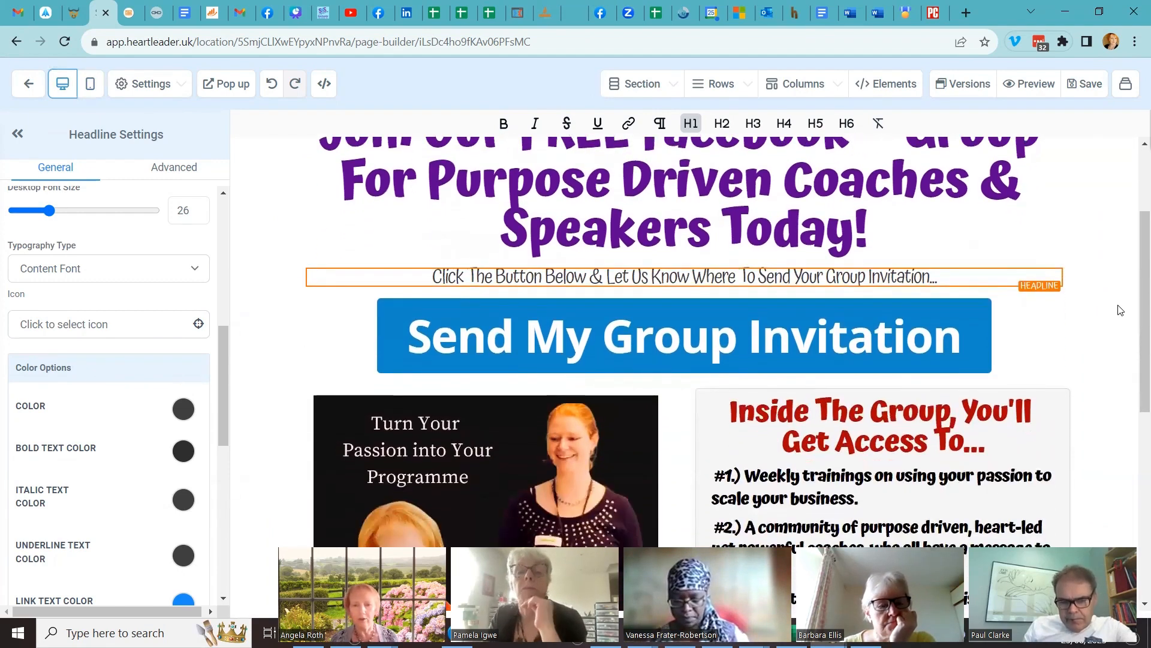
Step: Set the typography type of the "Send My Group Invitation" button to Headline Font
left_click(845, 334)
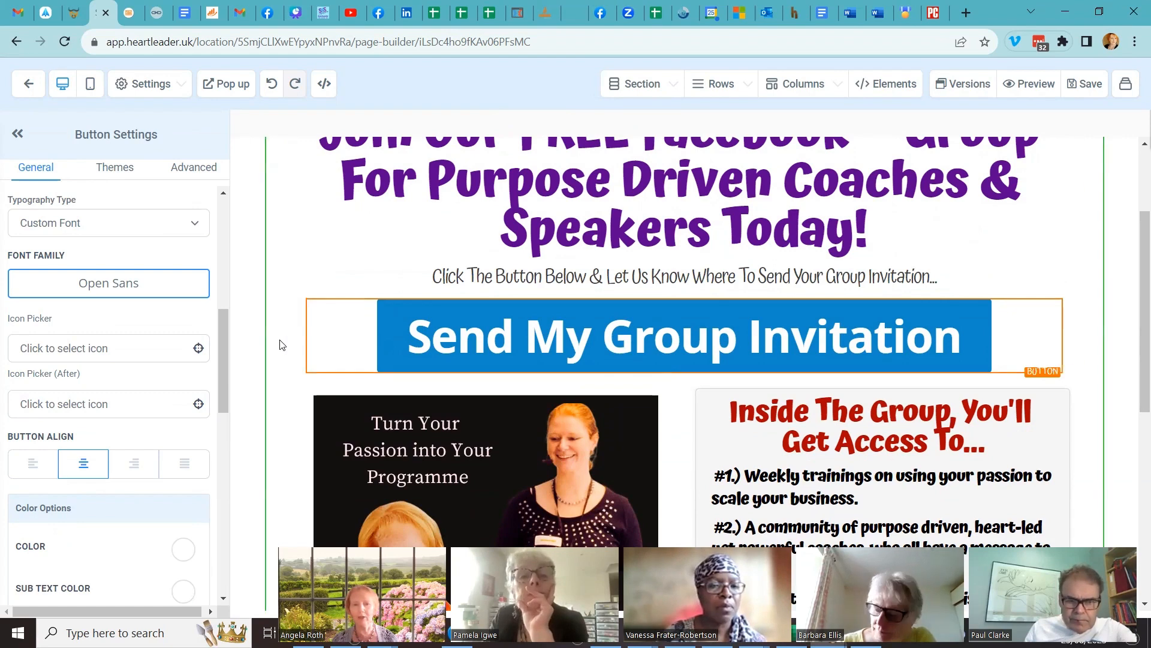
left_click(195, 229)
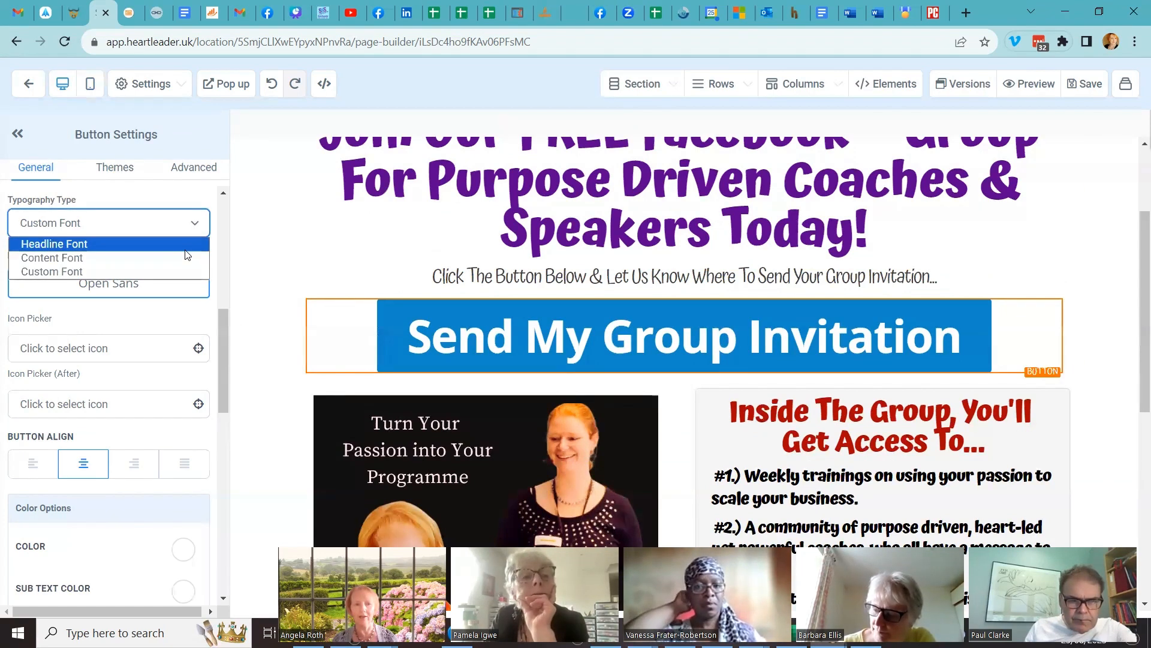
left_click(186, 251)
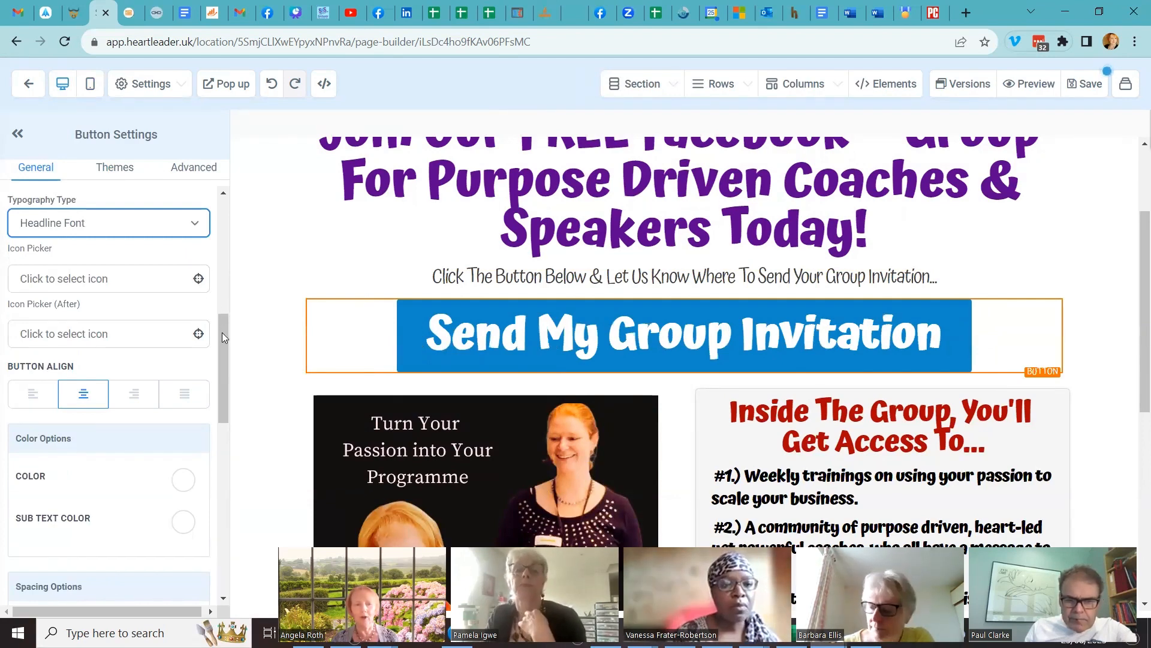
Step: Try a top padding of 38 on the "Send My Group Invitation" button, and return it to 13
left_click_drag(221, 332, 221, 358)
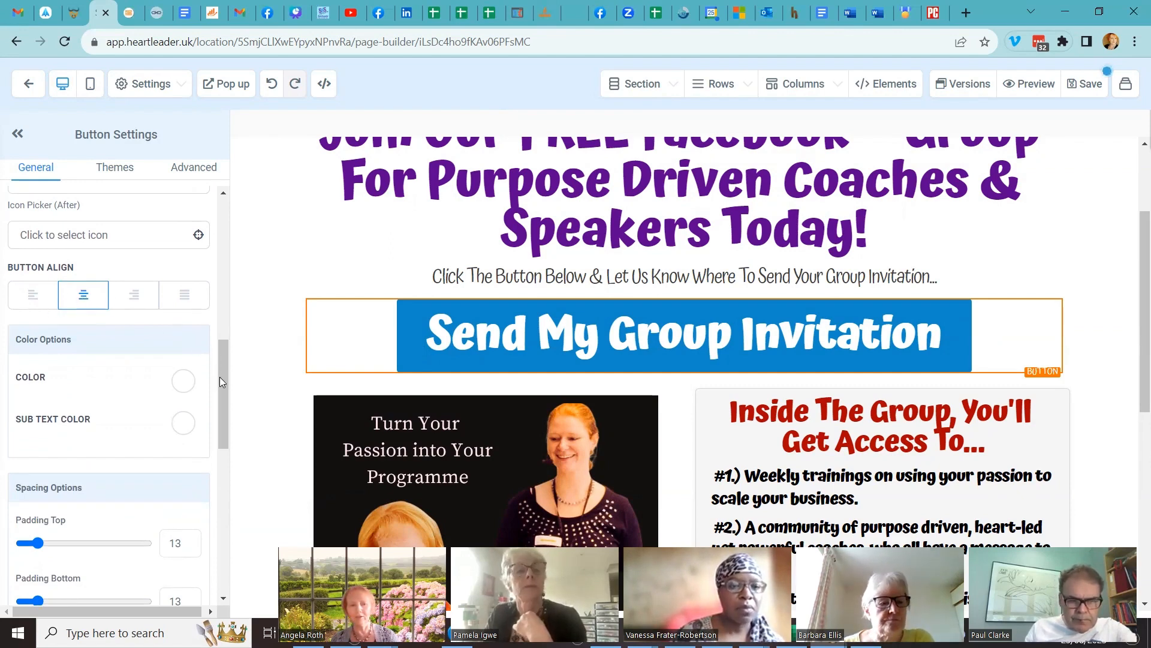
left_click_drag(226, 395, 226, 466)
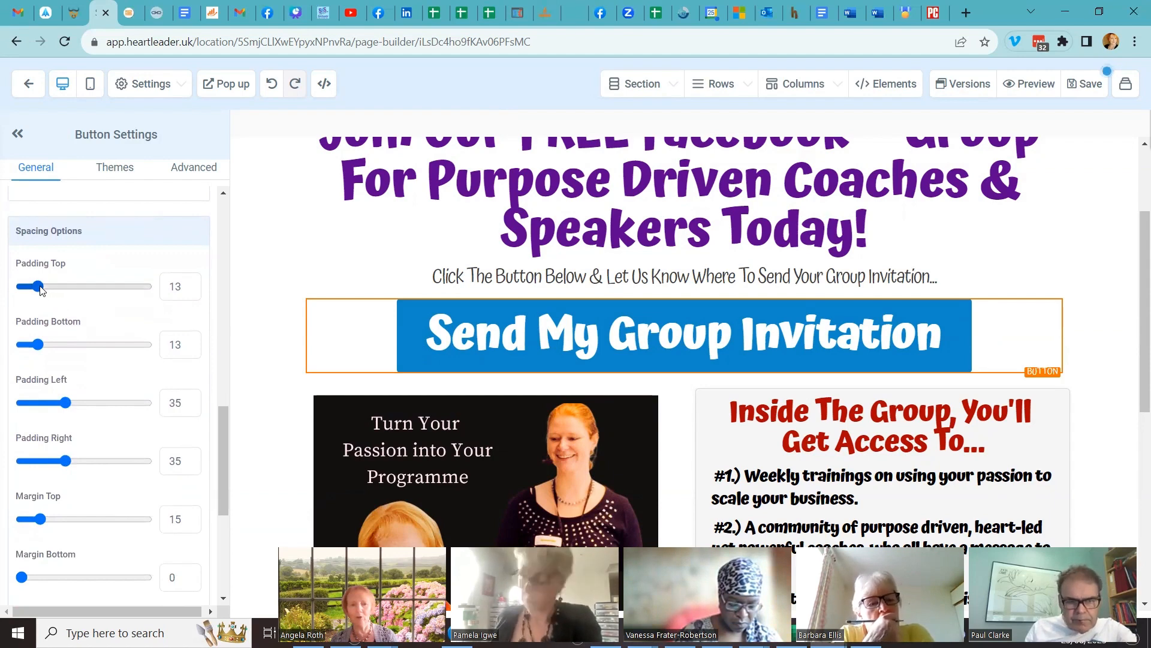
left_click_drag(38, 289, 47, 289)
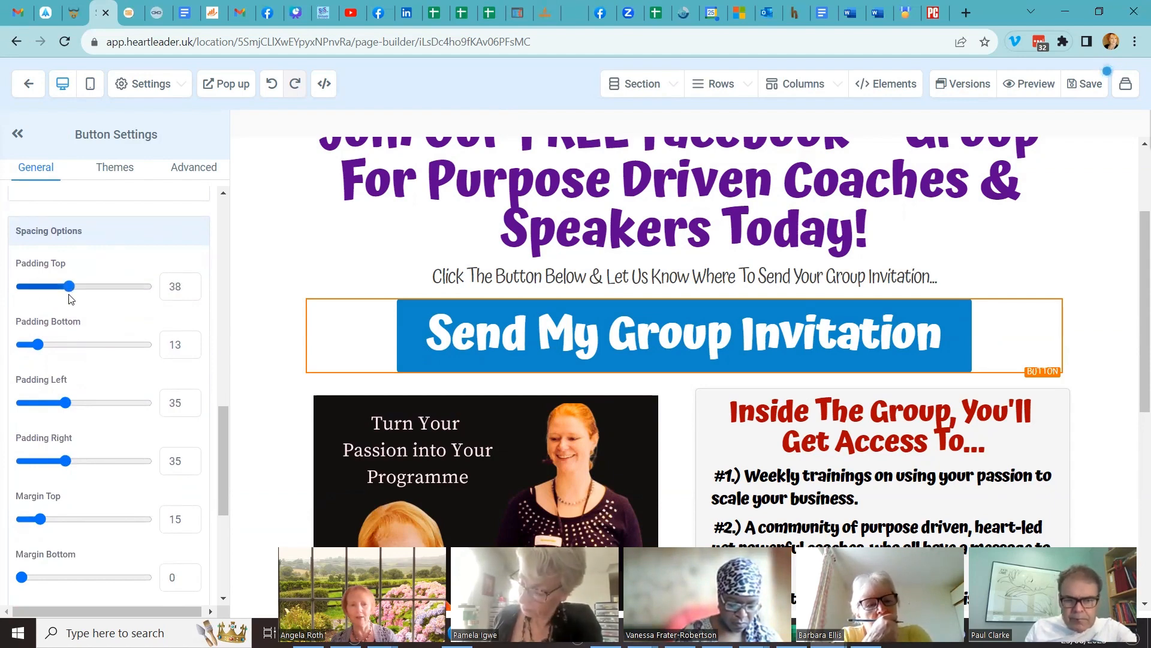
left_click_drag(71, 288, 40, 287)
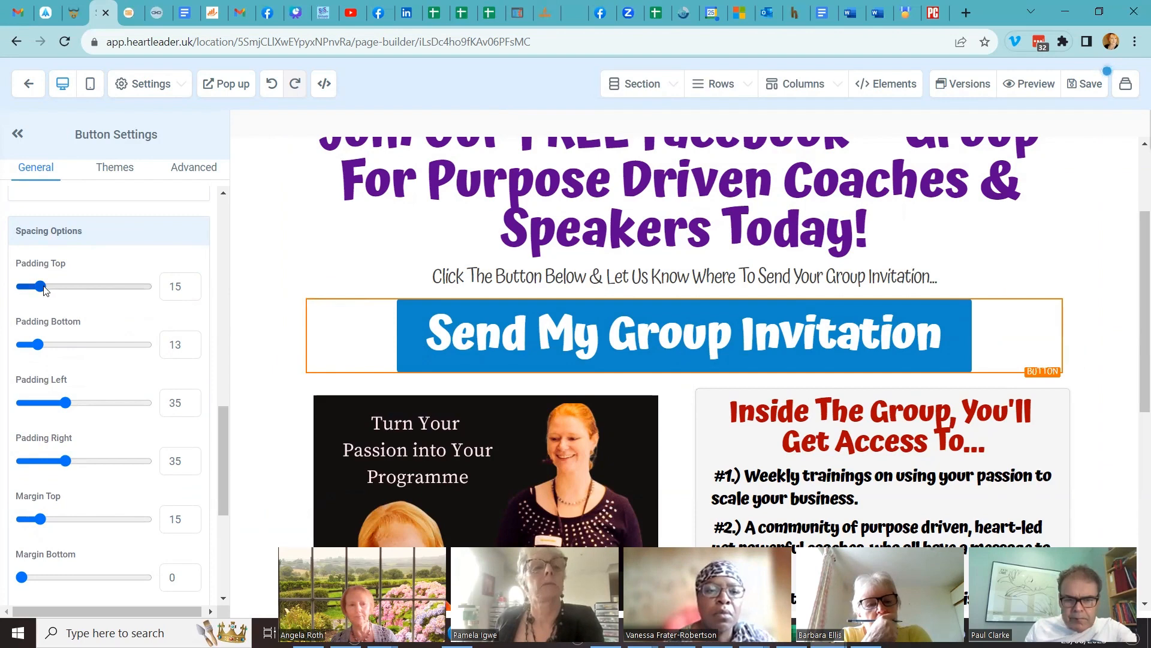
mouse_move(43, 288)
left_mouse_down()
mouse_move(60, 290)
mouse_move(38, 289)
left_mouse_up()
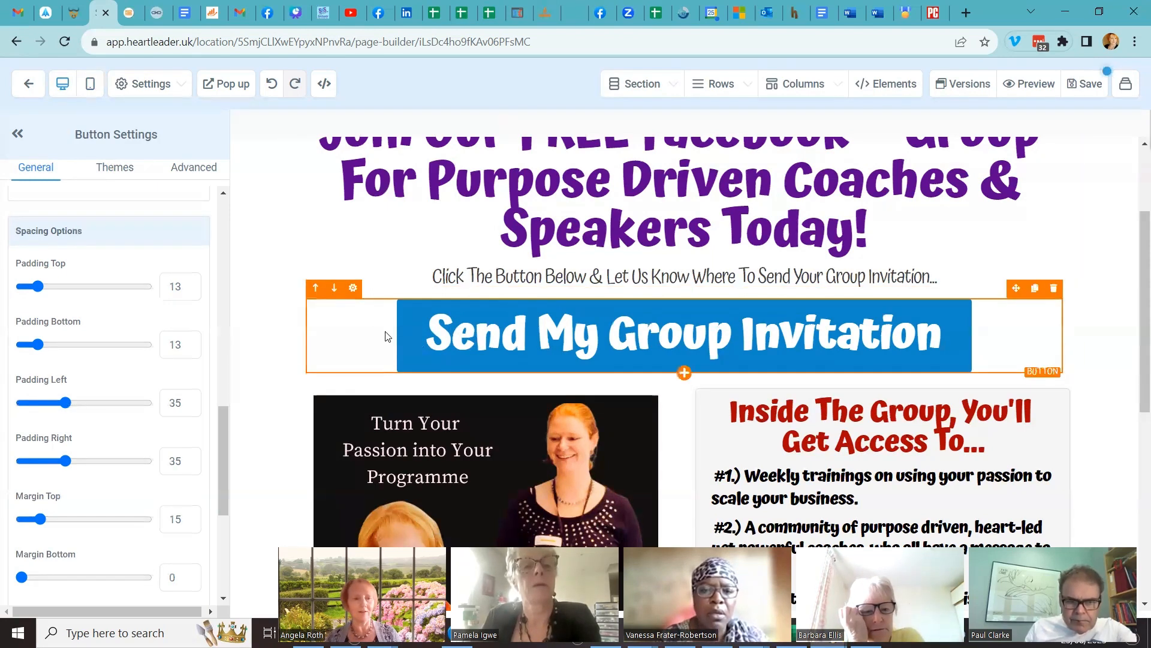
Step: Set the "Click The Button Below" subheadline's top padding to 12 and bottom padding to 11
left_click(625, 269)
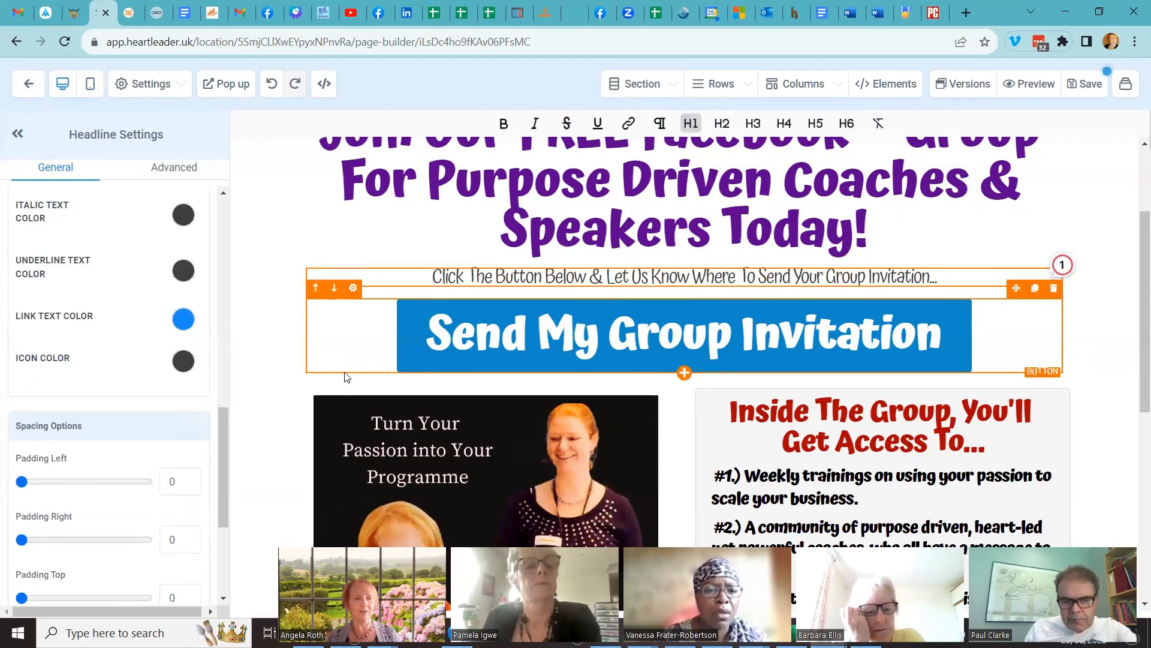
left_click_drag(228, 422, 225, 459)
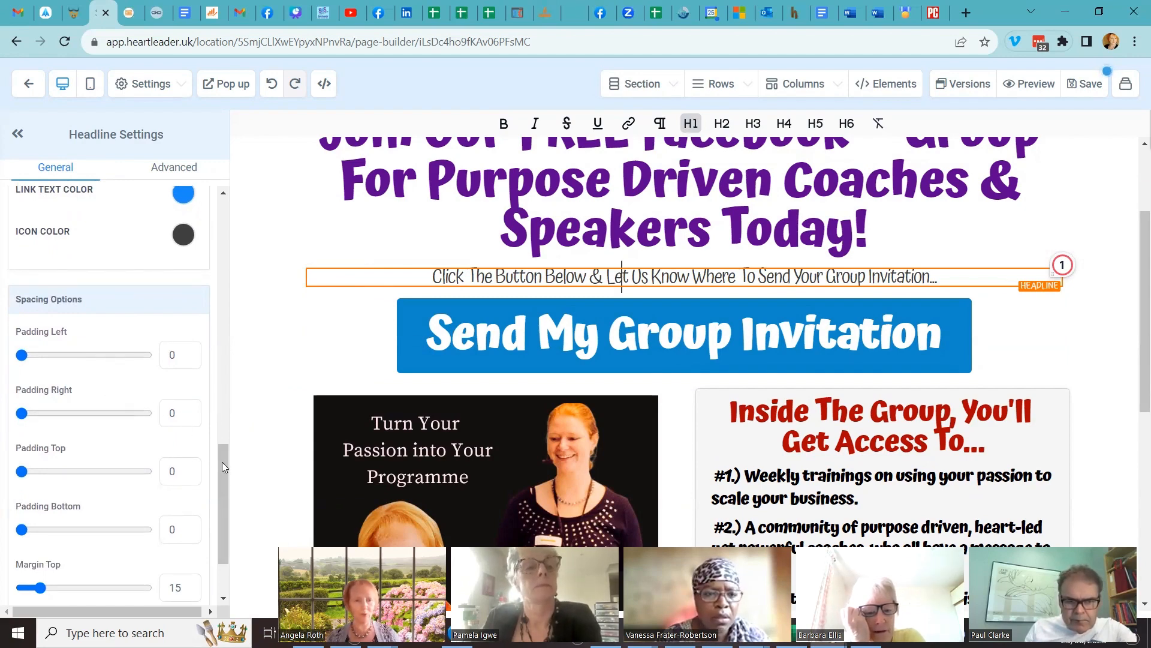
left_click_drag(221, 462, 222, 484)
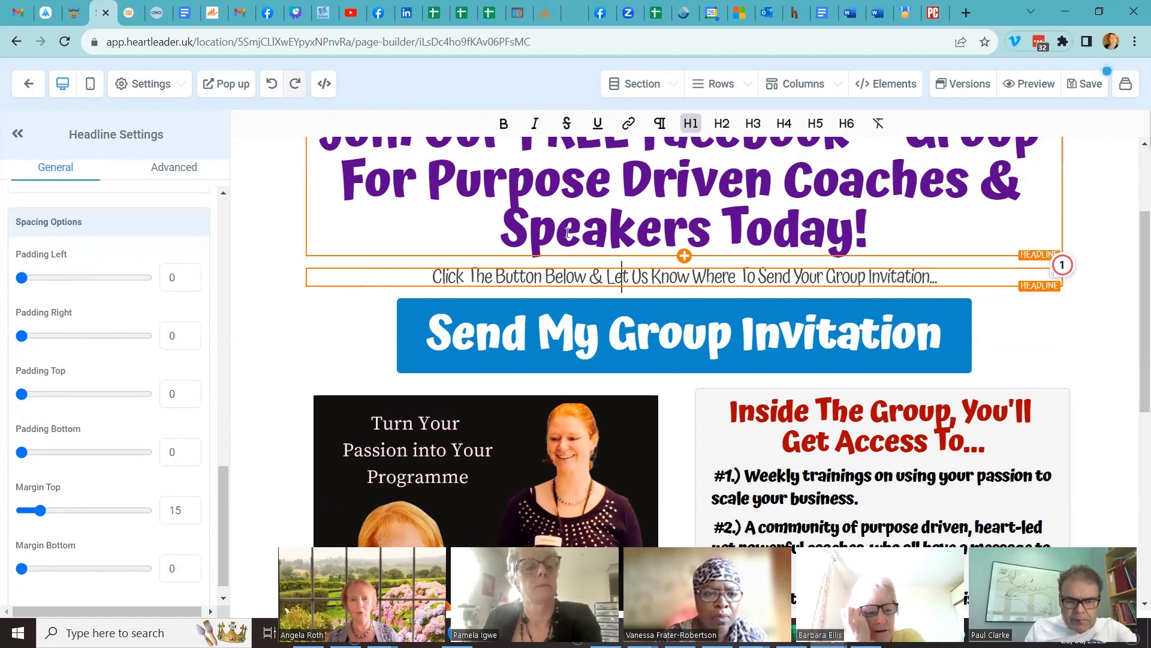
mouse_move(607, 277)
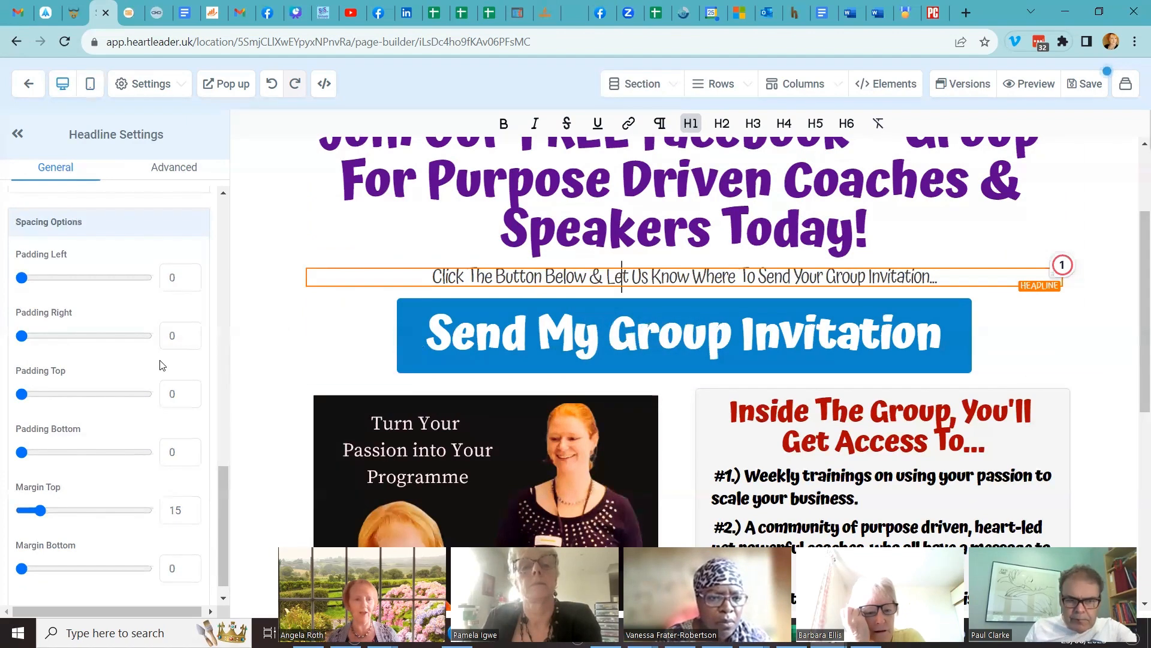
left_click_drag(21, 394, 46, 401)
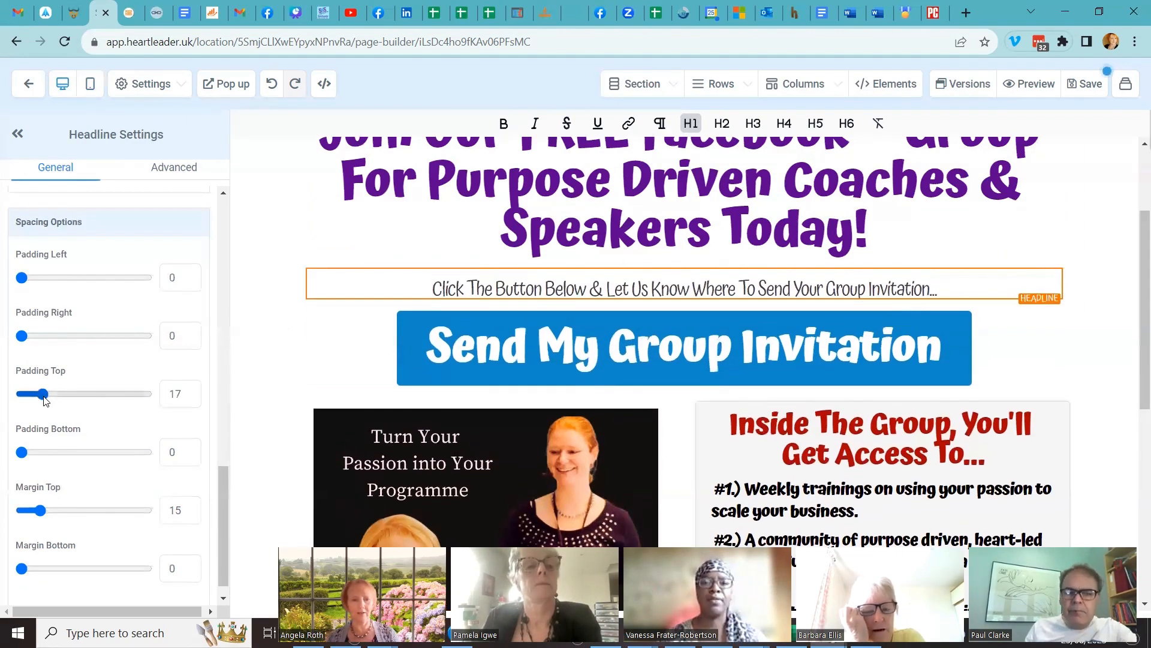
mouse_move(22, 453)
left_mouse_down()
mouse_move(54, 457)
mouse_move(34, 460)
left_mouse_up()
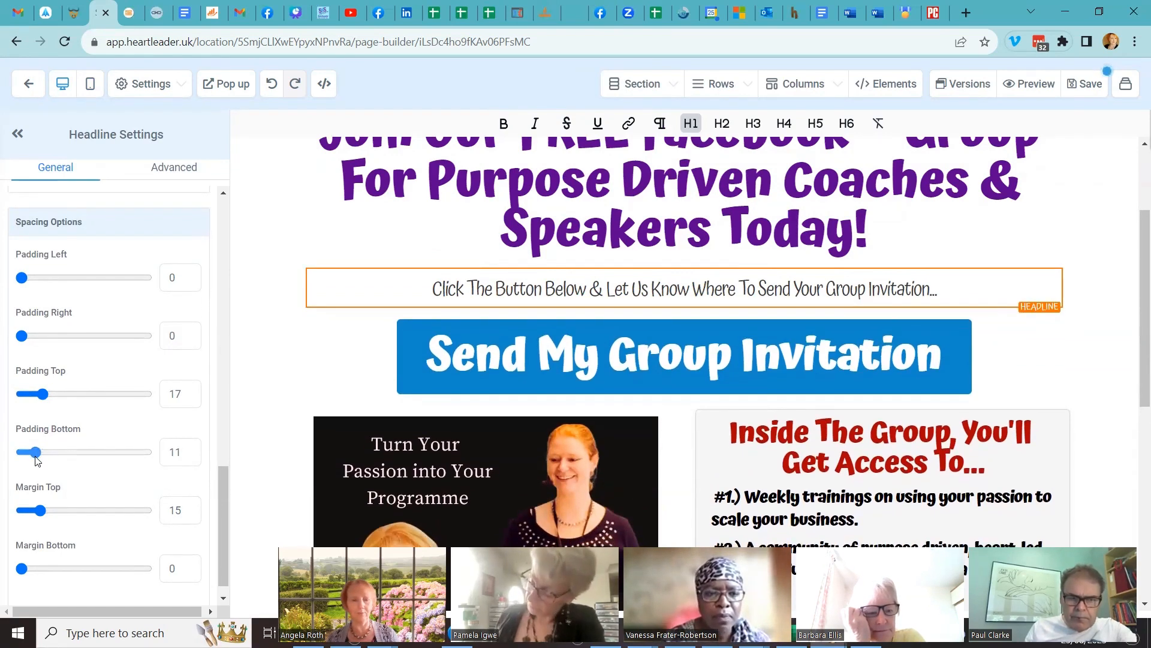
left_click_drag(42, 396, 38, 401)
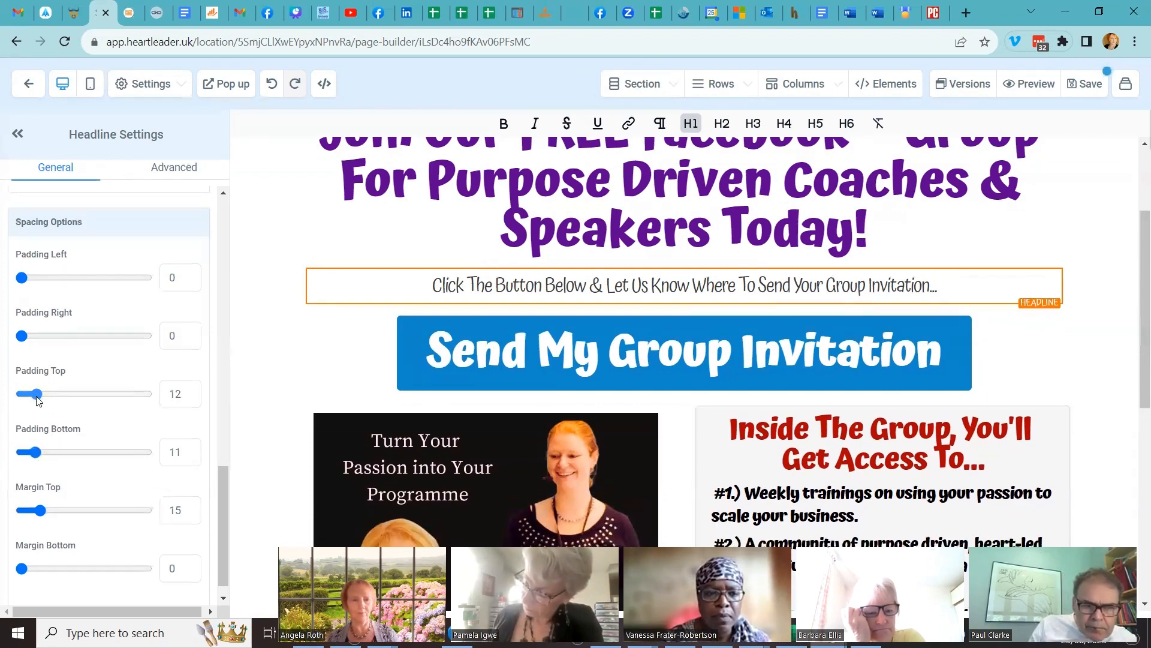
Step: Set the top margin of the "Send My Group Invitation" button to 18
left_click(462, 346)
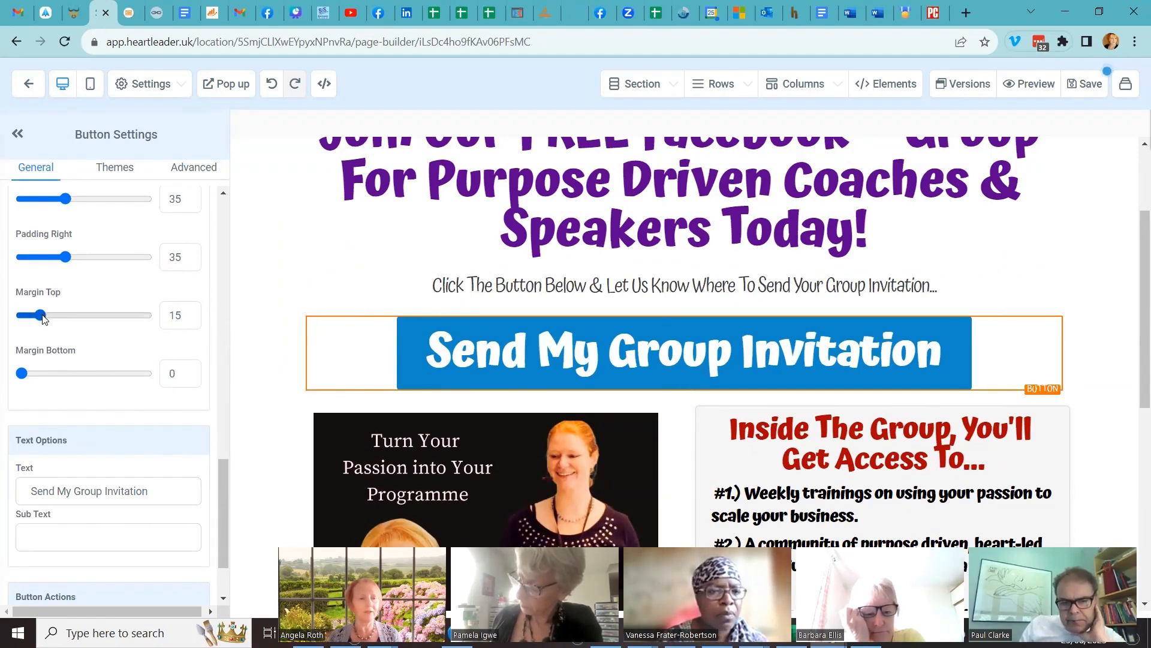
mouse_move(40, 315)
left_mouse_down()
mouse_move(57, 316)
mouse_move(45, 319)
left_mouse_up()
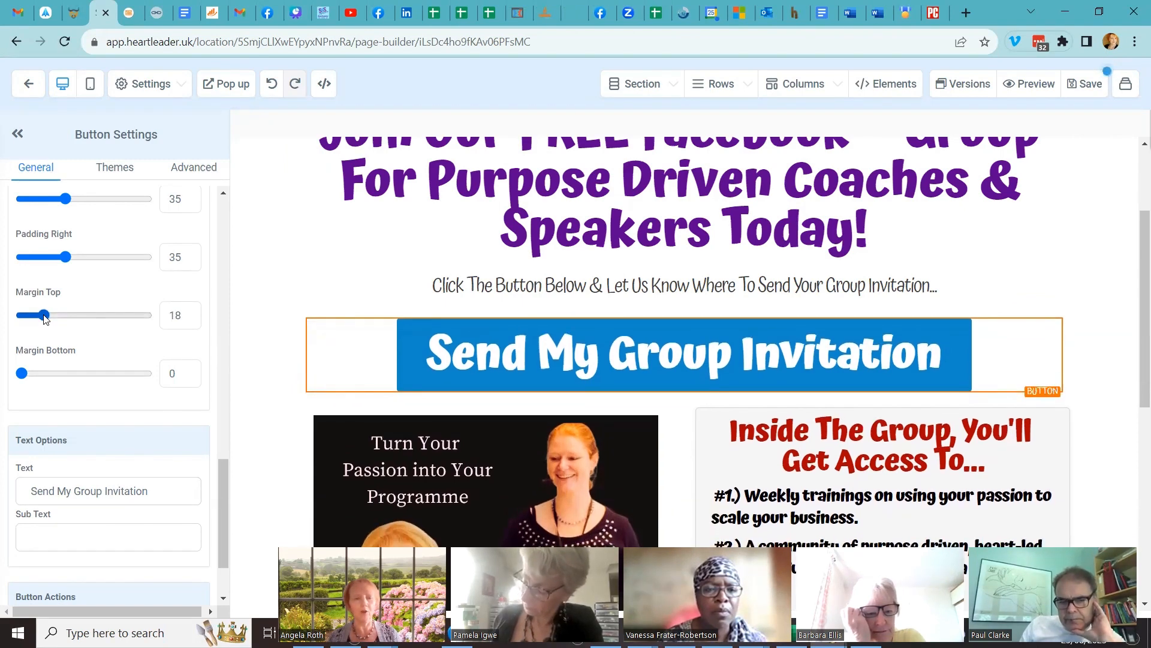
Step: Change the text color of the "Click The Button Below" subheadline to the custom purple
left_click(509, 281)
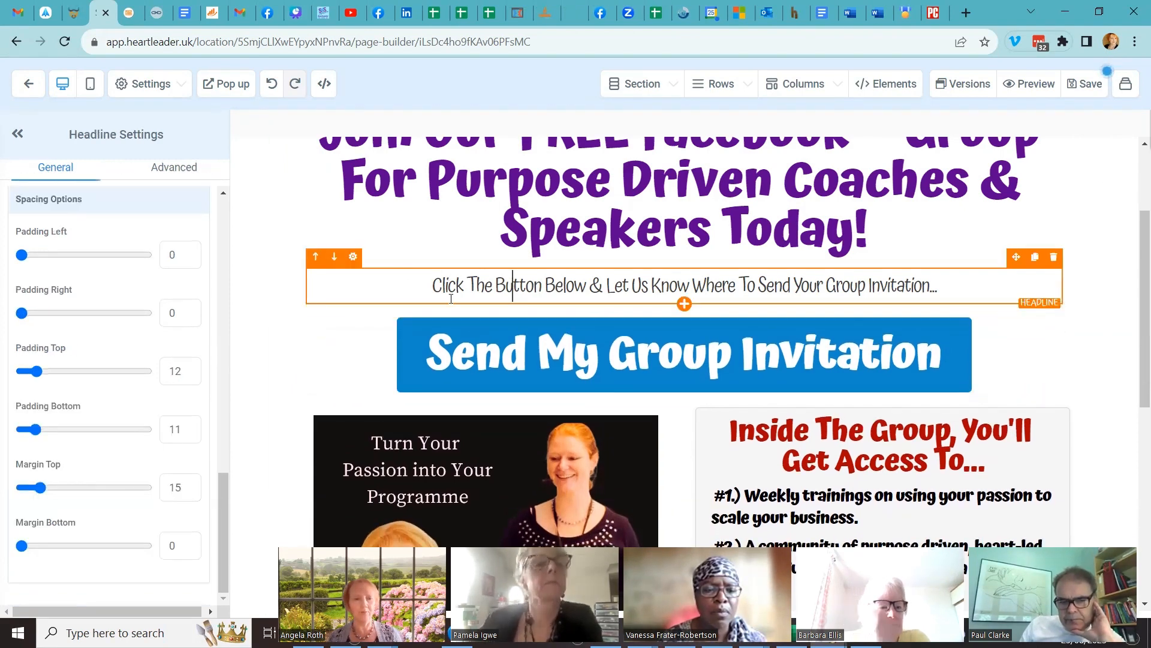
left_click_drag(223, 489, 228, 219)
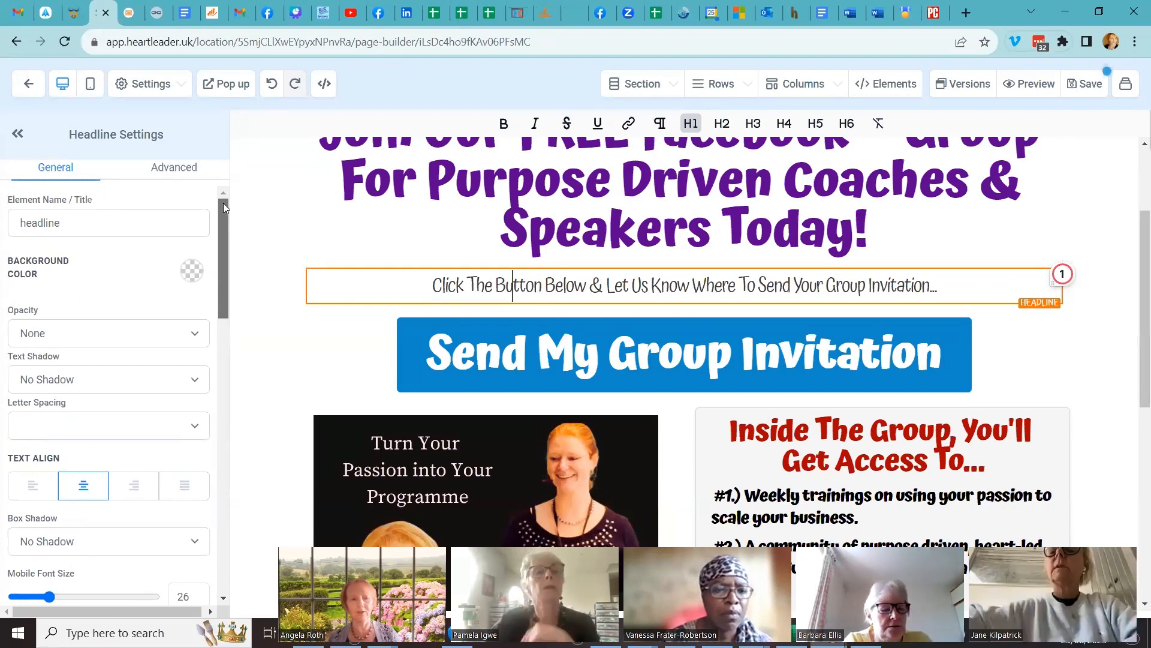
left_click_drag(223, 203, 223, 264)
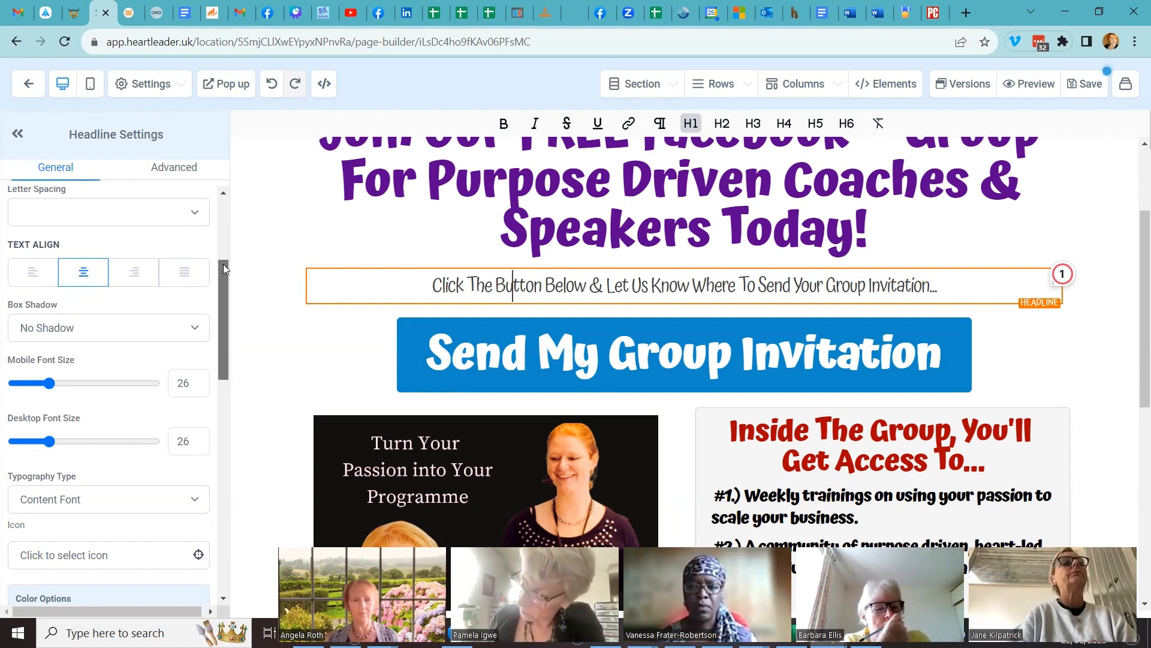
left_click_drag(223, 268, 223, 347)
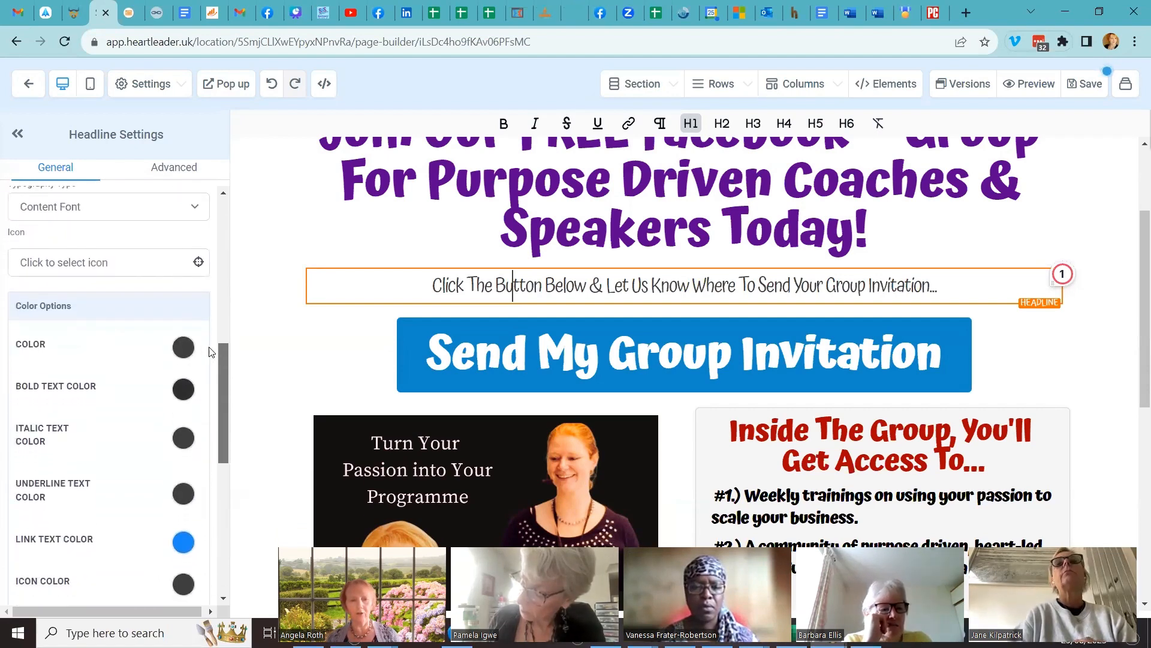
left_click(178, 349)
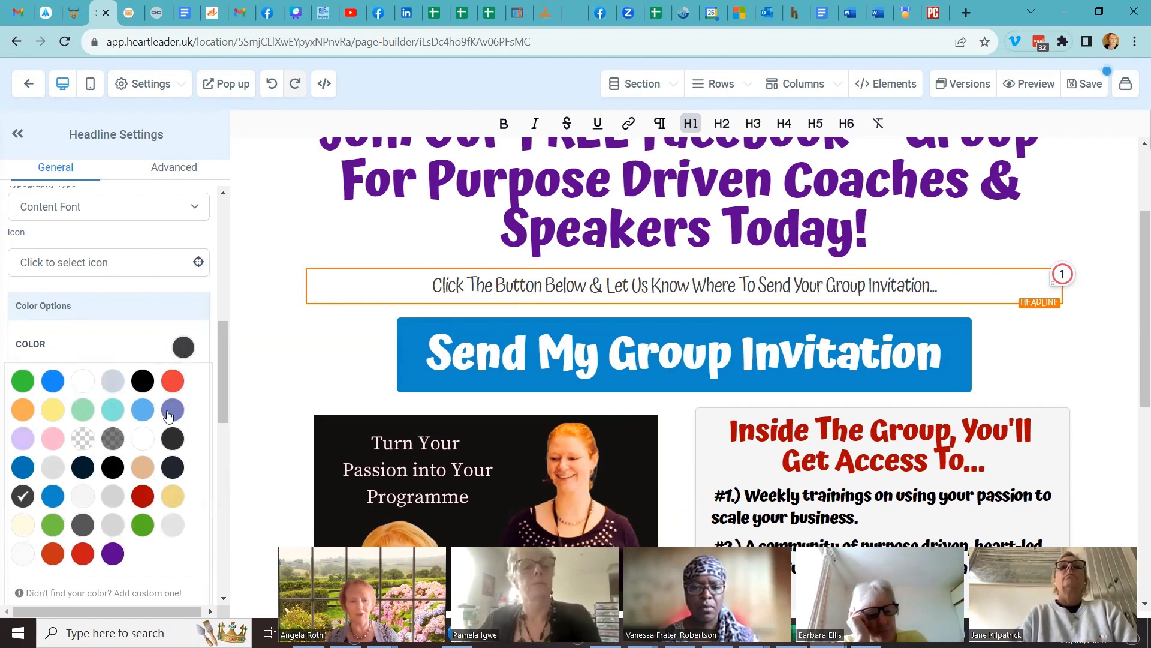
left_click(113, 555)
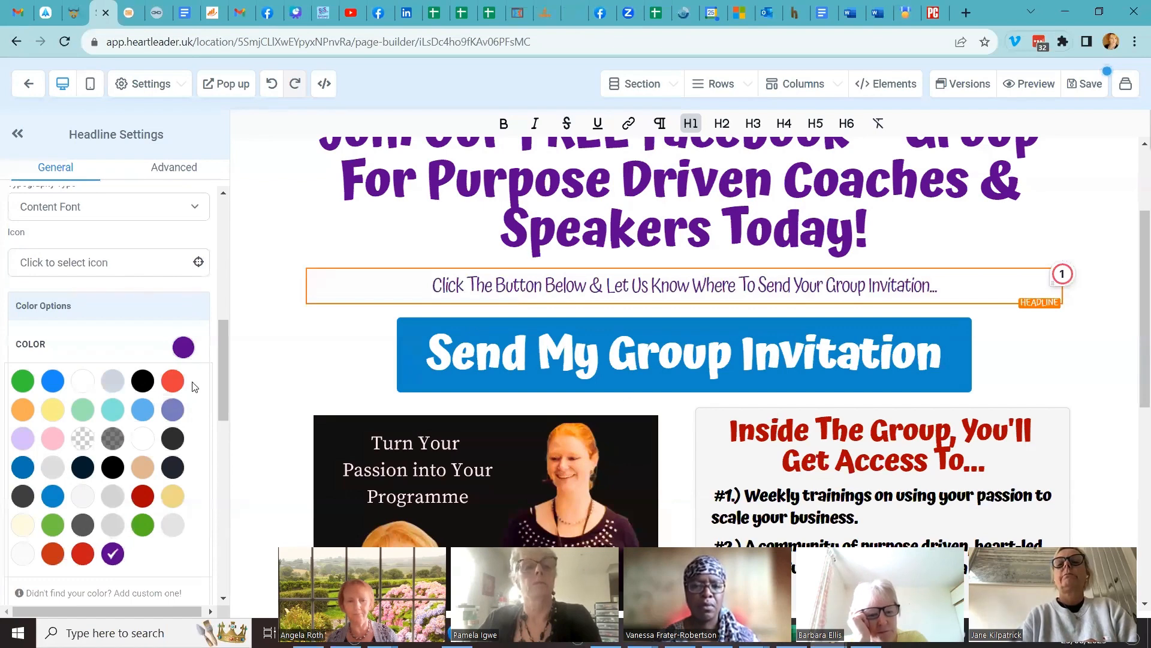
left_click(187, 355)
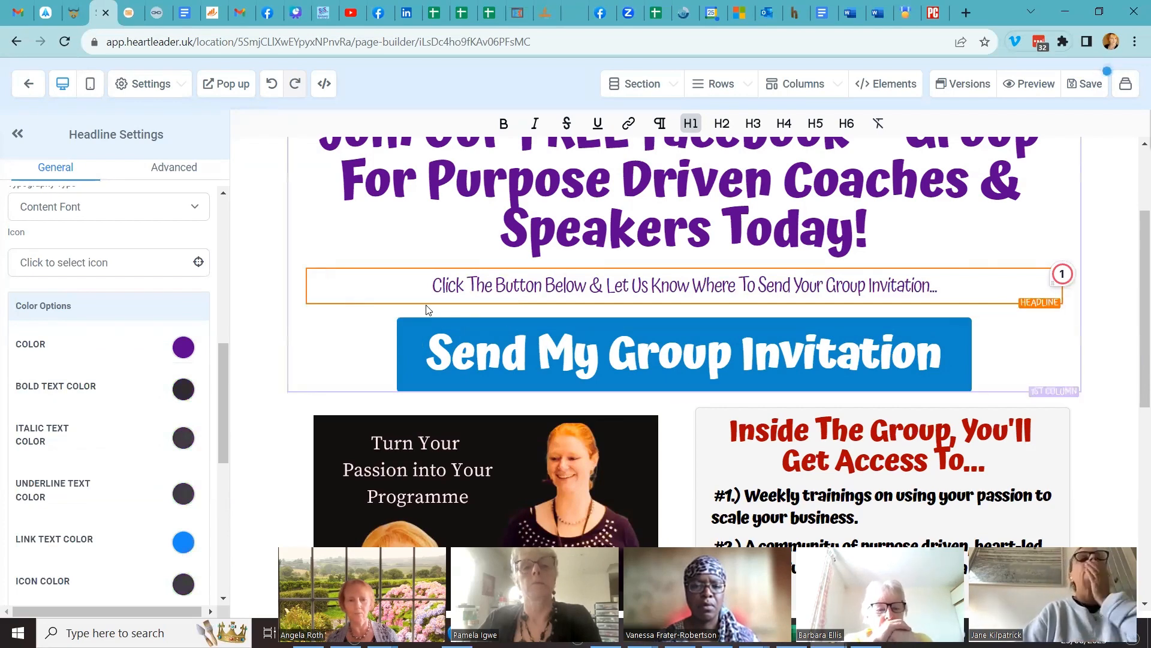
Step: Give the section containing the main headline and invitation button a light blue background, and check it down the page
scroll(429, 310, "up", 3)
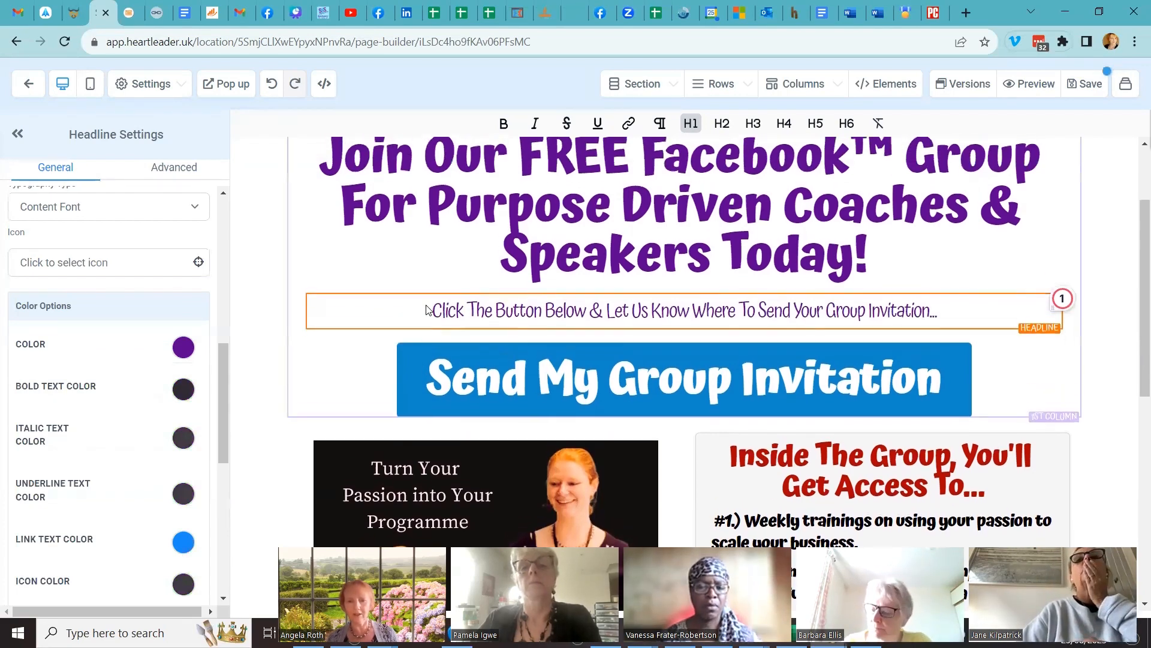
scroll(428, 309, "up", 2)
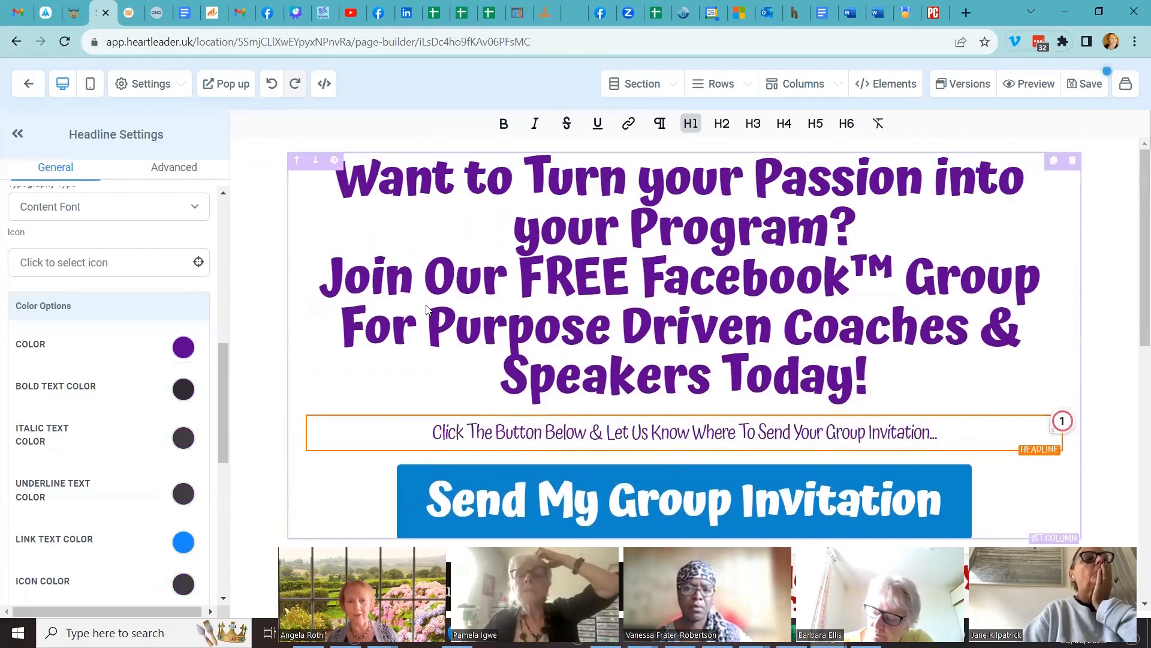
scroll(428, 310, "down", 1)
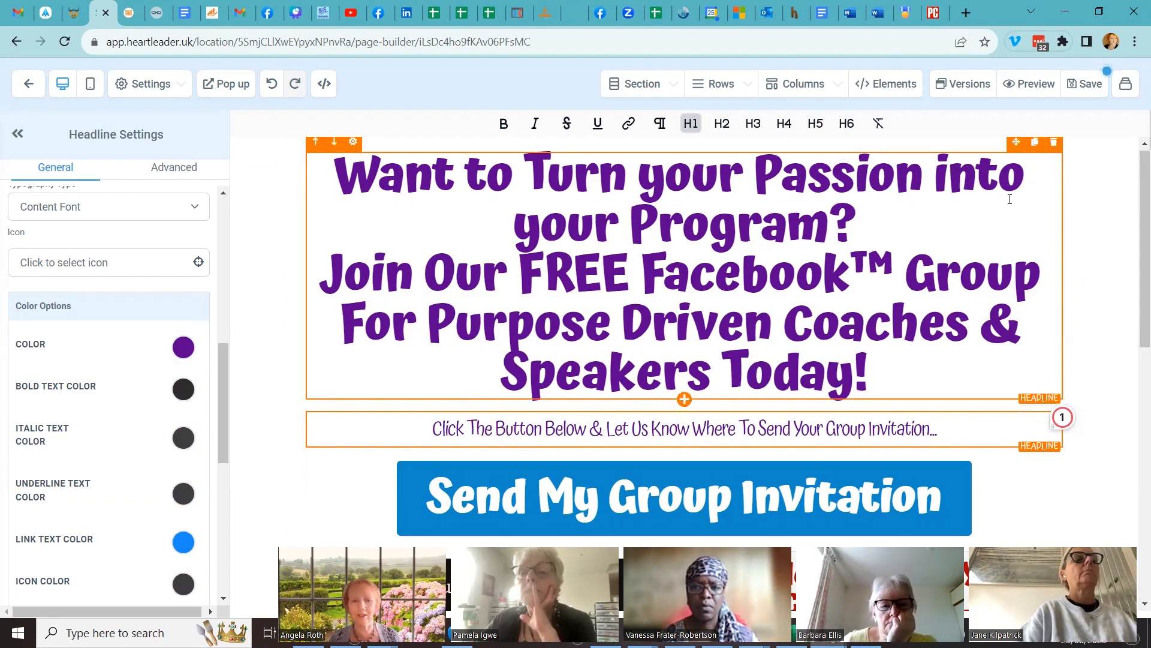
left_click(1100, 235)
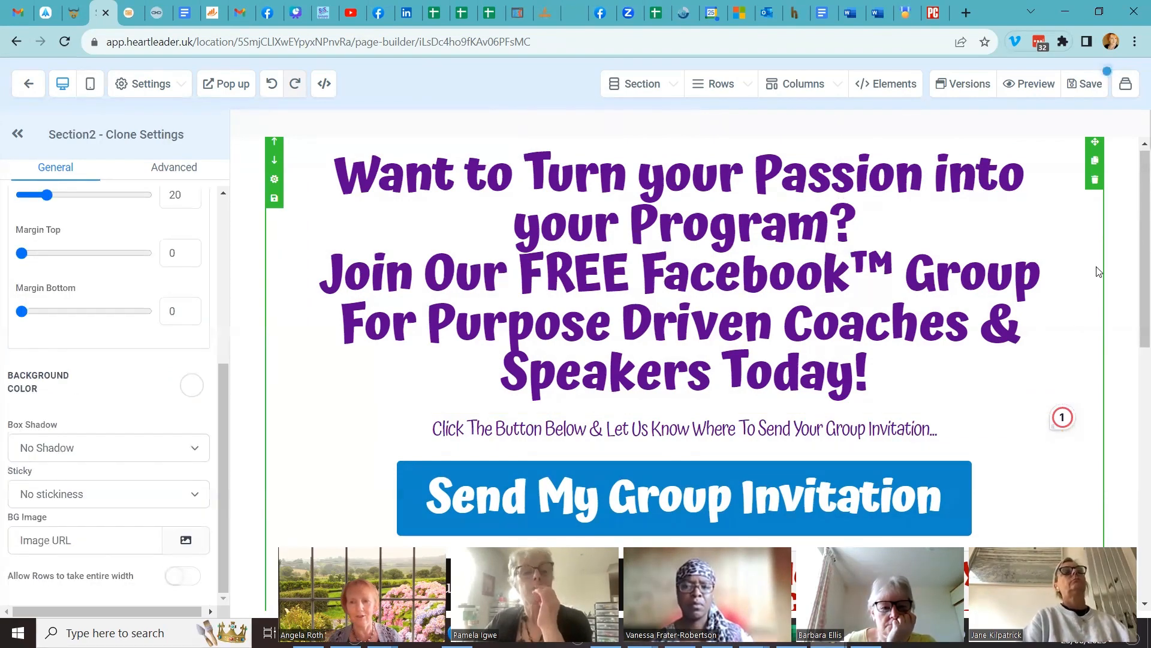
left_click_drag(1135, 243, 1135, 209)
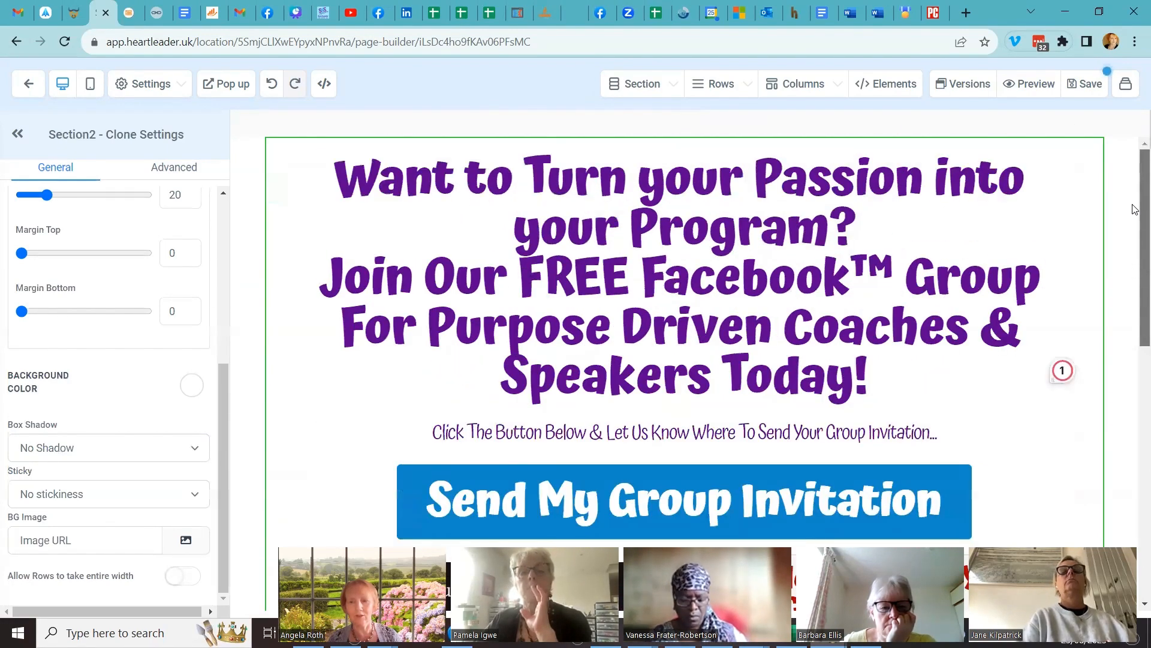
left_click(996, 220)
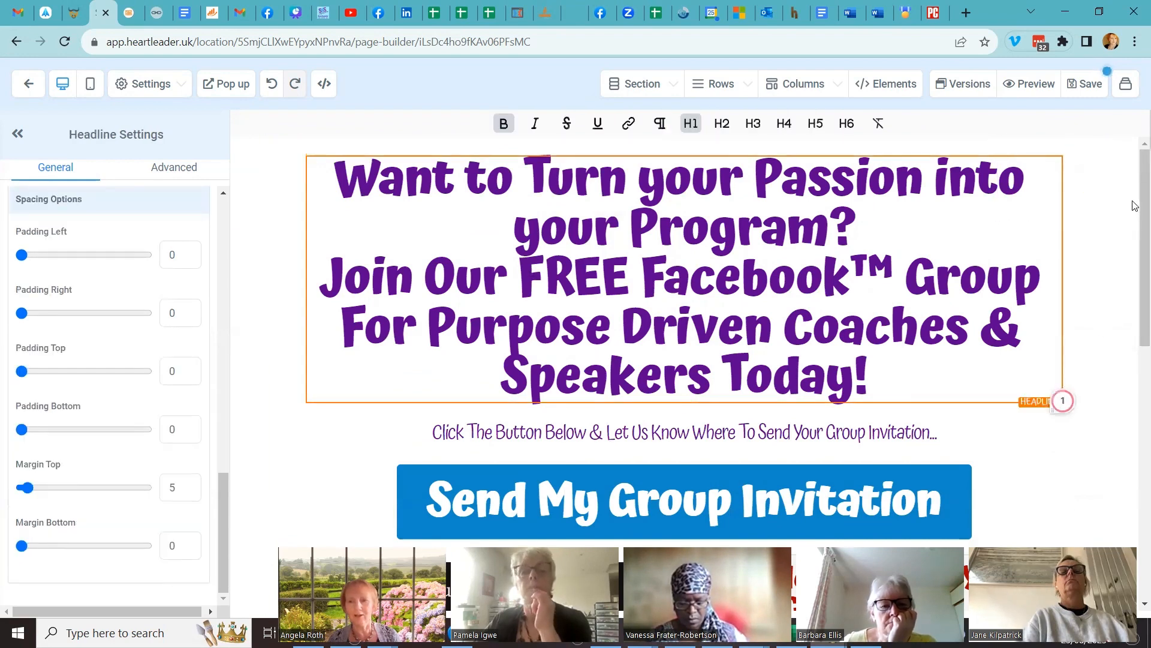
left_click(1086, 208)
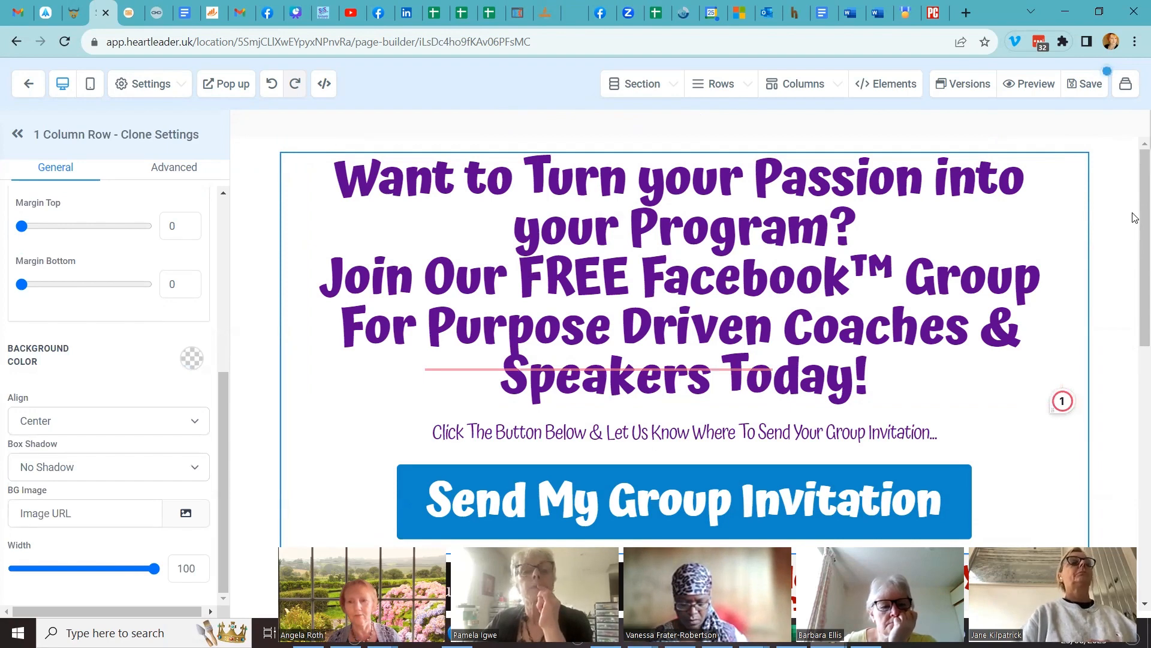
left_click(1101, 223)
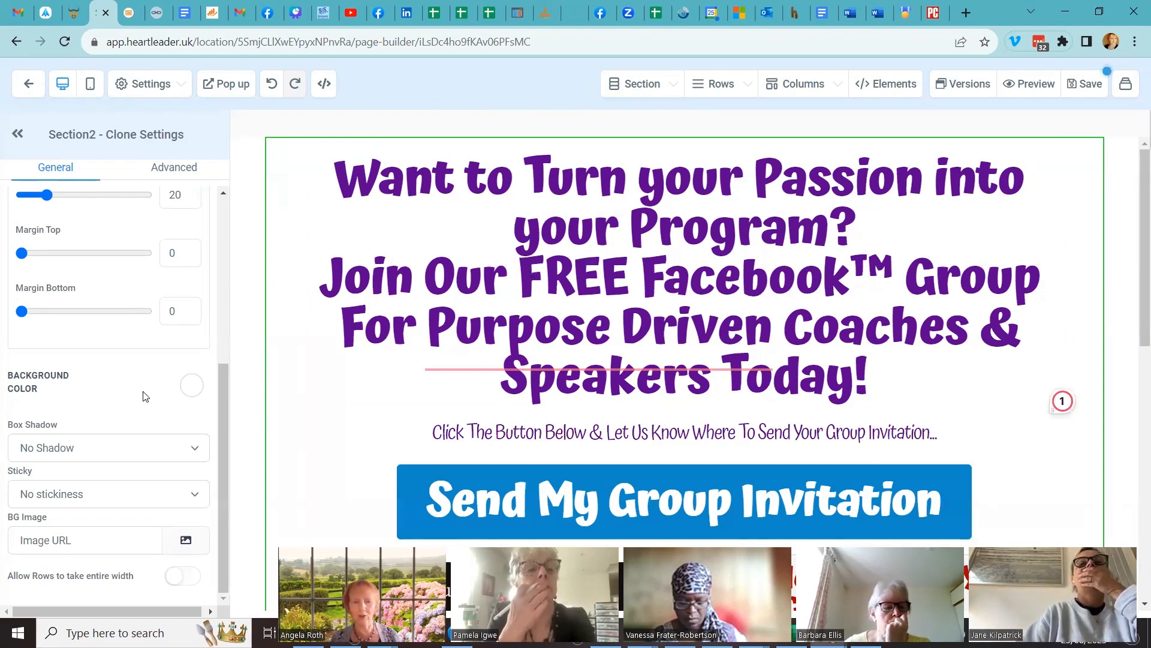
left_click(195, 396)
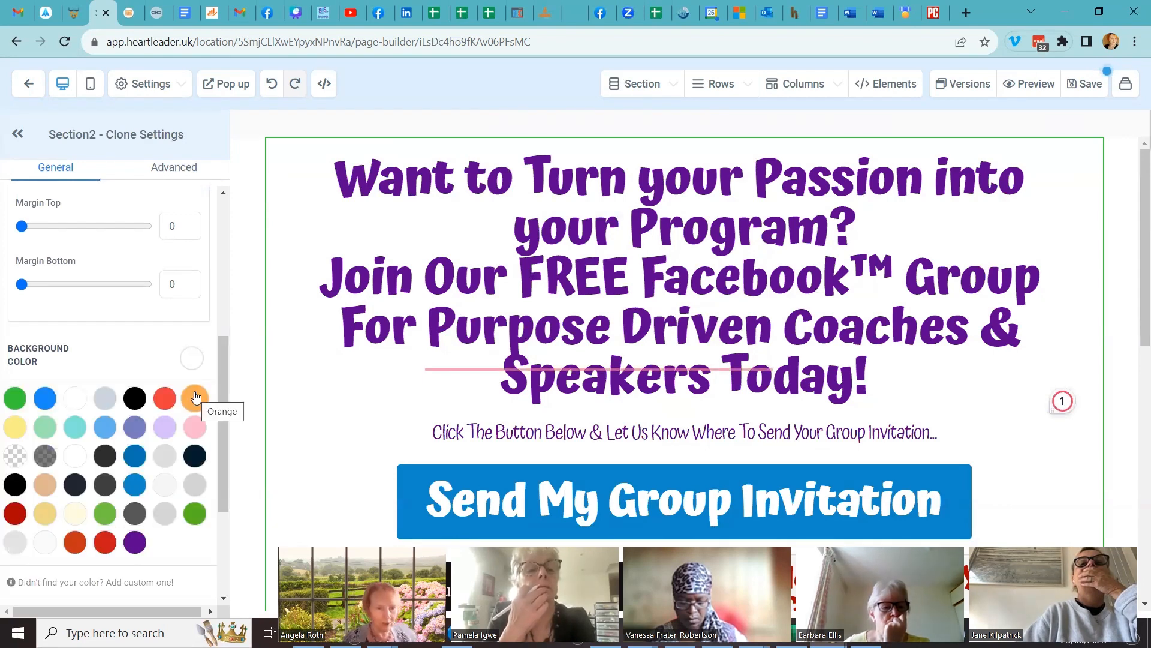
left_click(80, 434)
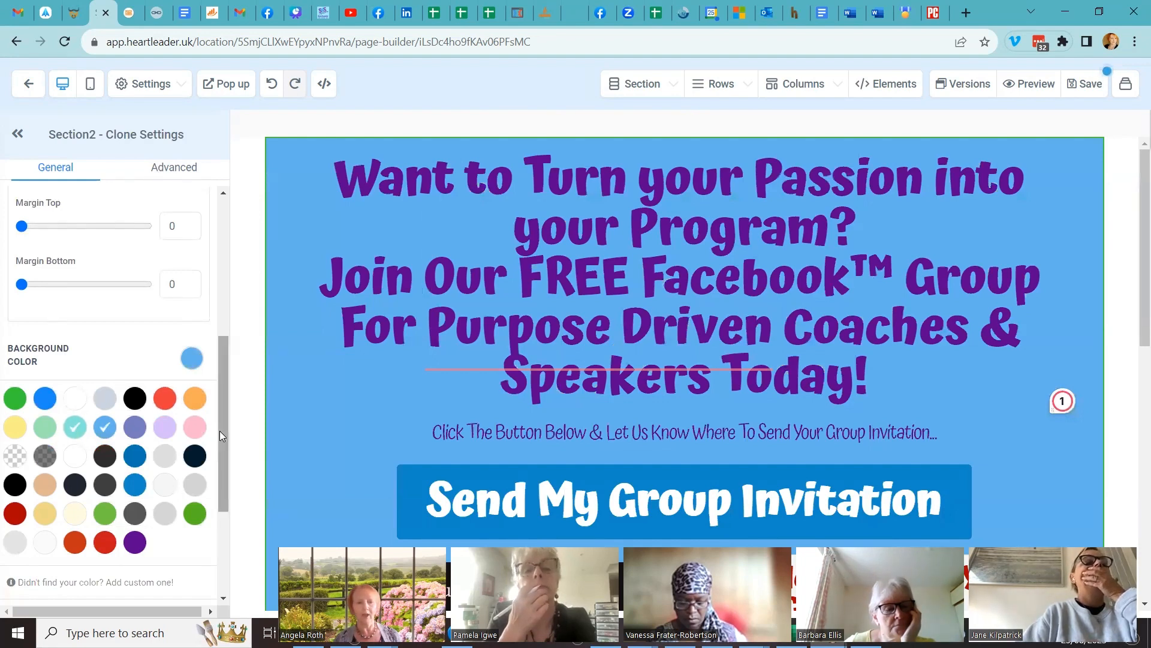
left_click_drag(221, 438, 240, 488)
scroll(455, 460, "down", 10)
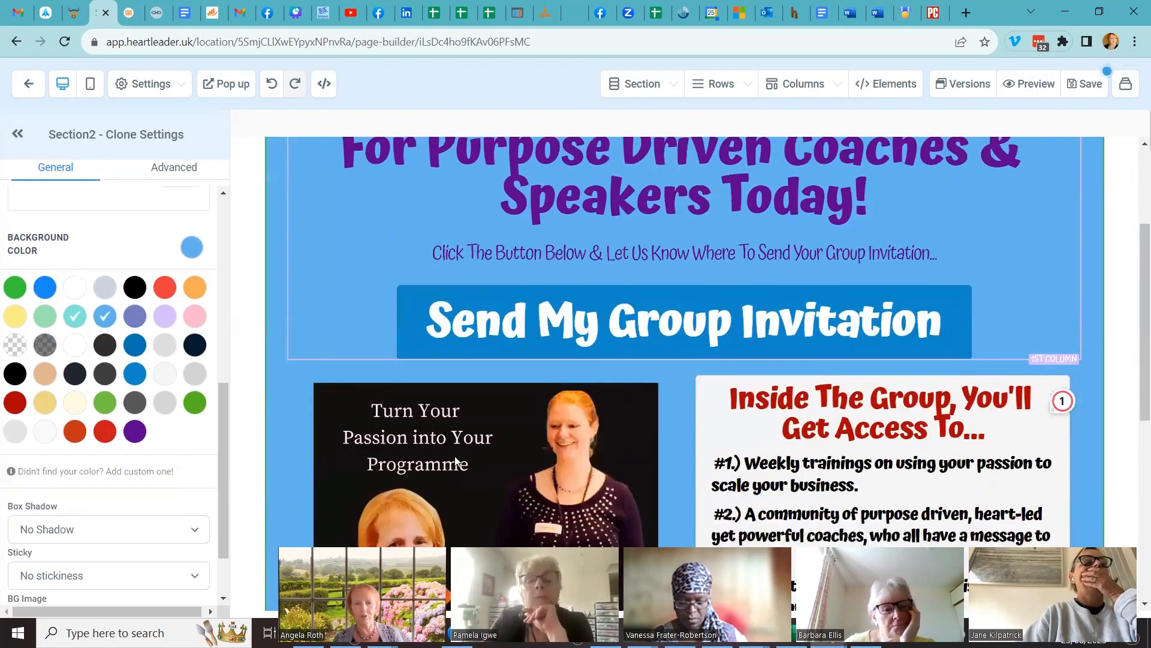
Step: Undo the light blue background color of the section containing the main headline
scroll(457, 460, "up", 10)
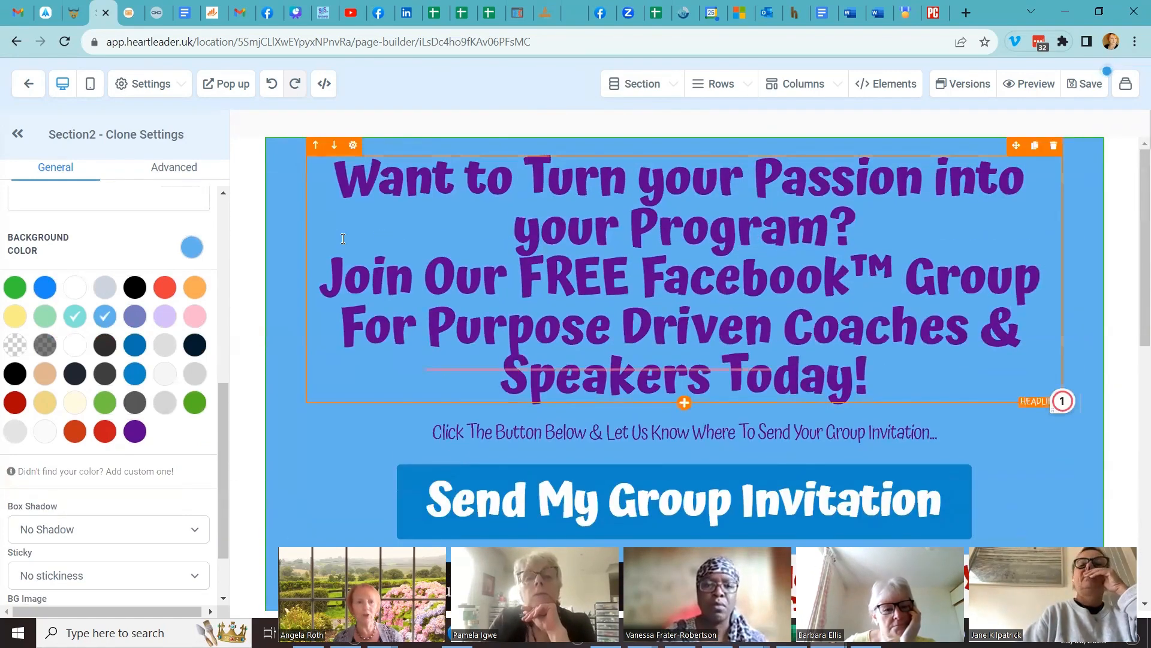
left_click(270, 87)
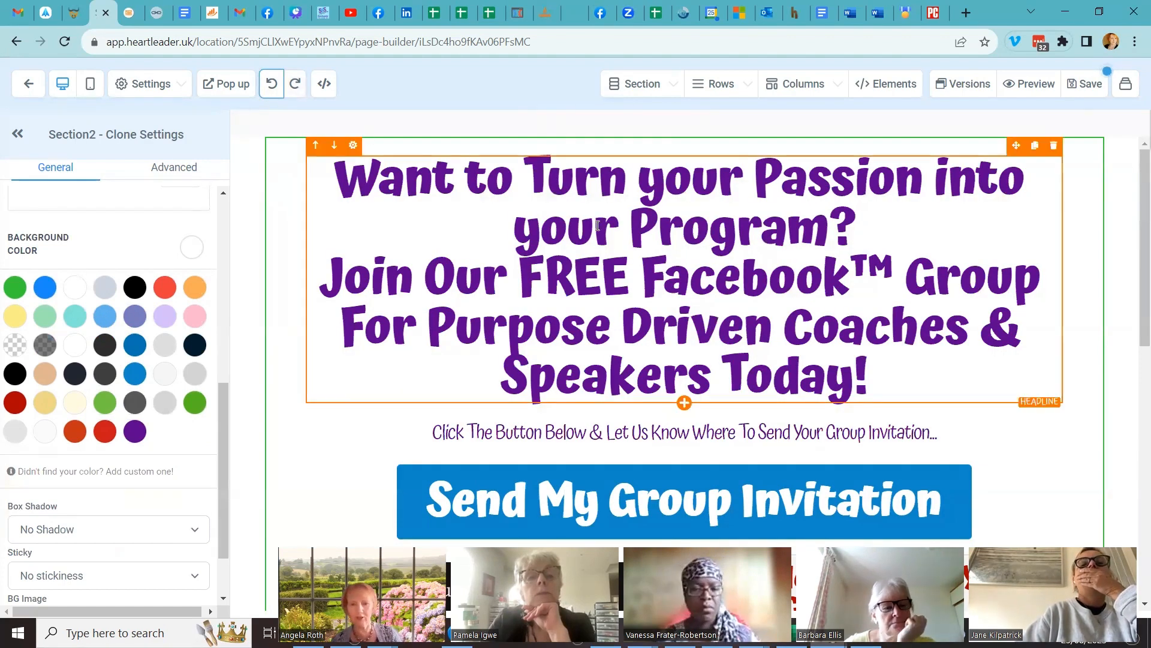
Step: Try yellow, light grey and light purple as the background color of the main headline
left_click(651, 230)
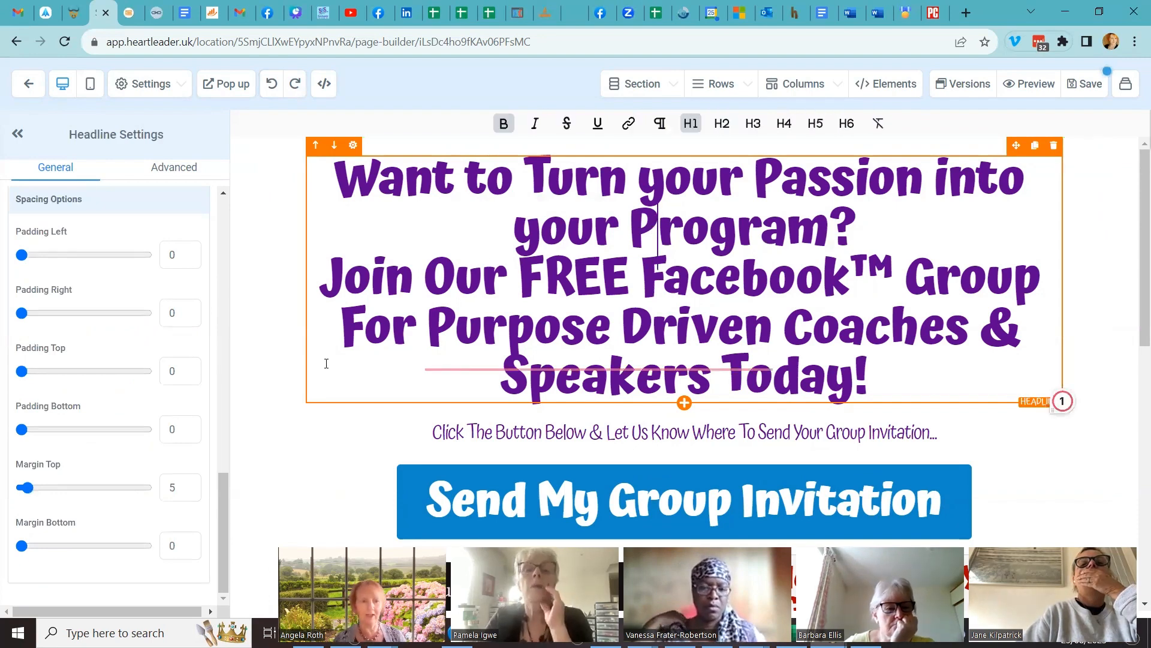
left_click_drag(228, 498, 227, 221)
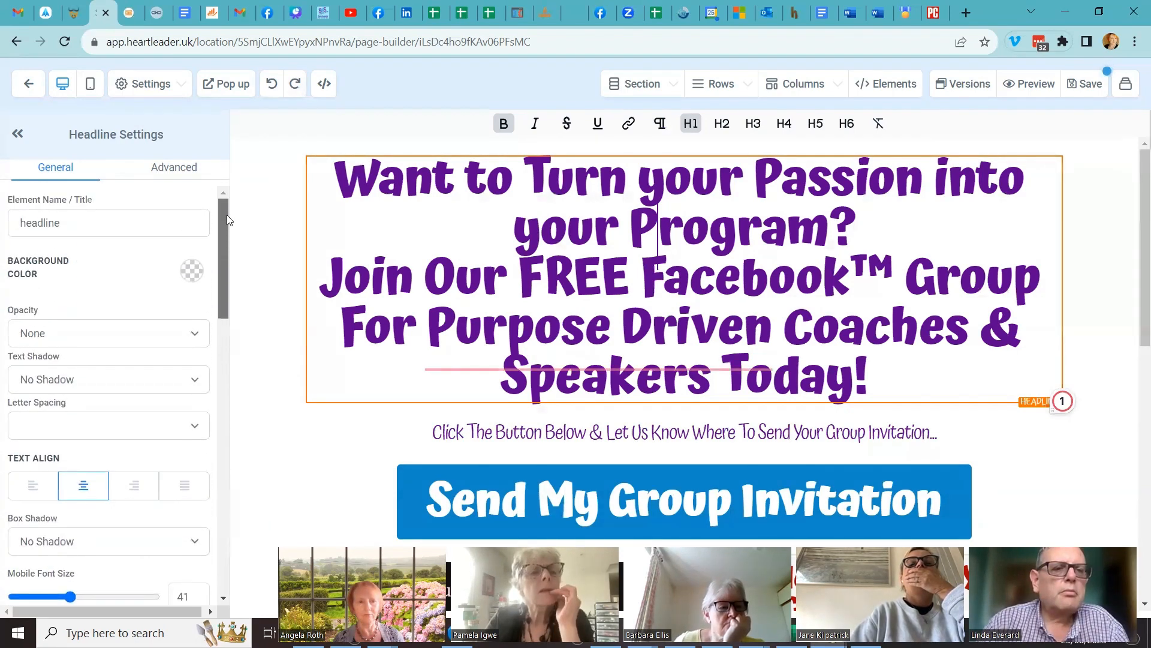
left_click(192, 276)
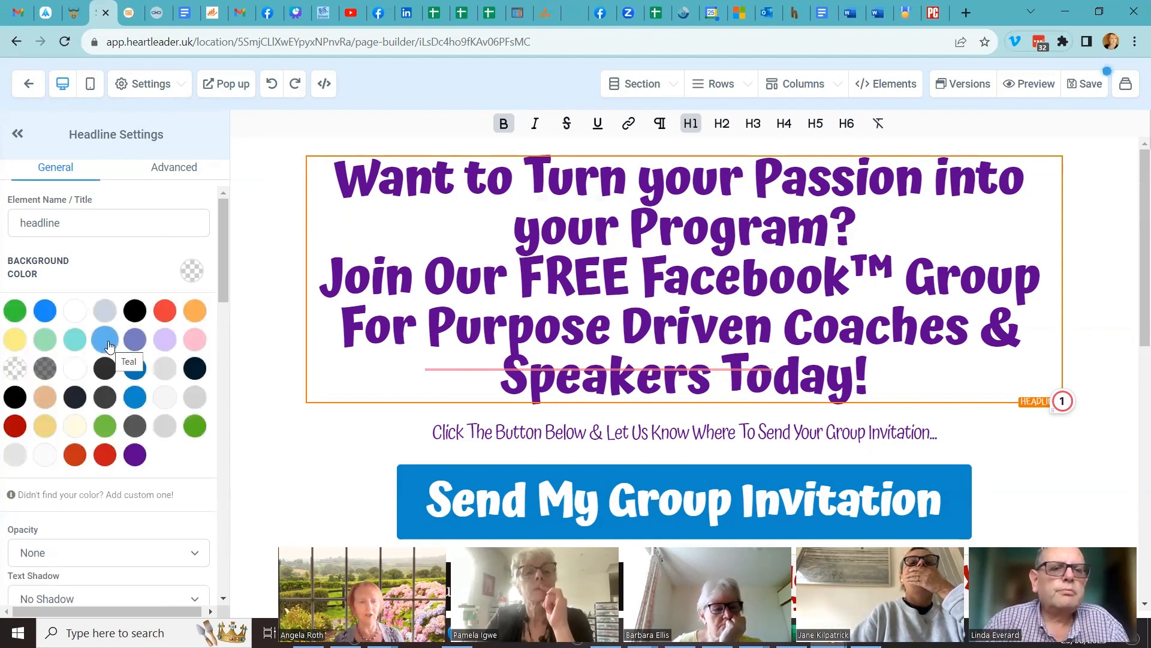
left_click(16, 342)
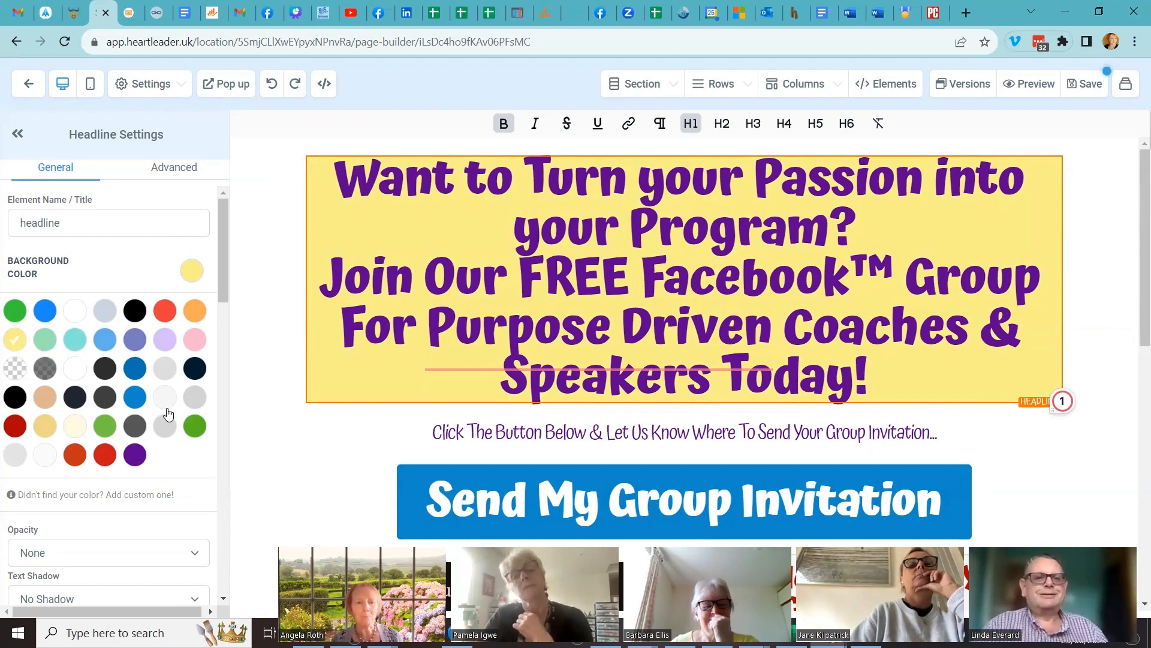
left_click(161, 371)
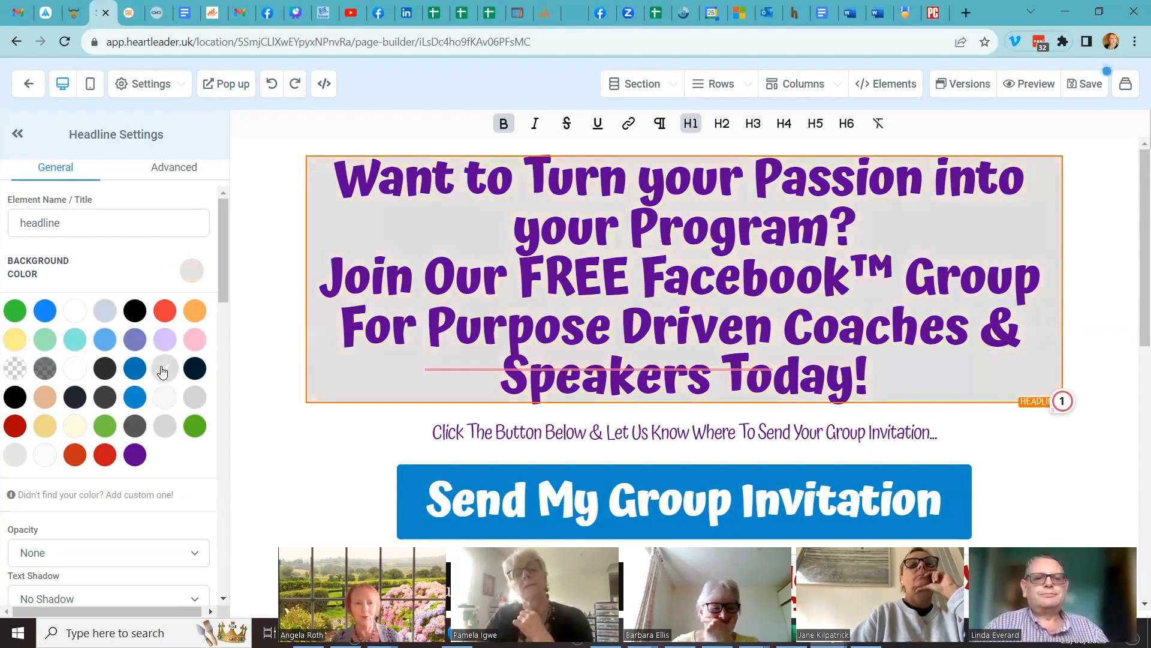
left_click(164, 345)
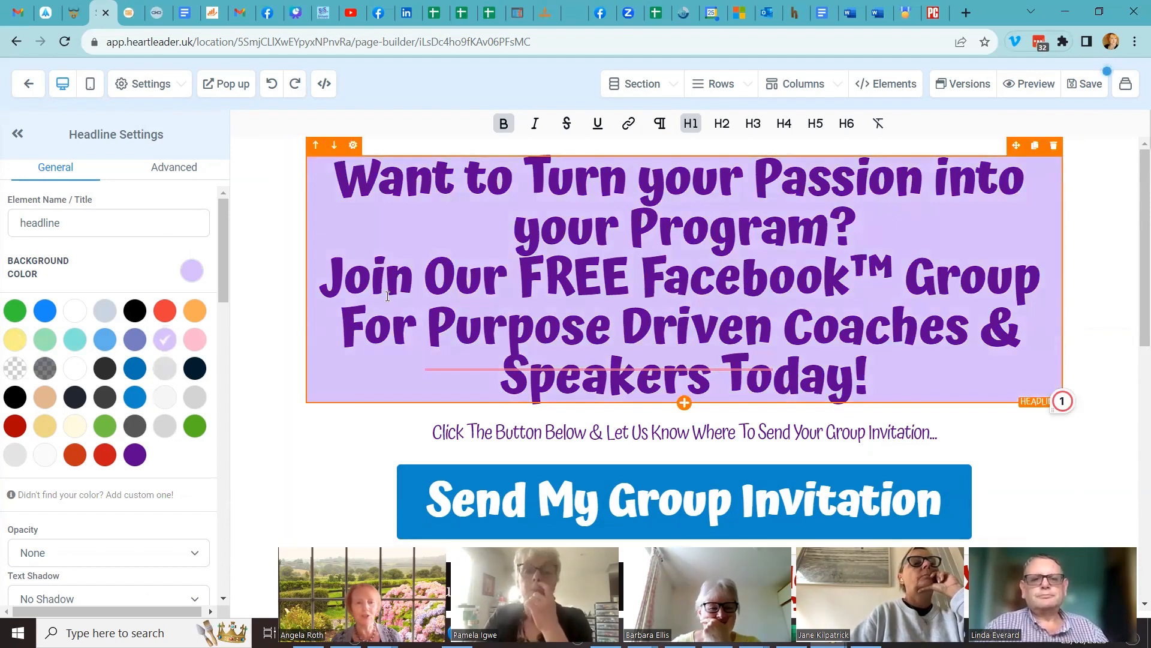
Step: Undo the trial background colors on the main headline, keeping the section background white, and deselect the headline
left_click(275, 86)
left_click(273, 86)
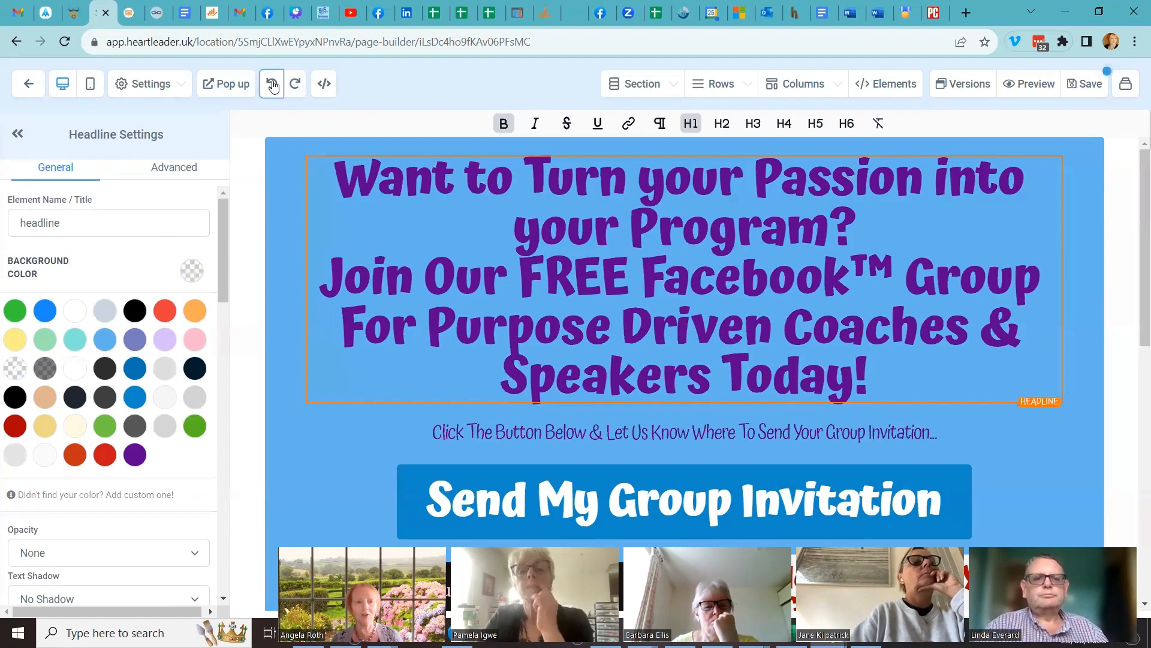
left_click(272, 86)
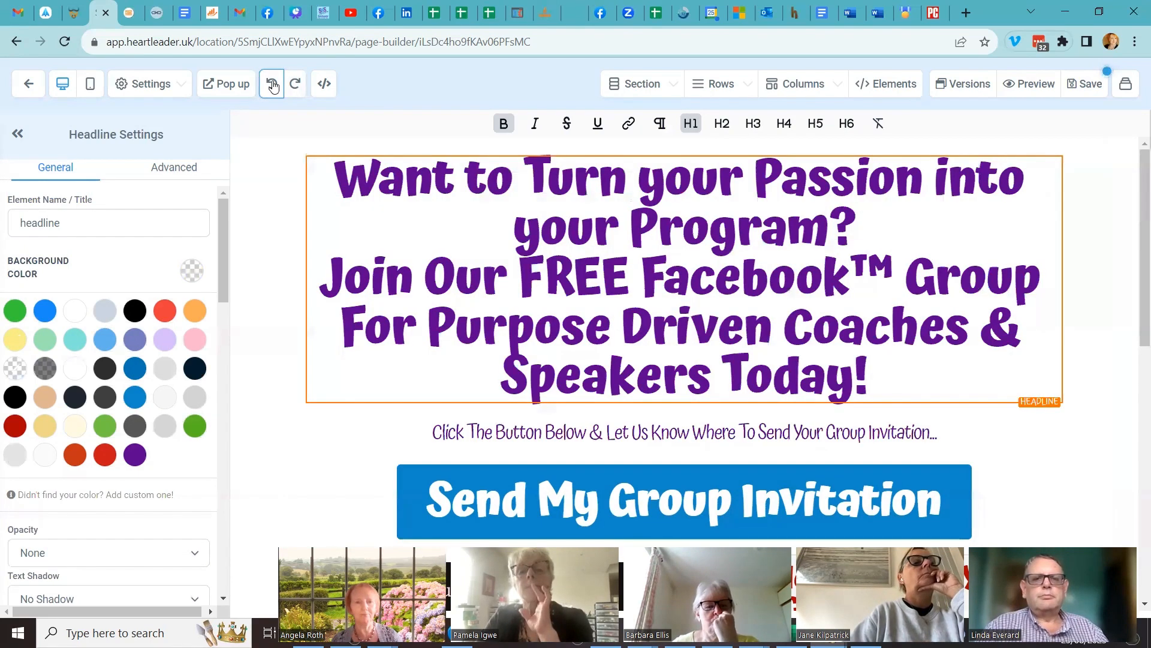
left_click(294, 217)
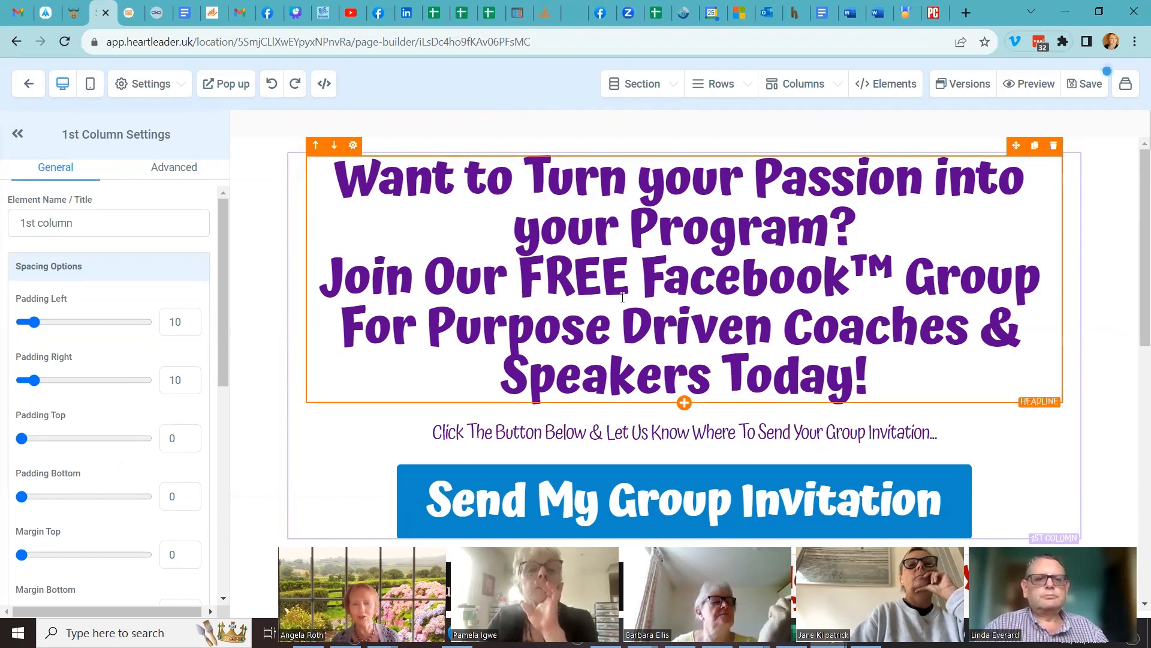
Step: Examine the elements that can be added below the "Click The Button Below" subheadline, from text through order elements, and close the list
scroll(623, 297, "down", 2)
scroll(622, 297, "down", 1)
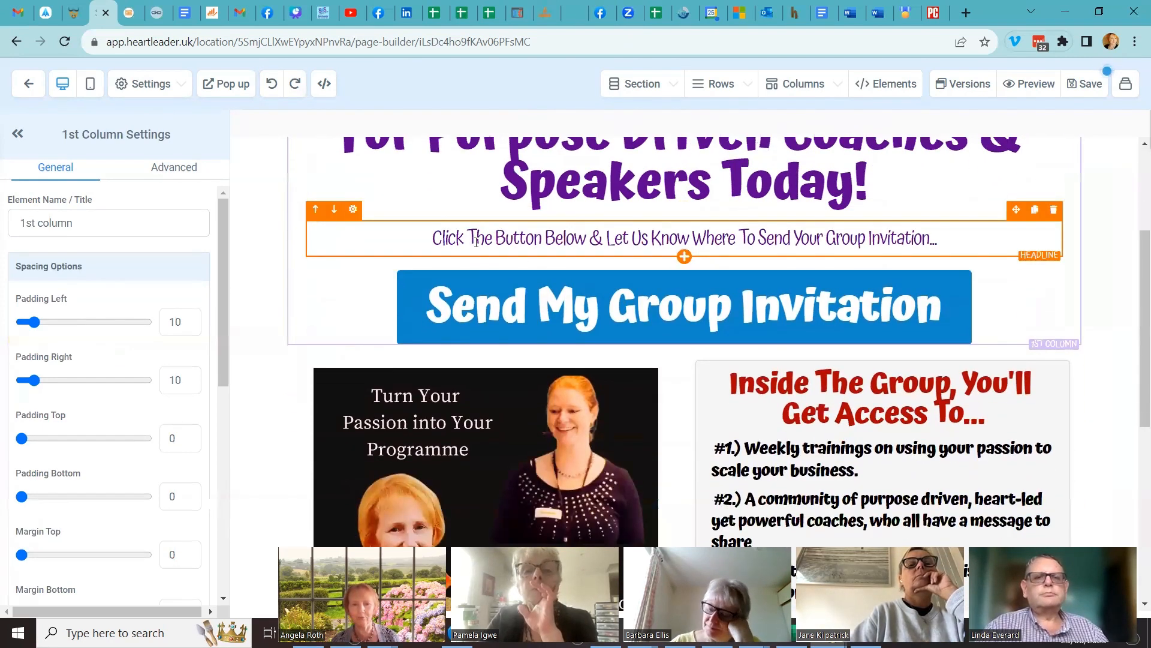
left_click(503, 289)
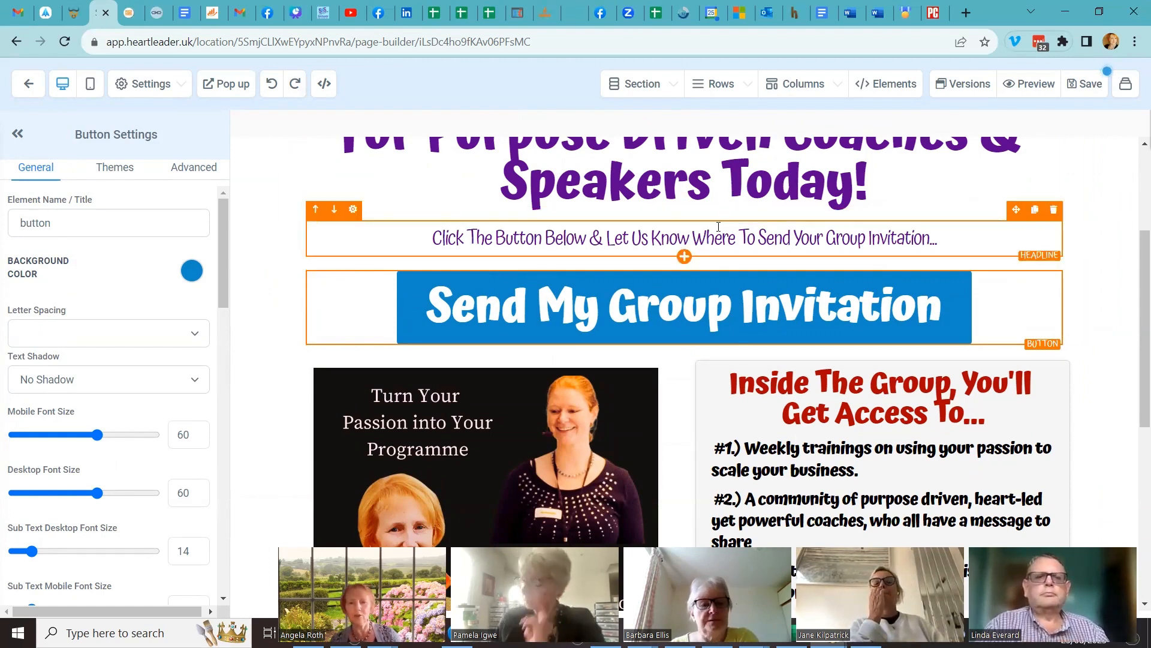
left_click(684, 257)
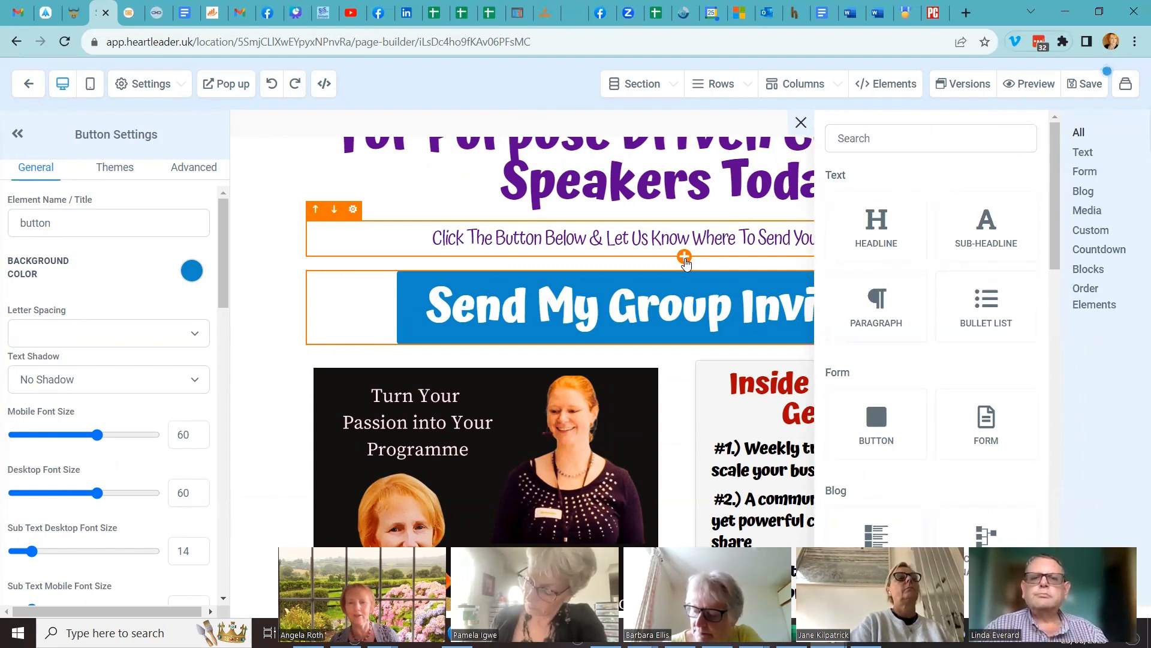
scroll(916, 334, "down", 1)
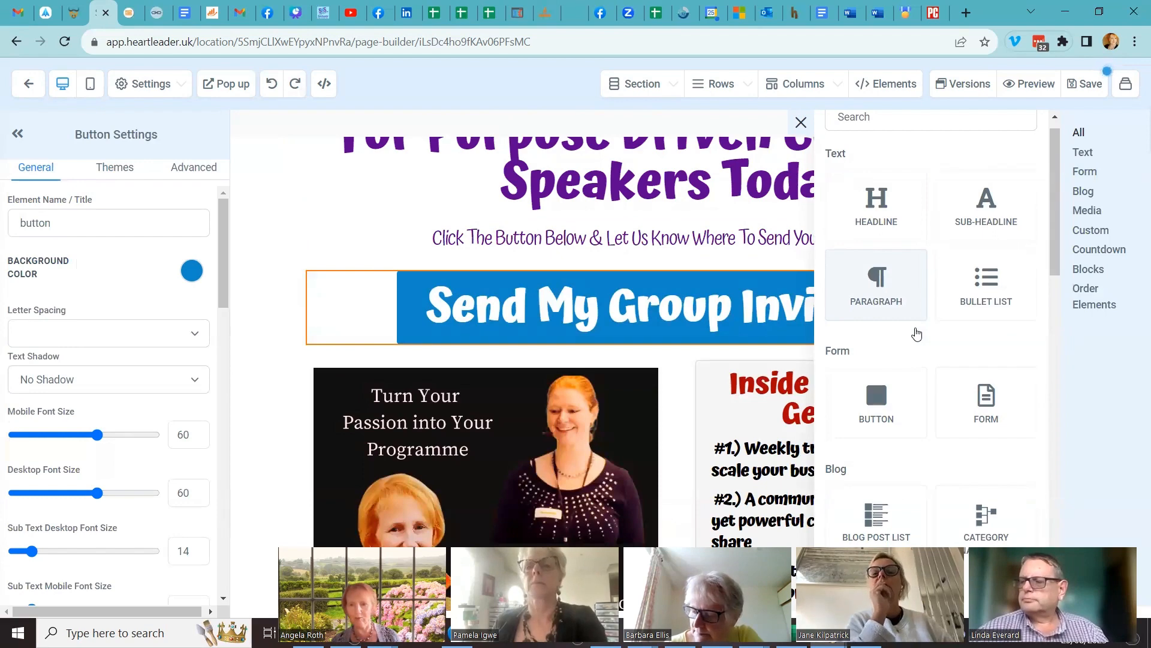
scroll(916, 334, "down", 2)
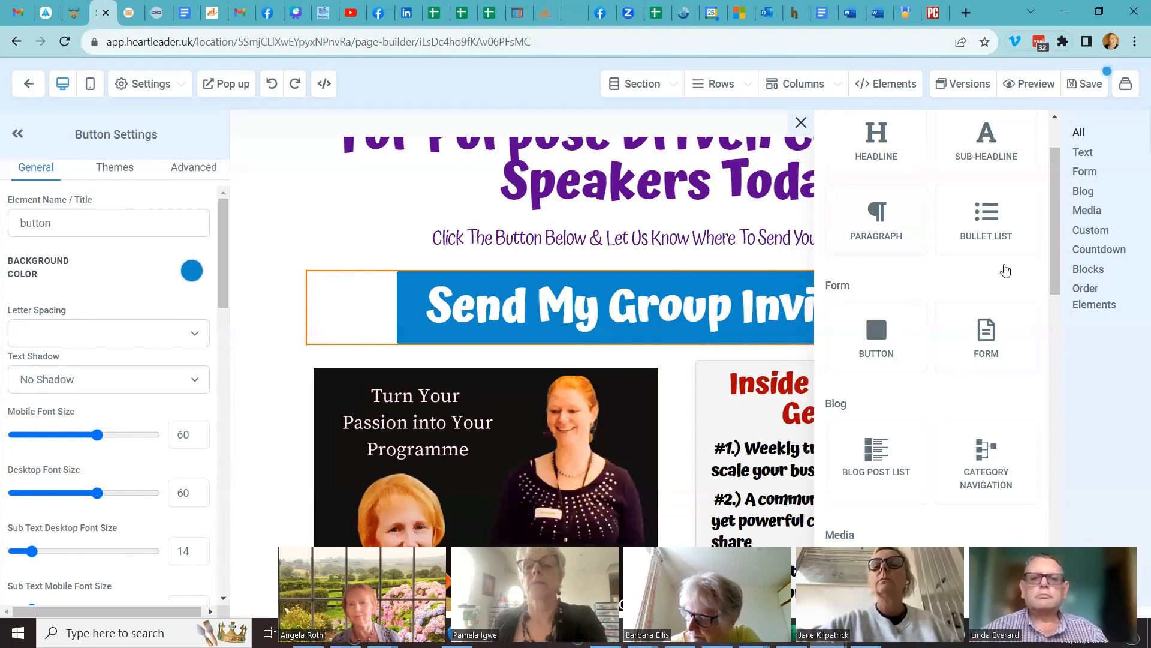
scroll(957, 379, "down", 3)
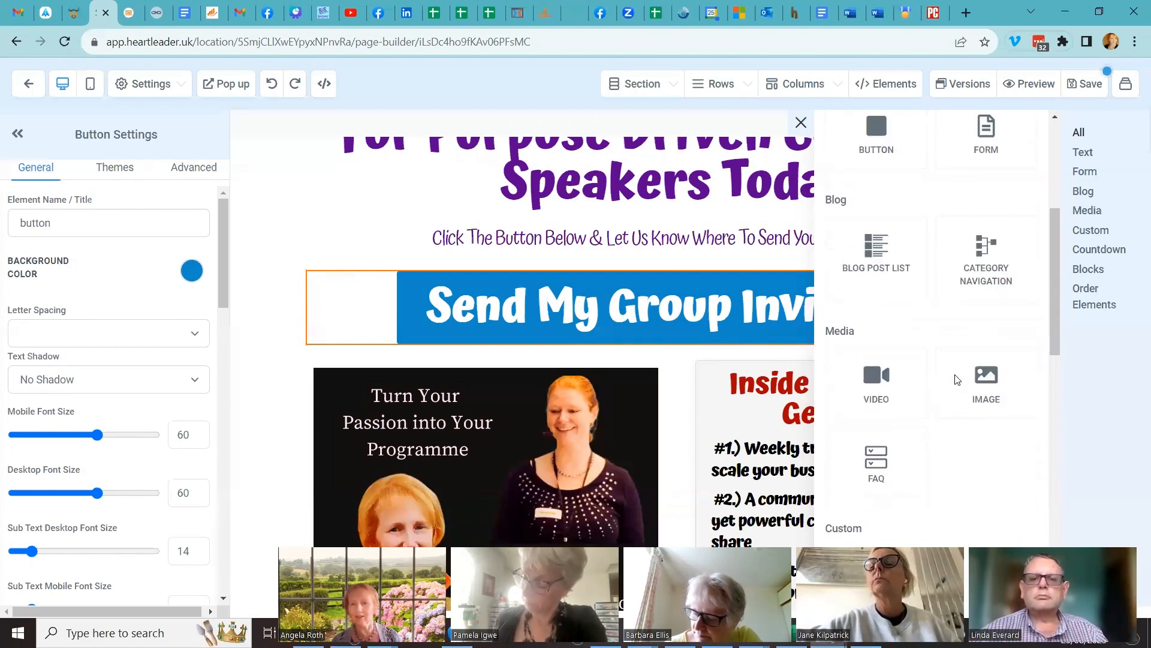
scroll(958, 379, "down", 3)
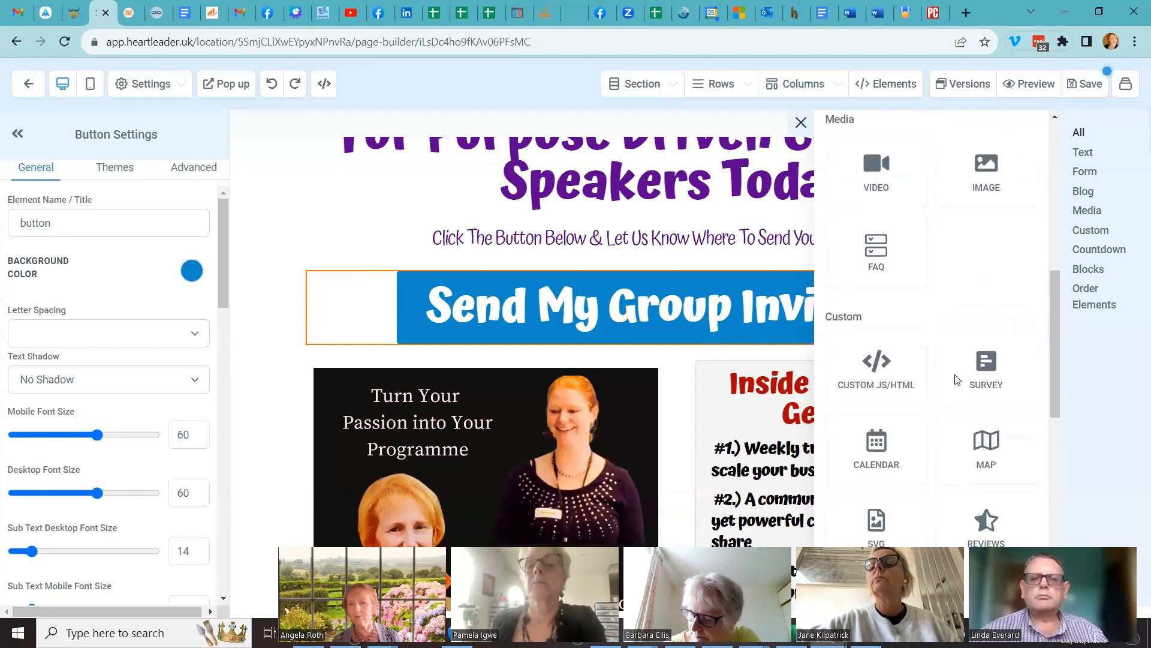
scroll(958, 379, "down", 5)
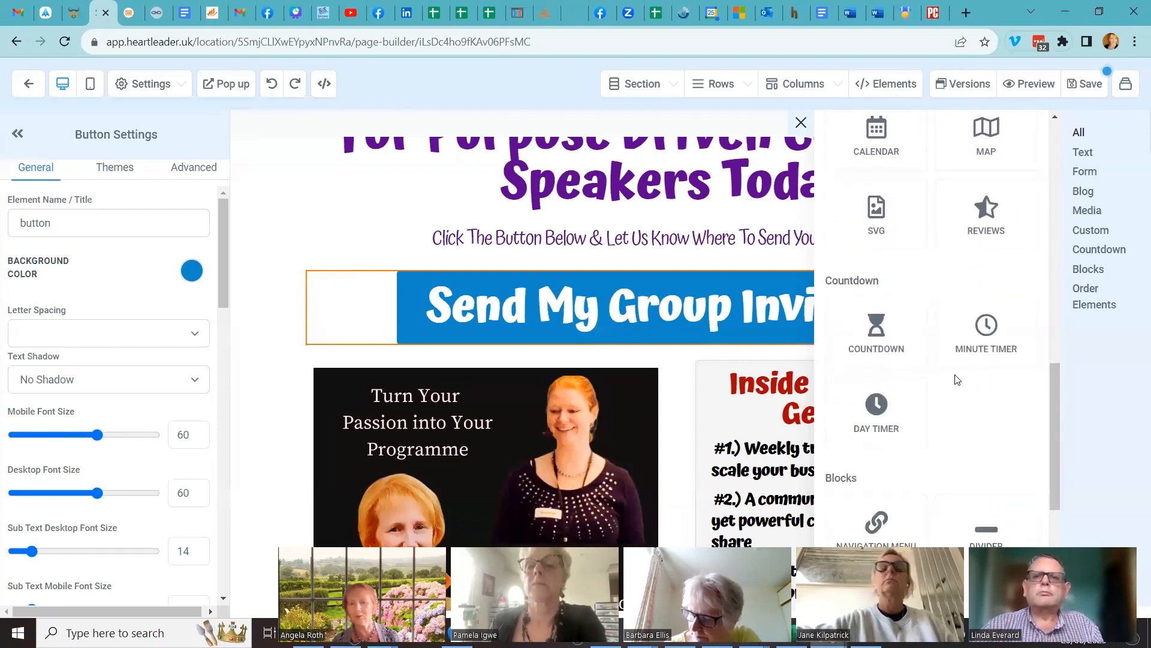
scroll(958, 379, "down", 1)
scroll(958, 379, "down", 1)
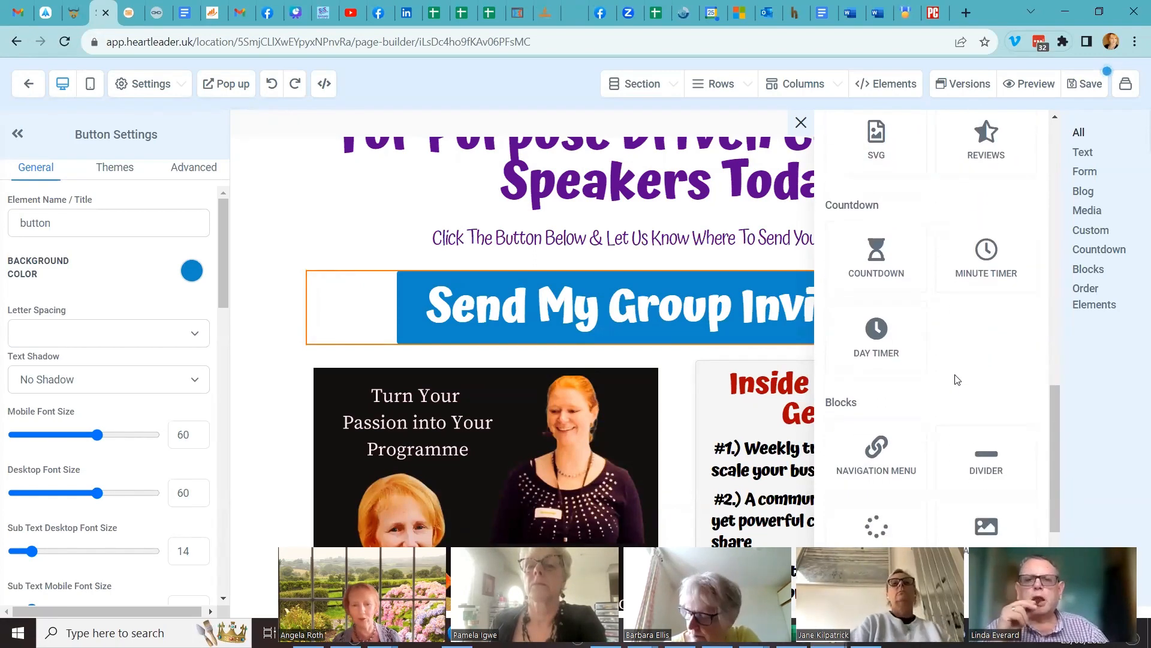
scroll(958, 379, "down", 3)
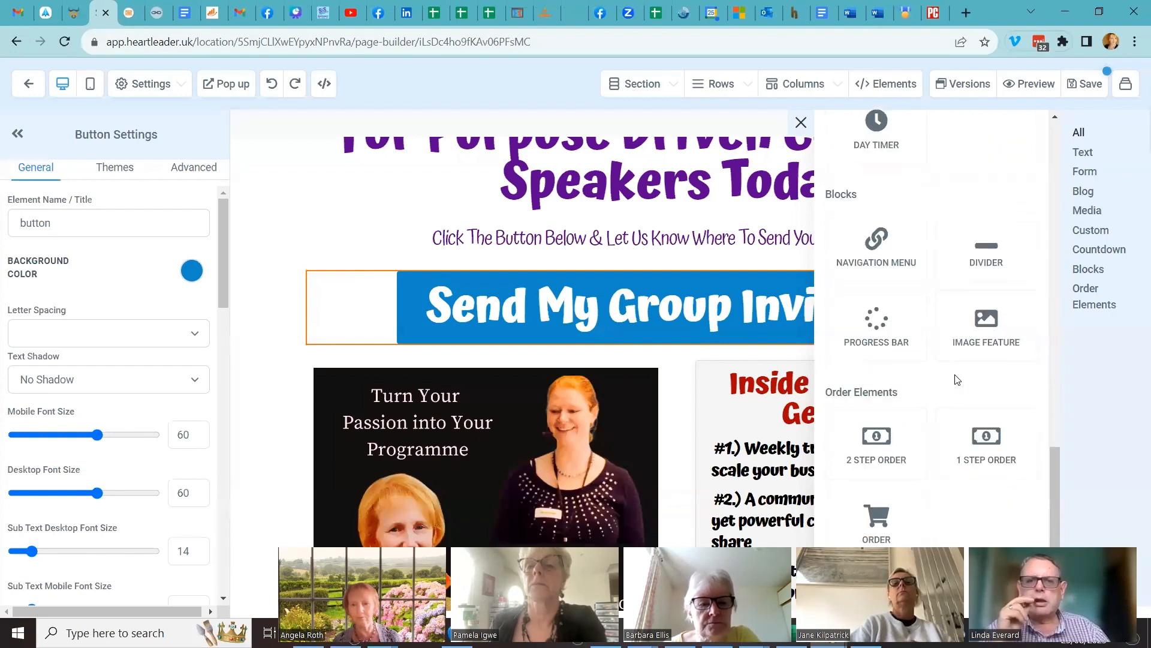
scroll(958, 379, "up", 10)
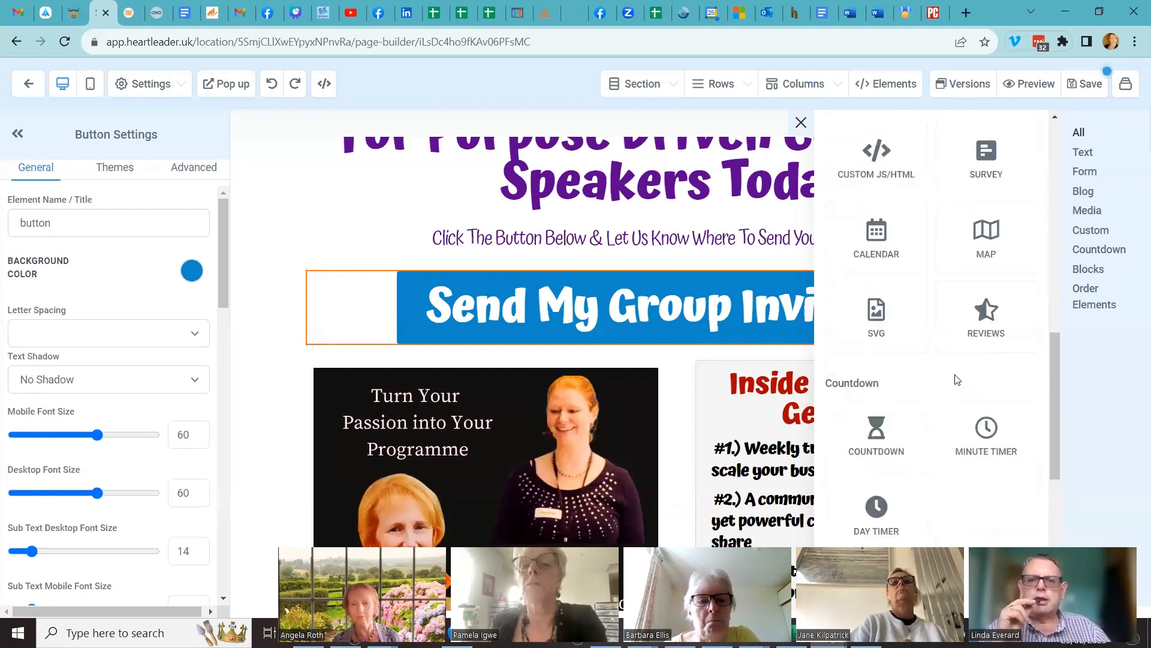
scroll(957, 379, "up", 6)
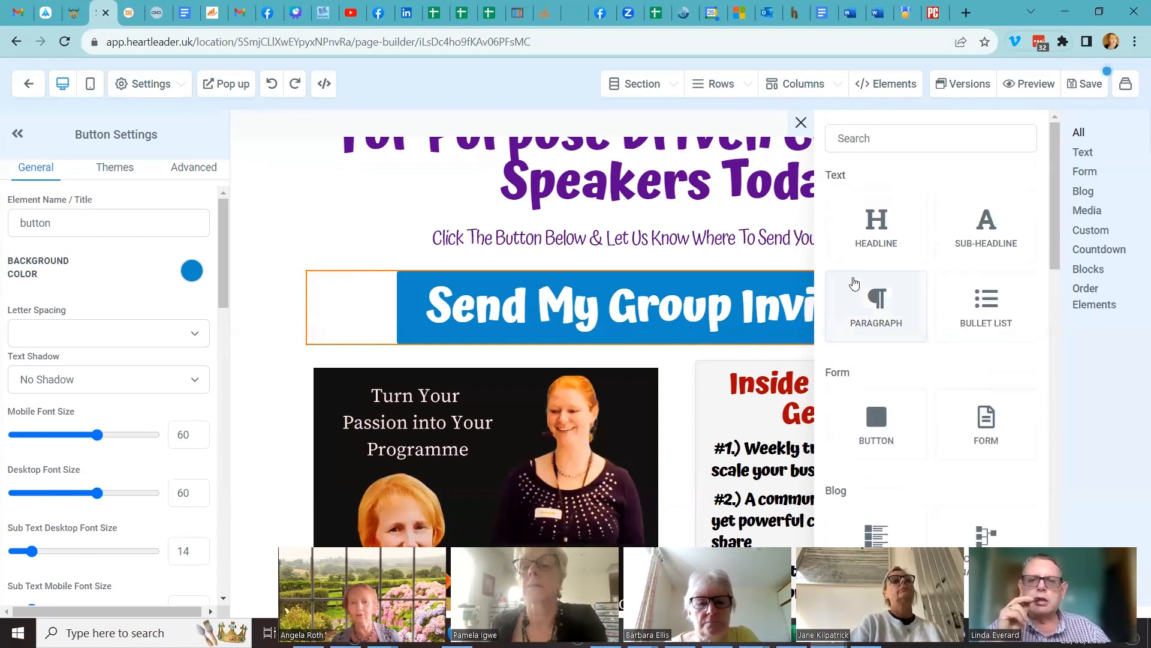
left_click(801, 123)
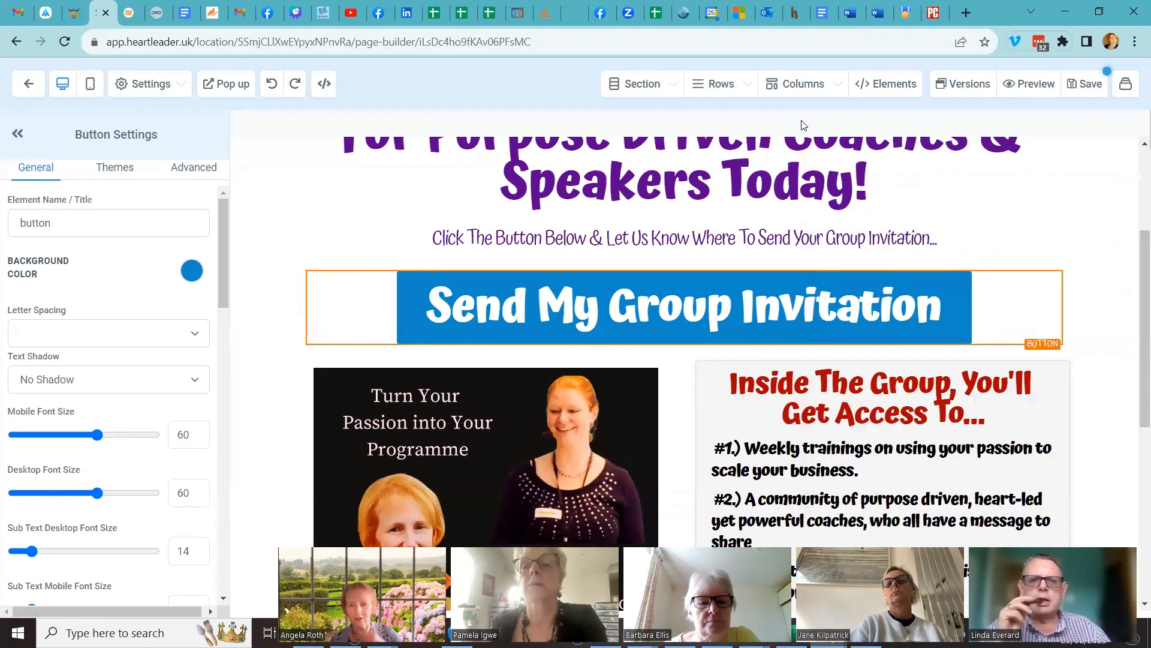
Step: Select the "Turn Your Passion into Your Programme" image and open the media library from its image options
left_click(1096, 253)
scroll(897, 362, "down", 2)
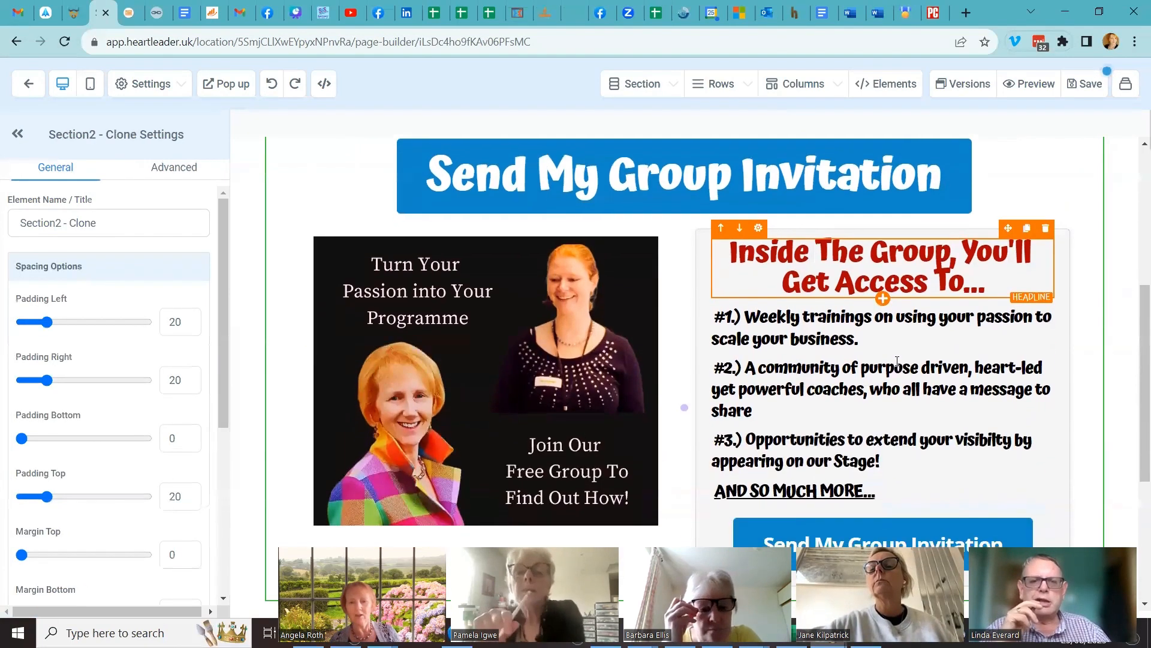
scroll(897, 362, "down", 2)
scroll(897, 361, "up", 1)
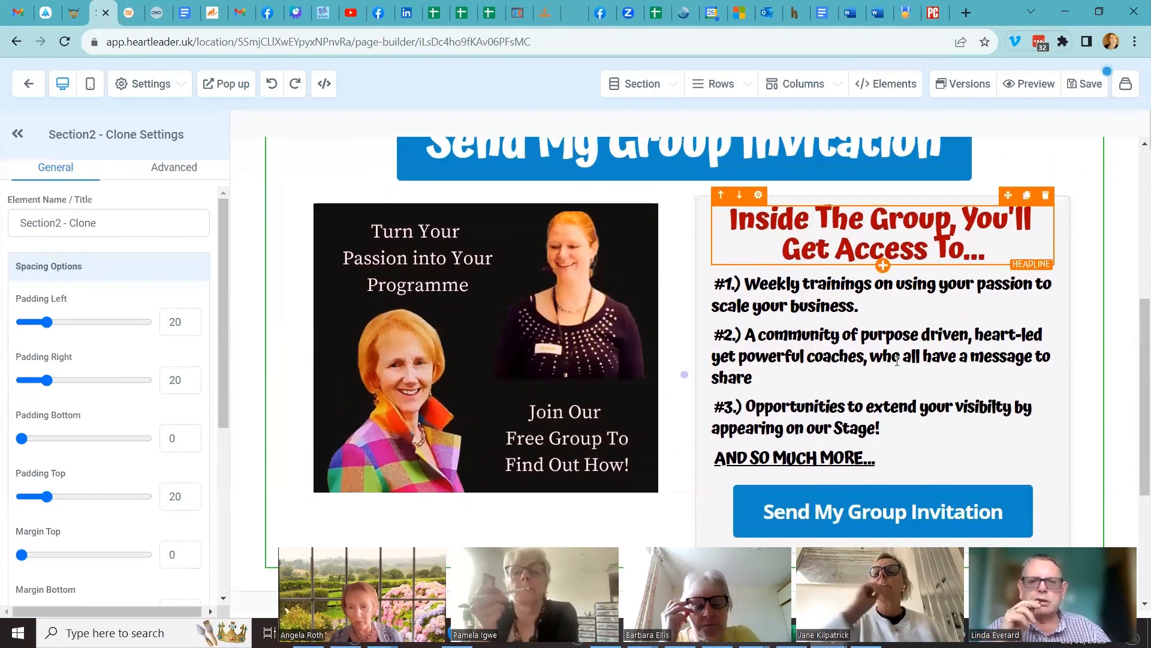
left_click(553, 351)
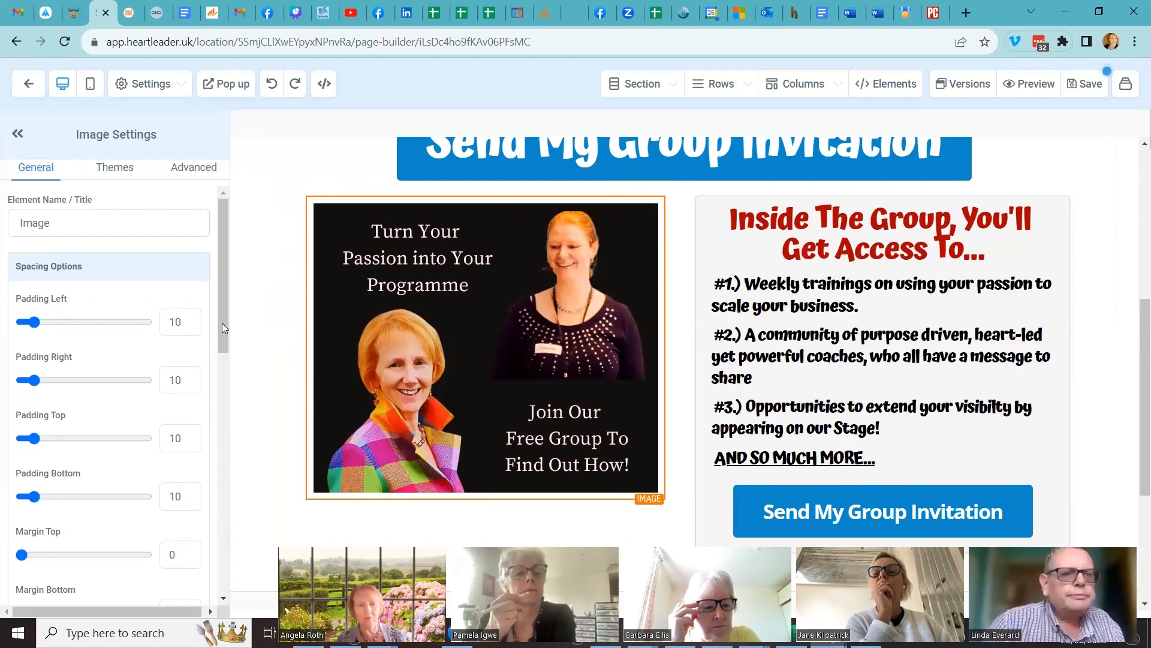
left_click_drag(222, 303, 223, 274)
left_click(191, 228)
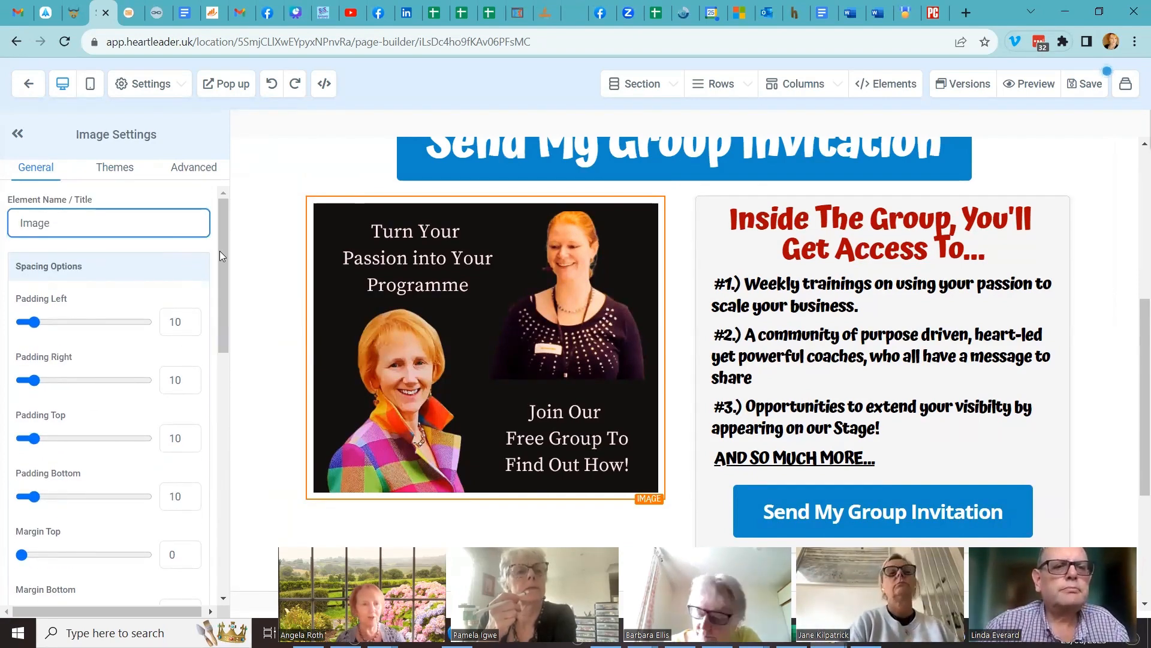
left_click_drag(220, 251, 221, 437)
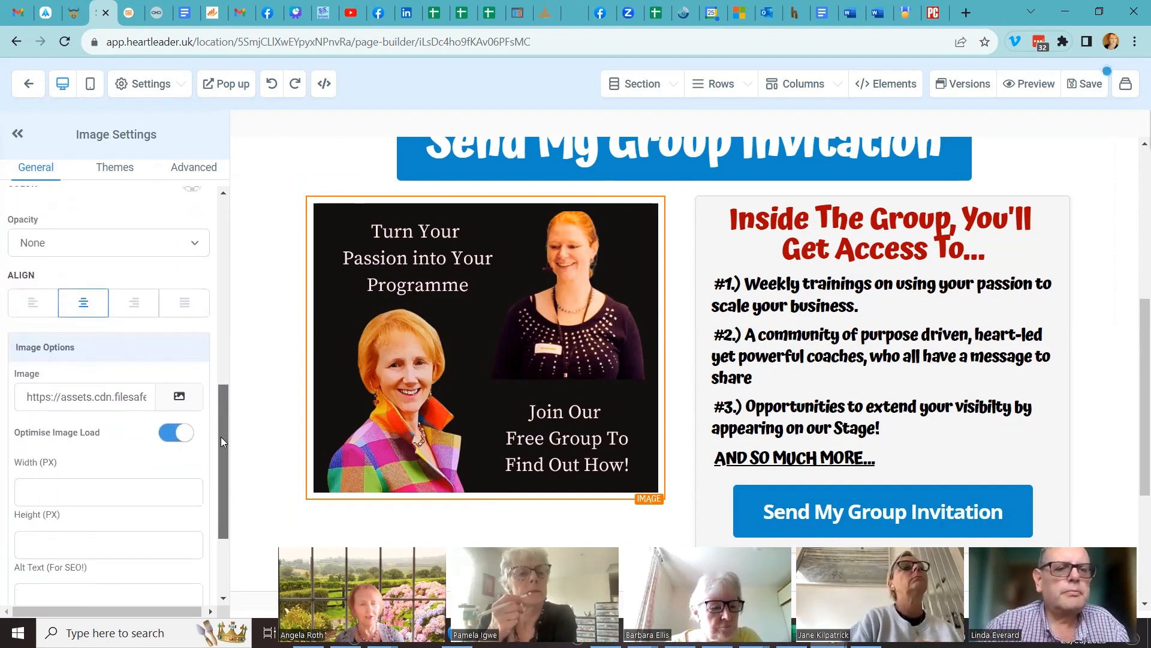
left_click(179, 397)
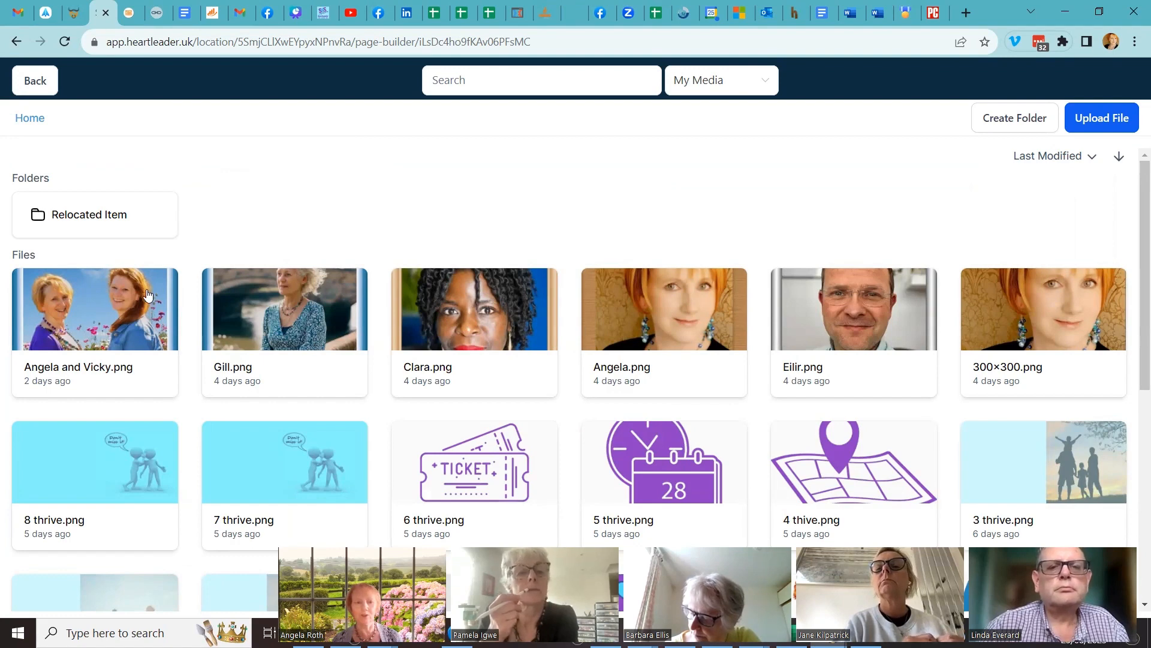
Step: Browse the media library and its file upload window, and replace the image with the photo of two women among flowers
scroll(509, 324, "down", 4)
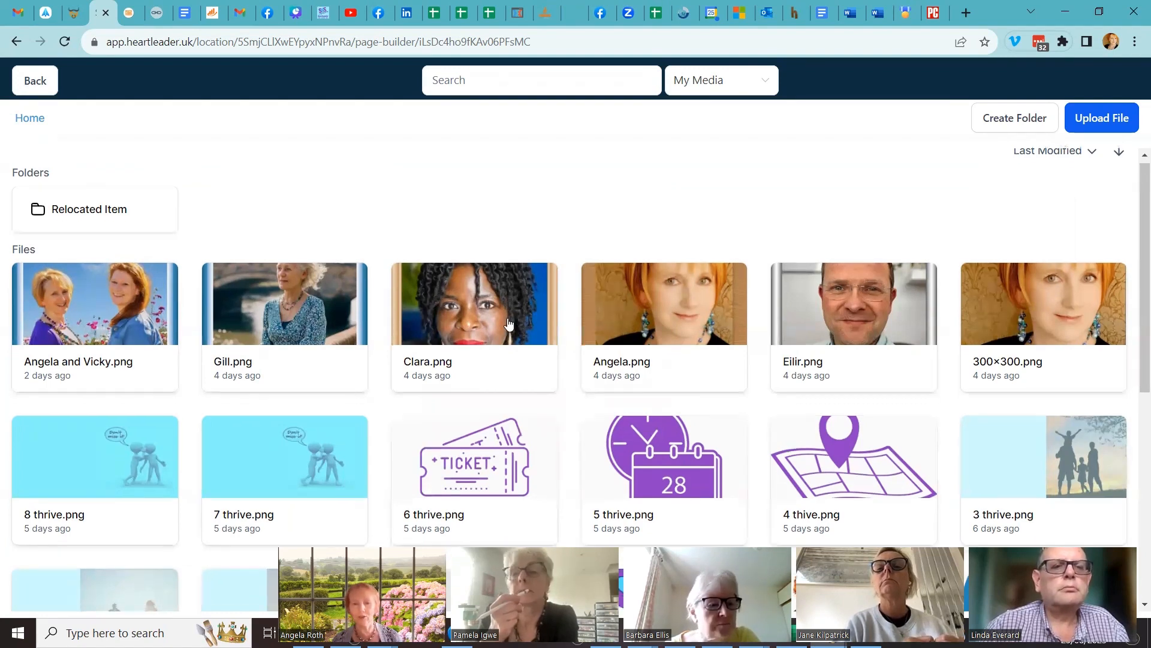
scroll(509, 324, "down", 1)
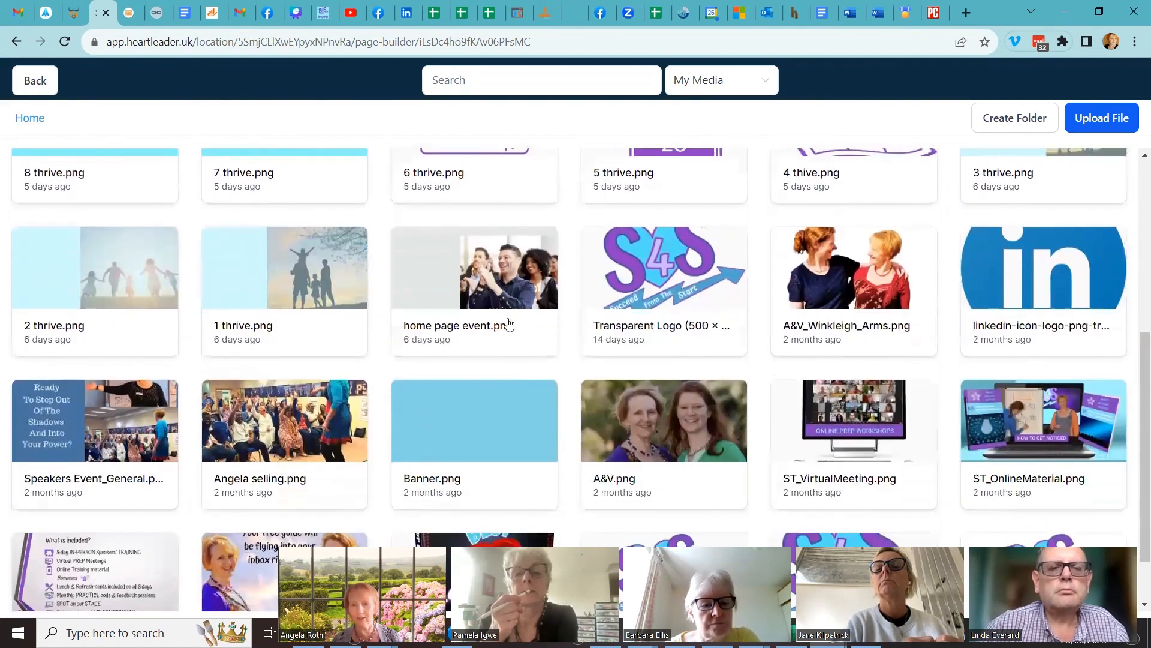
scroll(508, 324, "down", 2)
right_click(508, 318)
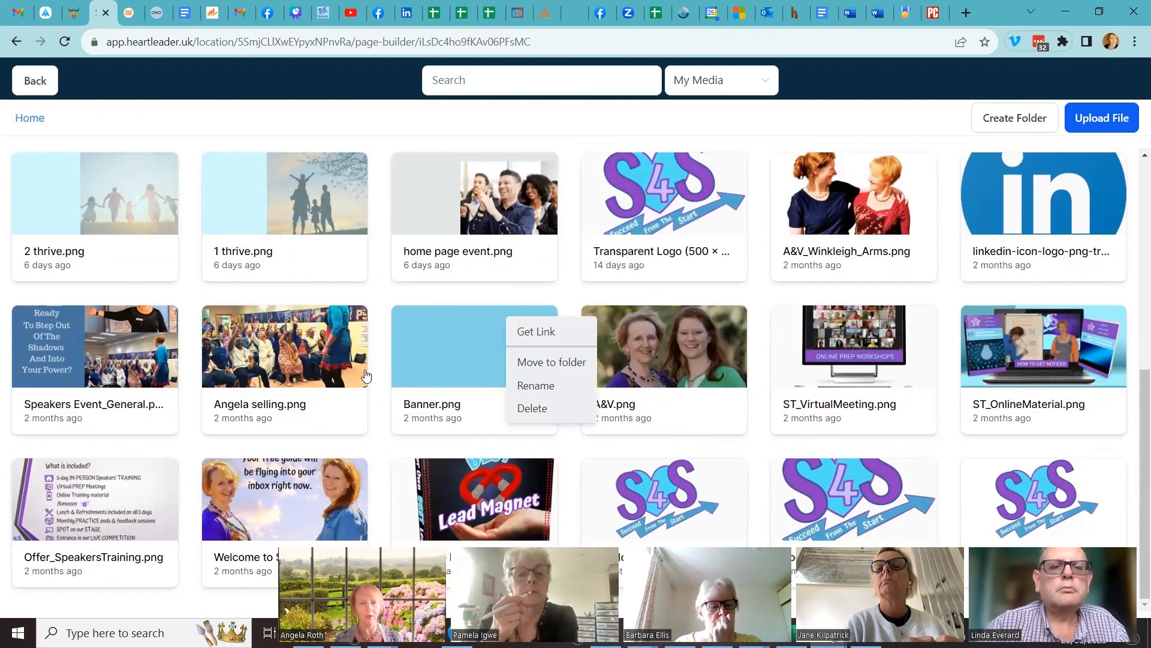
scroll(366, 376, "up", 7)
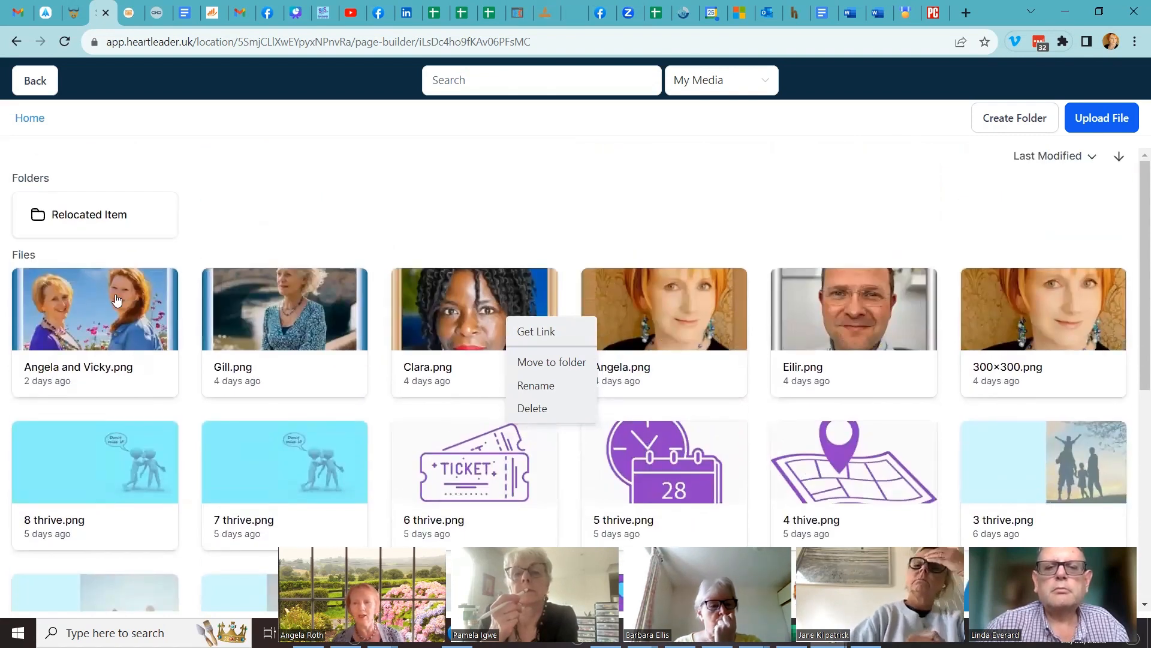
left_click(1089, 133)
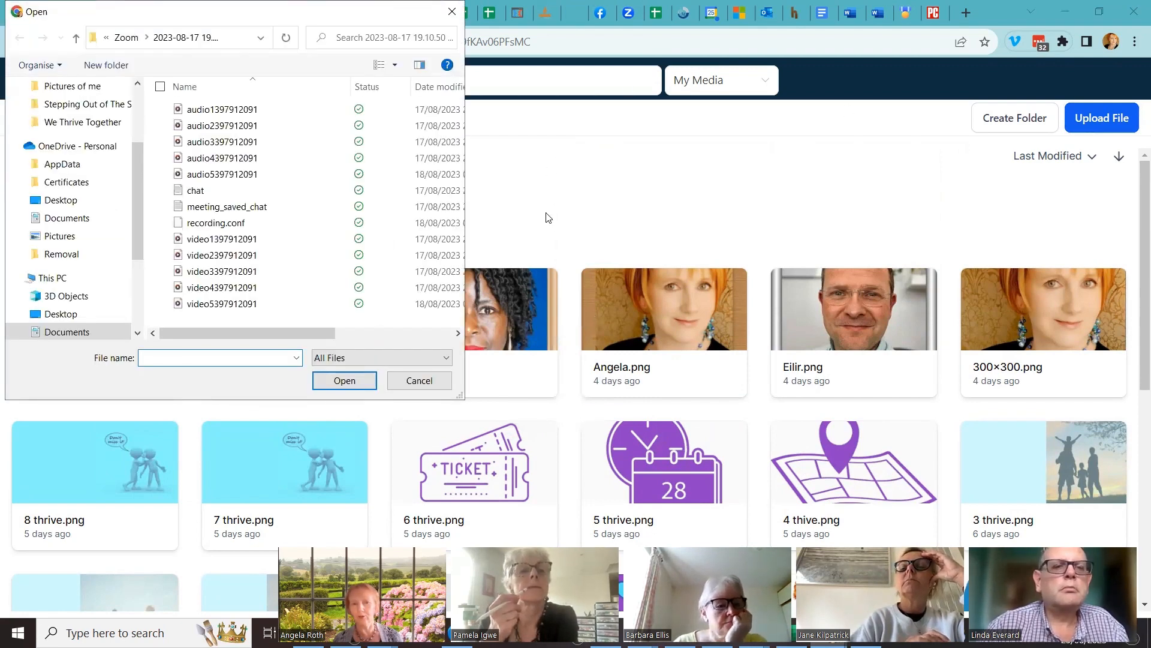
left_click(453, 10)
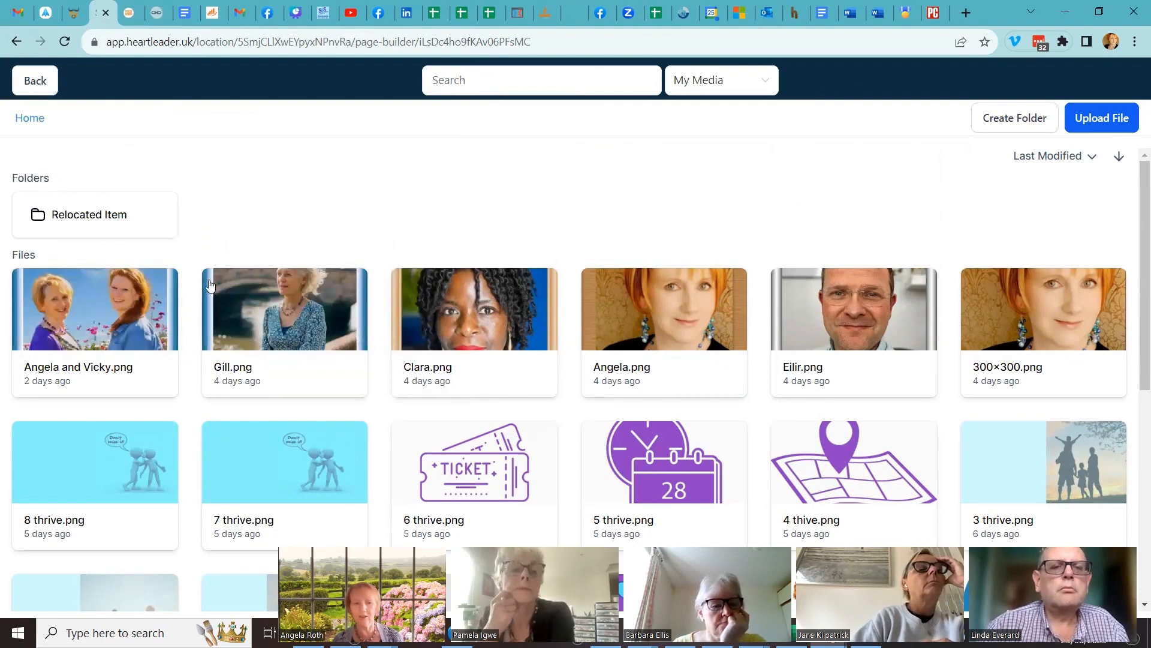
left_click(136, 298)
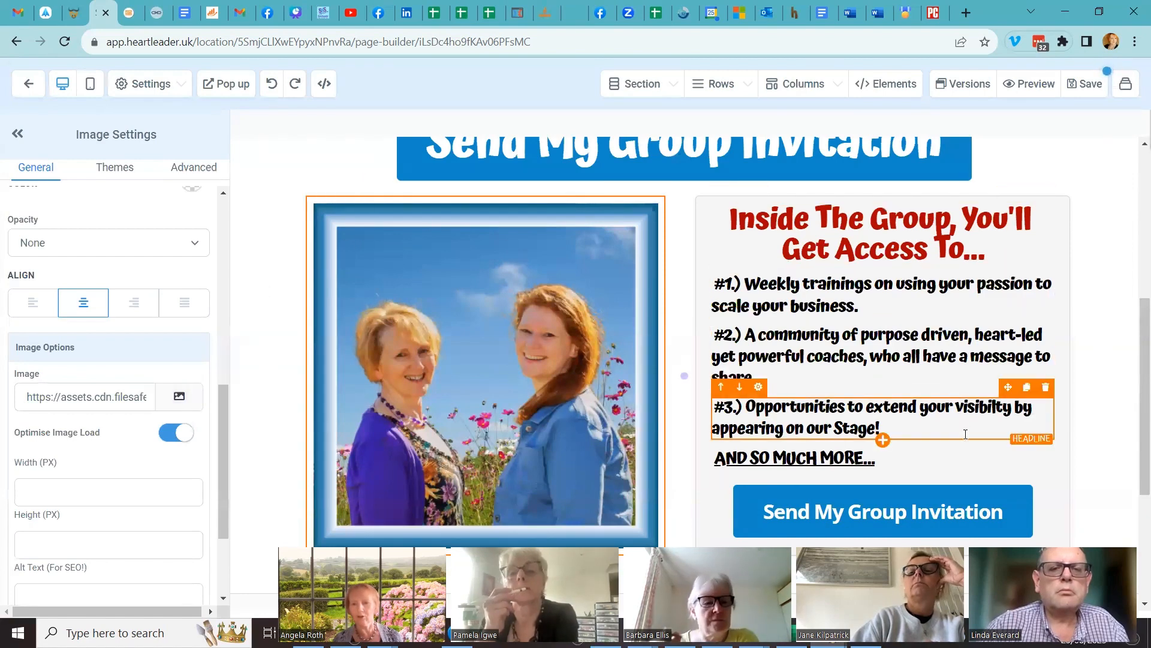
Step: Examine the font, color, spacing and text settings of the "Send My Group Invitation" button beside the image
left_click(951, 506)
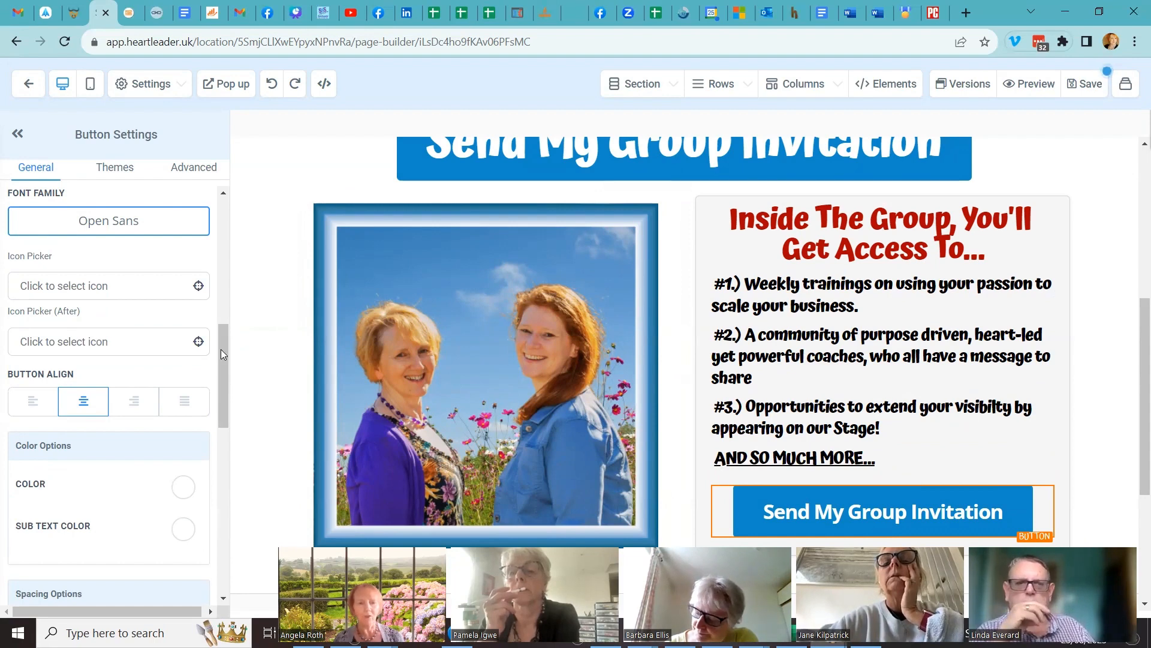
left_click_drag(221, 349, 218, 425)
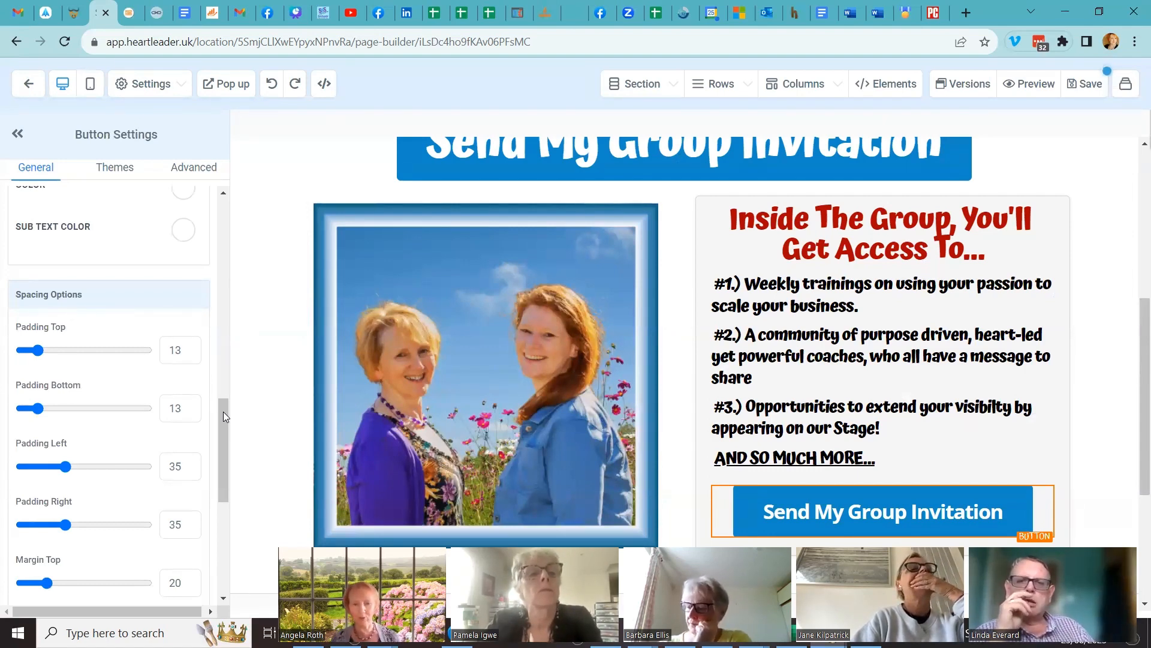
left_click_drag(223, 411, 224, 475)
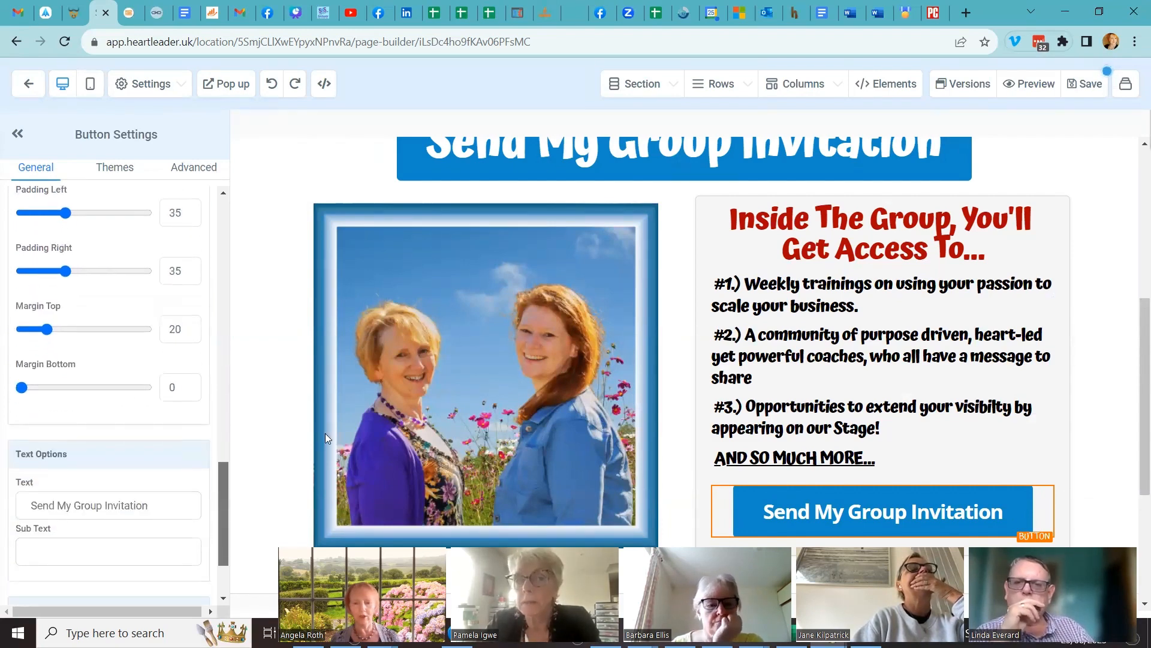
Step: Look through the available elements and add a button below the "AND SO MUCH MORE..." line
left_click(885, 471)
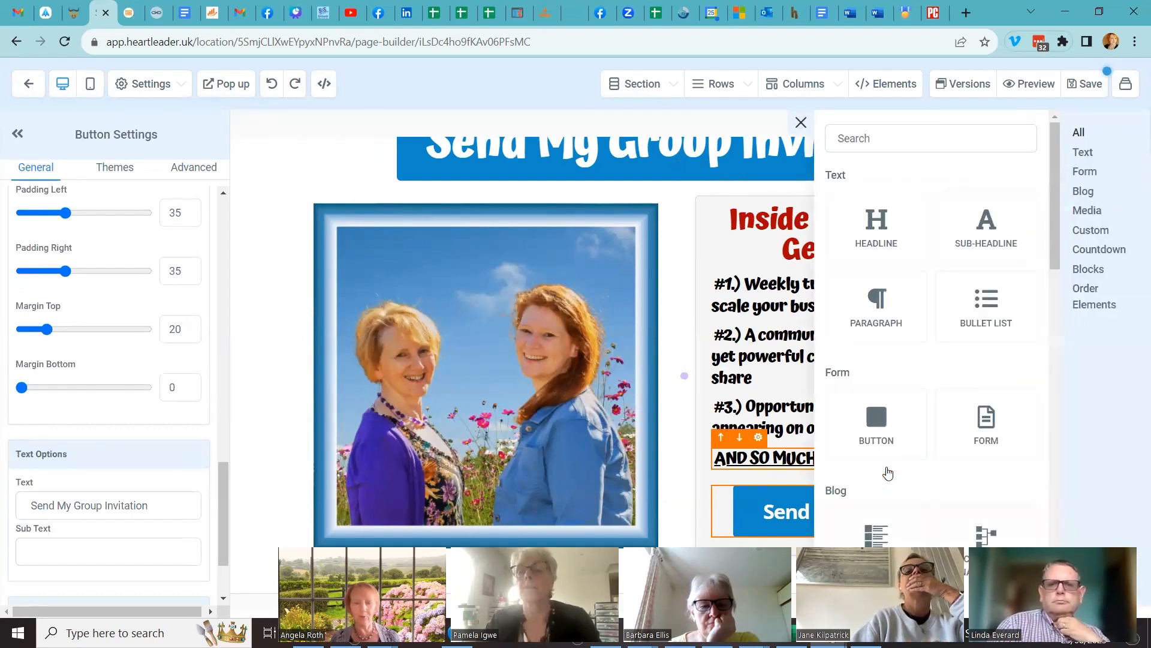
scroll(927, 444, "down", 7)
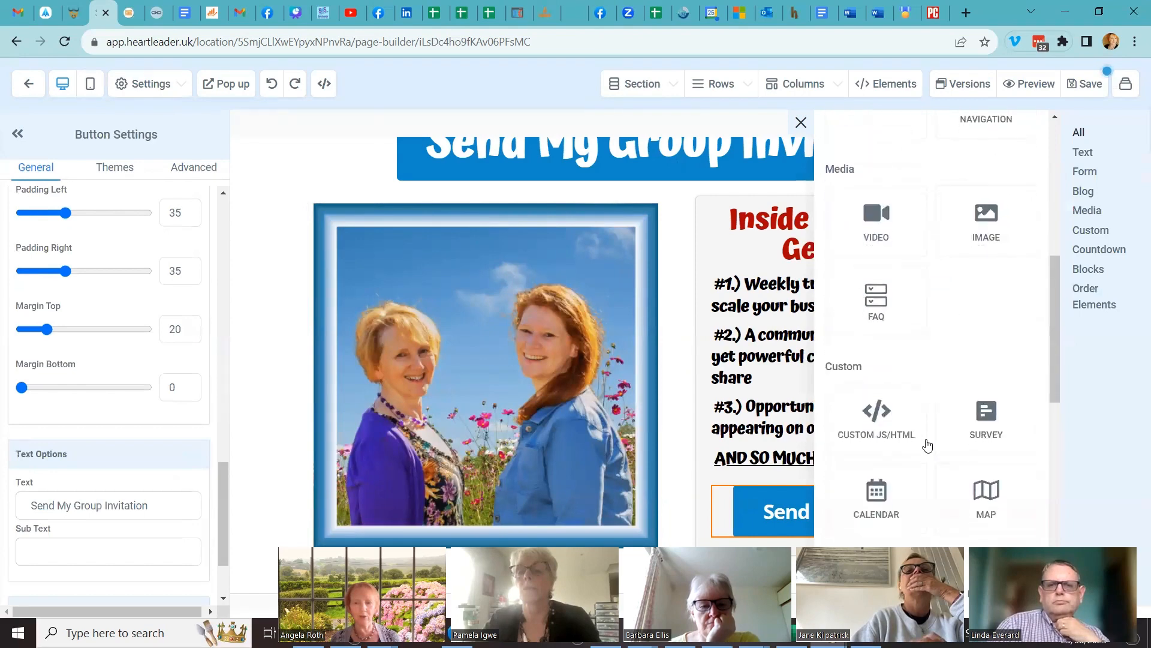
scroll(927, 444, "down", 10)
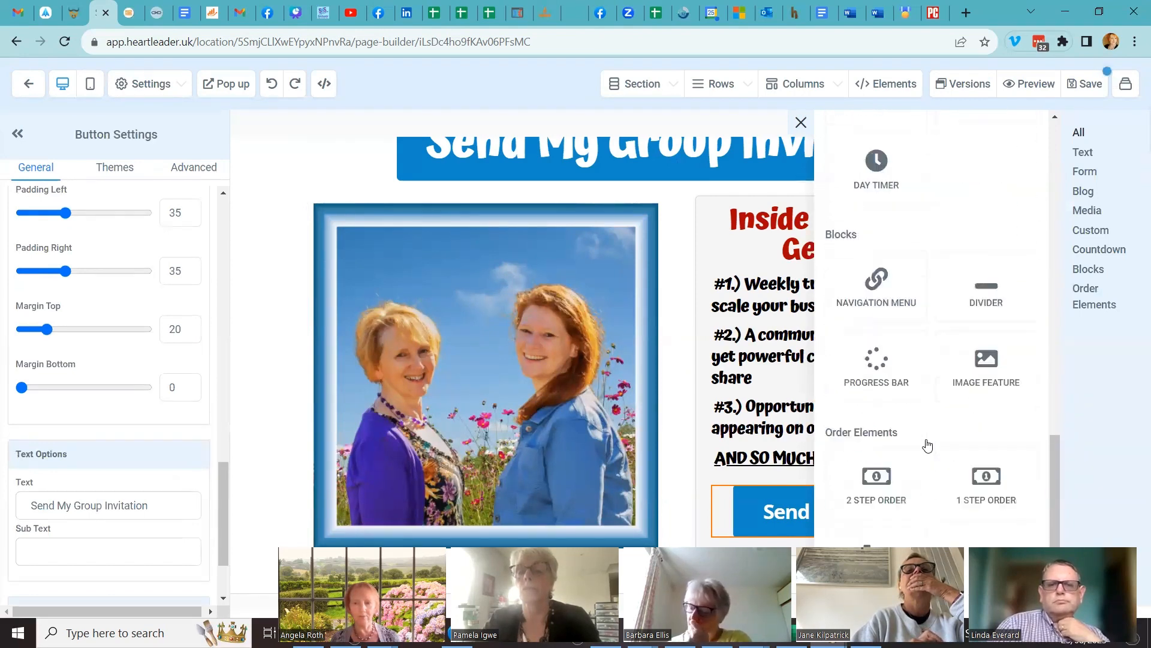
scroll(927, 444, "down", 1)
scroll(927, 445, "up", 5)
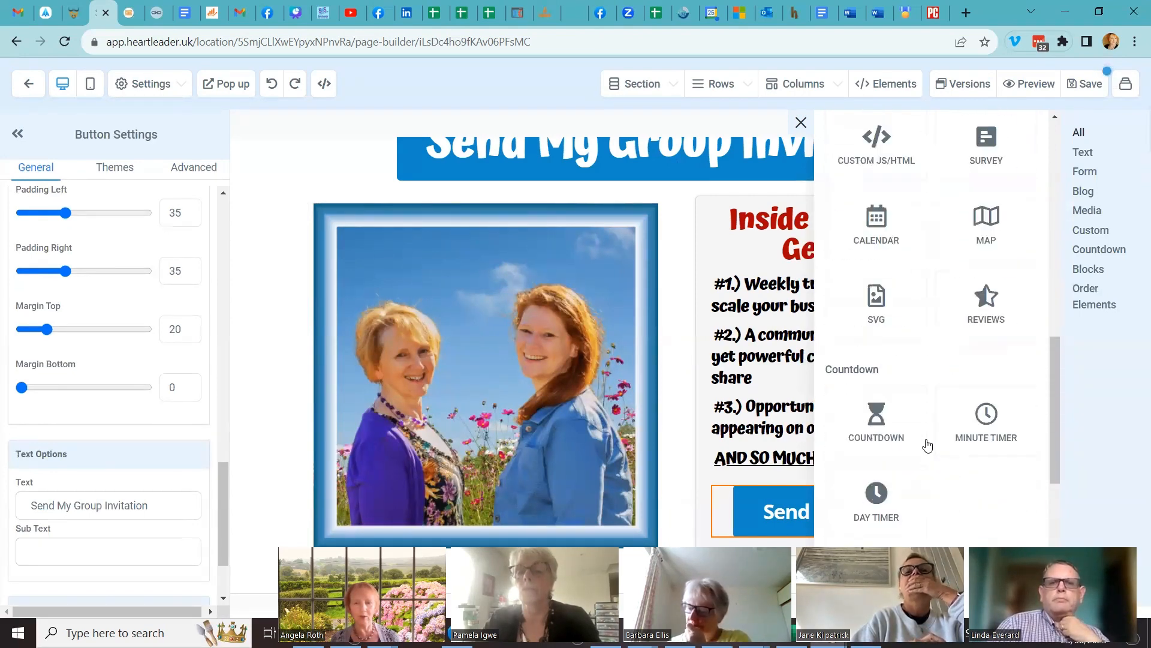
scroll(927, 444, "up", 9)
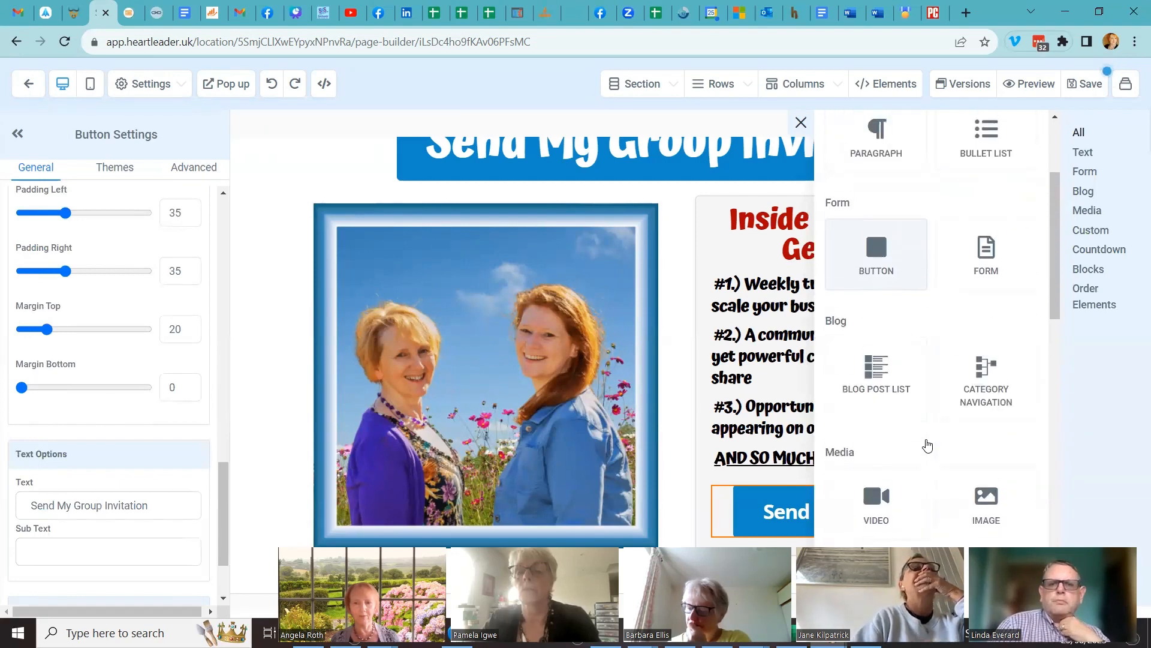
scroll(927, 444, "up", 3)
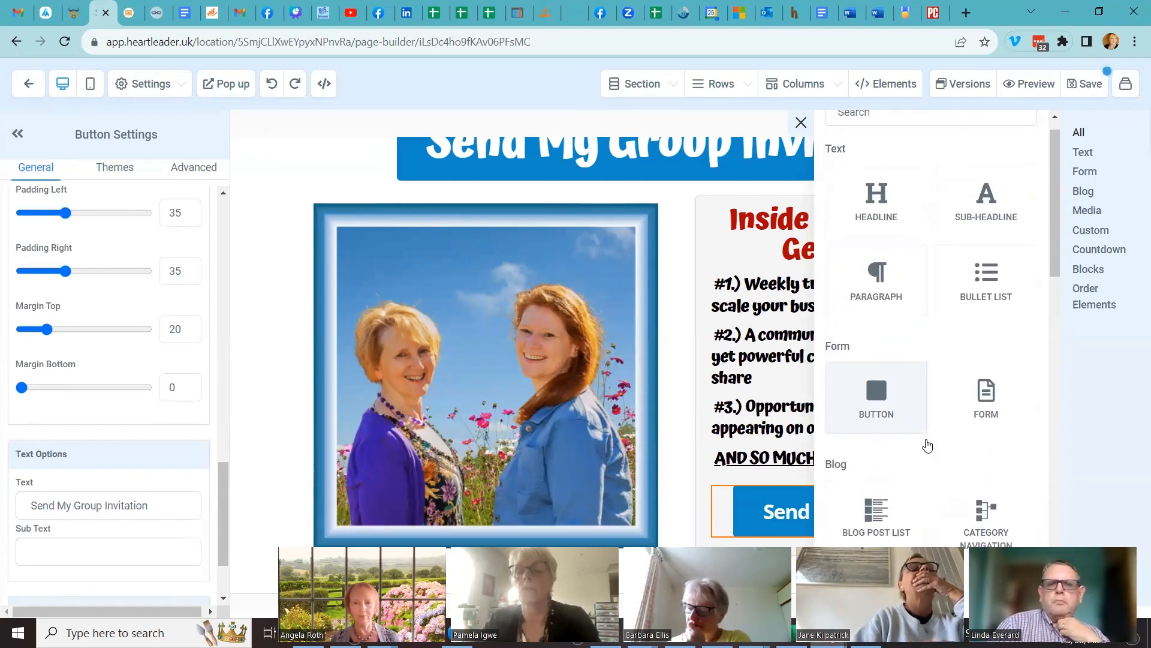
left_click(888, 402)
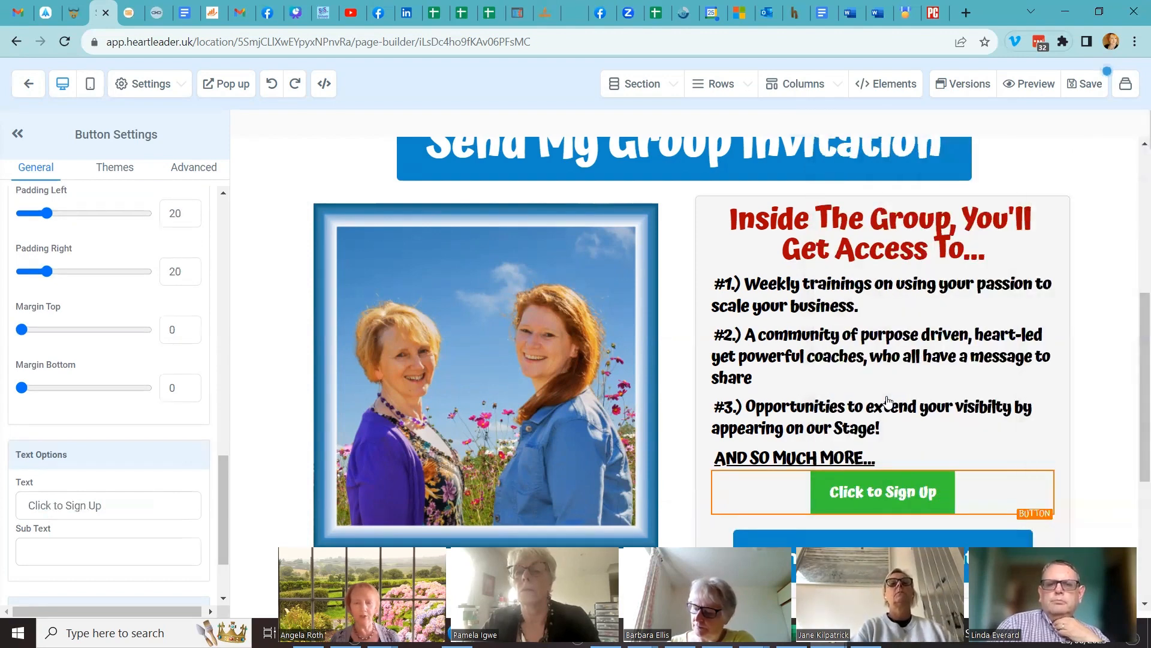
Step: Review the new green button's settings and change its text to "Book Your Call"
scroll(1091, 407, "down", 2)
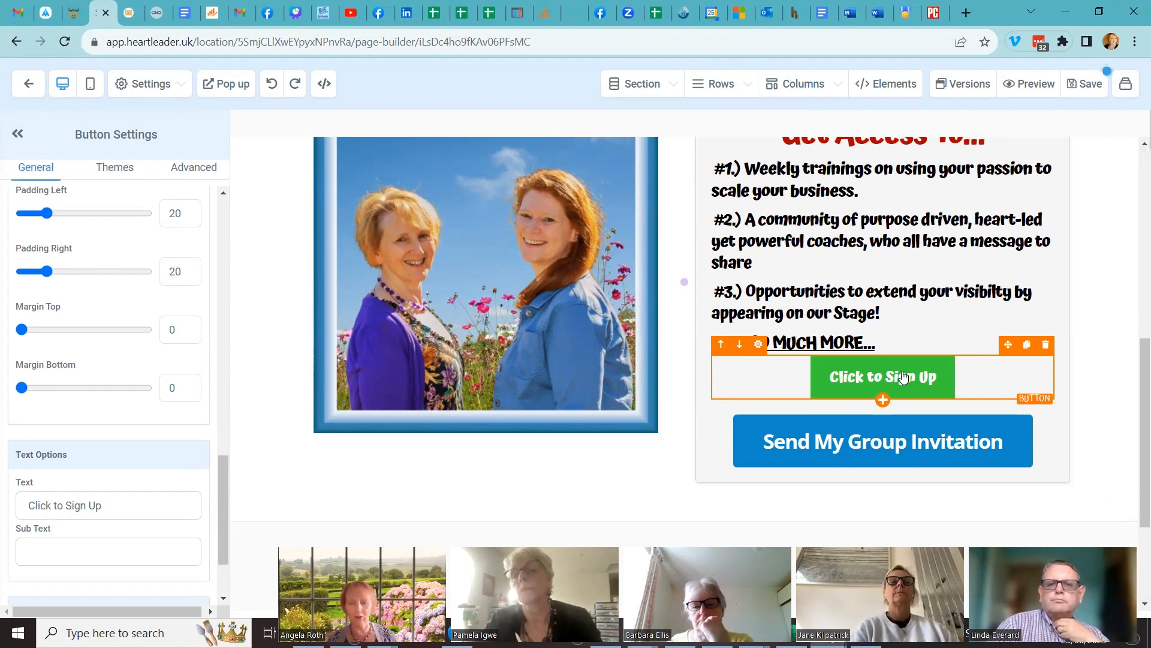
scroll(82, 217, "up", 5)
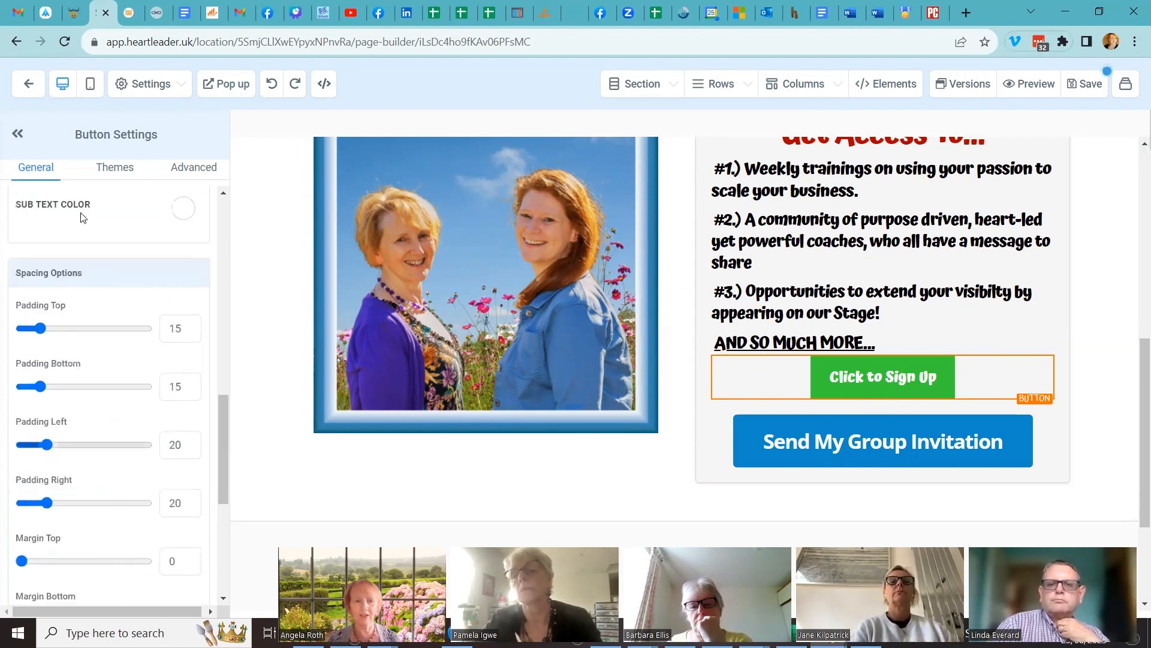
scroll(83, 217, "up", 10)
scroll(82, 217, "down", 11)
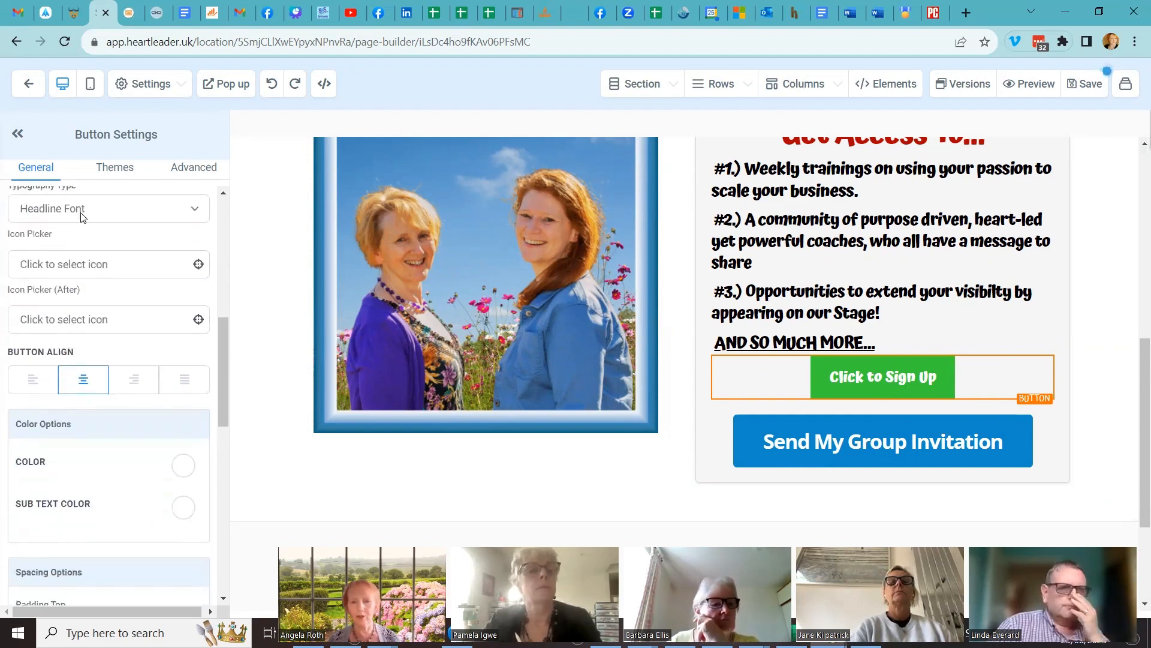
scroll(82, 217, "down", 6)
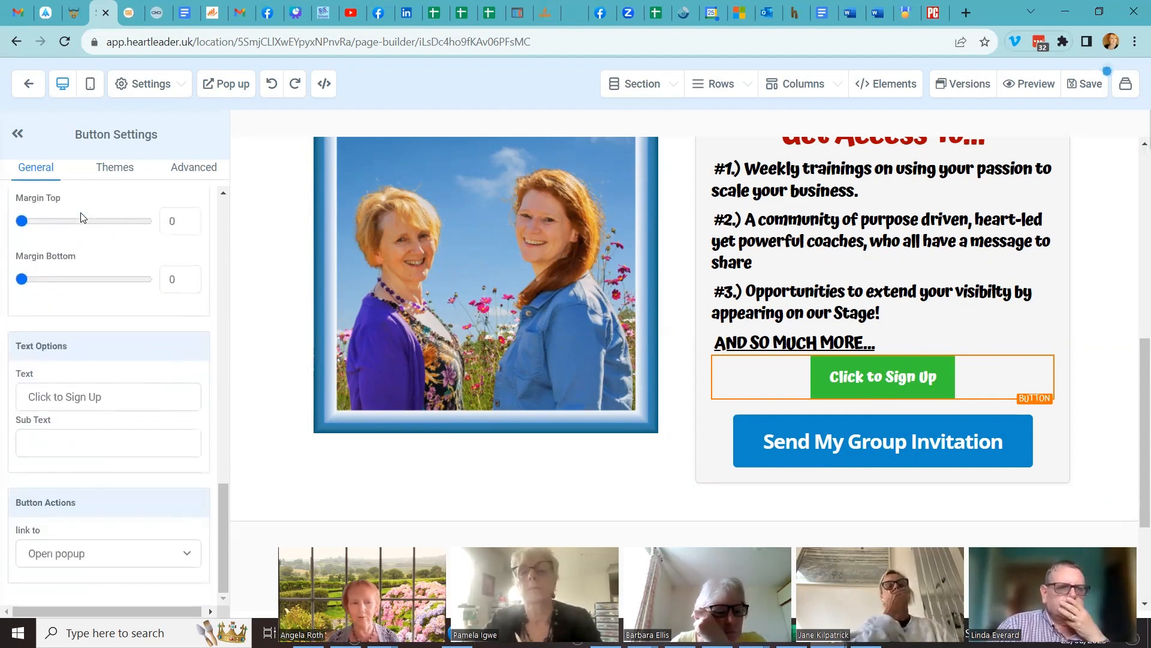
scroll(83, 217, "up", 1)
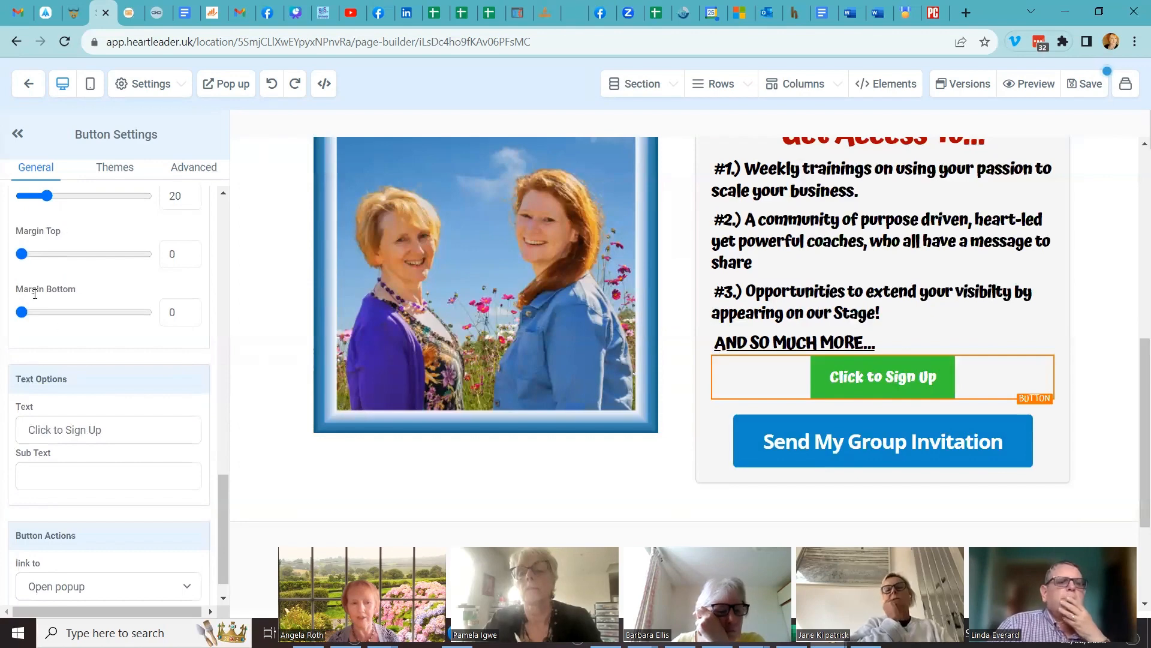
left_click(110, 436)
key("BackSpace")
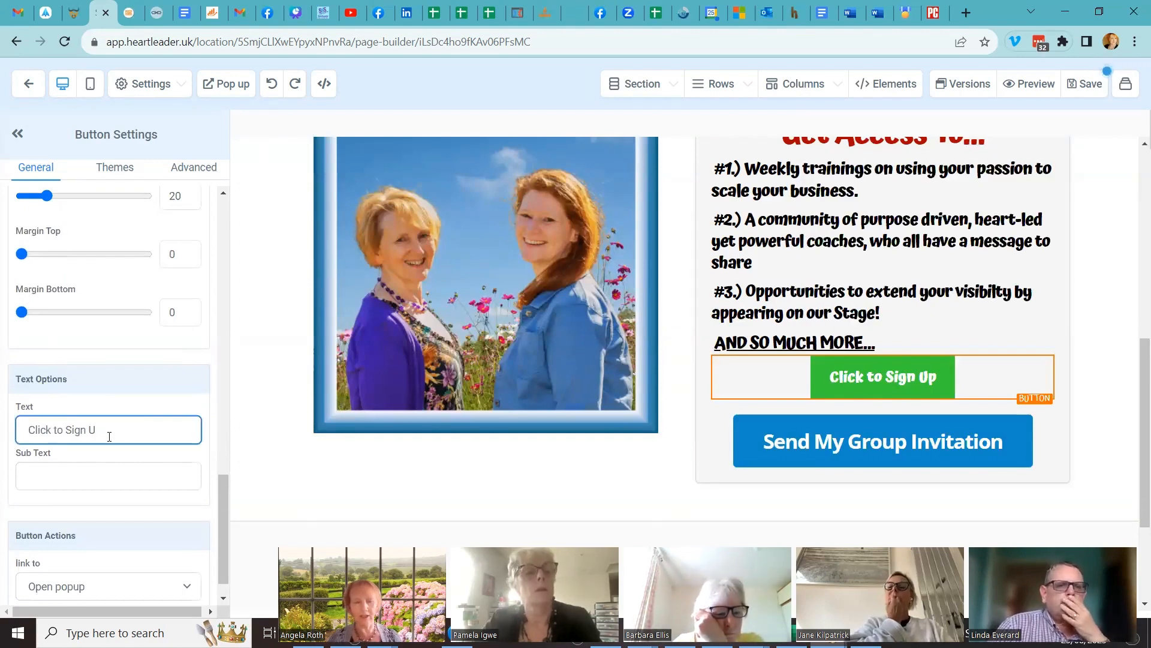
key("BackSpace")
key("BackSpace")
key("BackSpace")
key("BackSpace")
key("BackSpace")
key("BackSpace")
key("BackSpace")
key("BackSpace")
key("BackSpace")
key("BackSpace")
key("BackSpace")
key("BackSpace")
key("BackSpace")
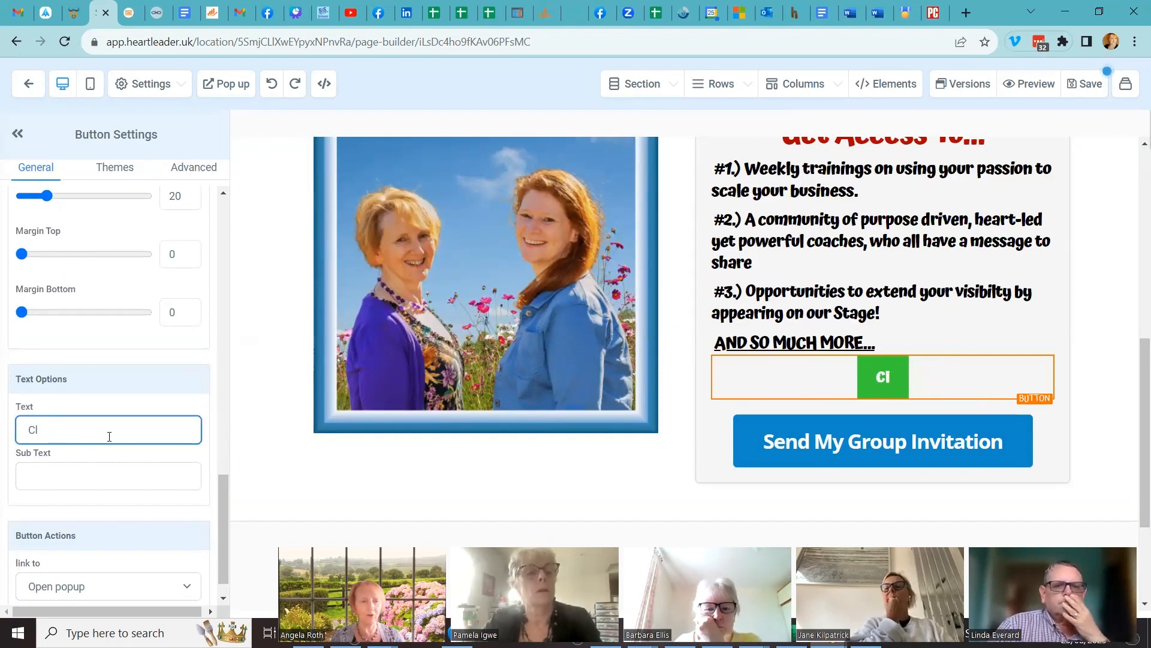
key("BackSpace")
key("BackSpace")
type("B")
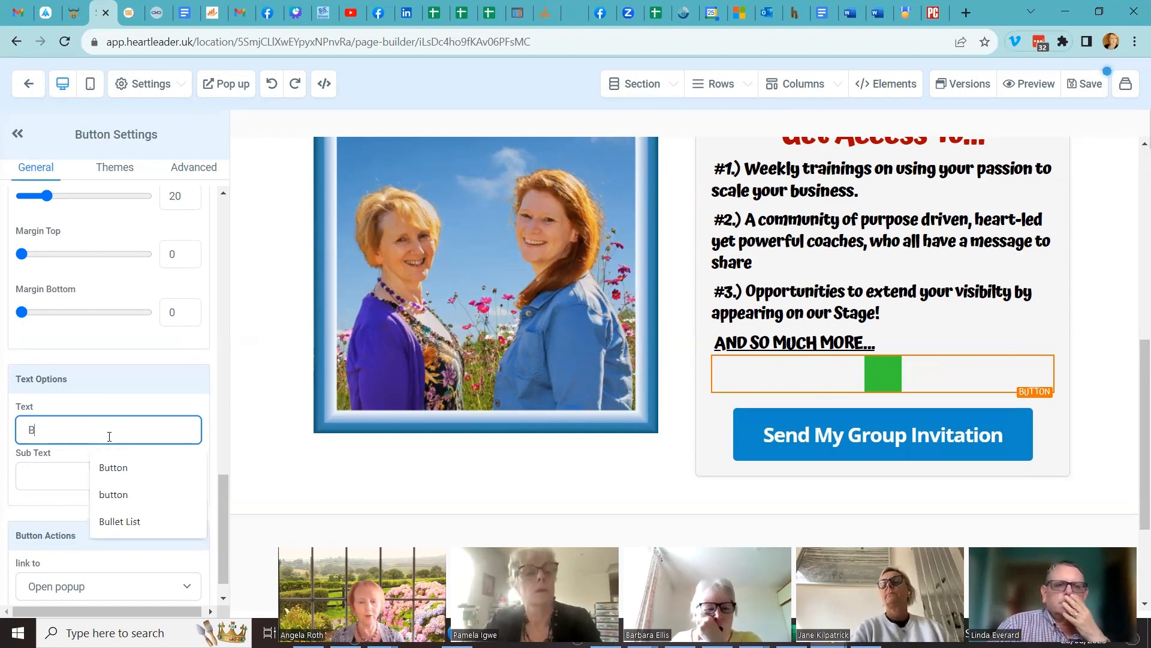
type("ook Your")
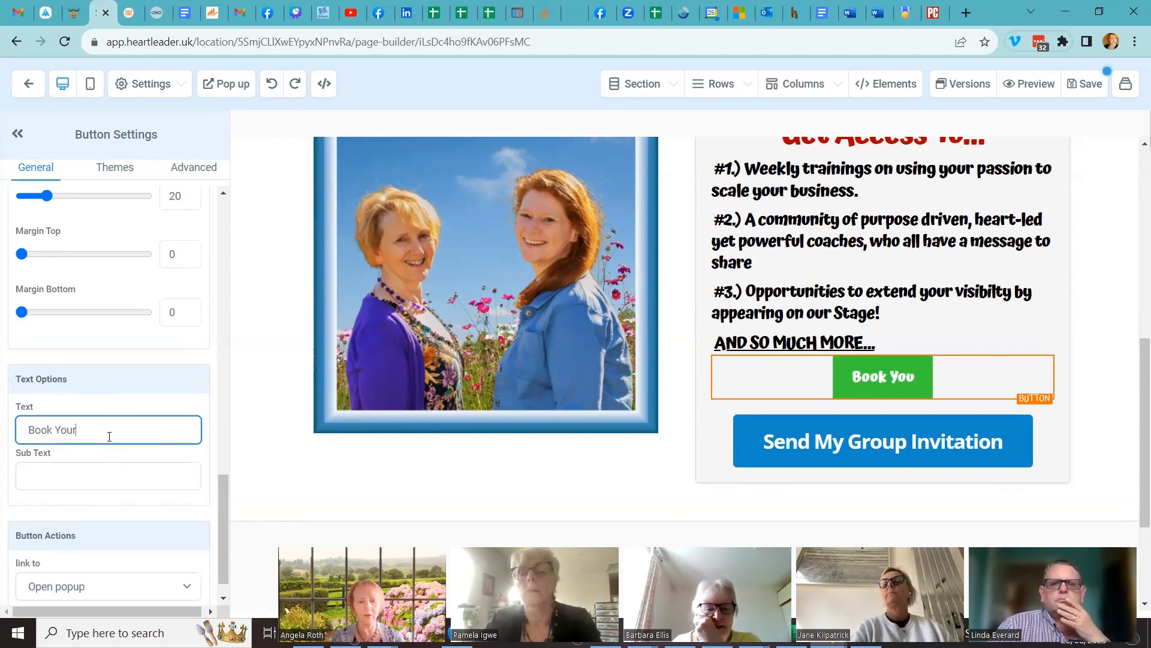
type(" Call")
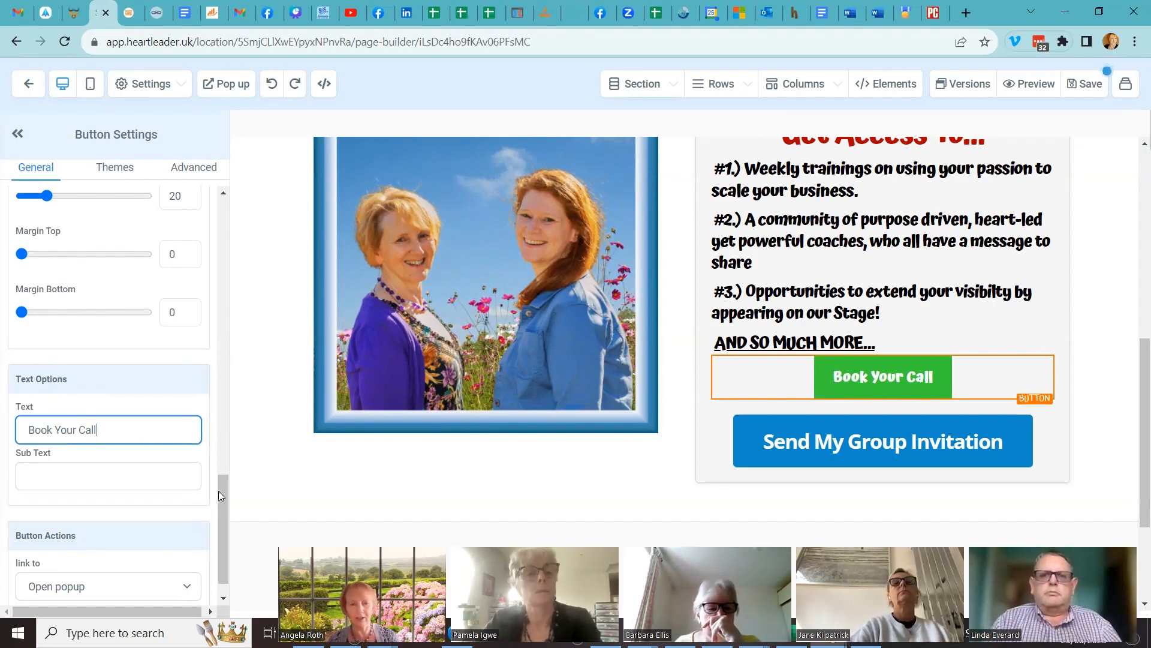
Step: Try blue and light grey as the text color of the "Book Your Call" button, and set it back to white
left_click_drag(224, 470, 232, 383)
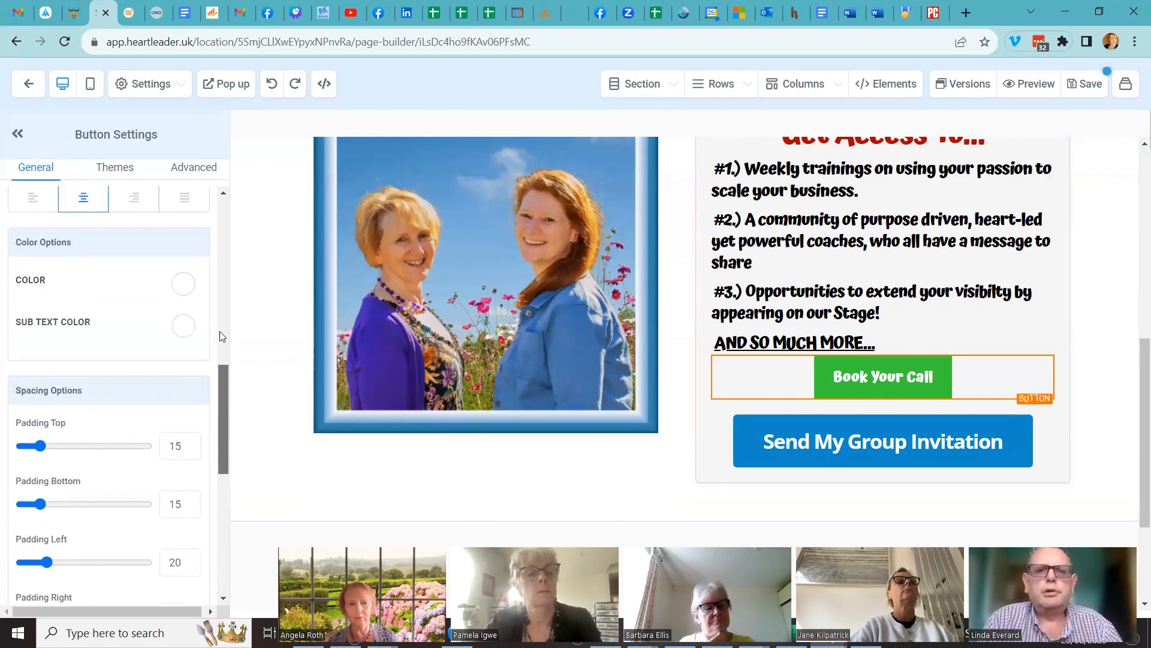
left_click(181, 292)
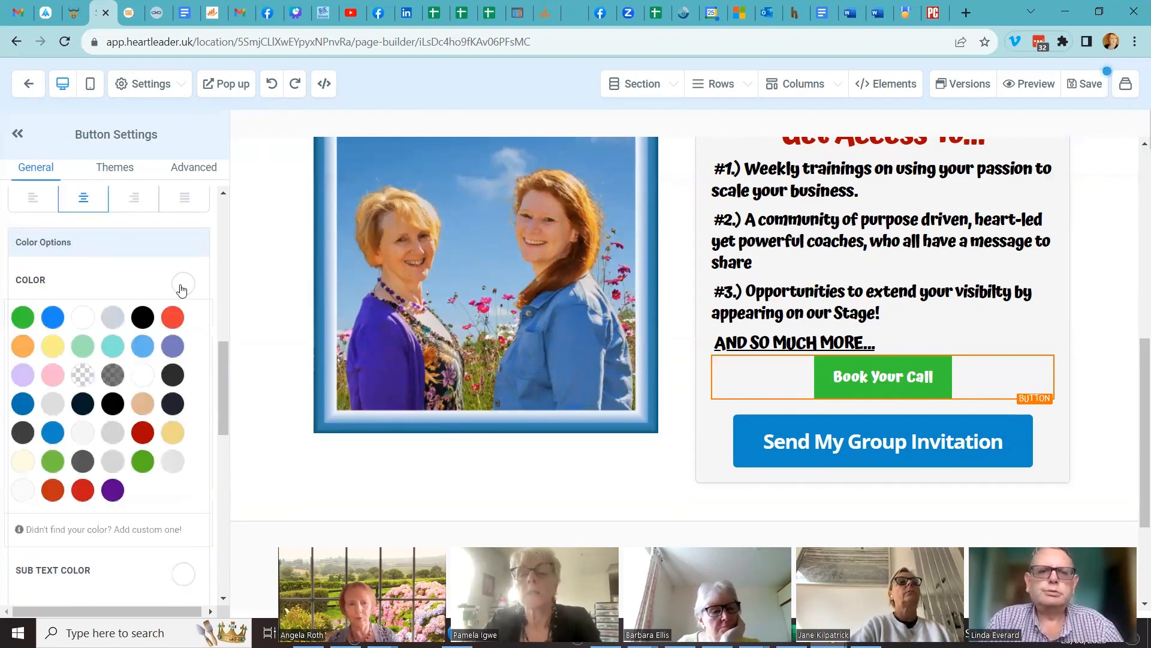
left_click(48, 325)
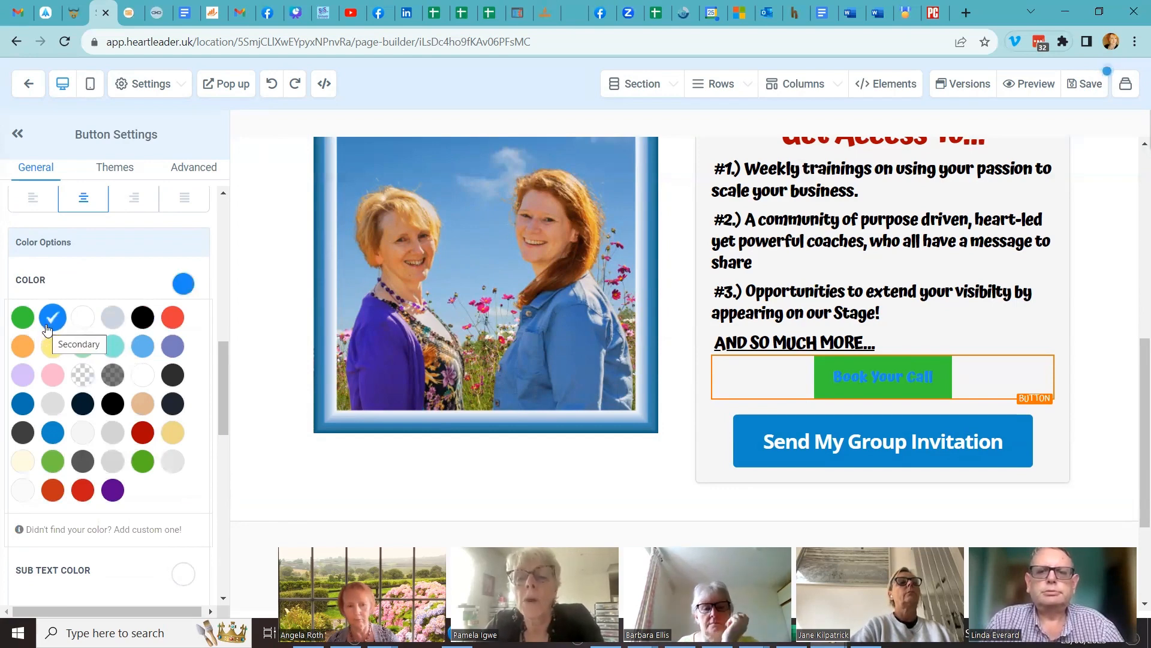
left_click(112, 327)
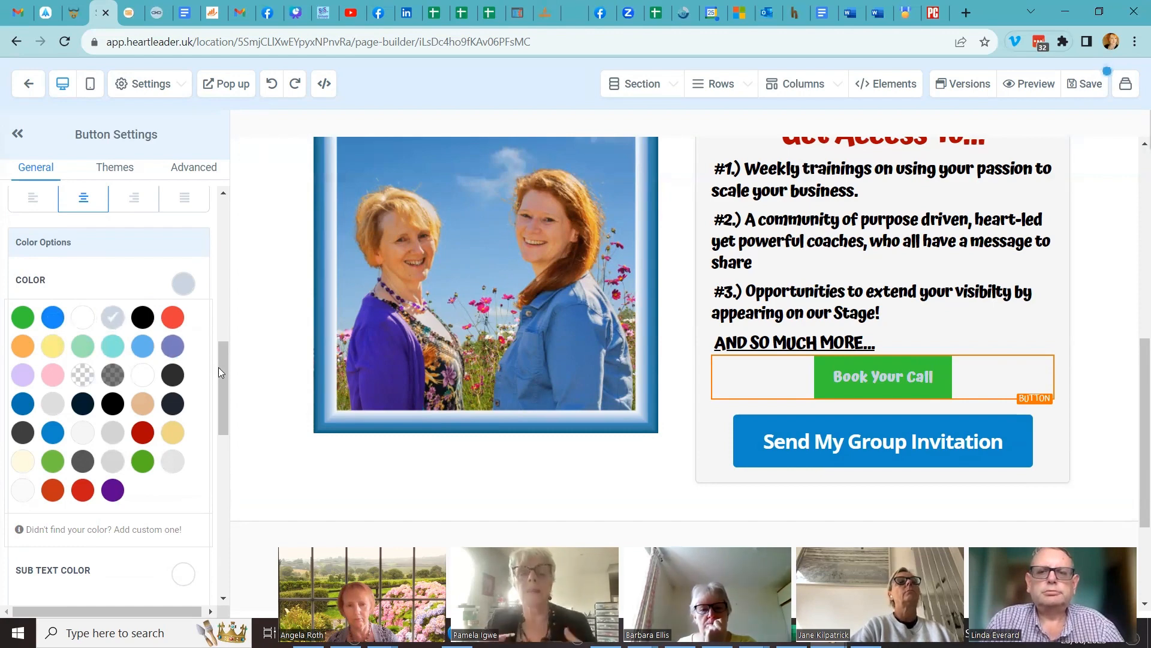
left_click(84, 318)
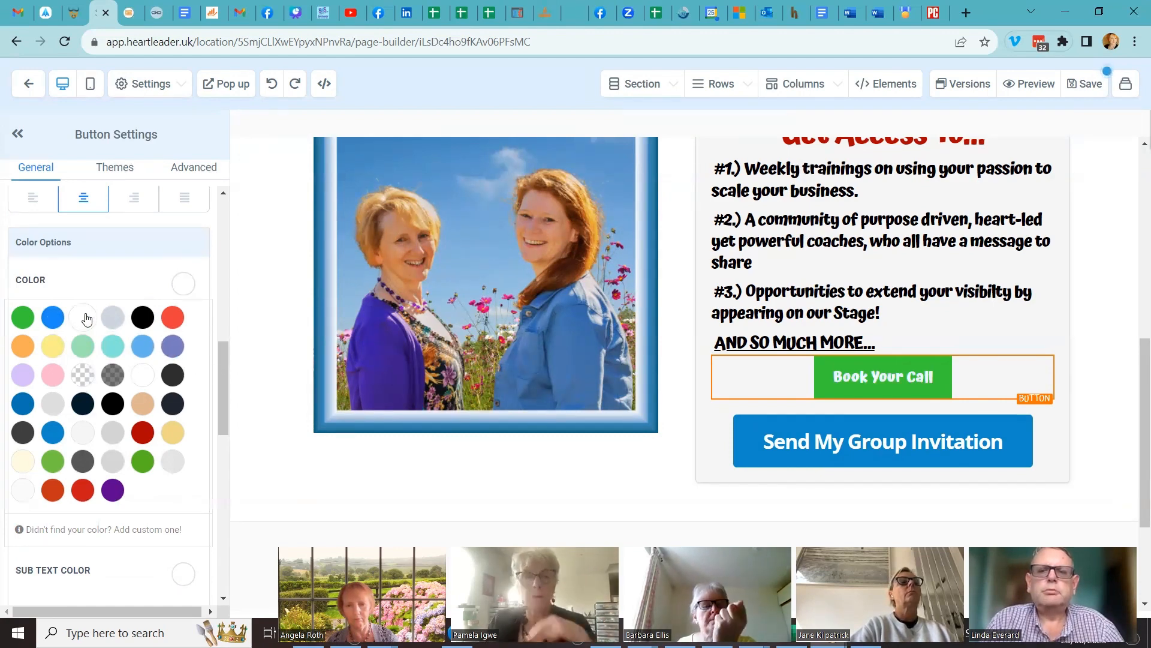
left_click(186, 292)
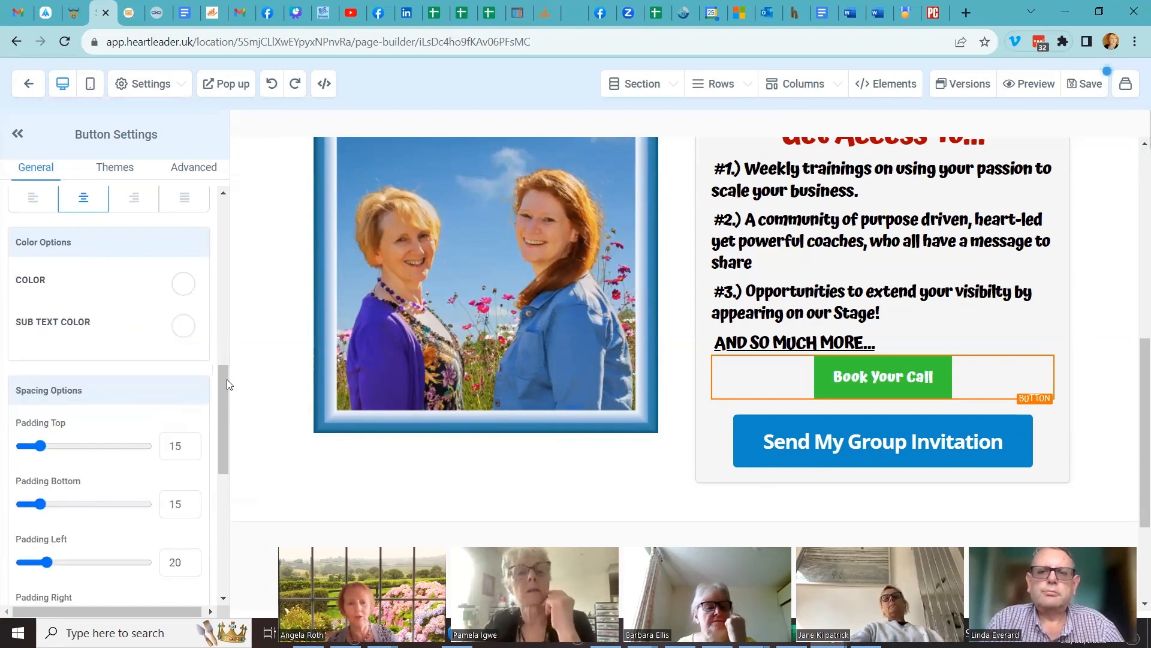
Step: Try Email address as the link action of the "Book Your Call" button and set it back to Open popup
left_click_drag(227, 379, 237, 507)
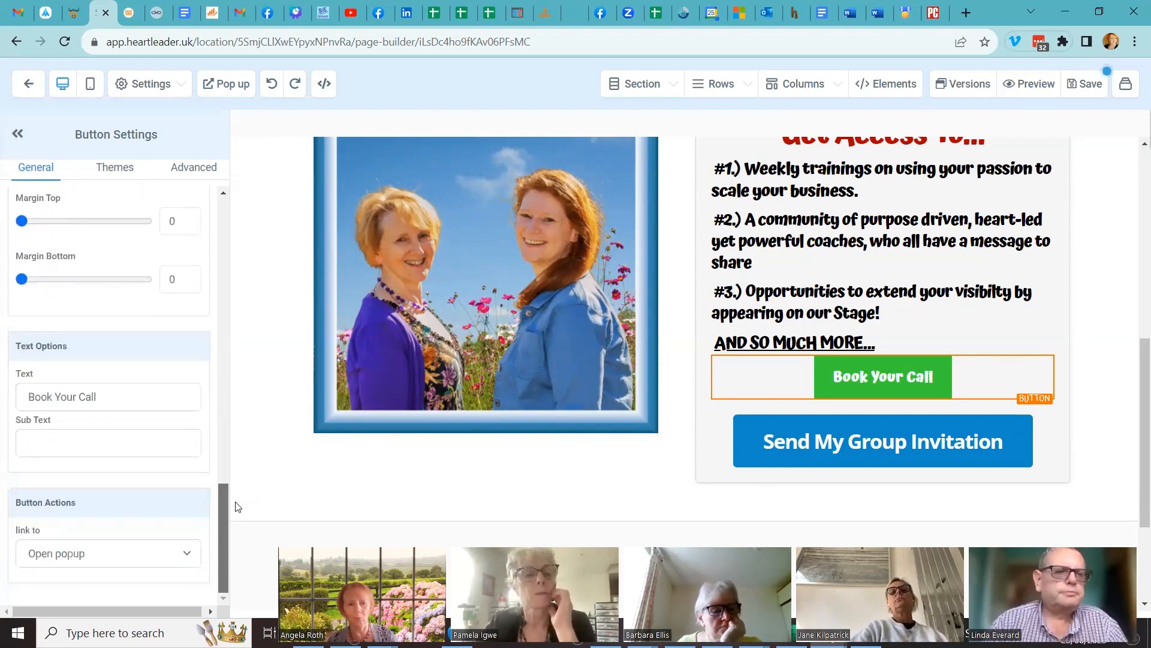
left_click(78, 567)
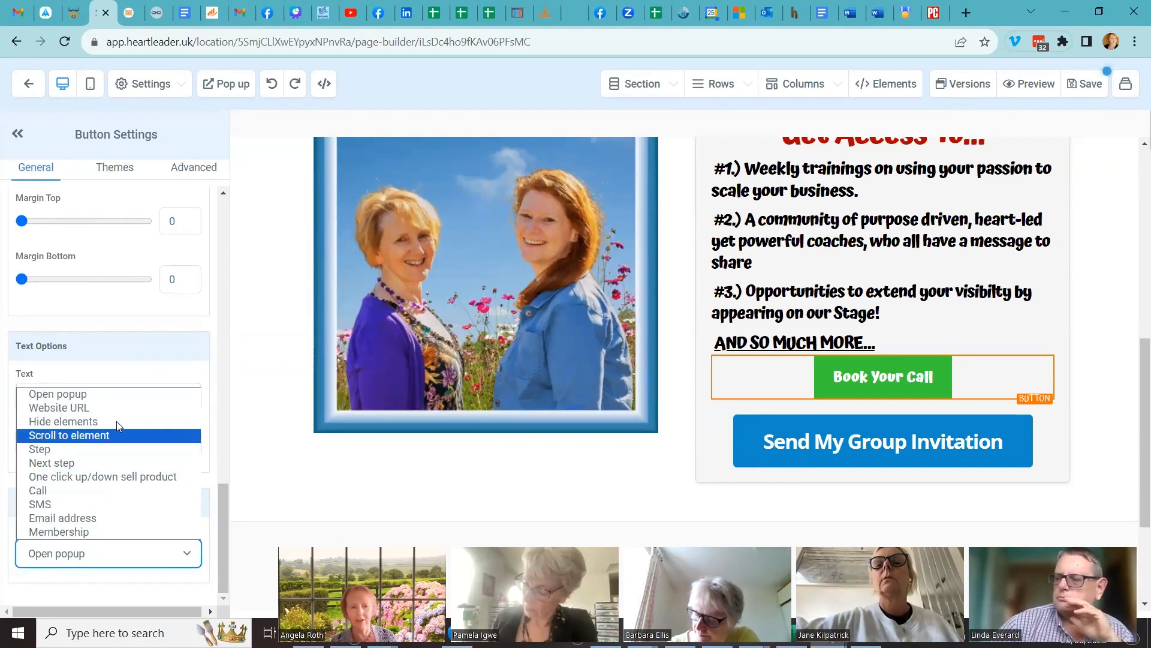
left_click(128, 519)
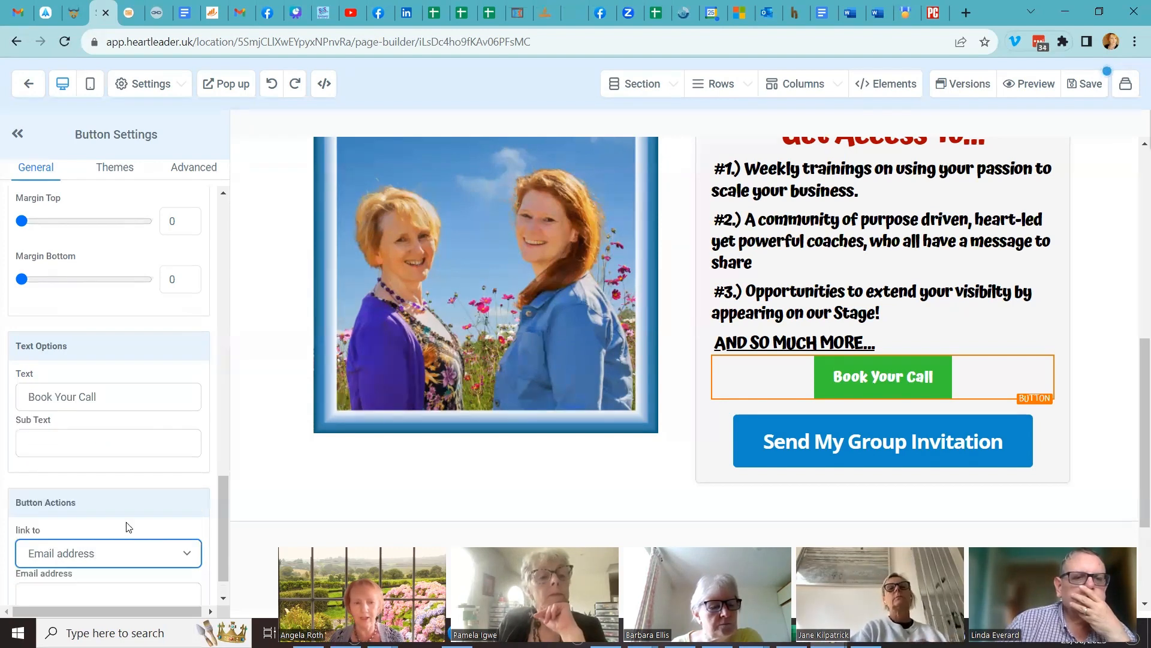
left_click(189, 555)
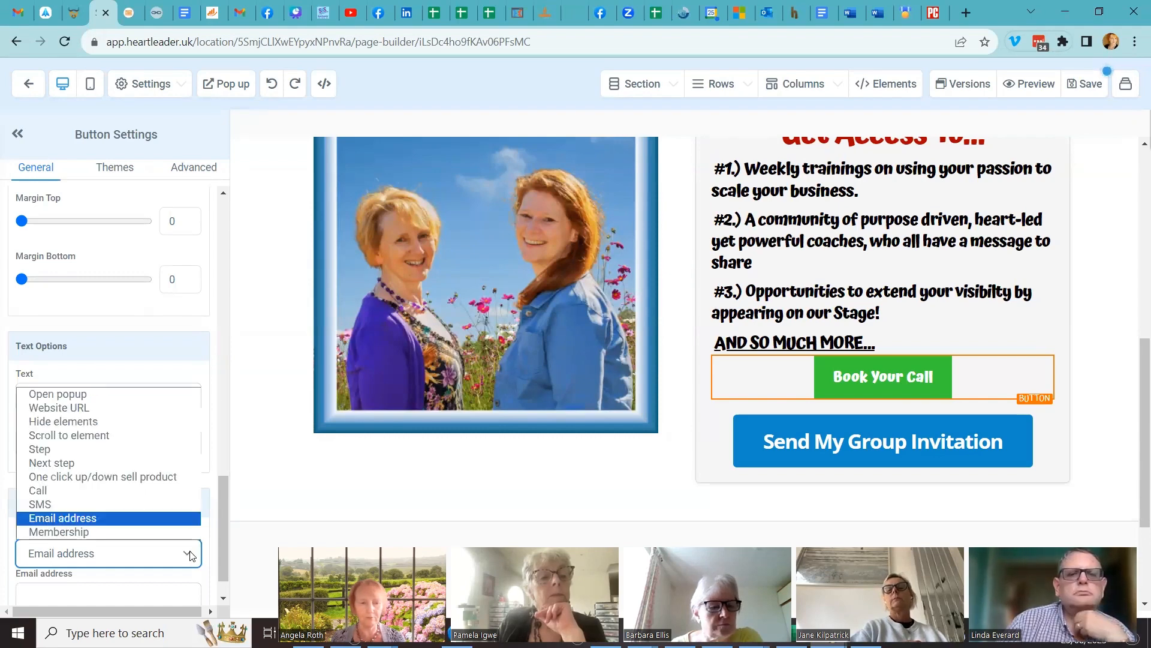
left_click(158, 396)
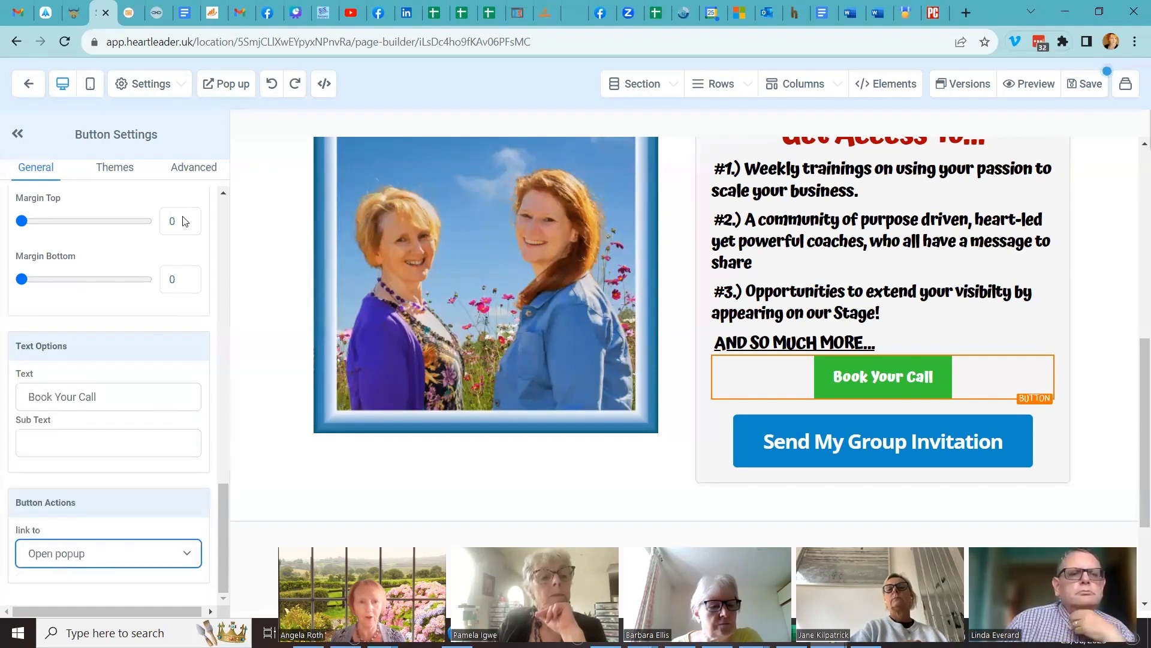
Step: Review the page's group invitation popup with its contact form down to the Submit button, and close it
left_click(228, 87)
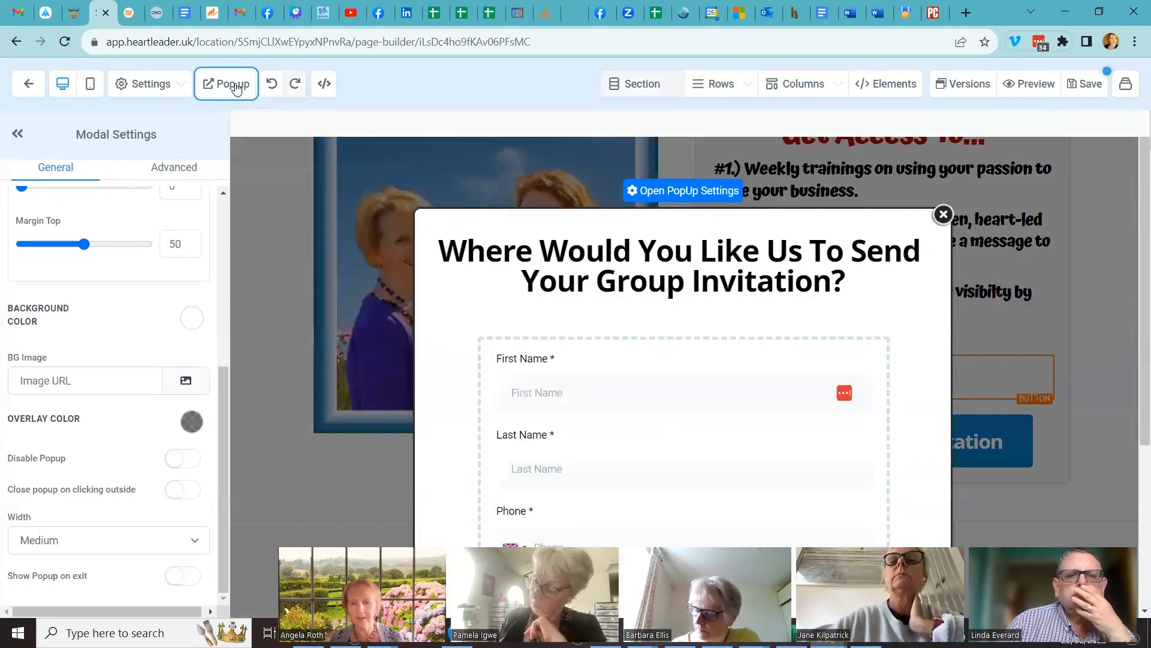
scroll(1036, 432, "down", 3)
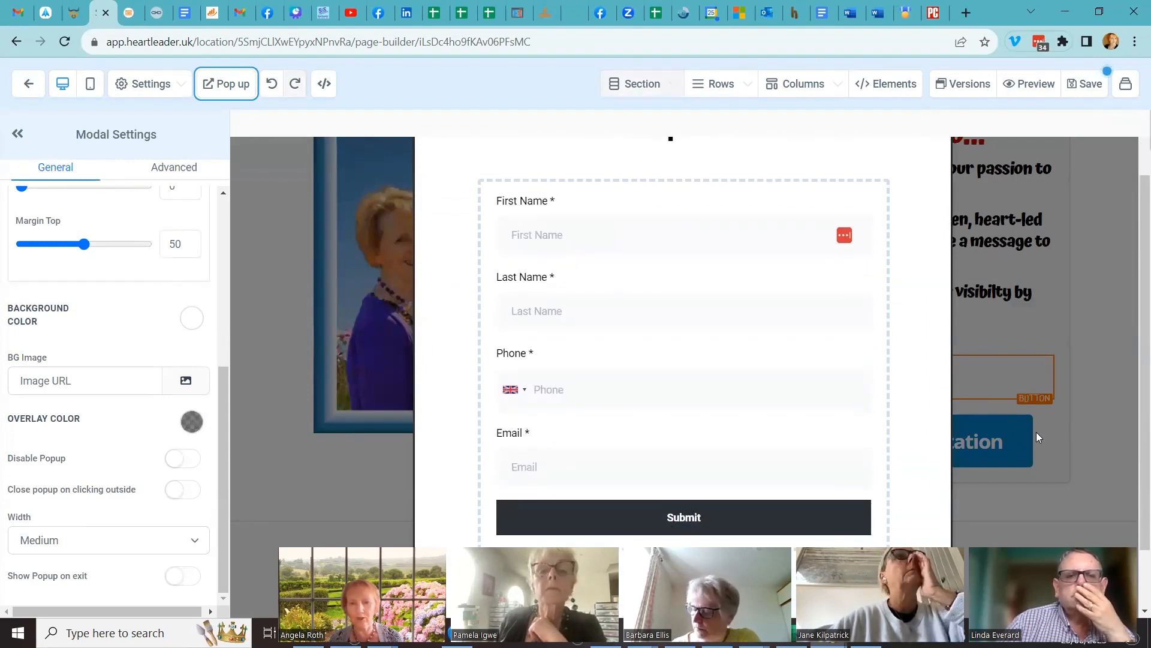
scroll(1036, 432, "down", 1)
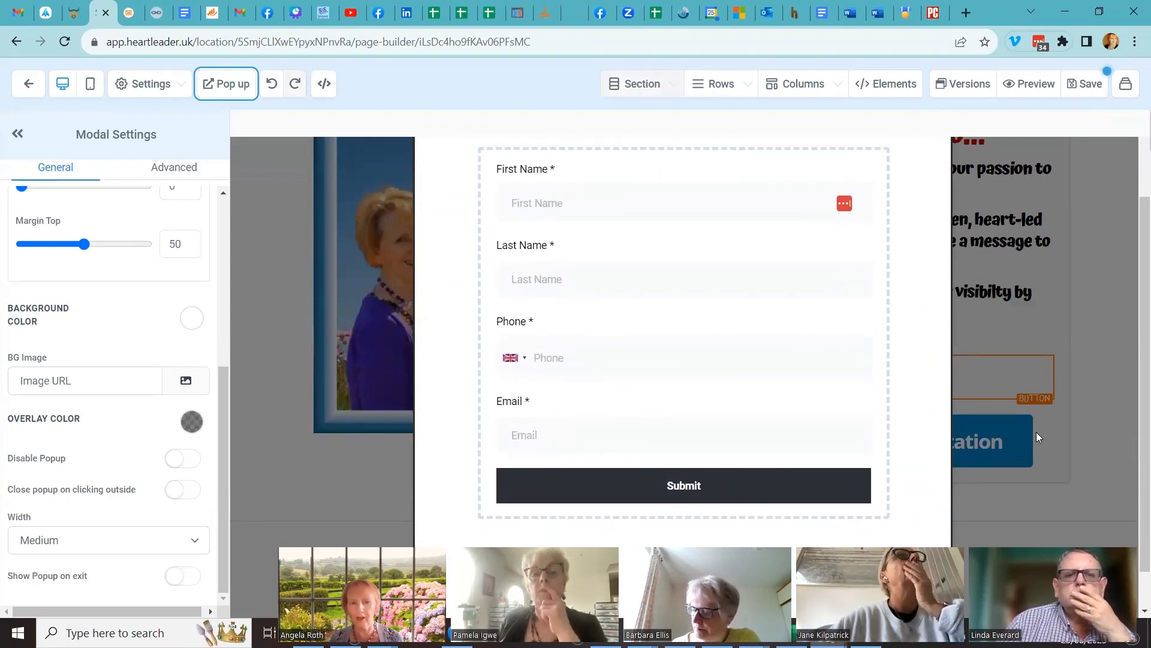
scroll(1036, 432, "up", 1)
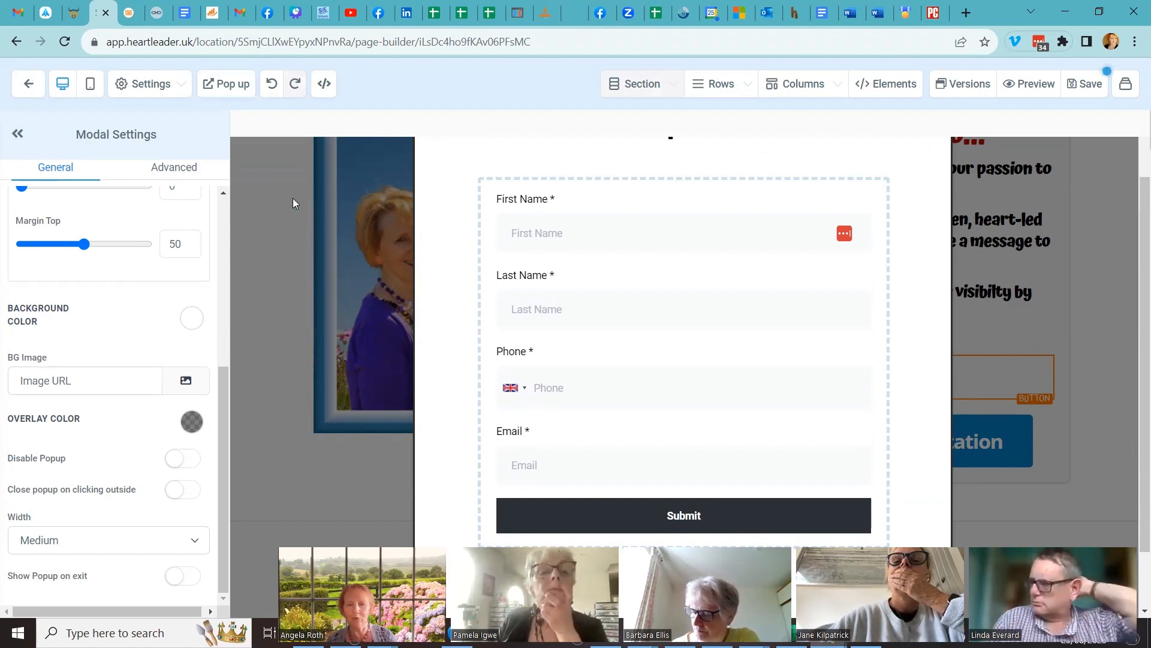
scroll(293, 198, "up", 3)
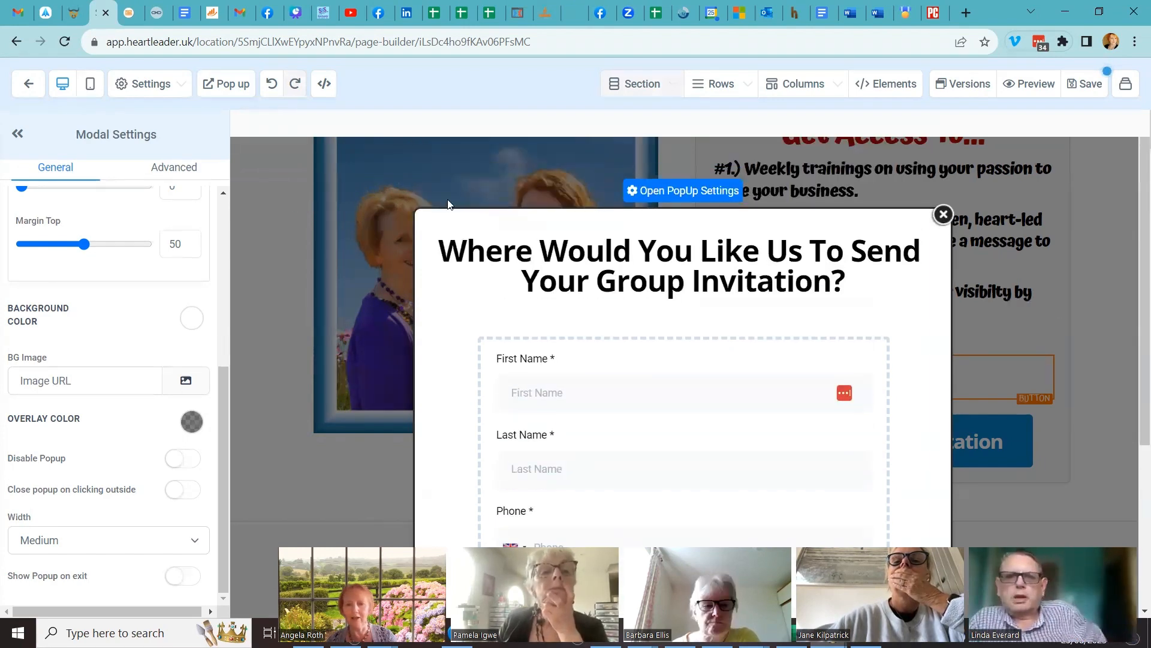
left_click(943, 216)
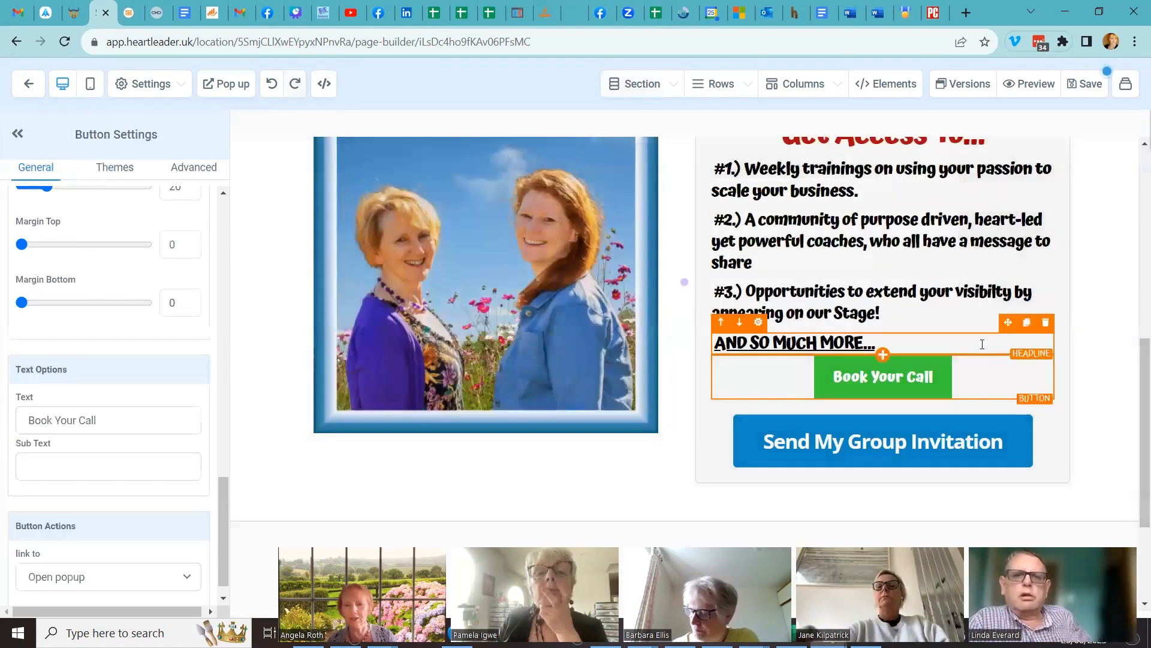
Step: Delete the green "Book Your Call" button below the "AND SO MUCH MORE..." line
left_click(1045, 348)
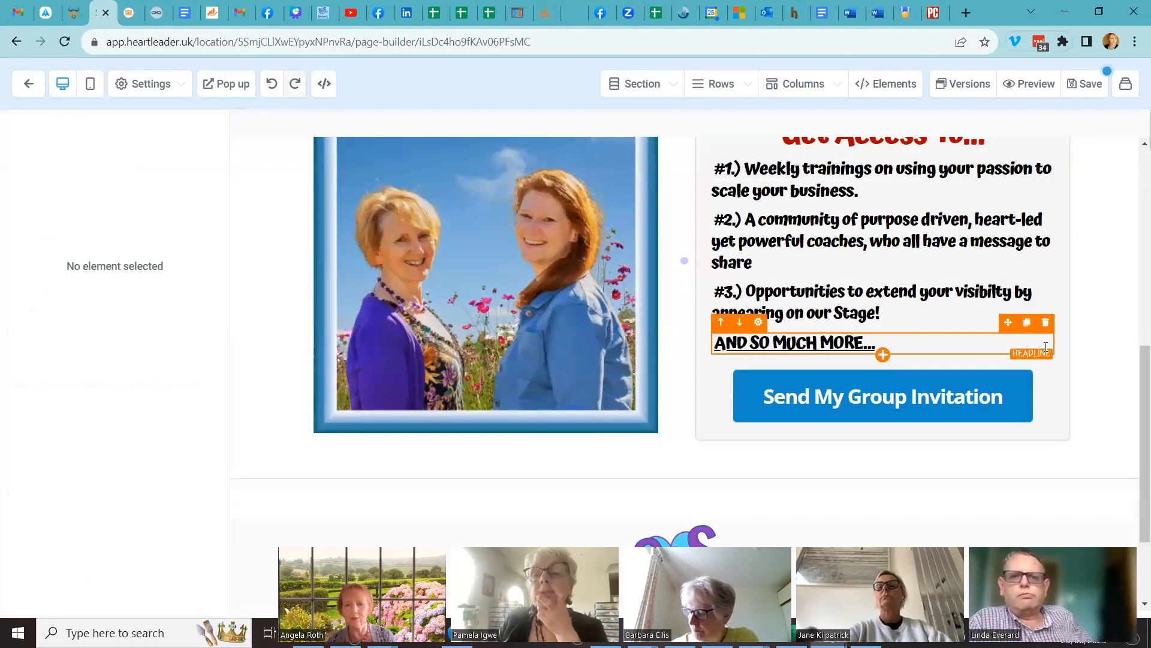
Step: Select the "Send My Group Invitation" button beside the image and examine the popup form it leads to
left_click(986, 400)
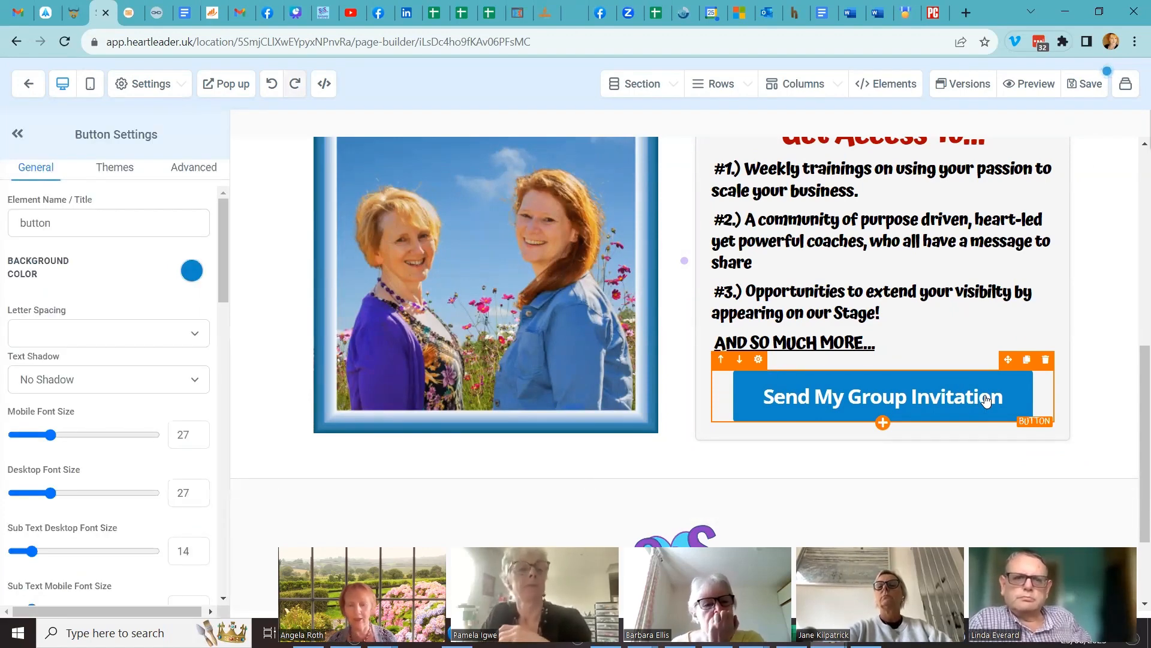
left_click(227, 84)
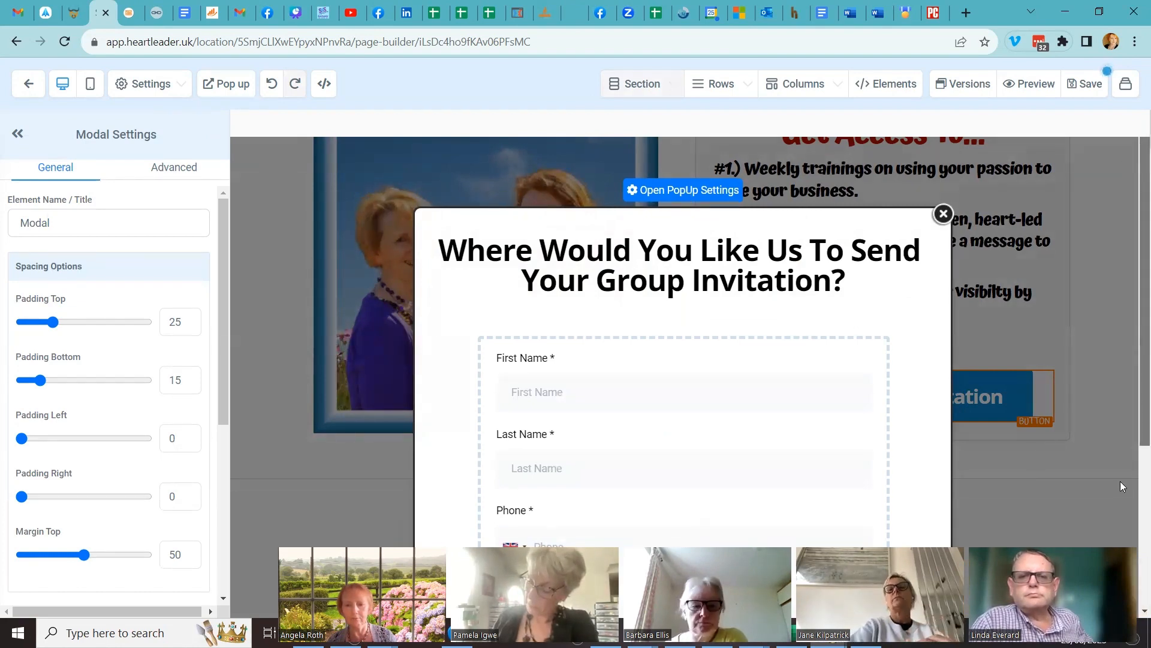
scroll(1134, 439, "down", 4)
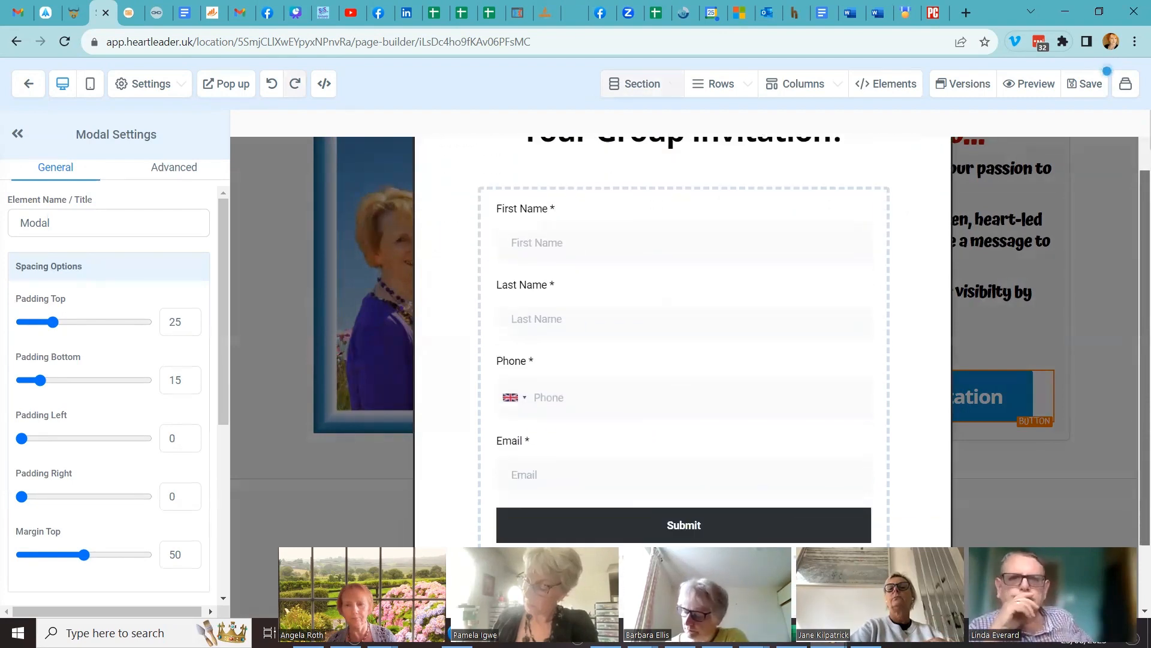
scroll(1134, 458, "up", 4)
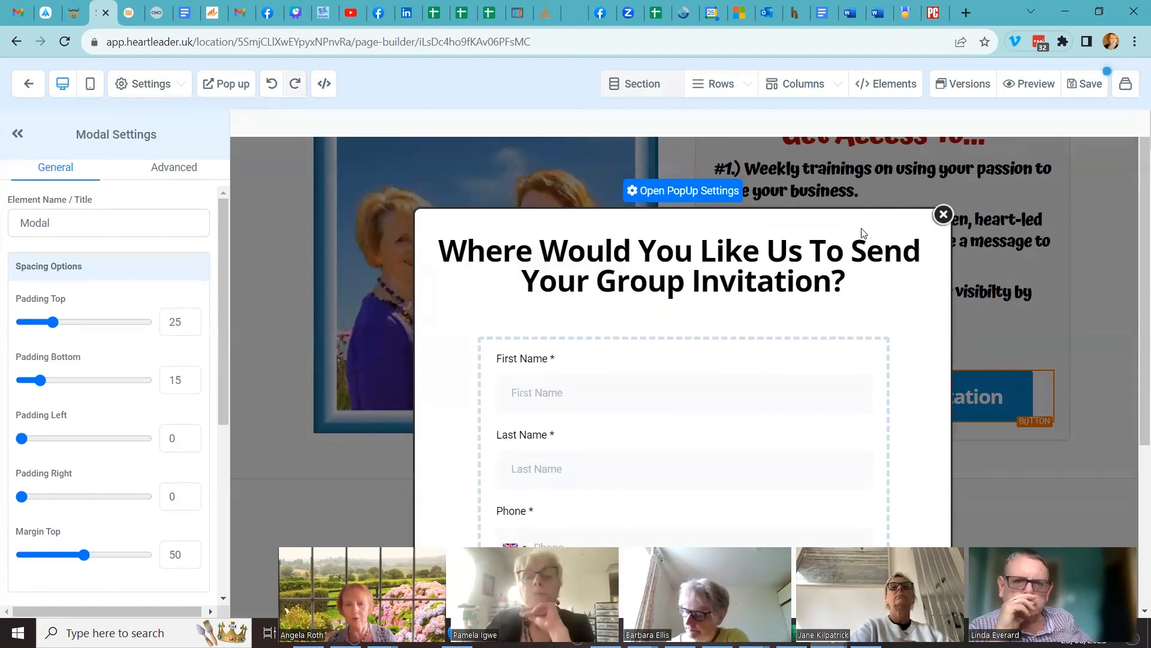
left_click(943, 214)
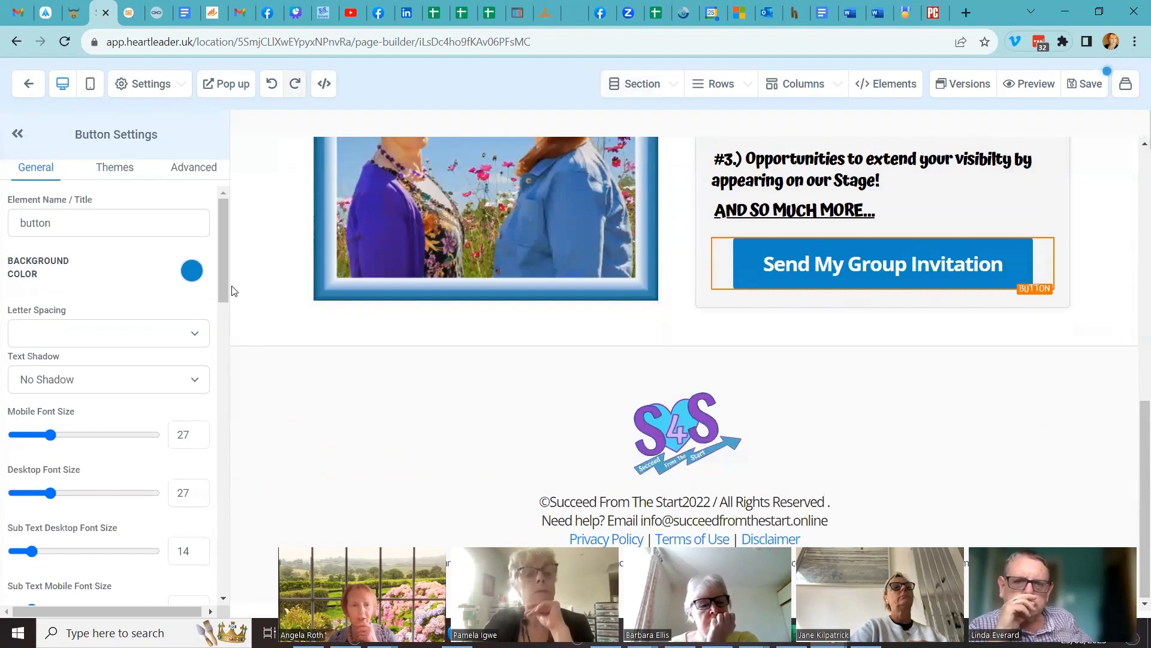
Step: Examine the available link actions in the settings of the "Send My Group Invitation" button
scroll(225, 288, "down", 6)
scroll(231, 510, "down", 10)
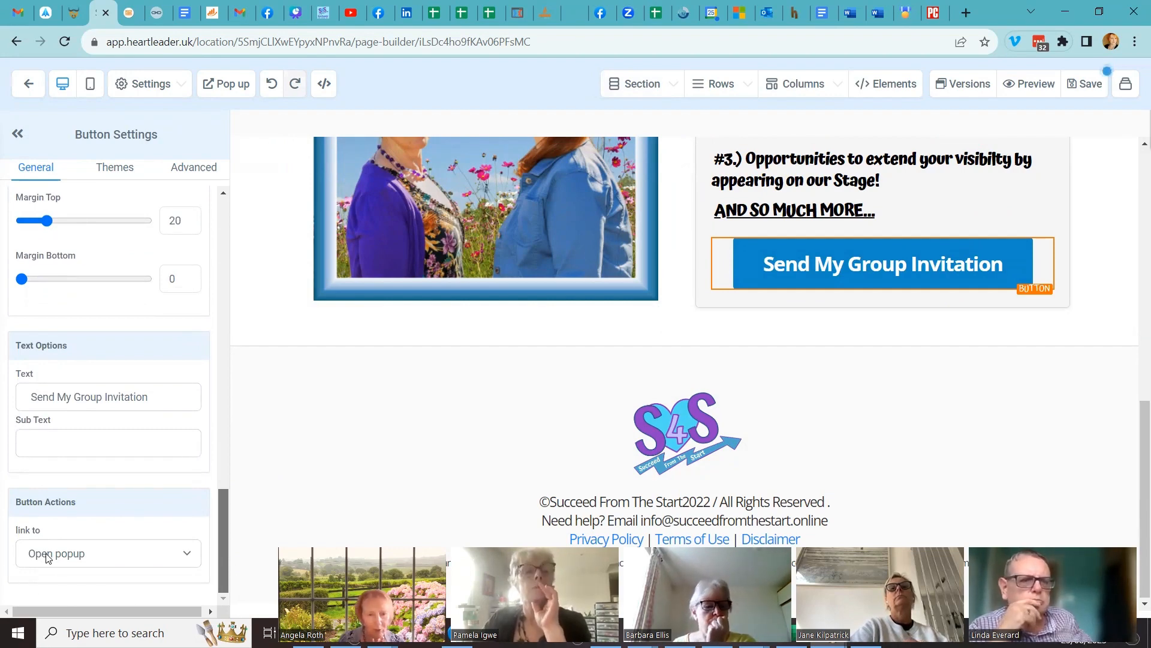
left_click(190, 556)
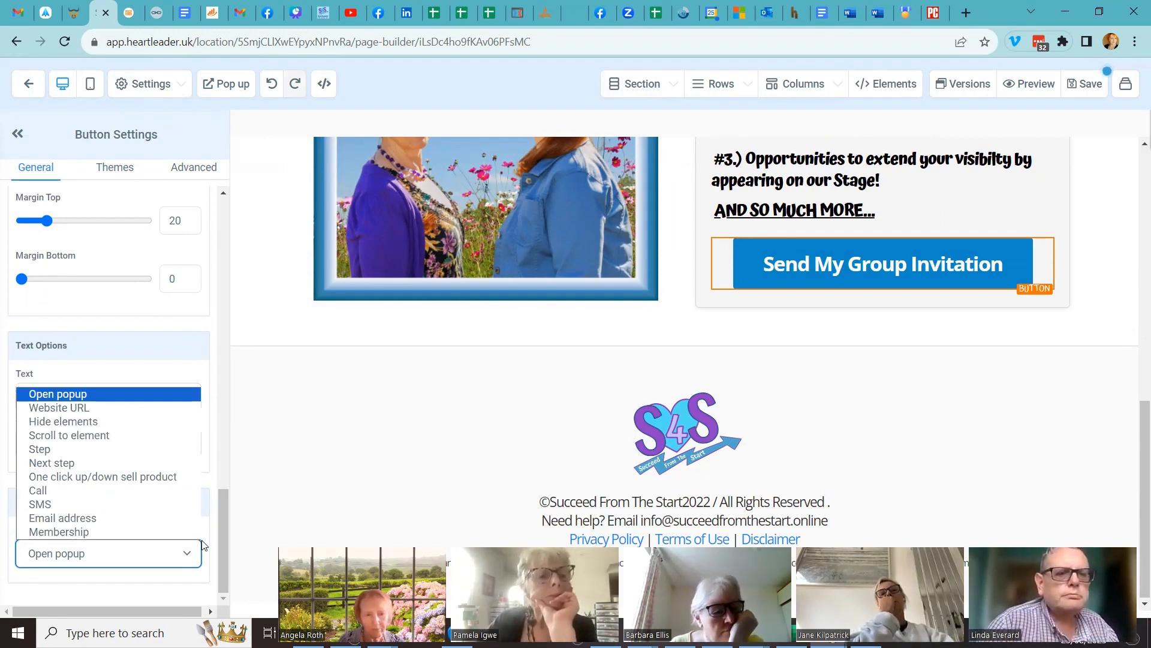
left_click(221, 539)
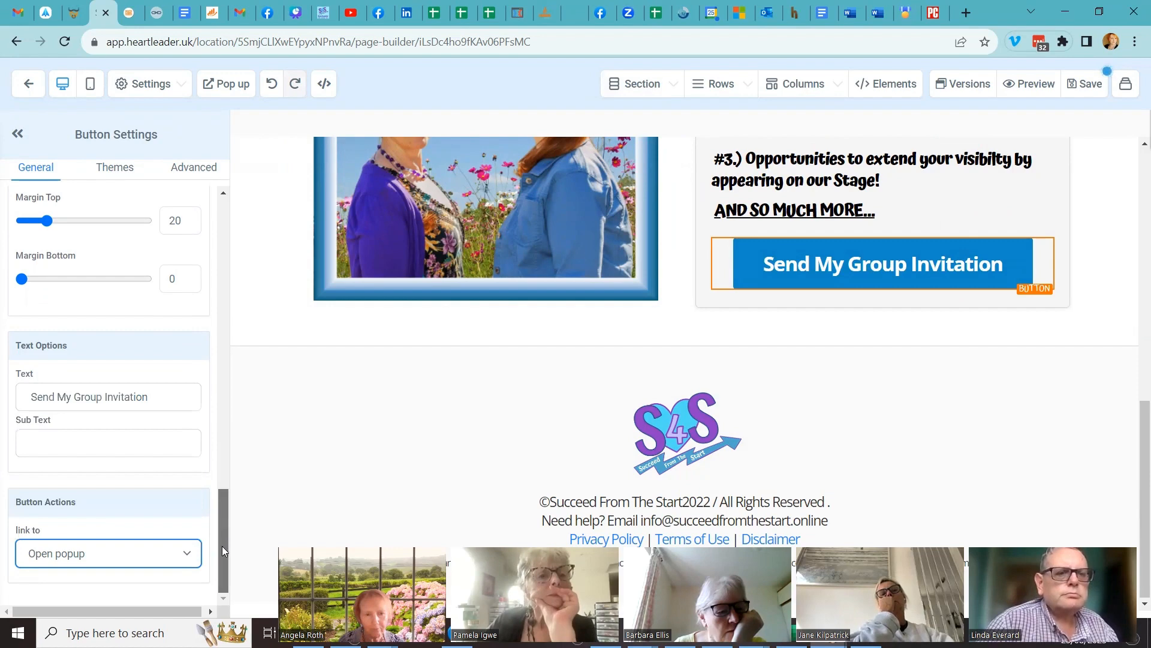
left_click(178, 560)
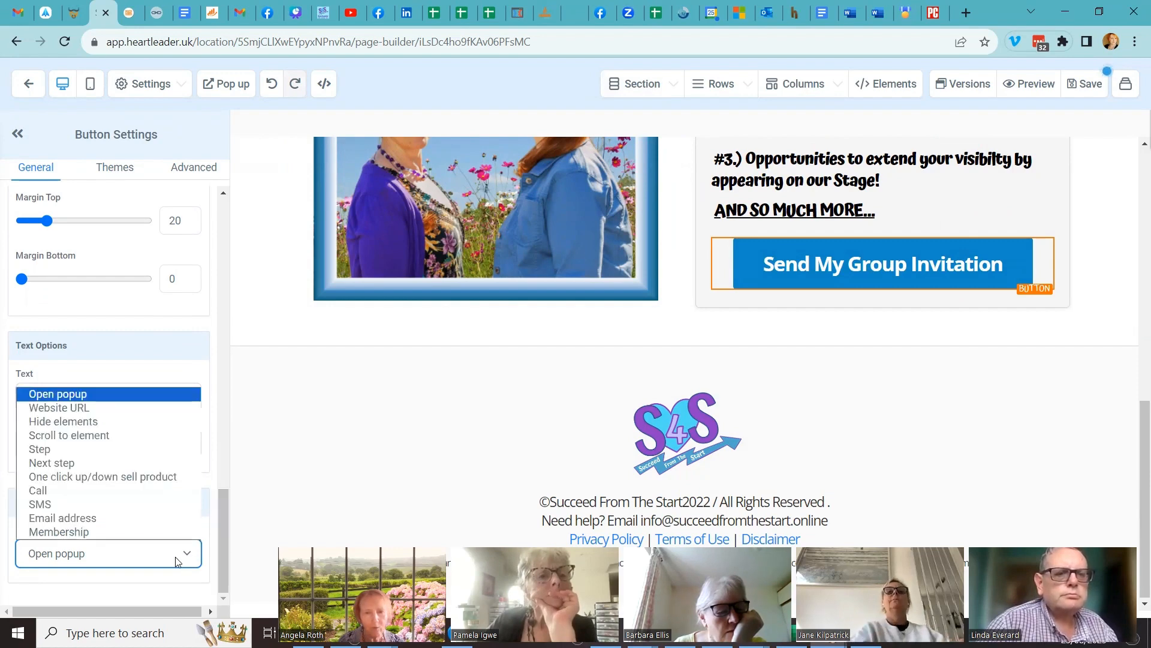
left_click(324, 449)
left_click(324, 450)
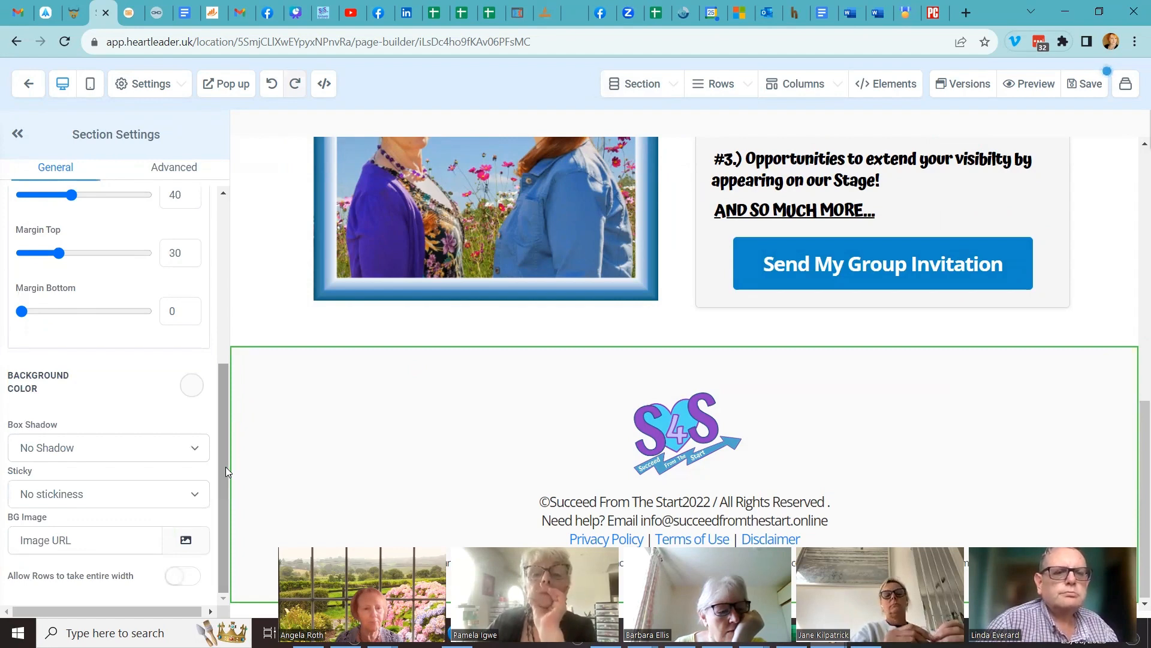
left_click_drag(226, 467, 225, 466)
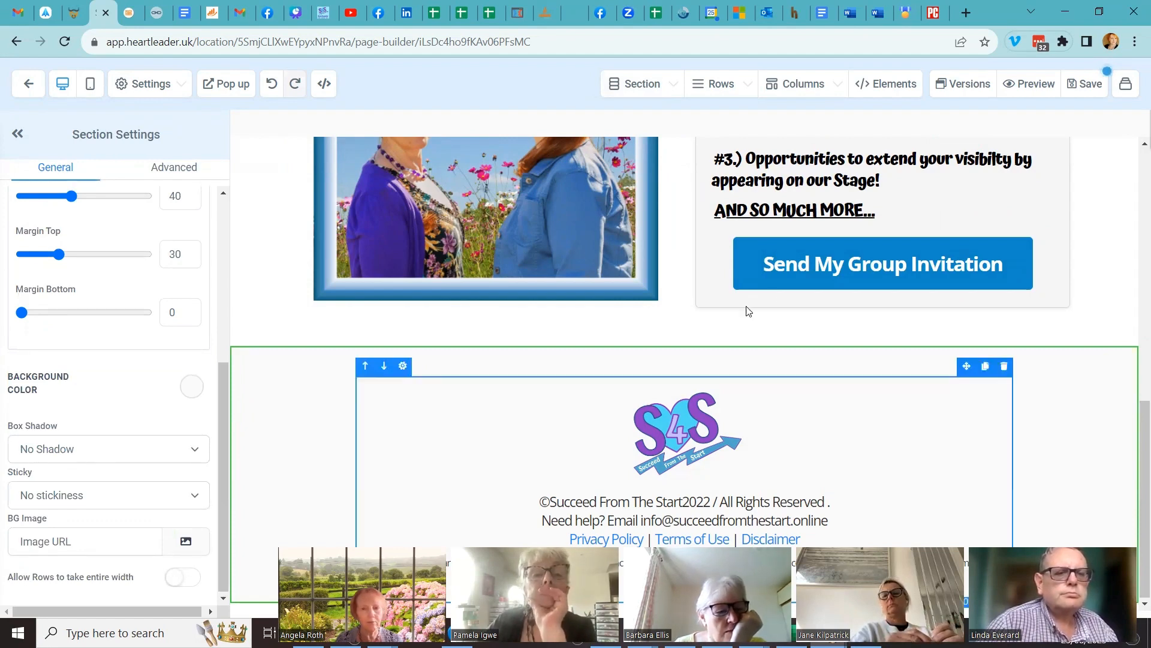
Step: Recheck the action of the "Send My Group Invitation" button, view the page's popup once more and close it
left_click(818, 275)
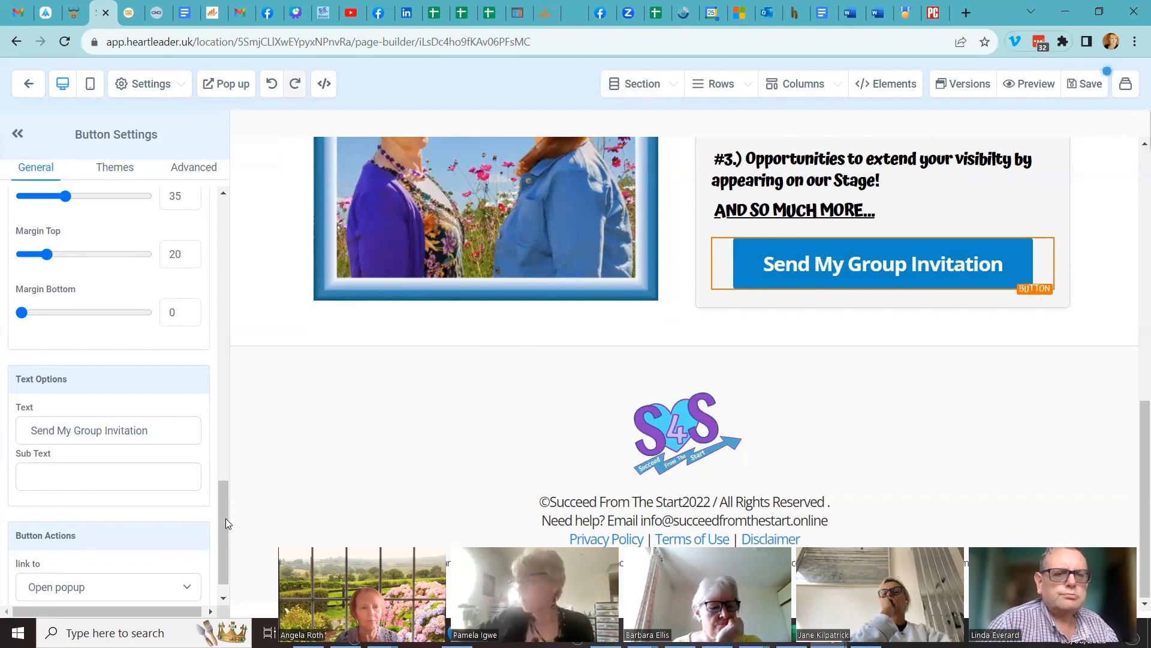
left_click(232, 89)
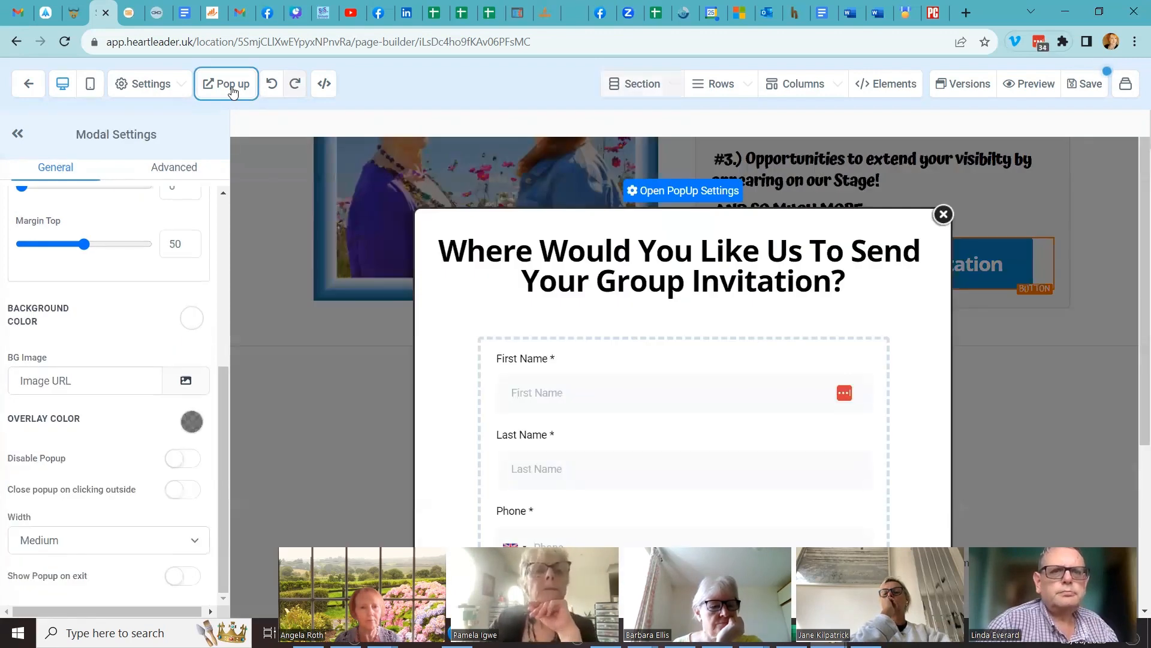
left_click(942, 215)
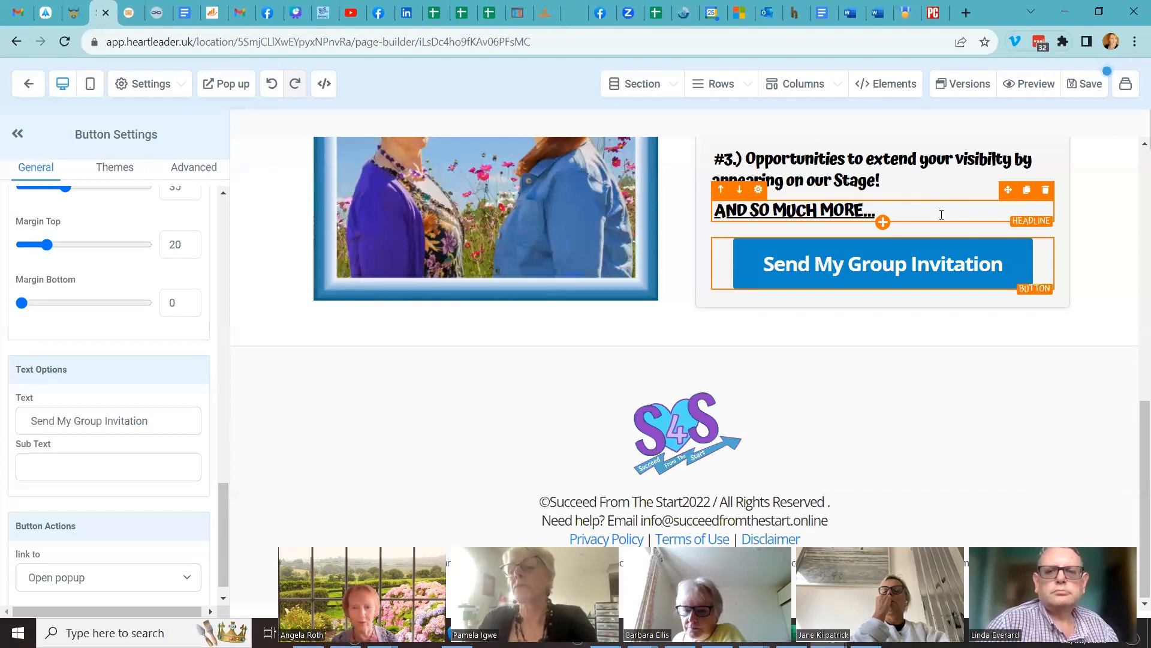
Step: Save the changes to the Group Building Landing Page
scroll(1135, 395, "up", 7)
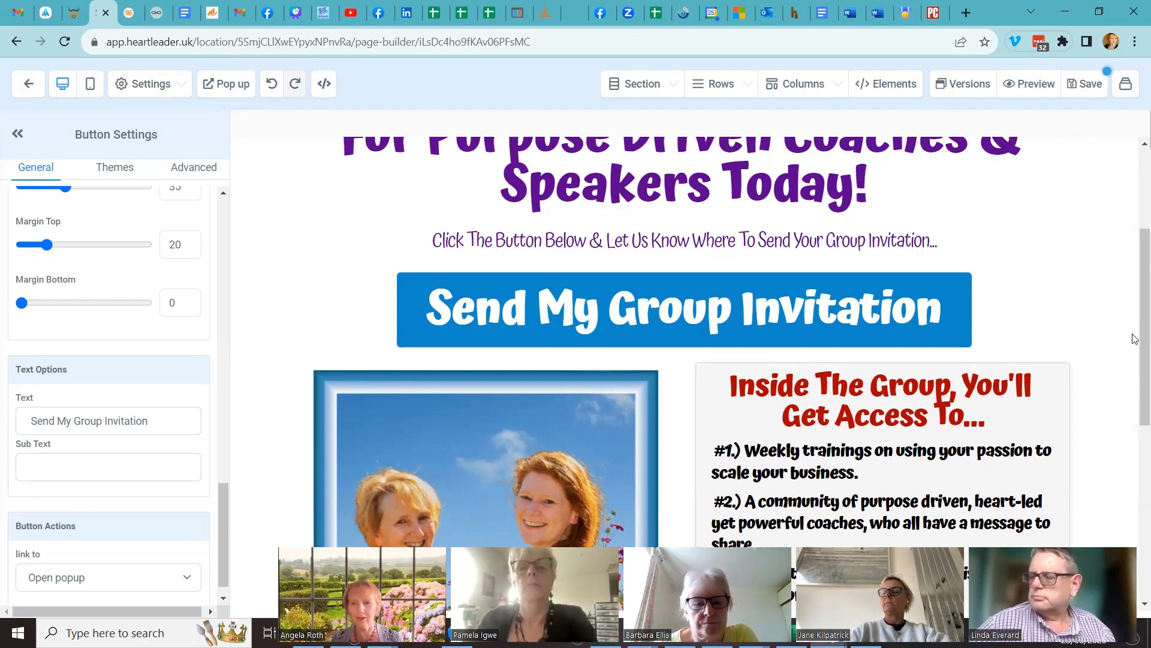
left_click(1089, 85)
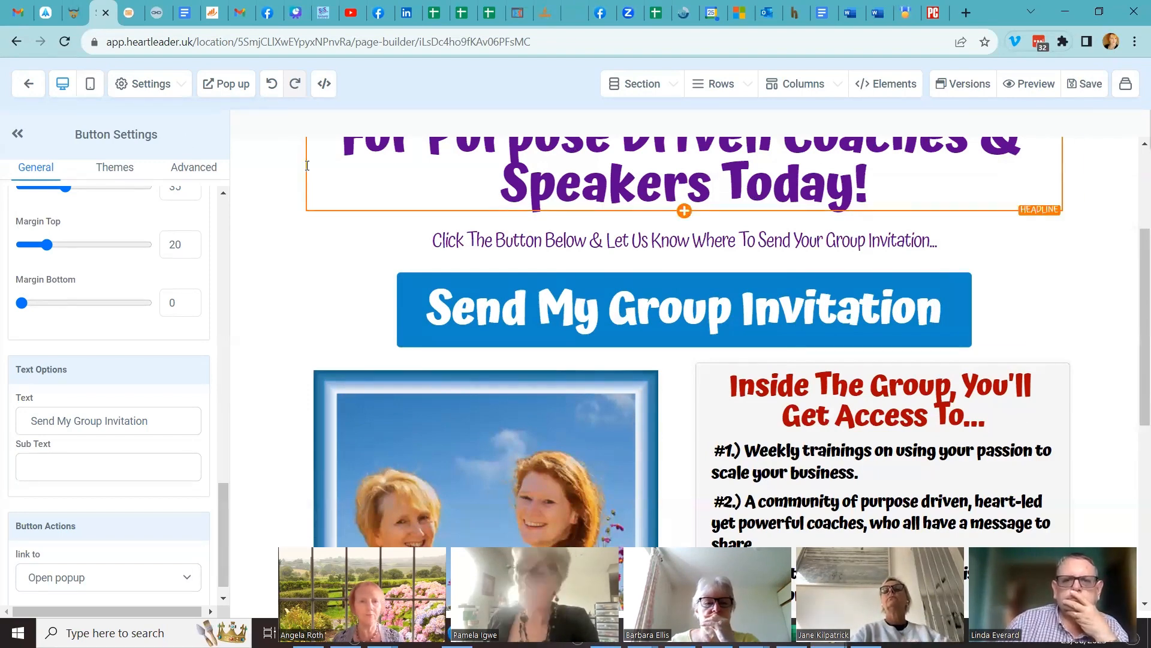
scroll(307, 165, "up", 3)
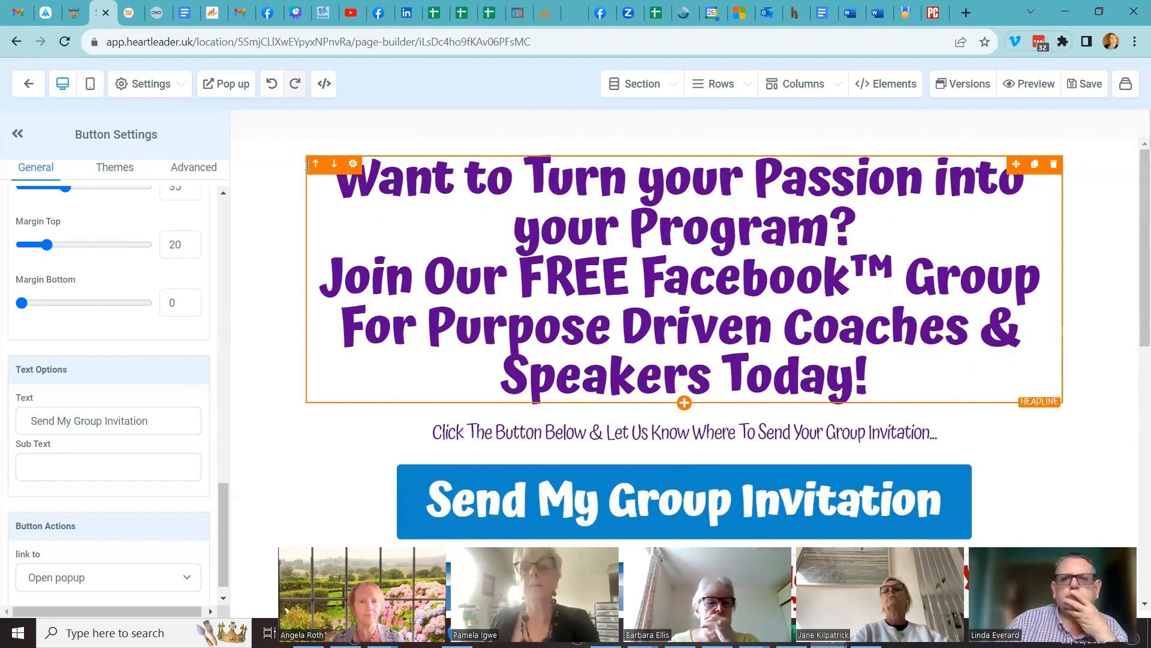
Step: Return to the Join Group funnel's steps and open the Thank You page for editing
left_click(30, 91)
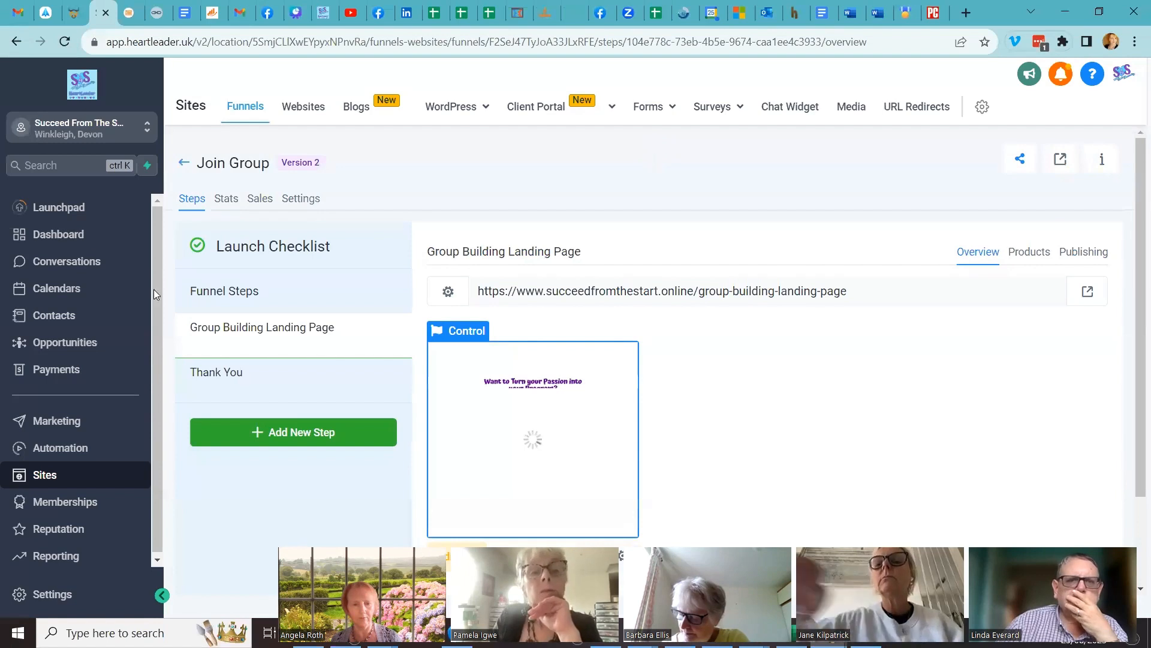
left_click(271, 377)
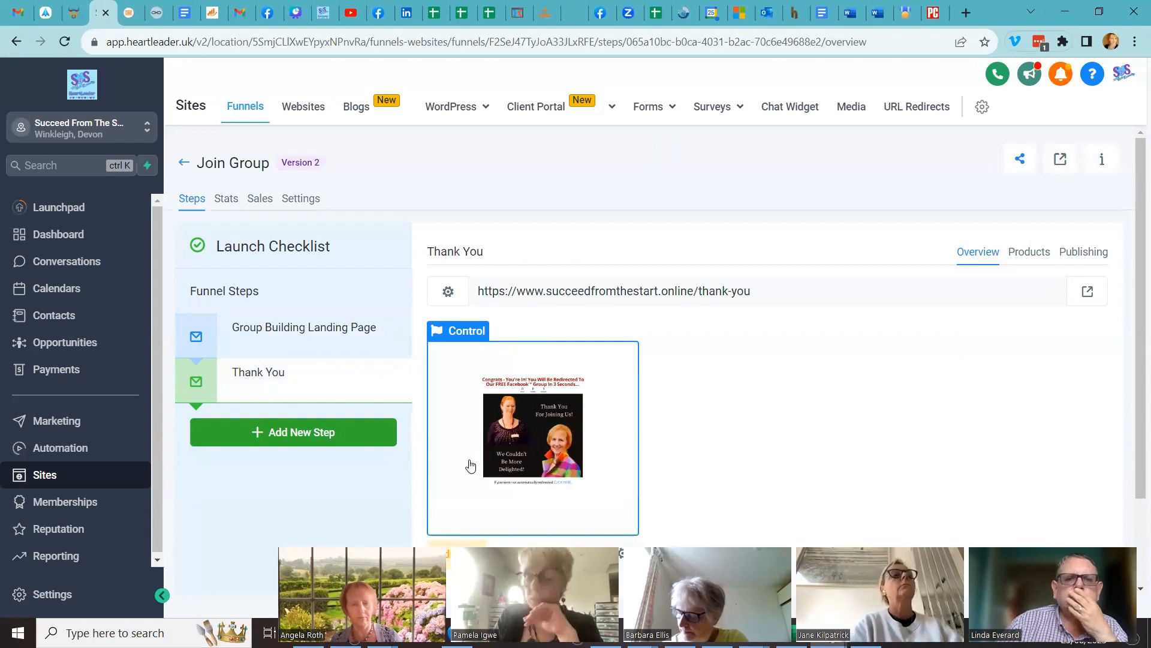
left_click(568, 433)
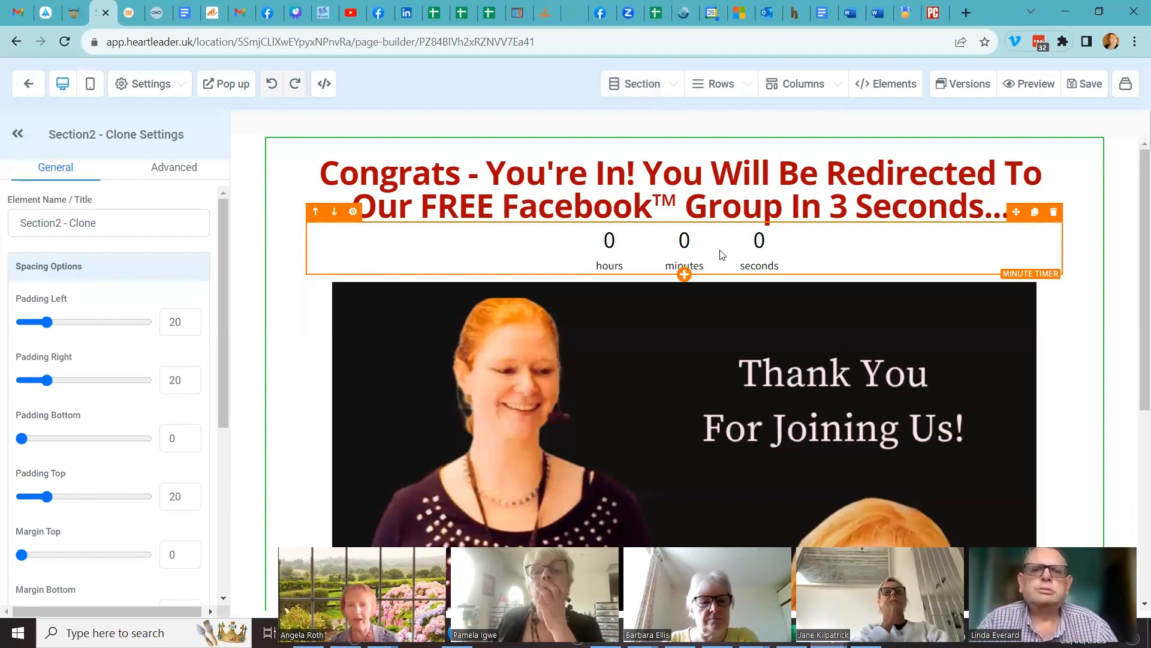
Step: Browse the elements that can be added below the minute timer, including the countdown types, and close the list without adding any
left_click(684, 275)
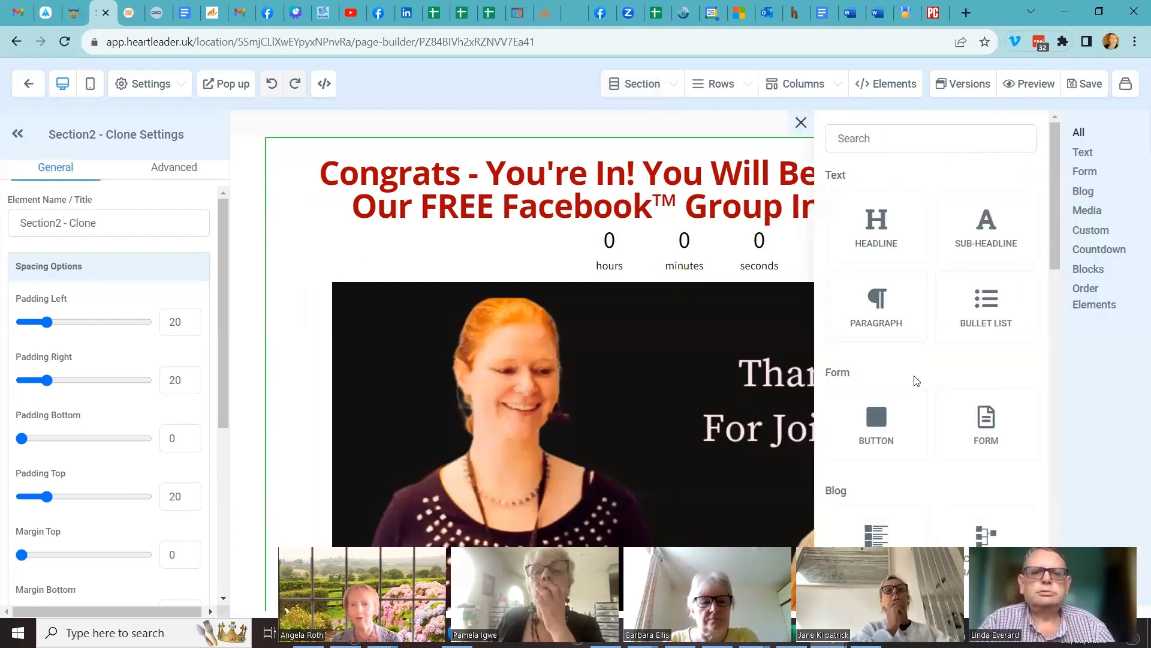
scroll(914, 379, "down", 6)
scroll(915, 381, "down", 10)
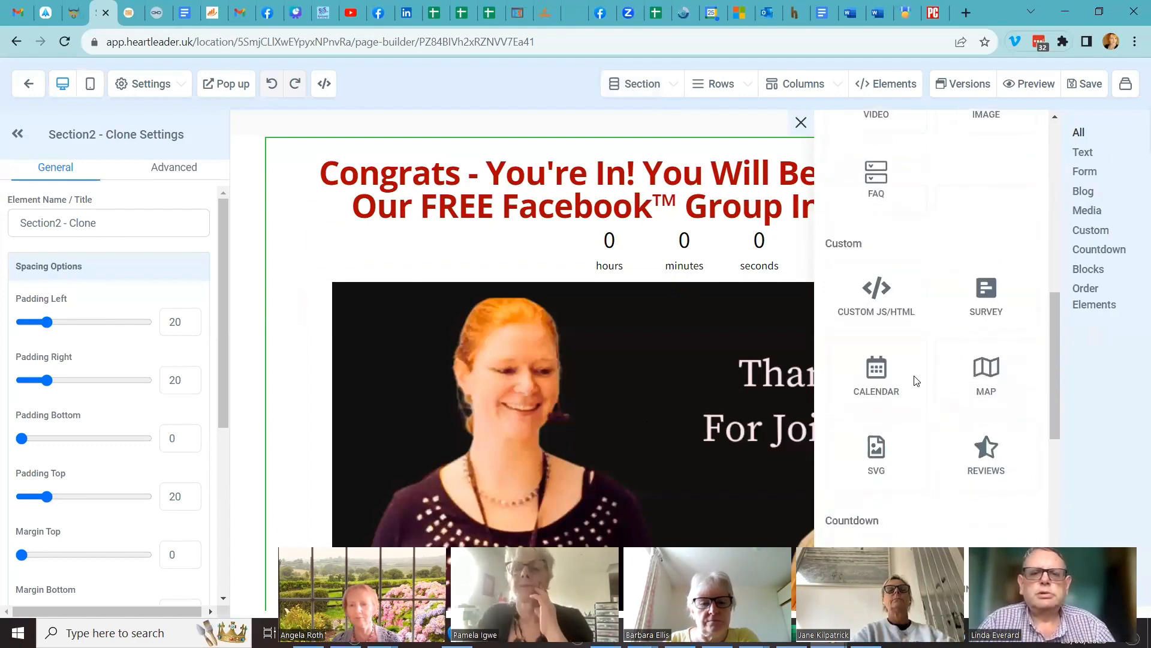
scroll(916, 381, "up", 2)
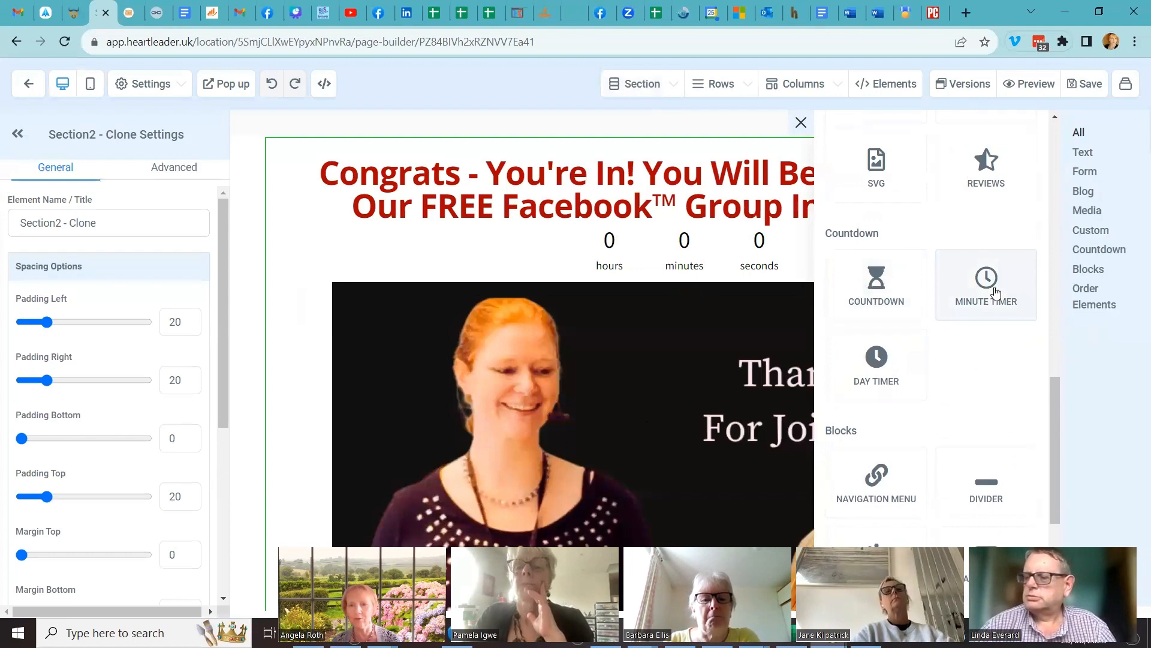
scroll(932, 201, "up", 8)
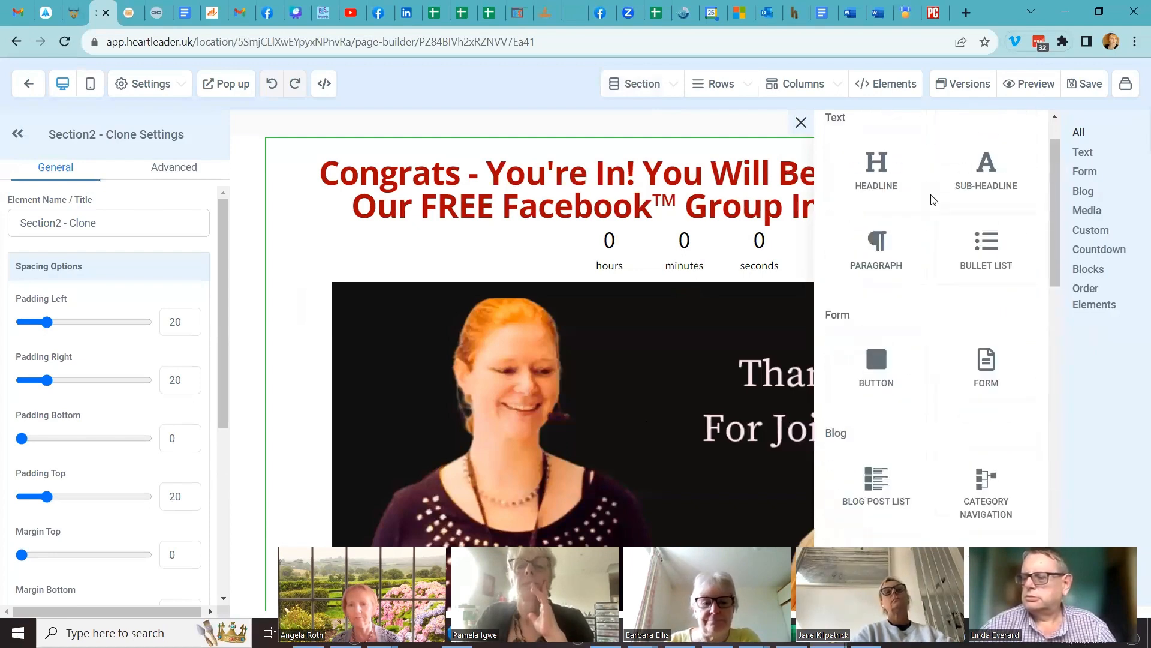
left_click(802, 122)
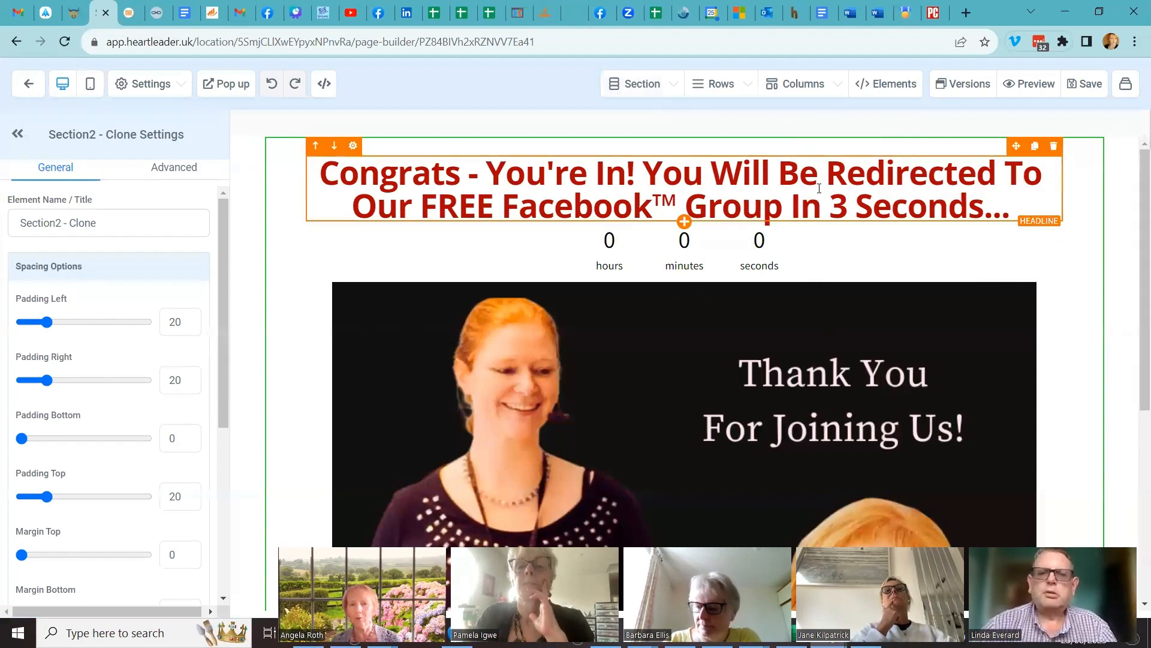
Step: Examine the link options for the "Congrats - You're In!" headline, including the window choices, and leave without adding a link
scroll(819, 188, "down", 1)
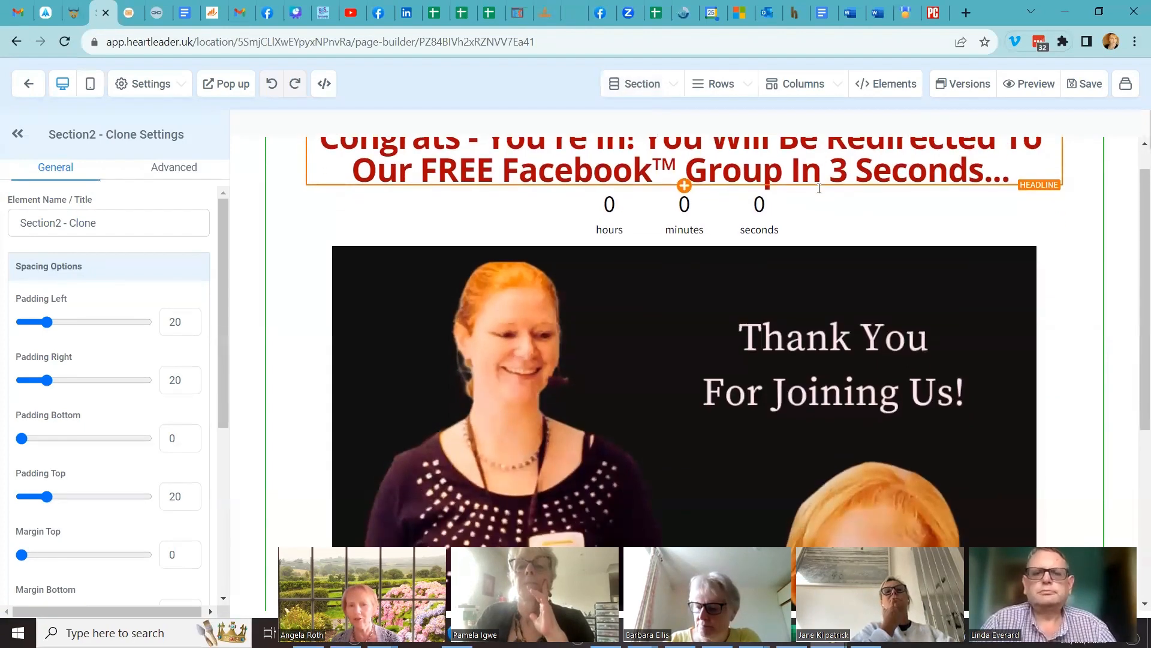
scroll(819, 188, "up", 1)
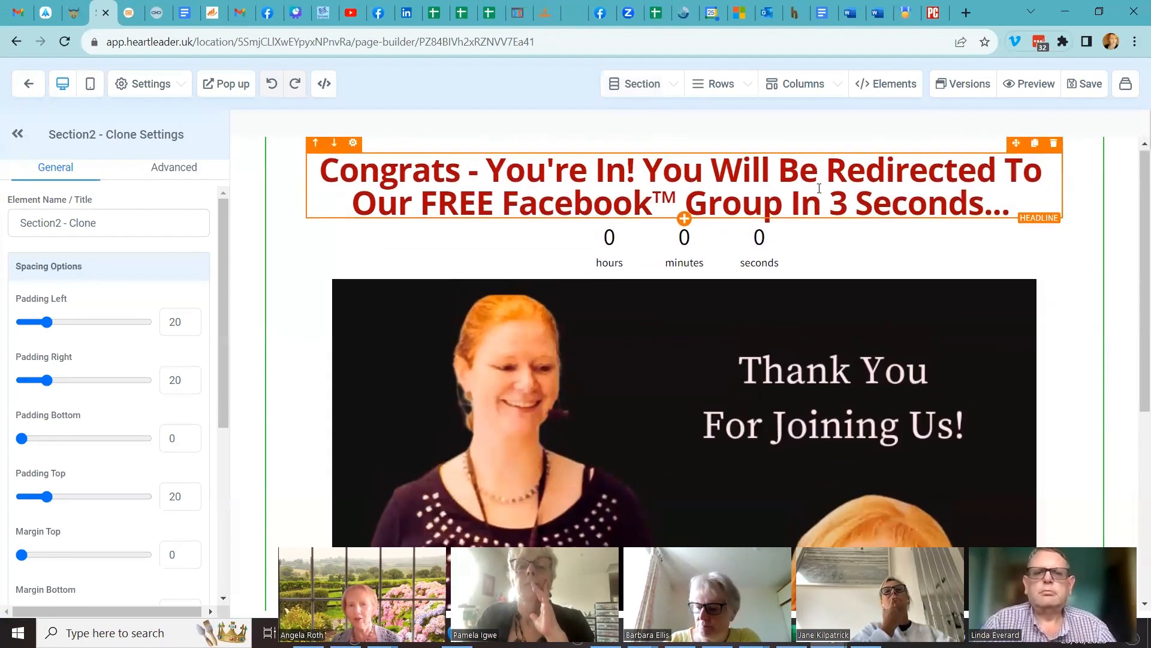
left_click(849, 176)
scroll(866, 350, "down", 3)
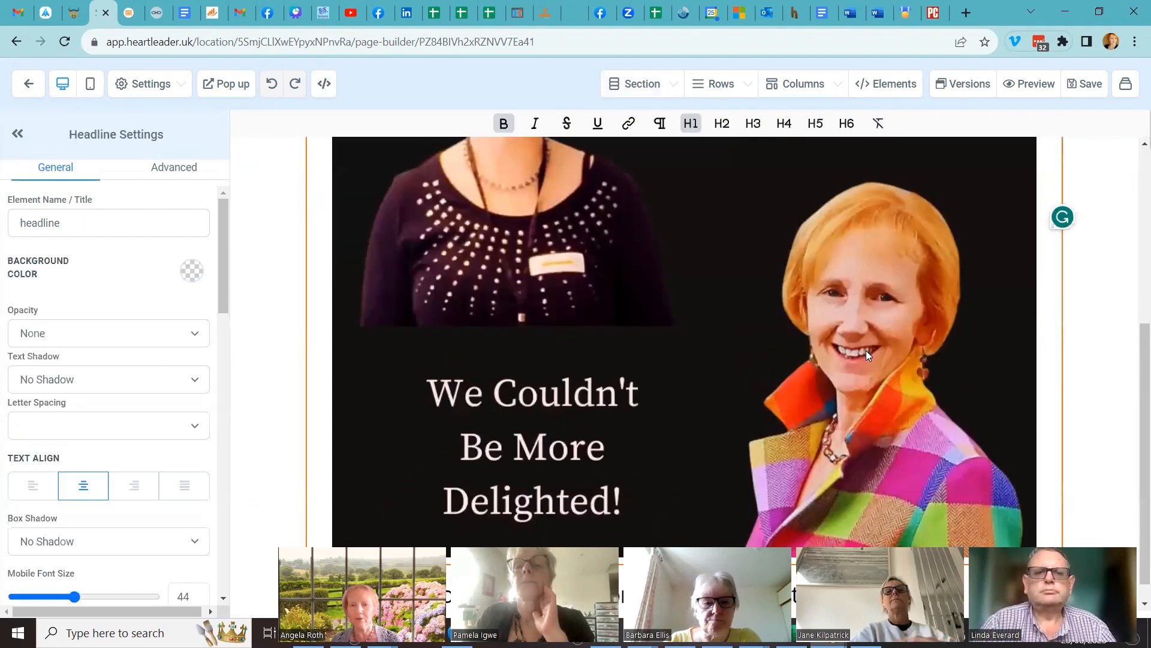
scroll(866, 350, "up", 3)
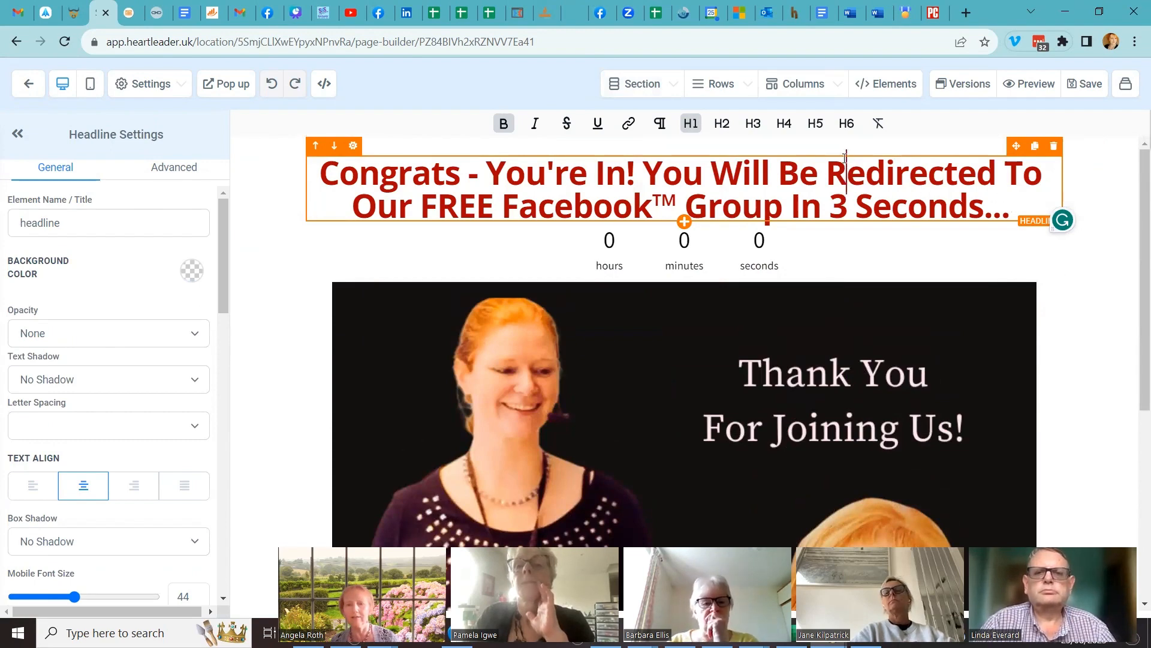
left_click(630, 123)
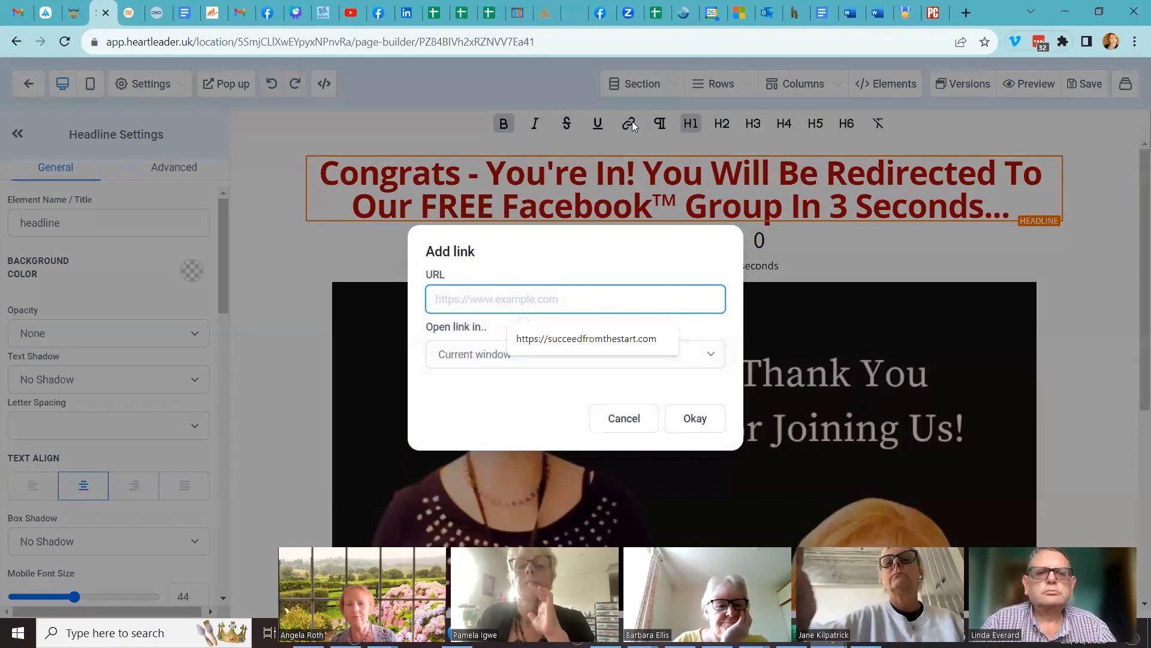
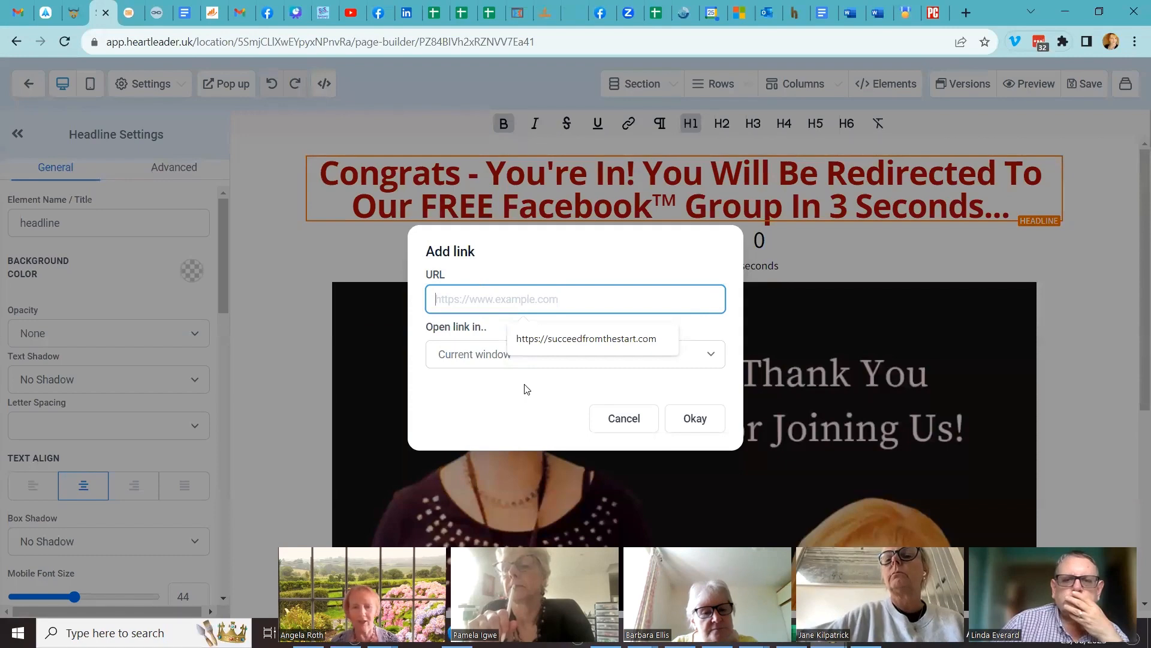
left_click(711, 361)
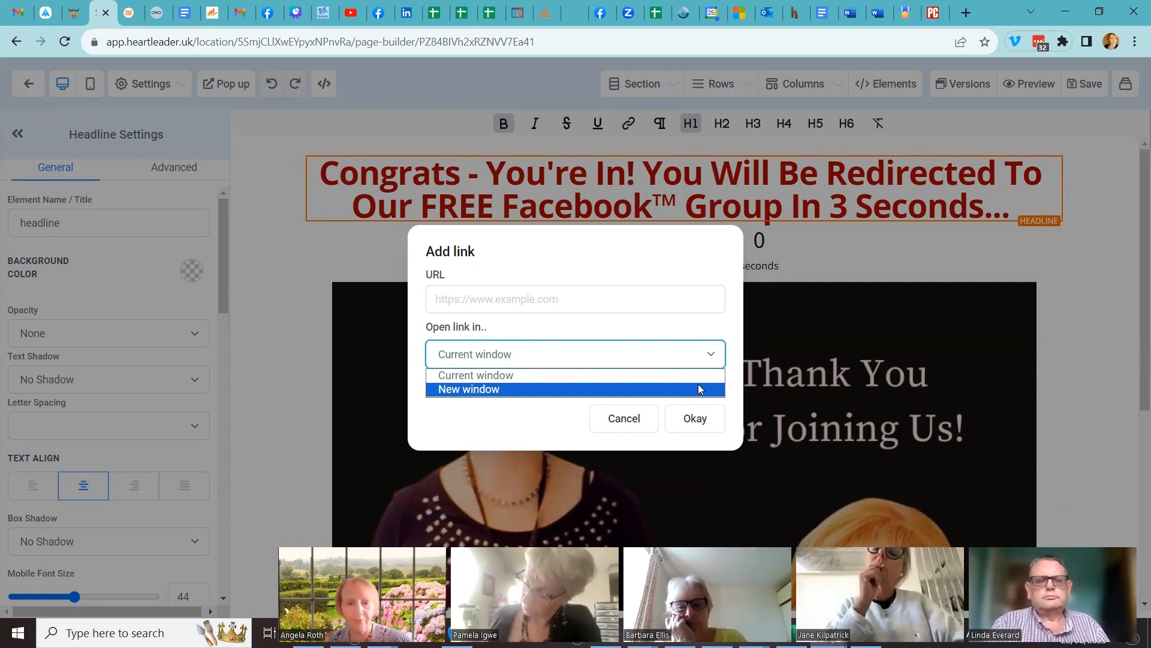
left_click(857, 251)
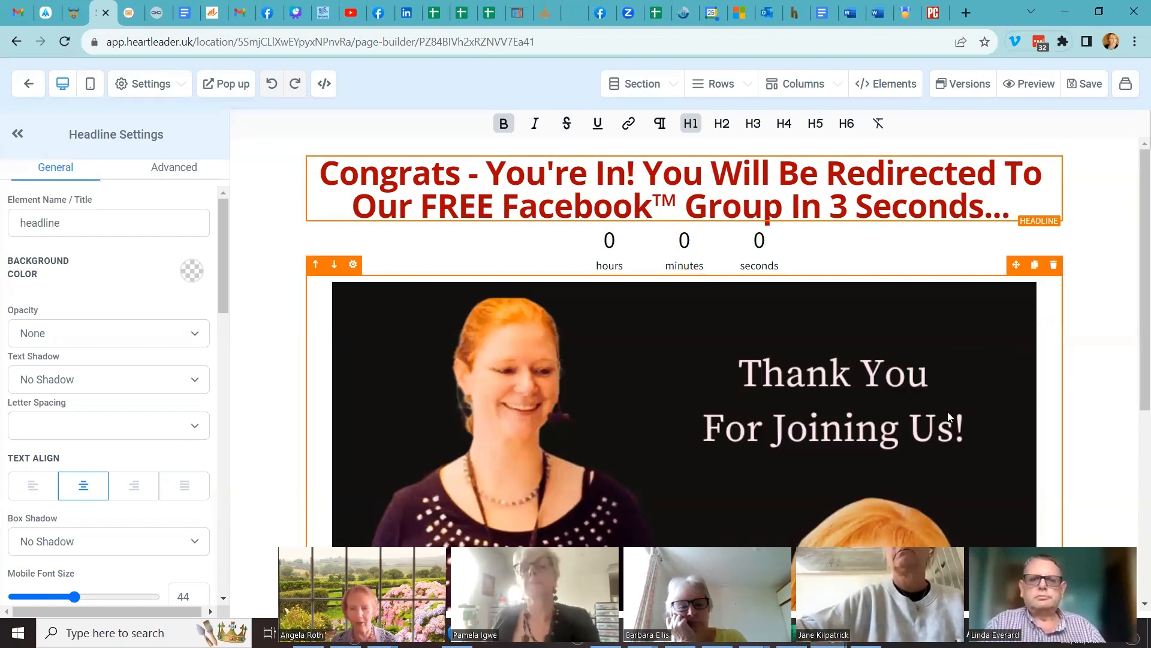
Step: Look over the Thank You page once more and return to the Join Group funnel's steps
scroll(948, 412, "down", 5)
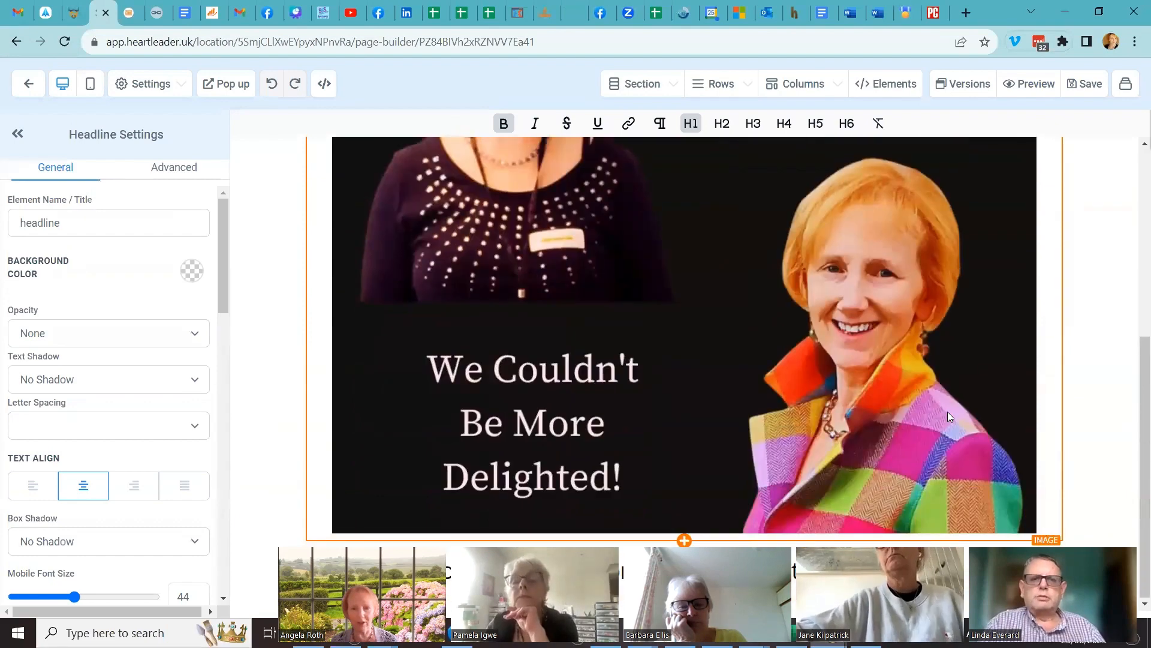
scroll(948, 412, "up", 5)
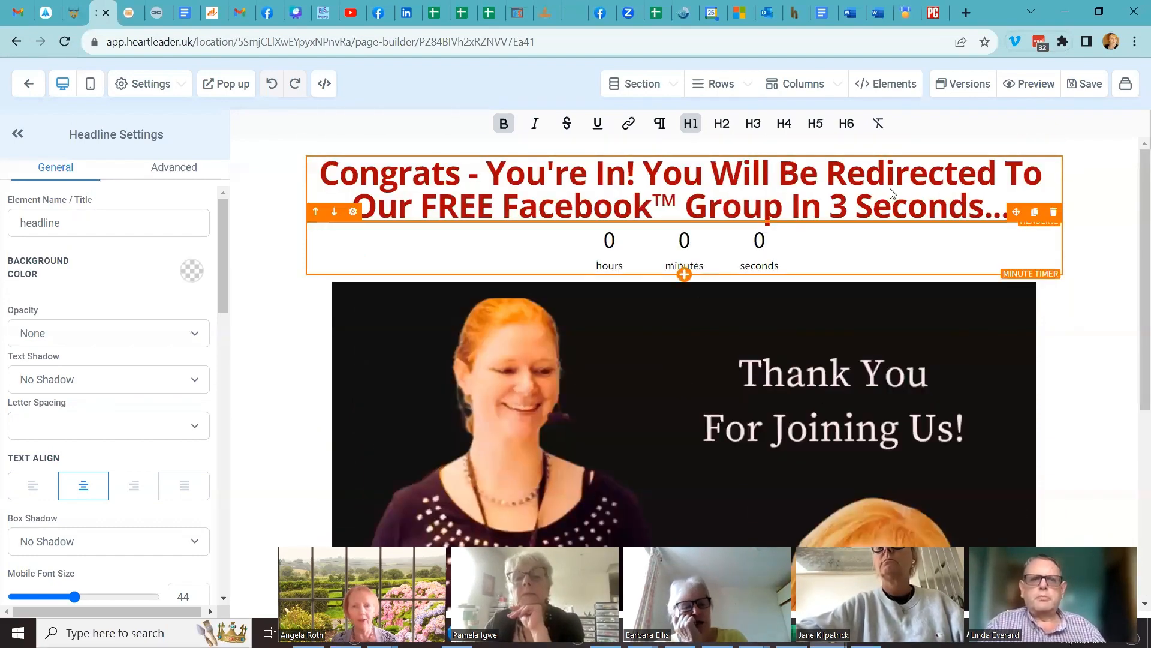
left_click(32, 93)
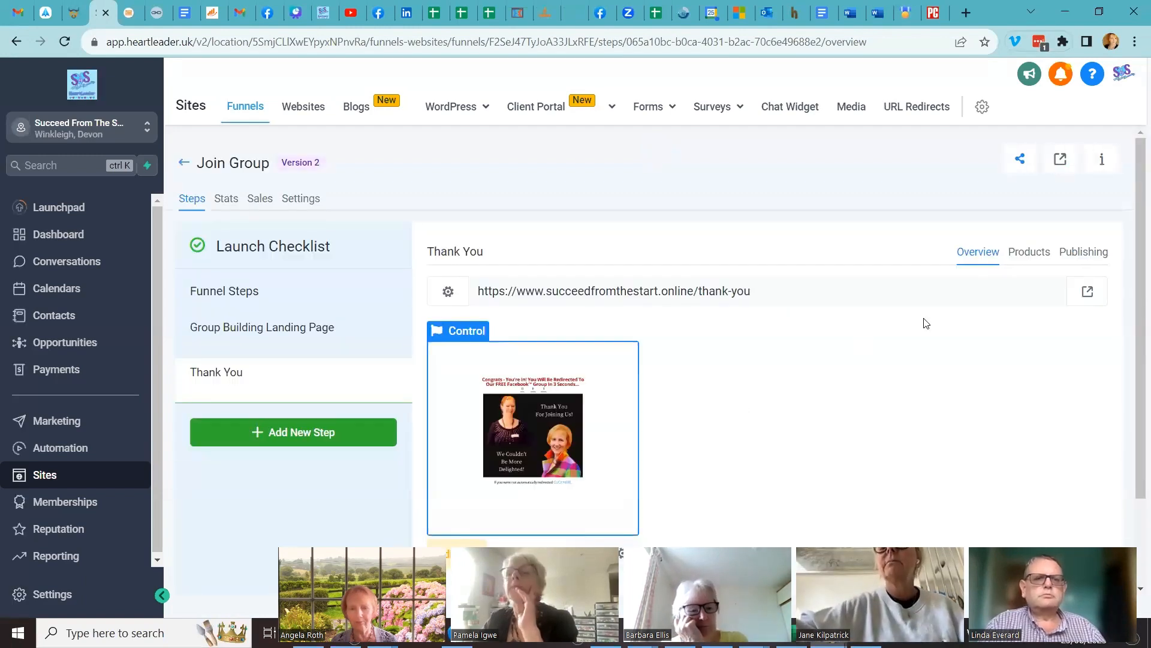
Step: Preview the live Join Group landing page from start to footer and close the preview
left_click(1062, 161)
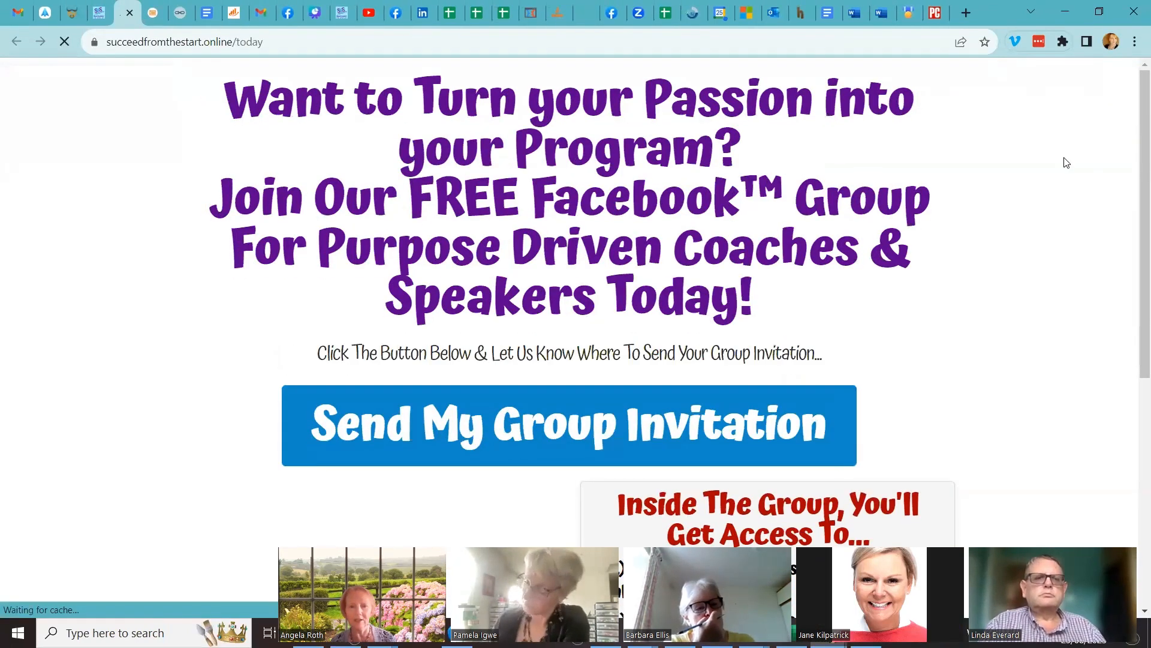
scroll(1105, 231, "down", 5)
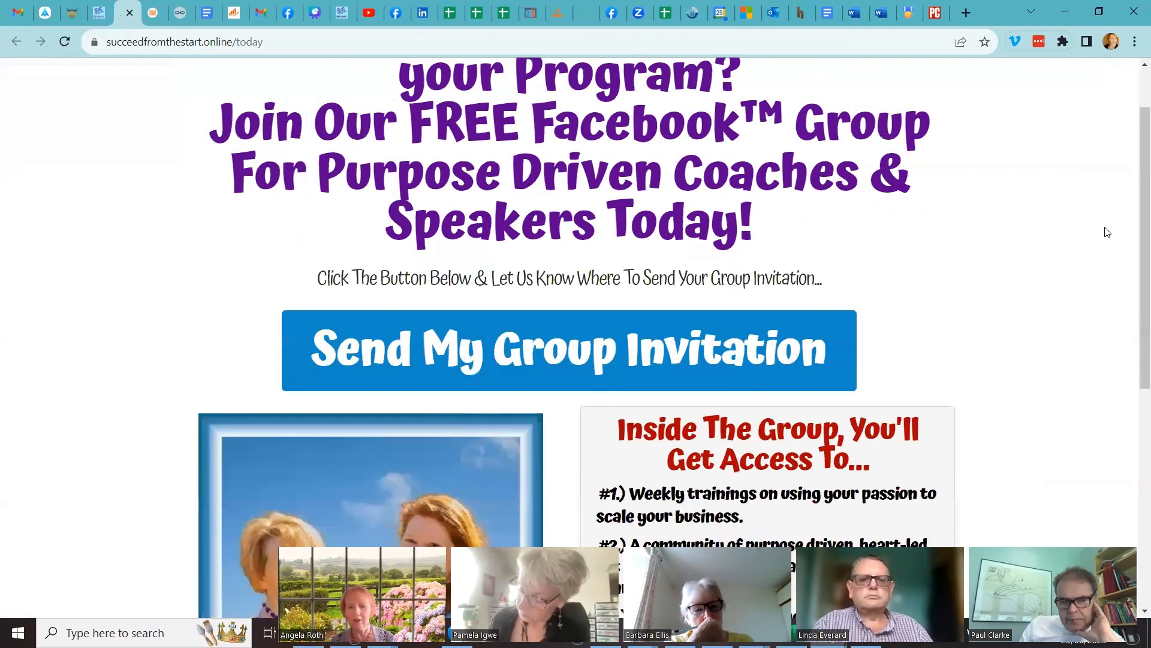
scroll(1107, 232, "down", 3)
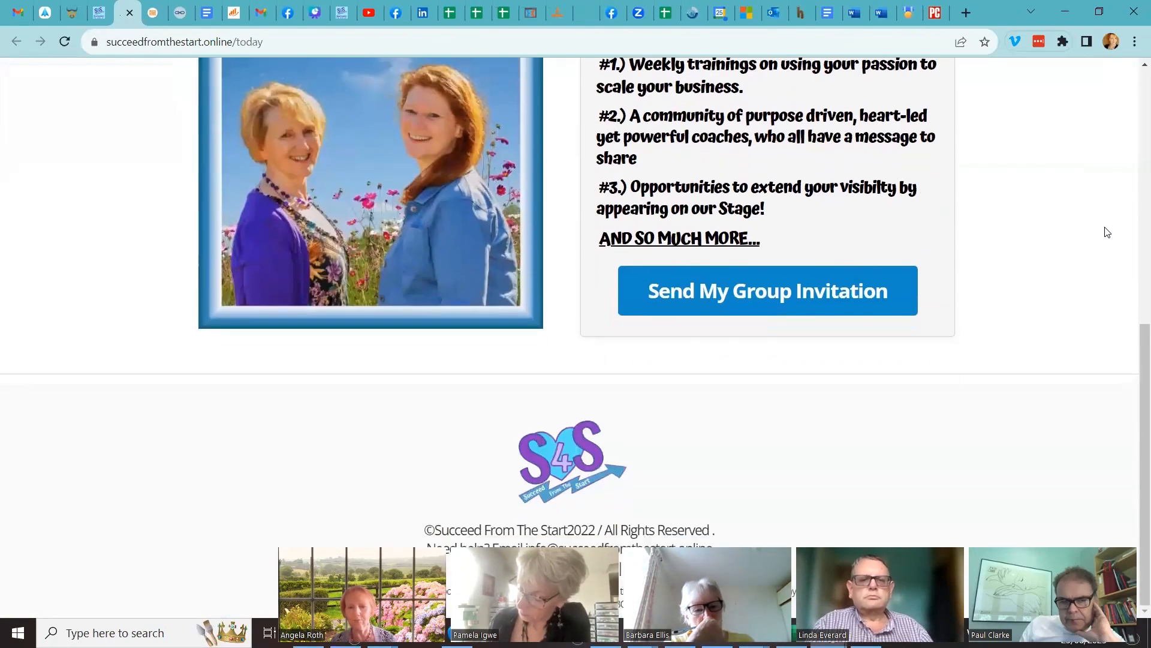
scroll(1107, 232, "up", 4)
scroll(1107, 232, "up", 4)
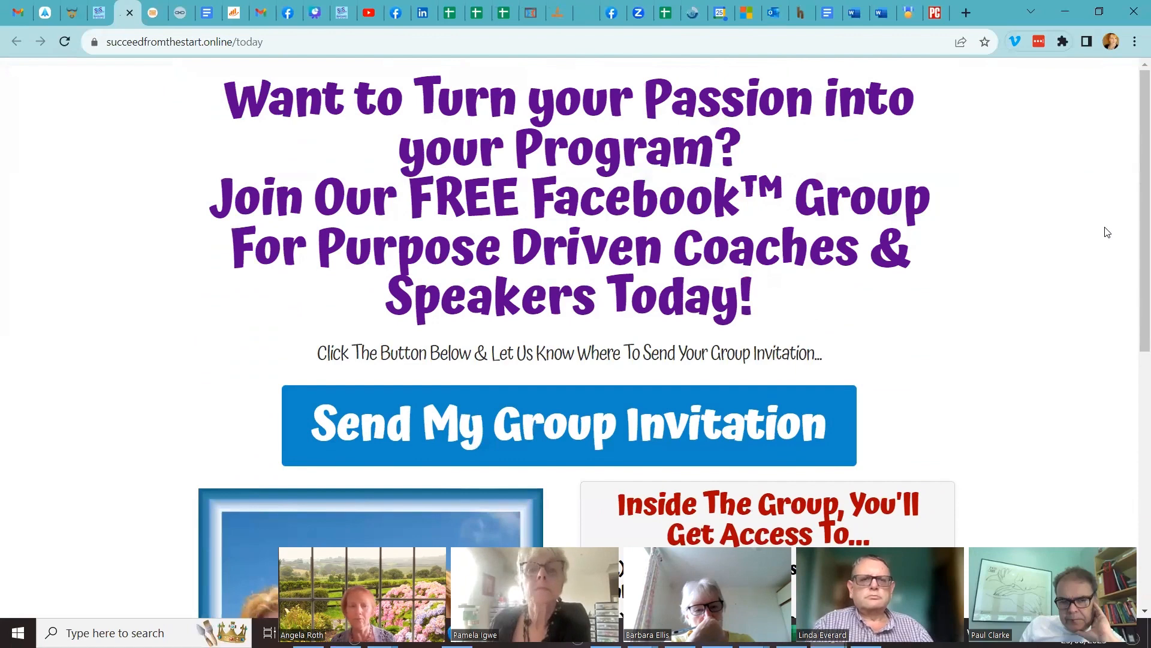
left_click(130, 13)
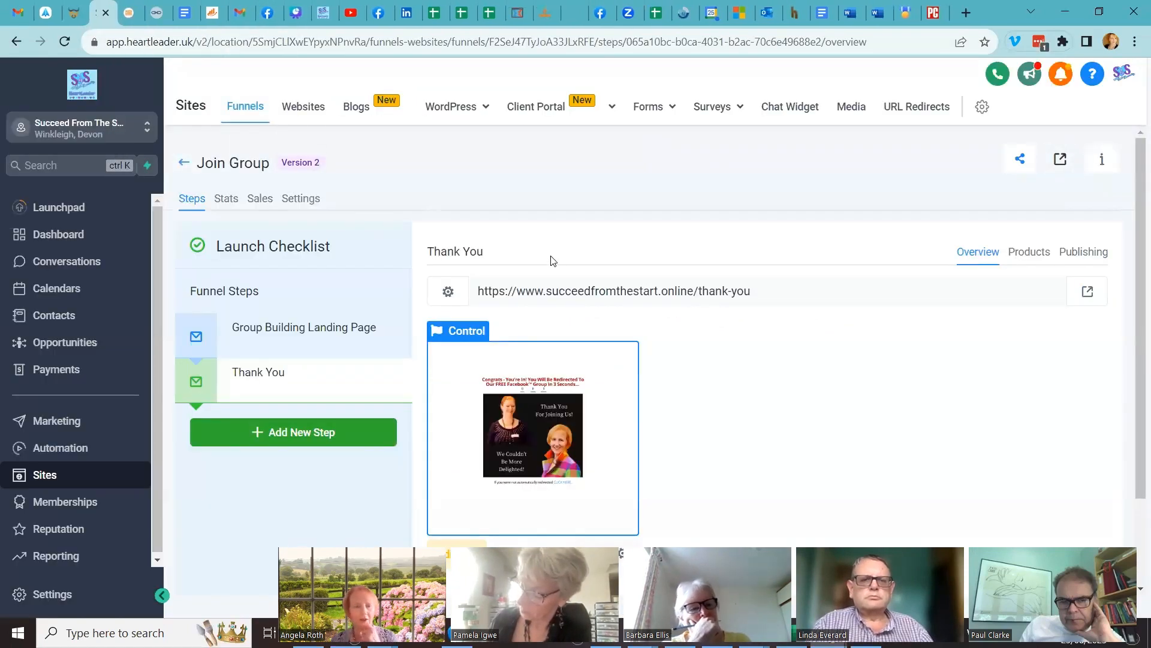
Step: Open the Group Building Landing Page of the Join Group funnel for editing
scroll(553, 266, "down", 2)
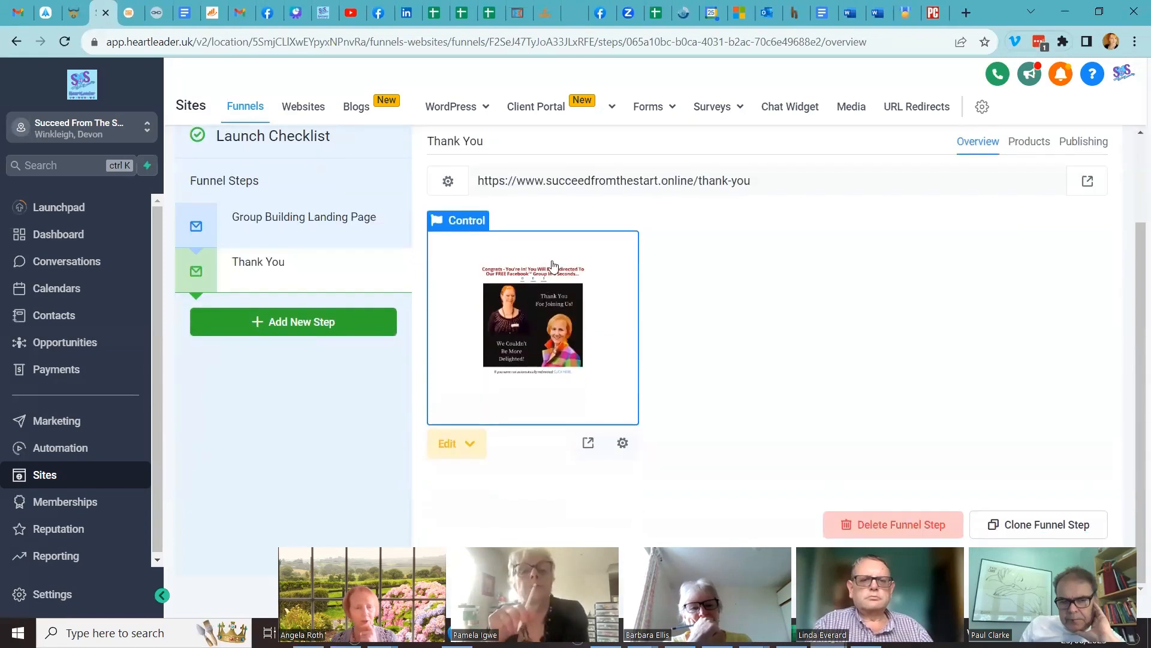
left_click(311, 224)
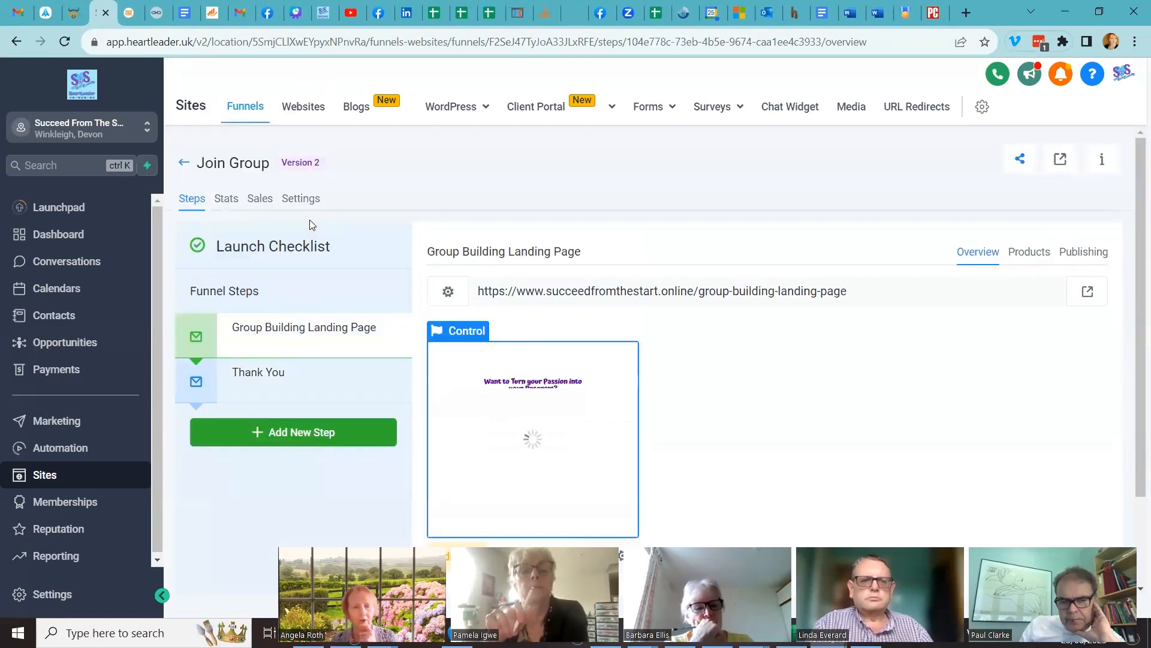
left_click(531, 435)
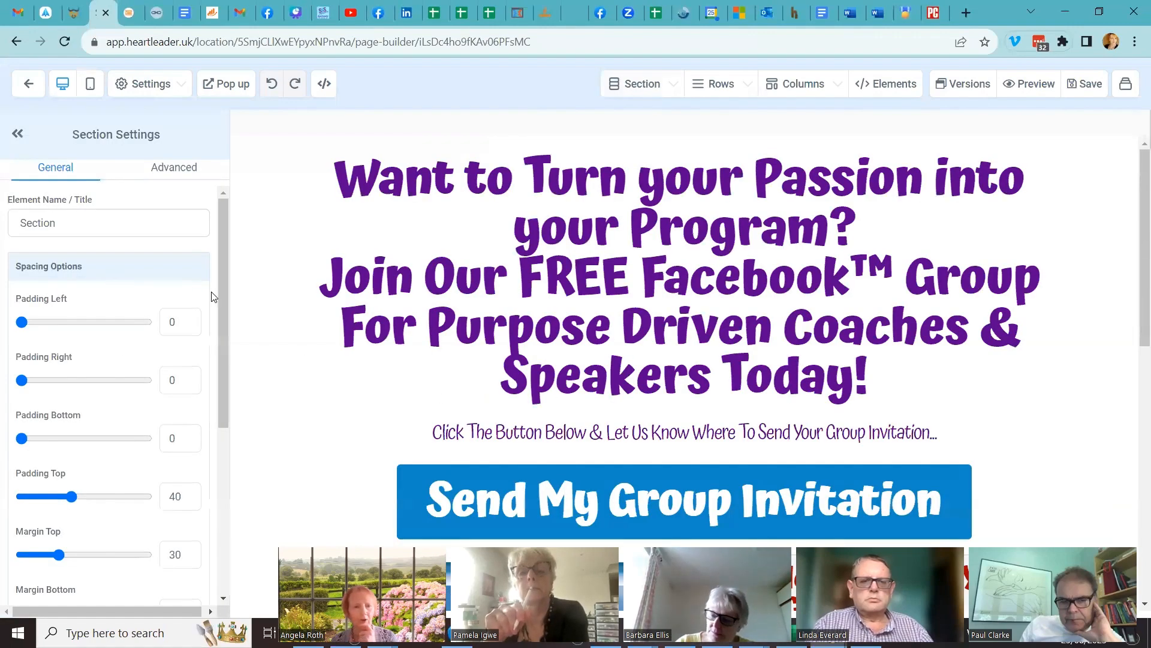
Step: Set the button effect of the lower "Send My Group Invitation" button, under the list of group benefits, to Rocking (loop)
left_click_drag(224, 294, 222, 497)
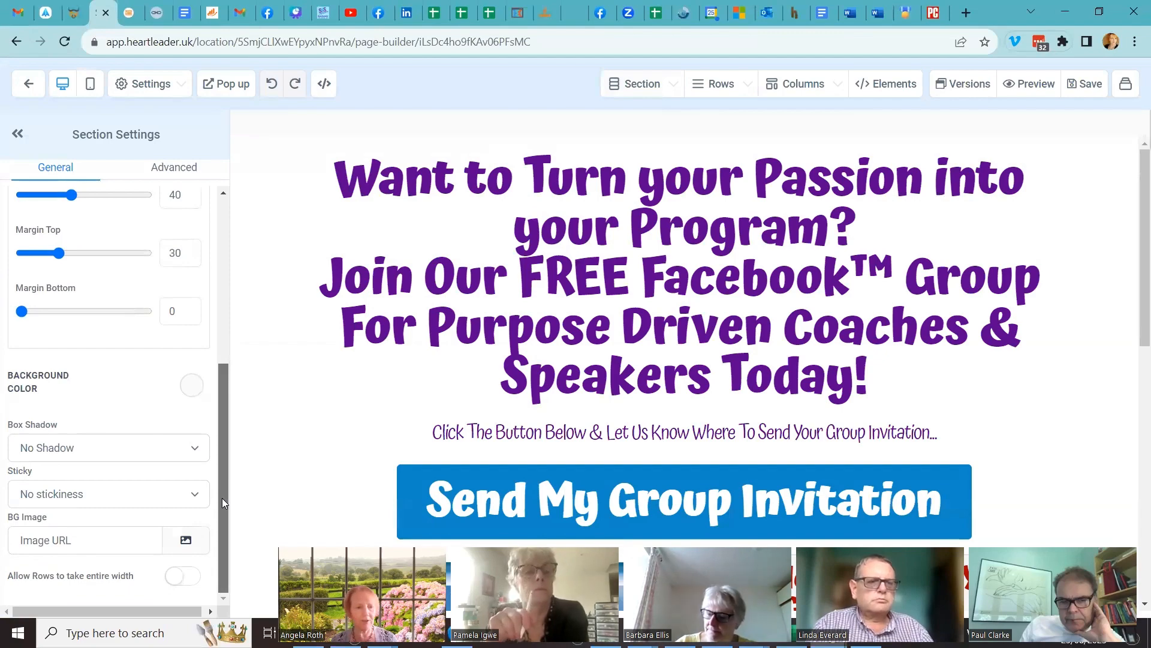
scroll(532, 521, "down", 4)
scroll(532, 520, "down", 6)
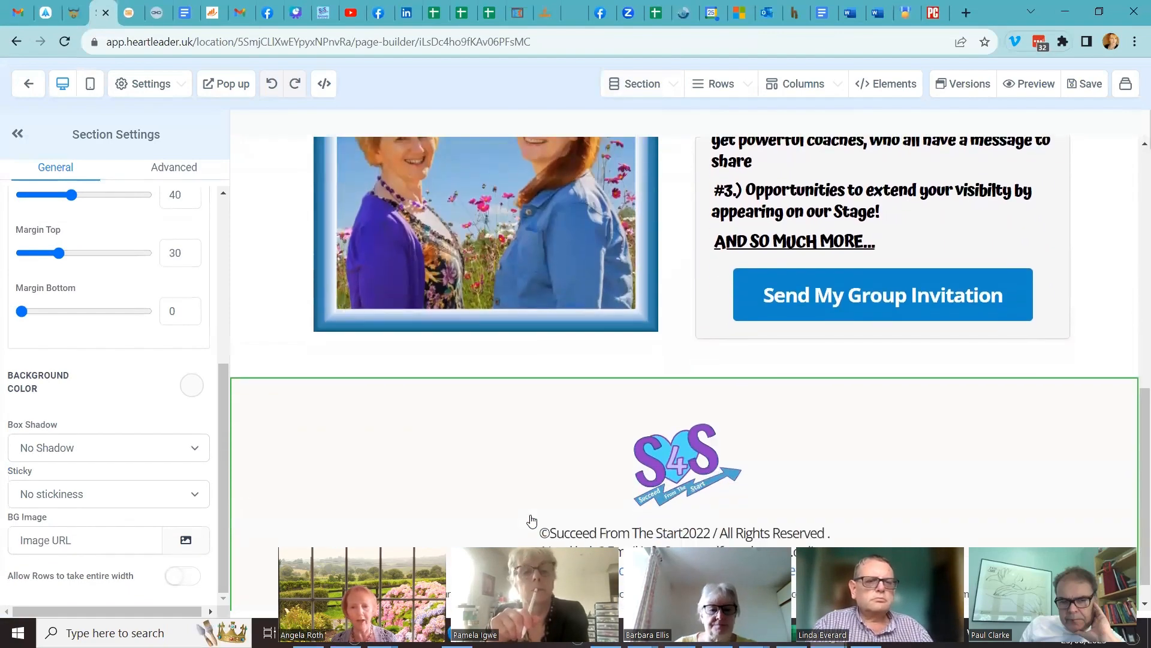
left_click(861, 289)
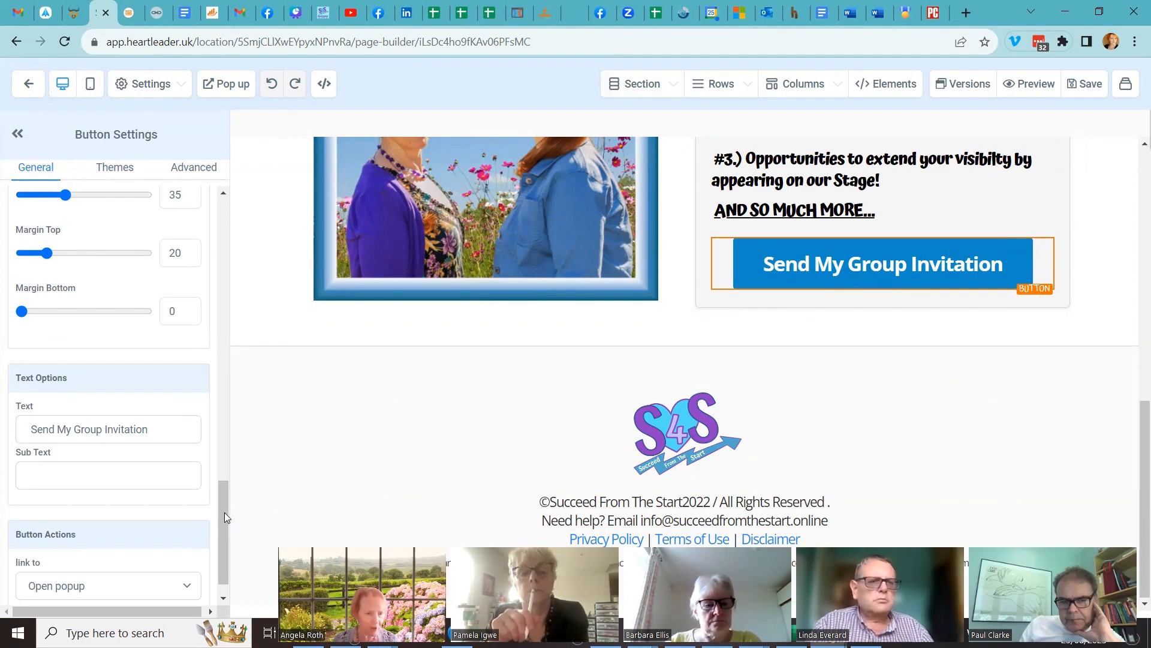
scroll(225, 512, "down", 1)
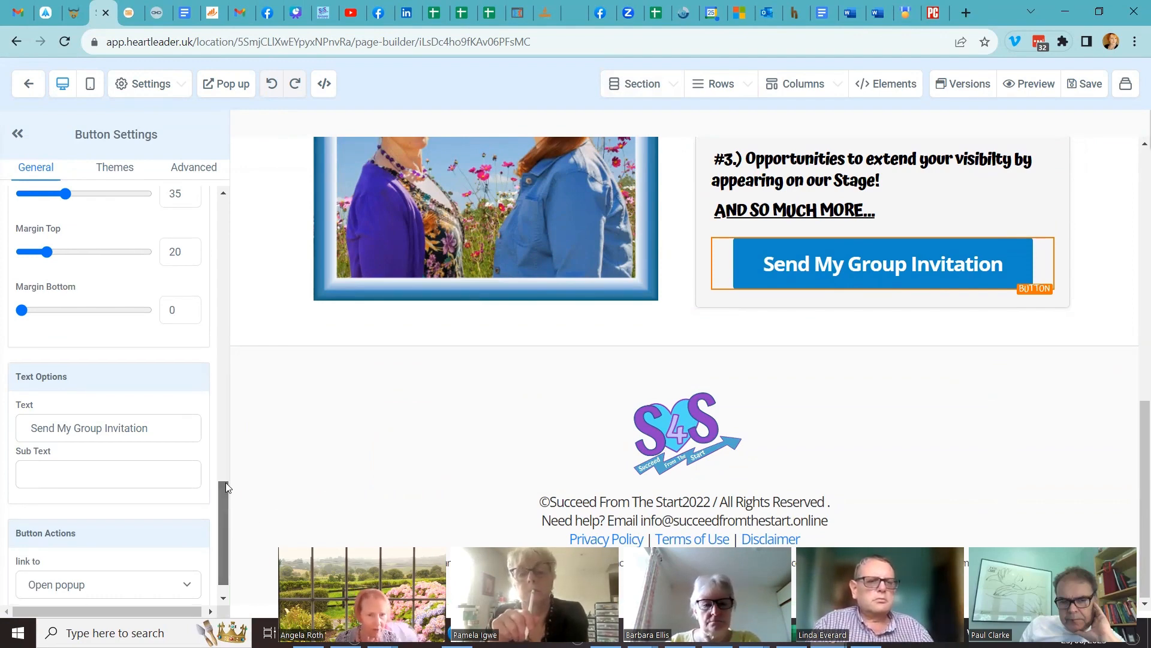
scroll(219, 502, "down", 2)
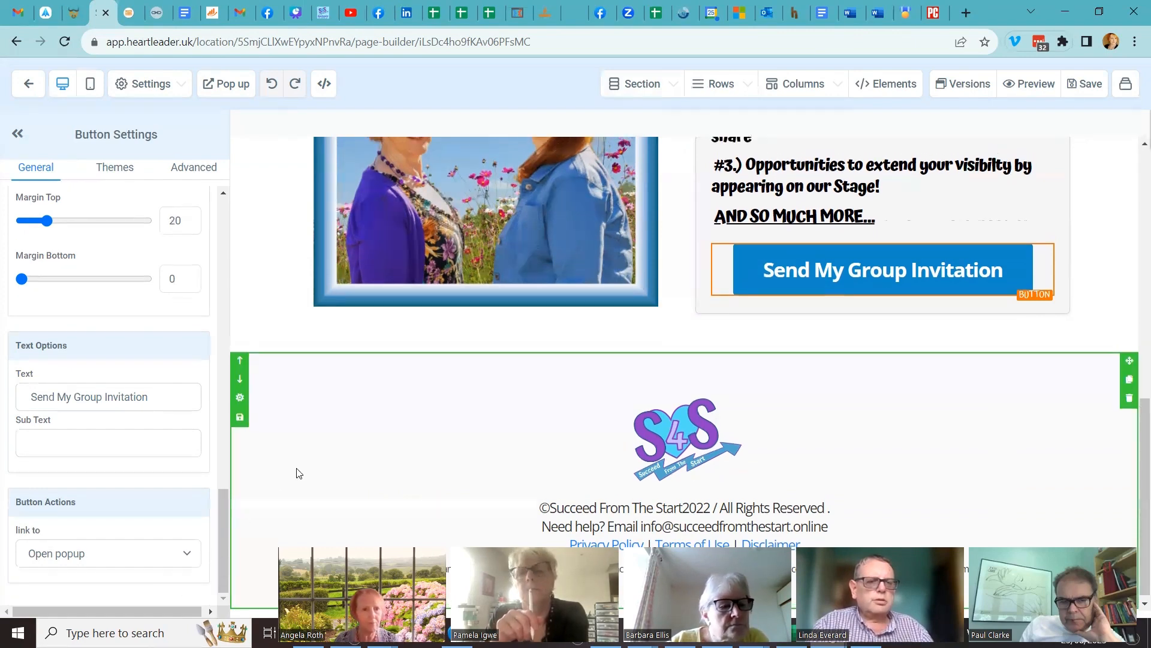
left_click(193, 173)
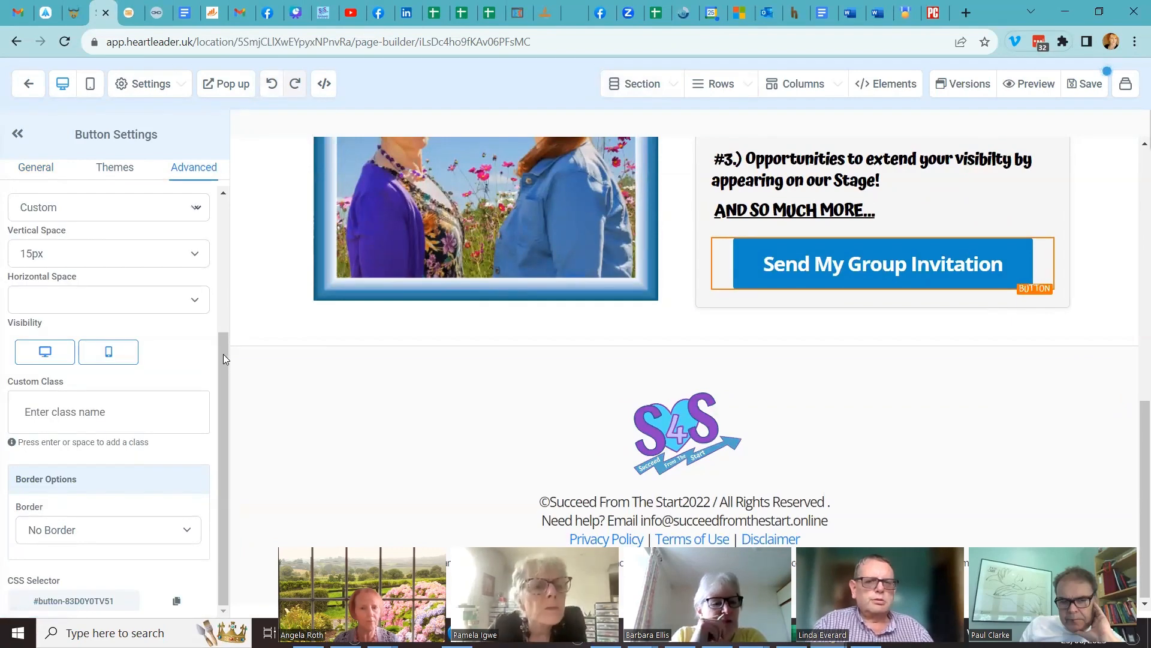
left_click_drag(223, 355, 237, 208)
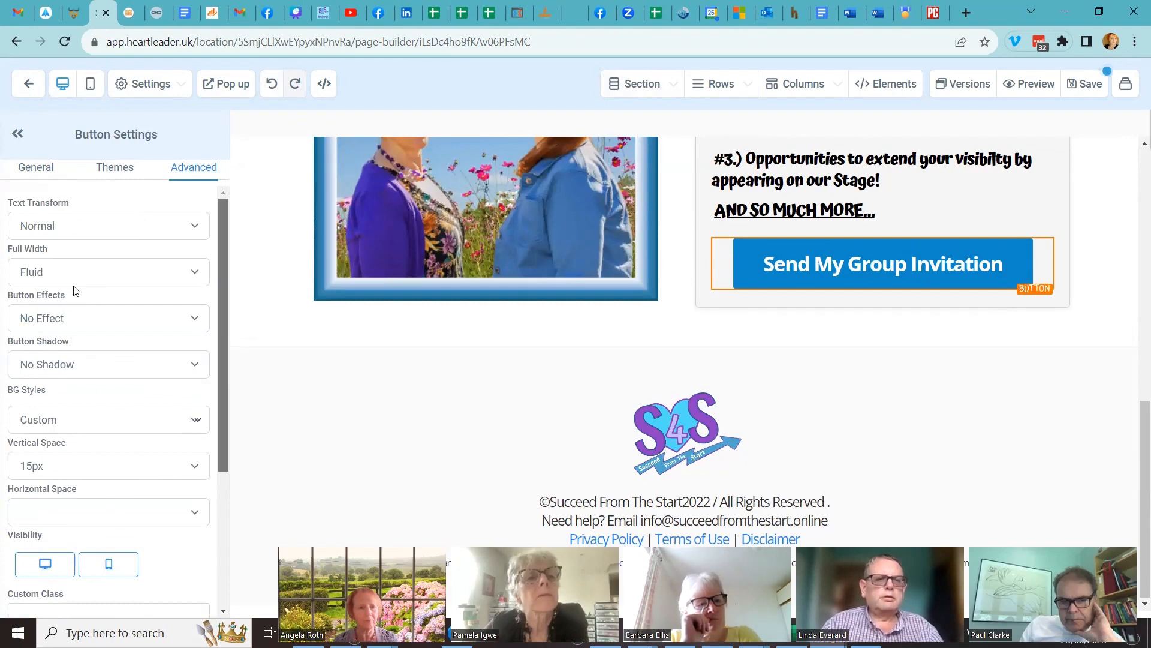
left_click(87, 323)
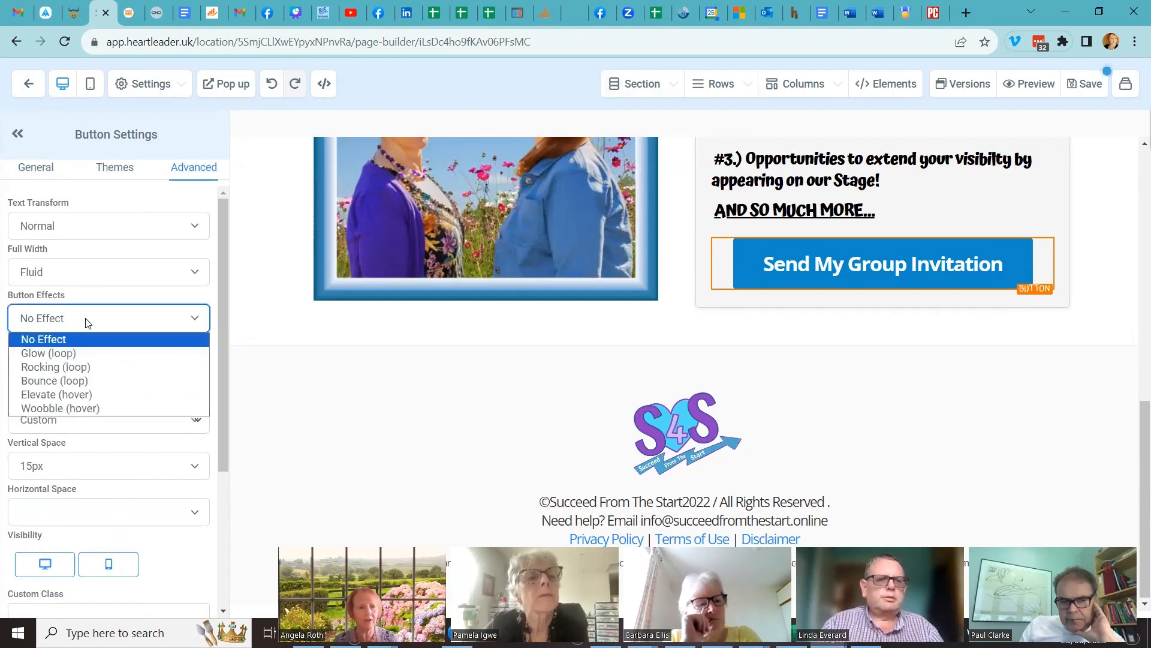
left_click(93, 366)
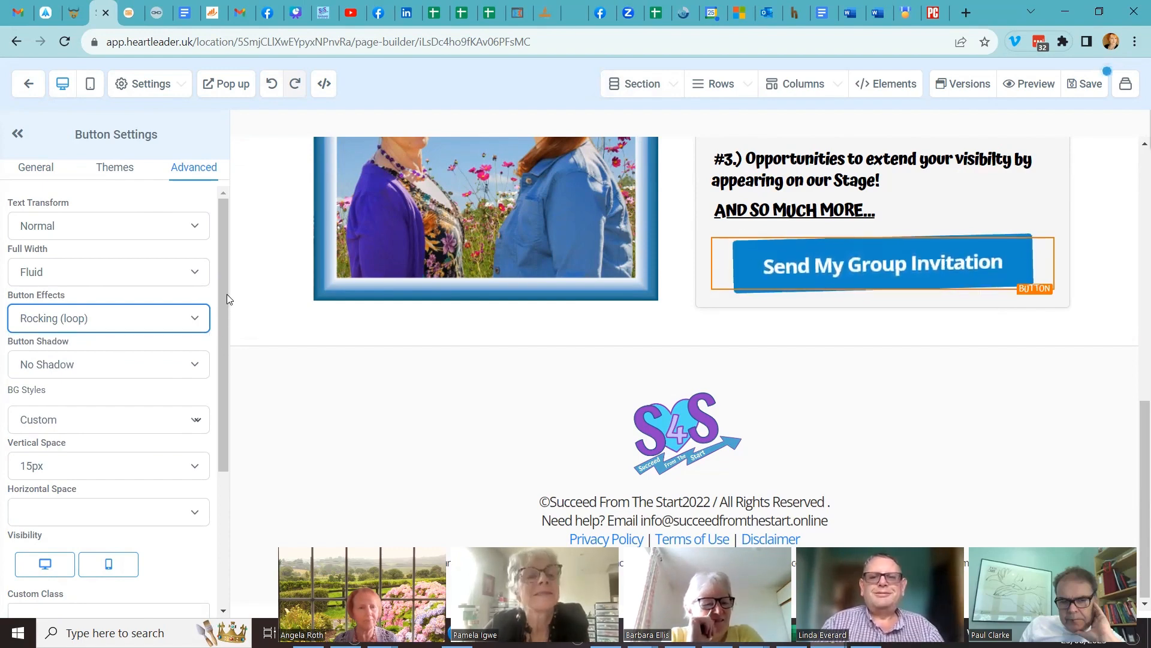
Step: Browse the available themes for the lower "Send My Group Invitation" button
left_click(129, 174)
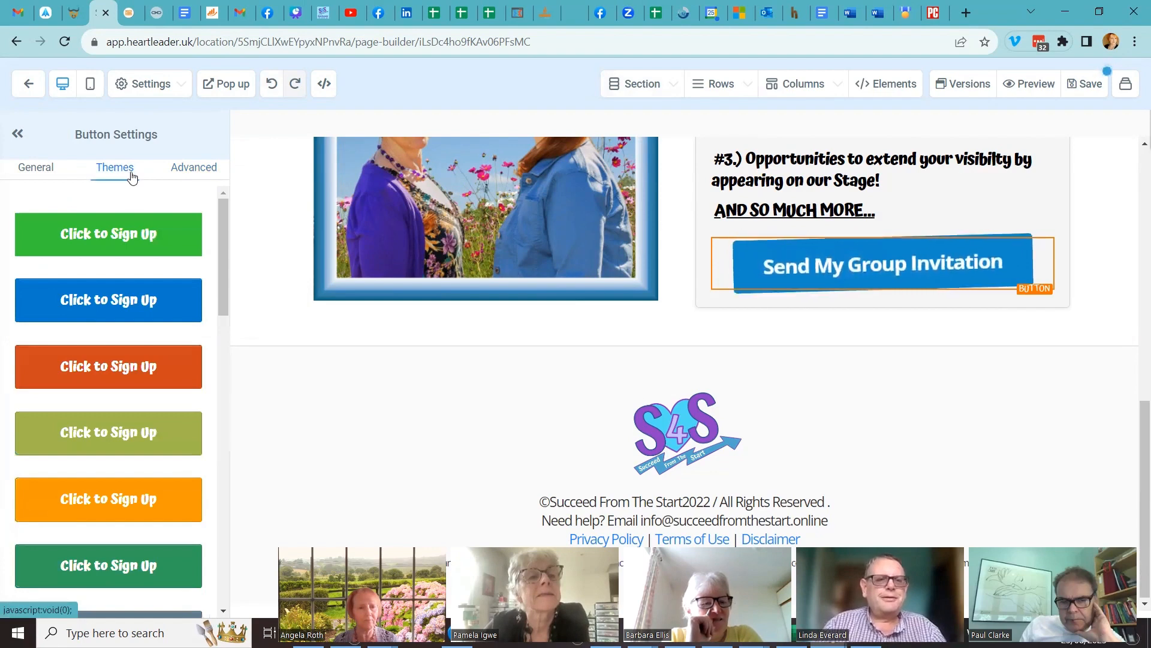
left_click_drag(227, 241, 211, 193)
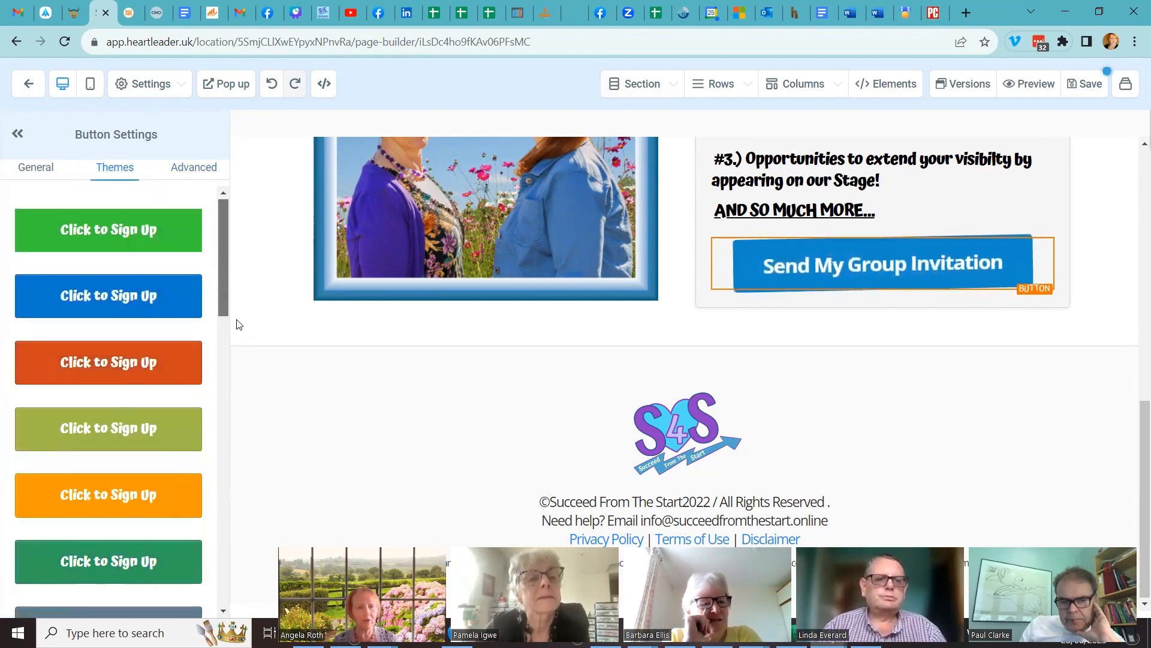
Step: Style the lower "Send My Group Invitation" button with the dark navy theme and a purple background colour, and save the page
left_click_drag(239, 325, 252, 624)
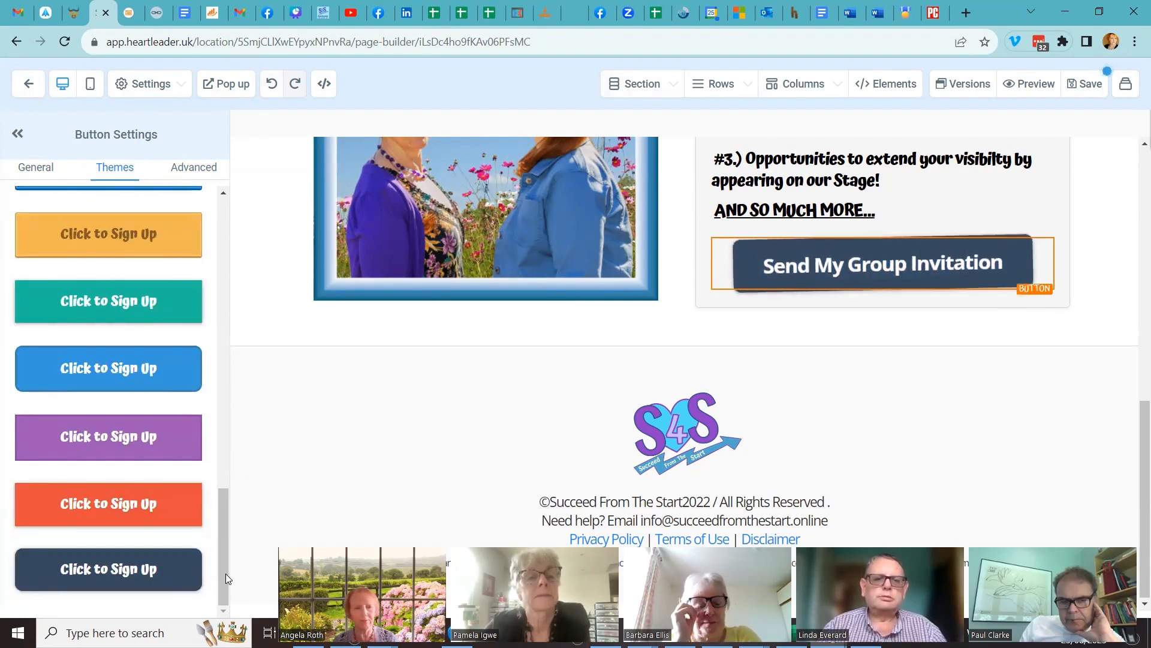
left_click_drag(225, 574, 232, 221)
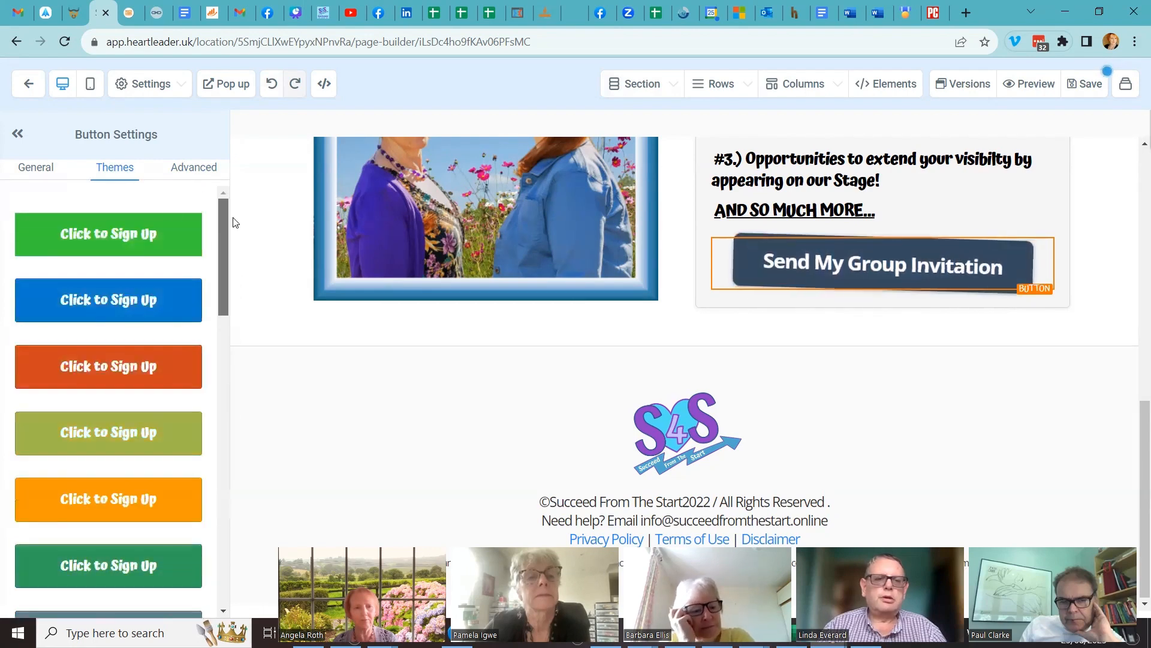
left_click(54, 169)
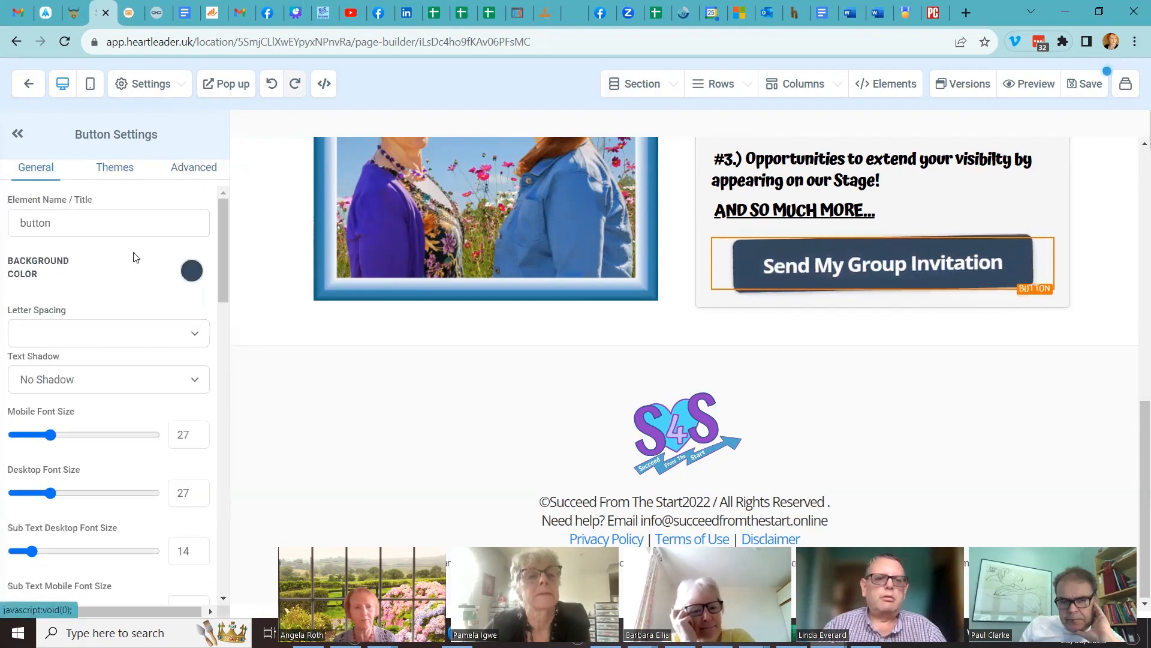
left_click(191, 270)
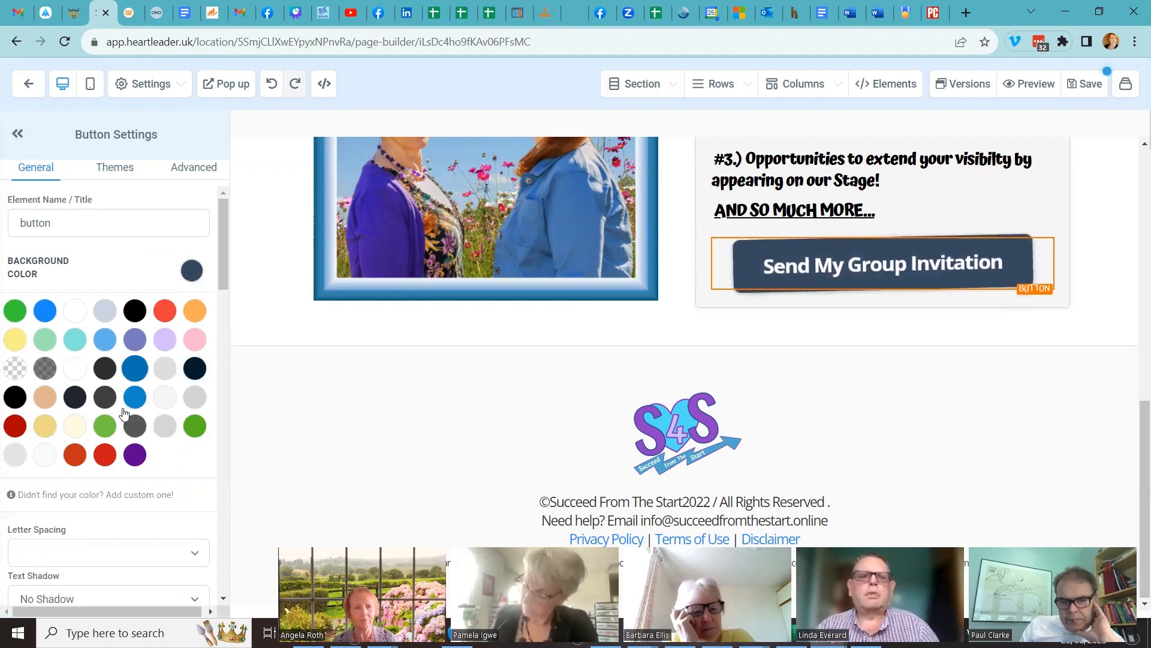
left_click(135, 455)
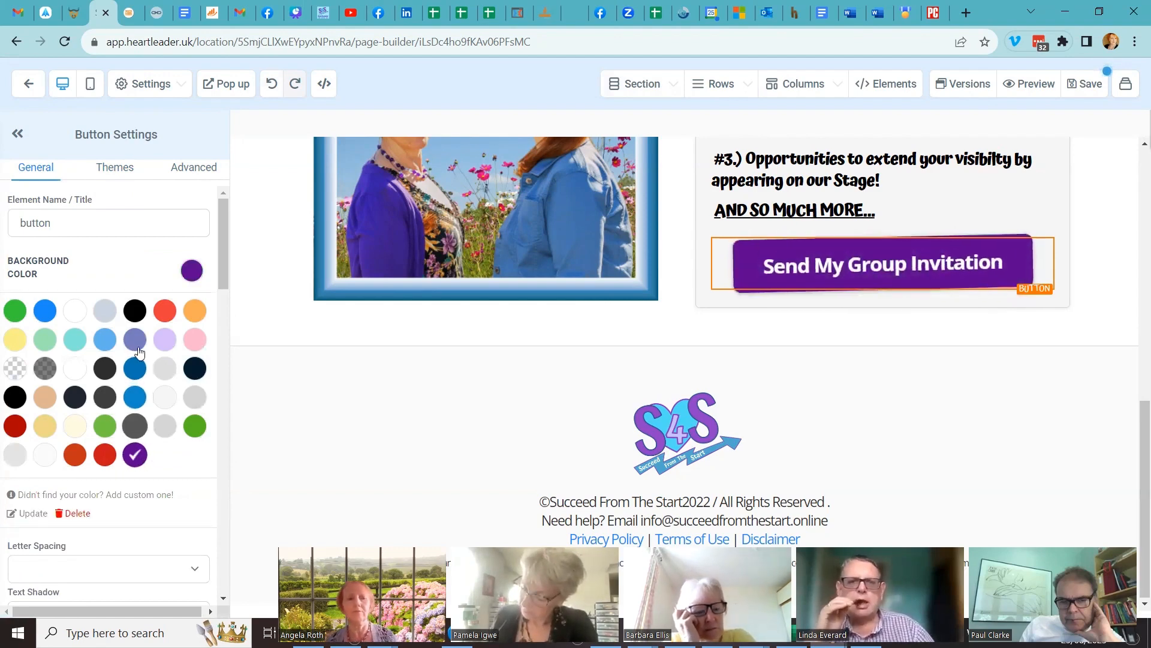
left_click(1083, 87)
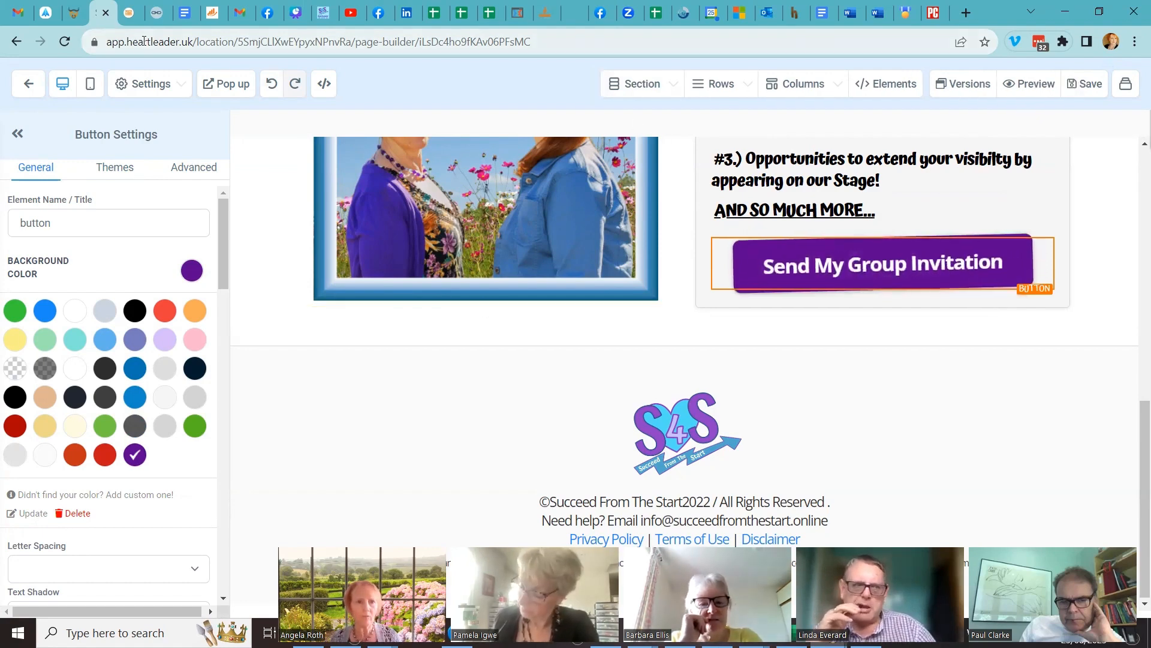
Step: Return to the Join Group funnel overview and review the name and path settings of the Group Building Landing Page
left_click(29, 88)
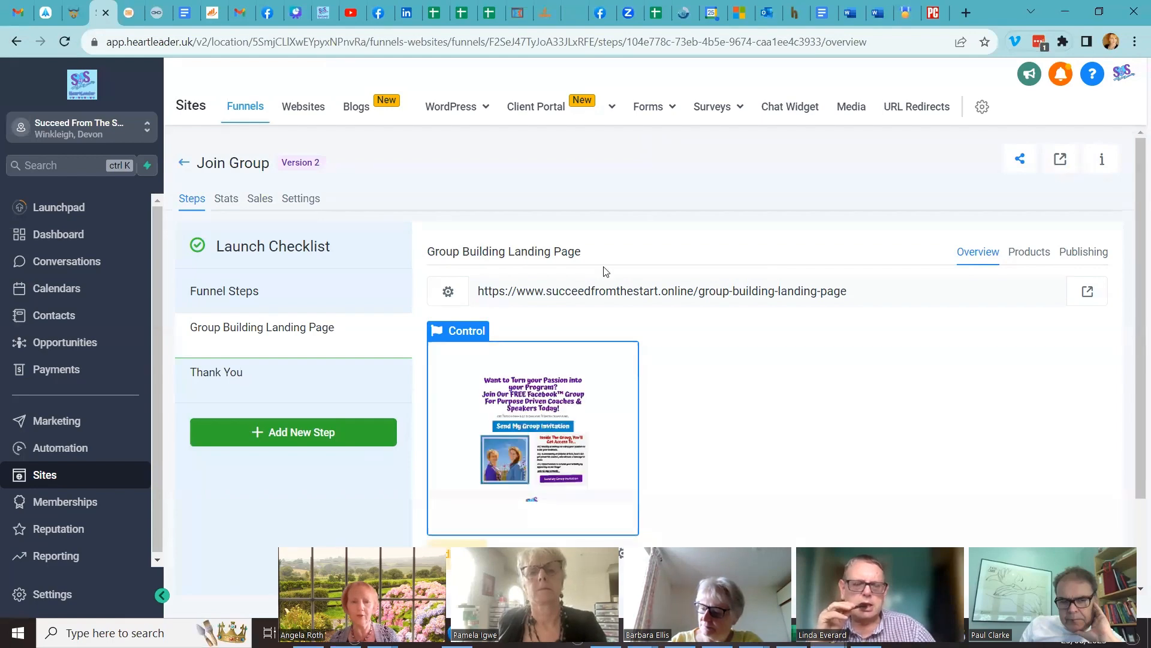
scroll(806, 372, "down", 2)
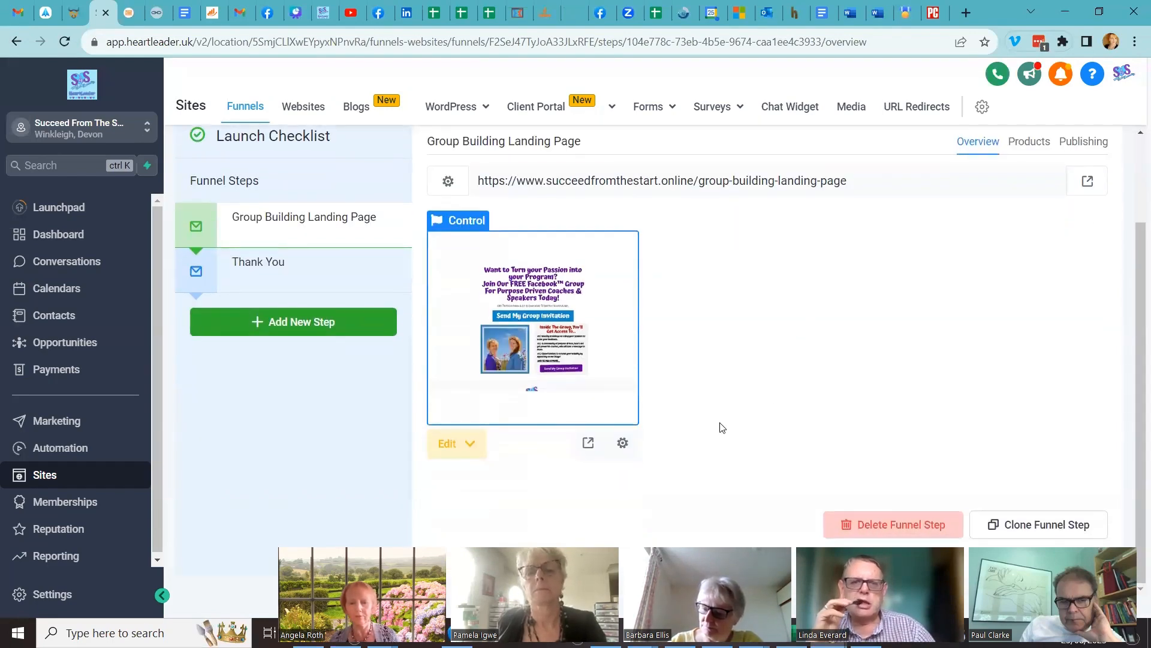
left_click(623, 444)
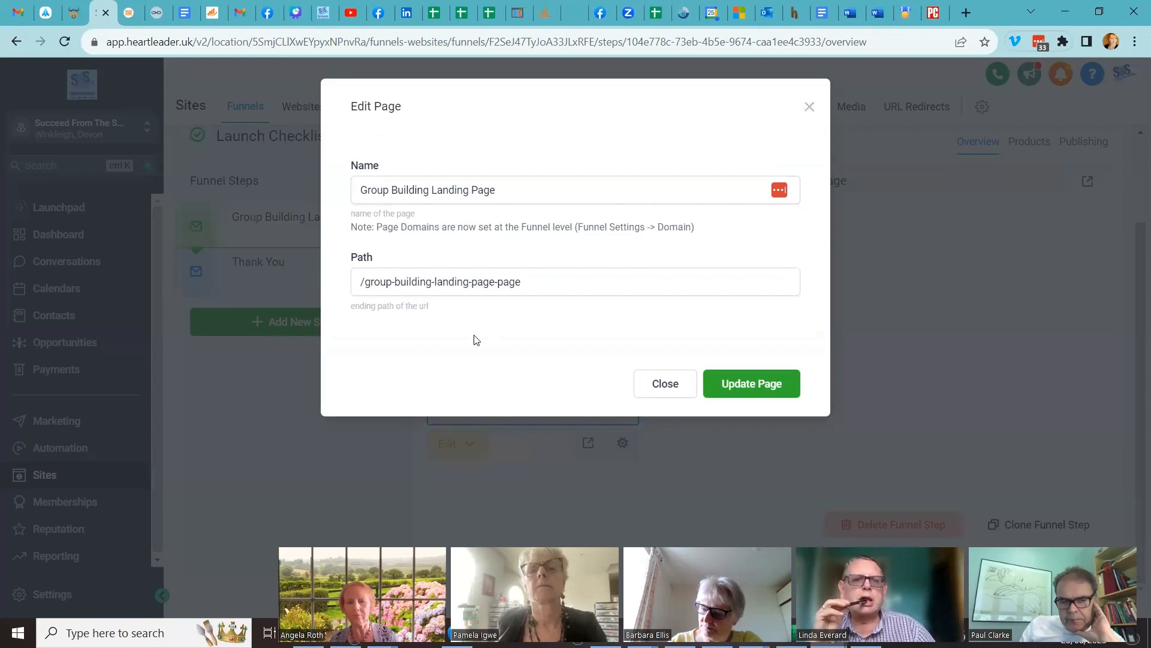
left_click(810, 107)
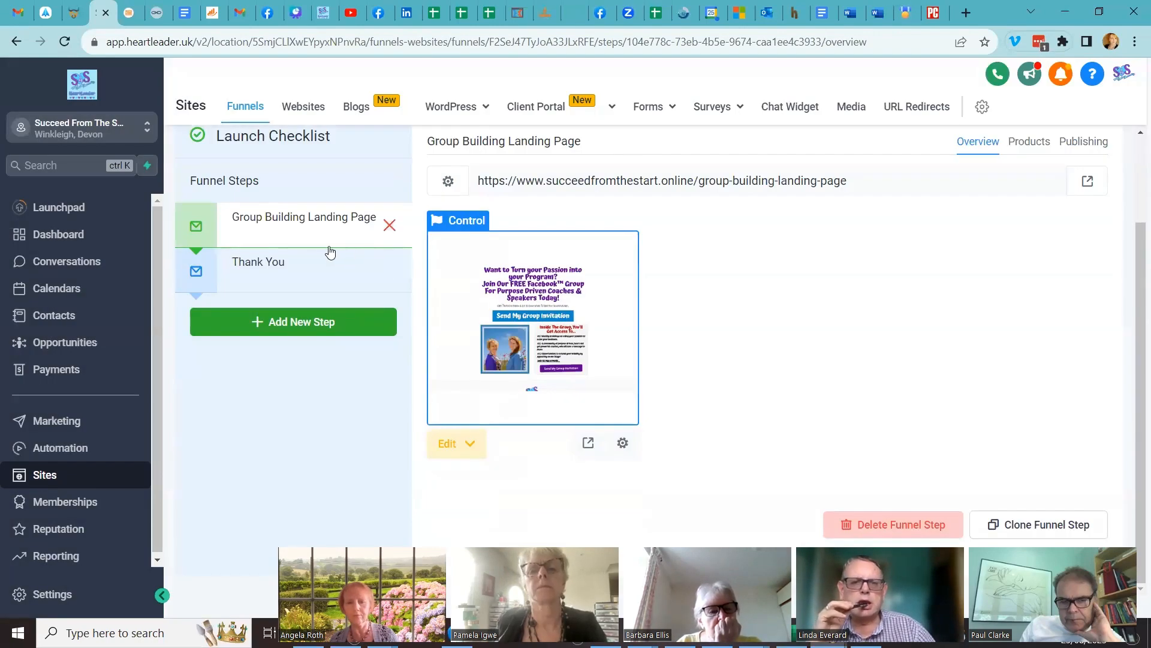
left_click(330, 246)
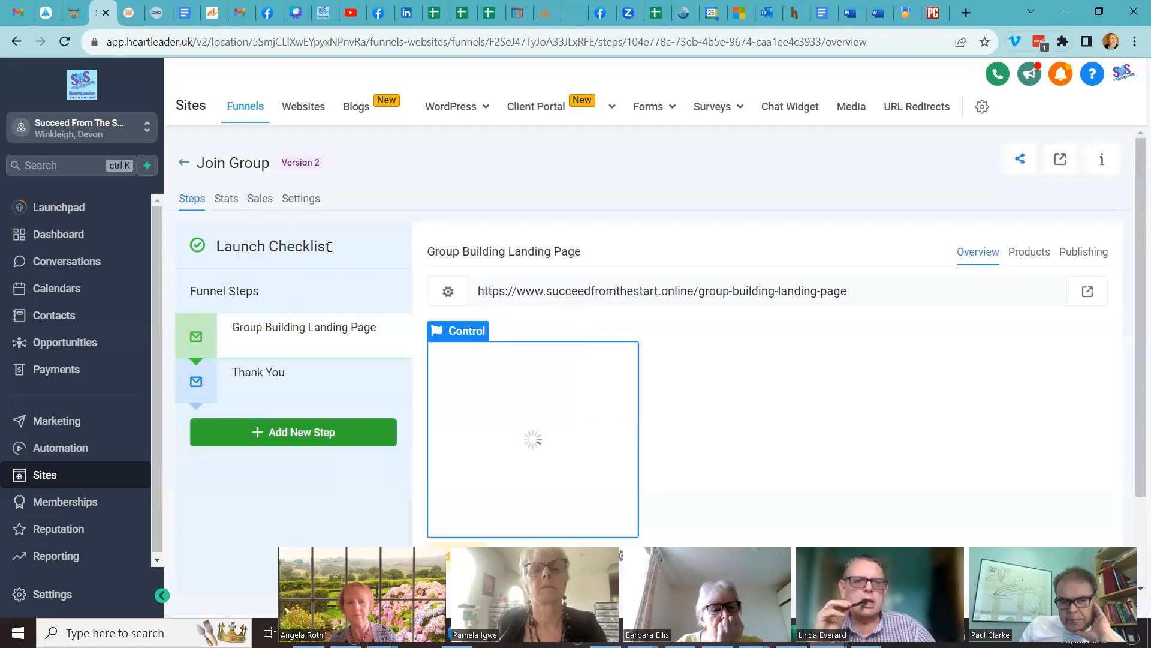
scroll(527, 427, "down", 2)
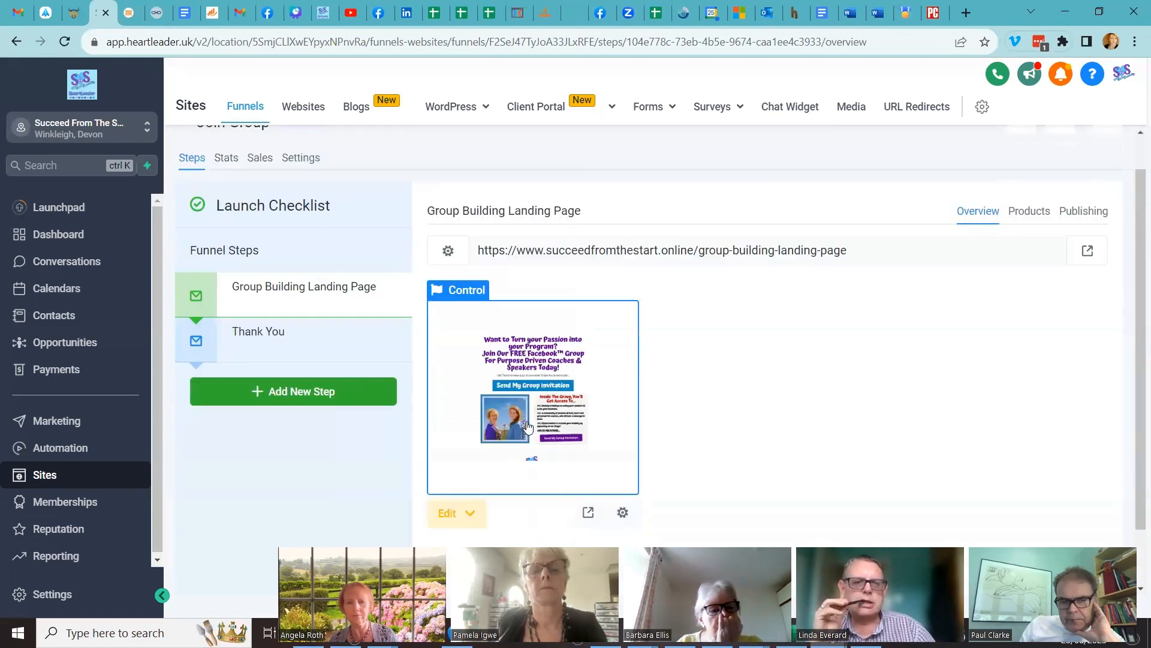
left_click(623, 444)
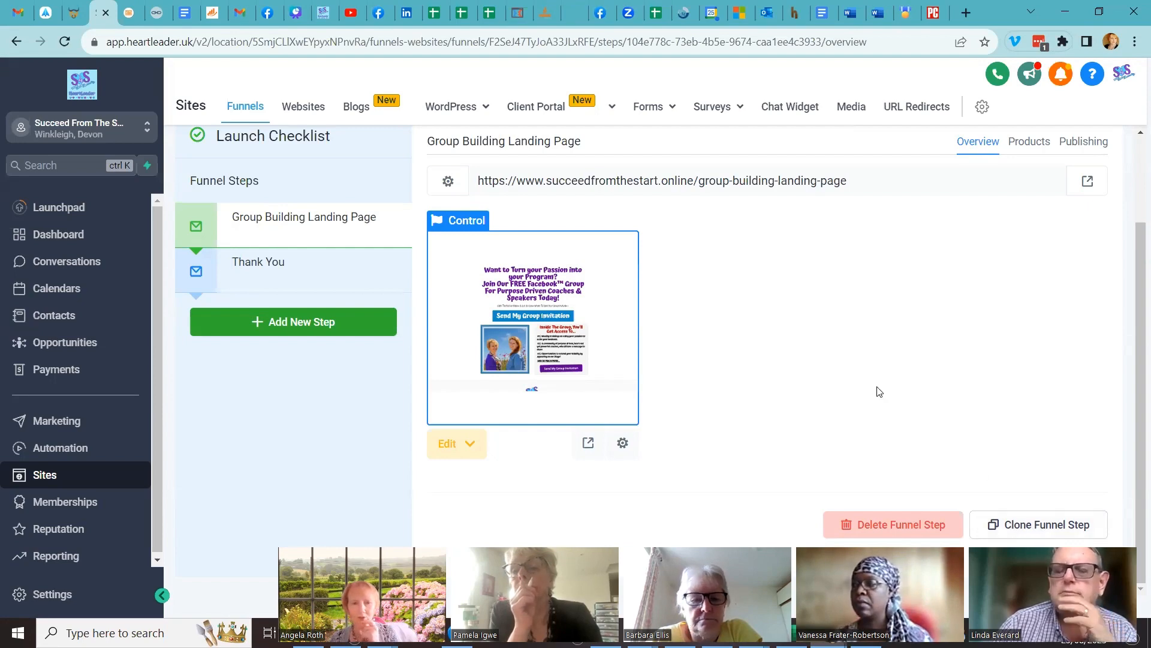
Step: Go back to the list of all funnels and look through its folders and funnels
scroll(860, 361, "up", 2)
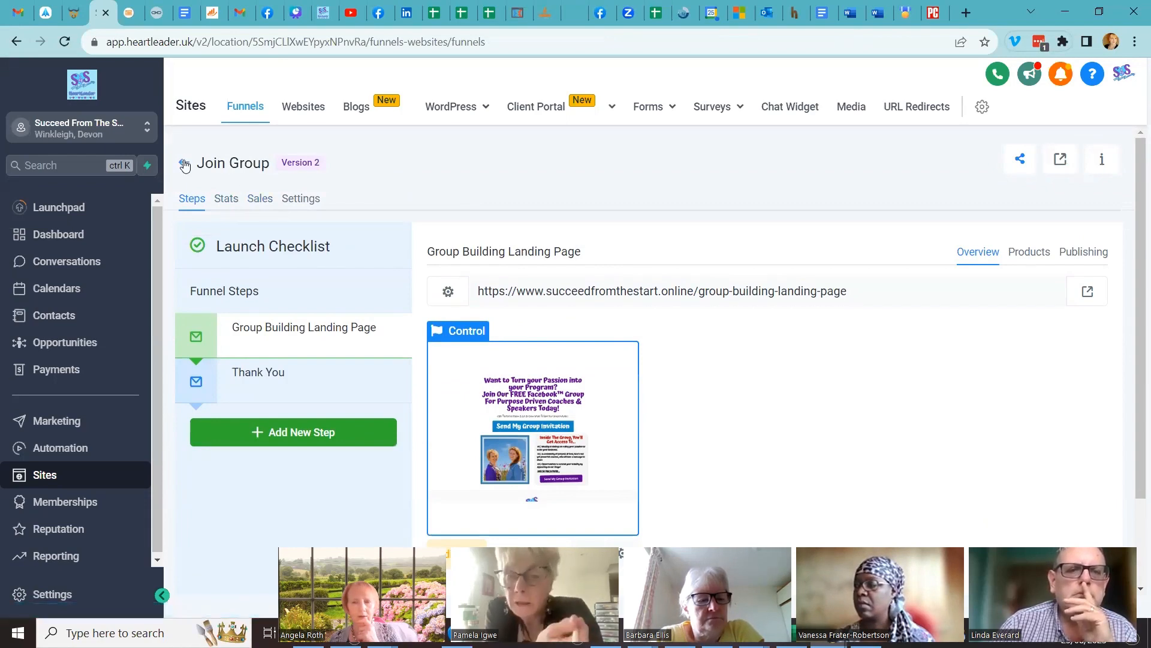
left_click(185, 165)
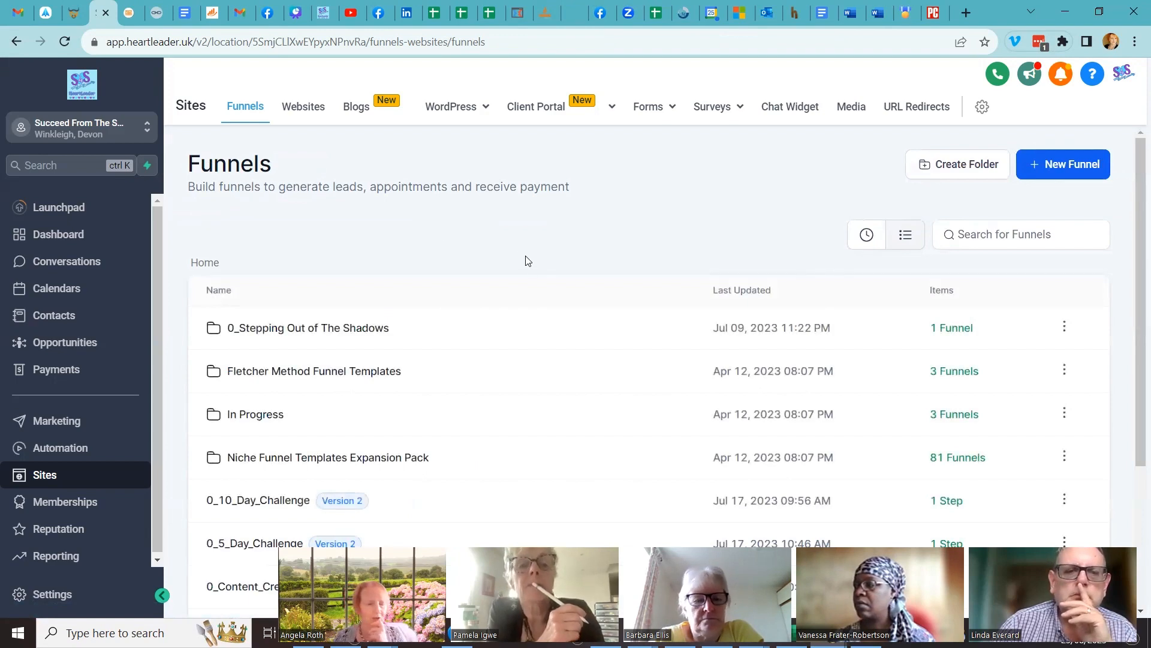
scroll(555, 326, "down", 2)
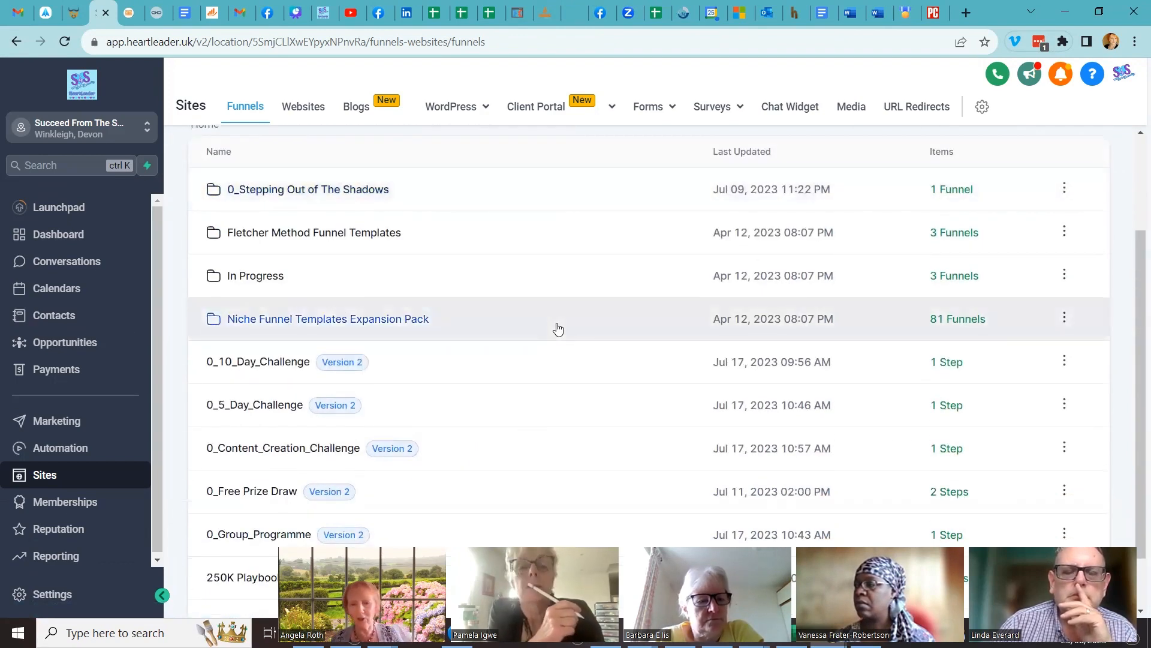
scroll(556, 327, "up", 2)
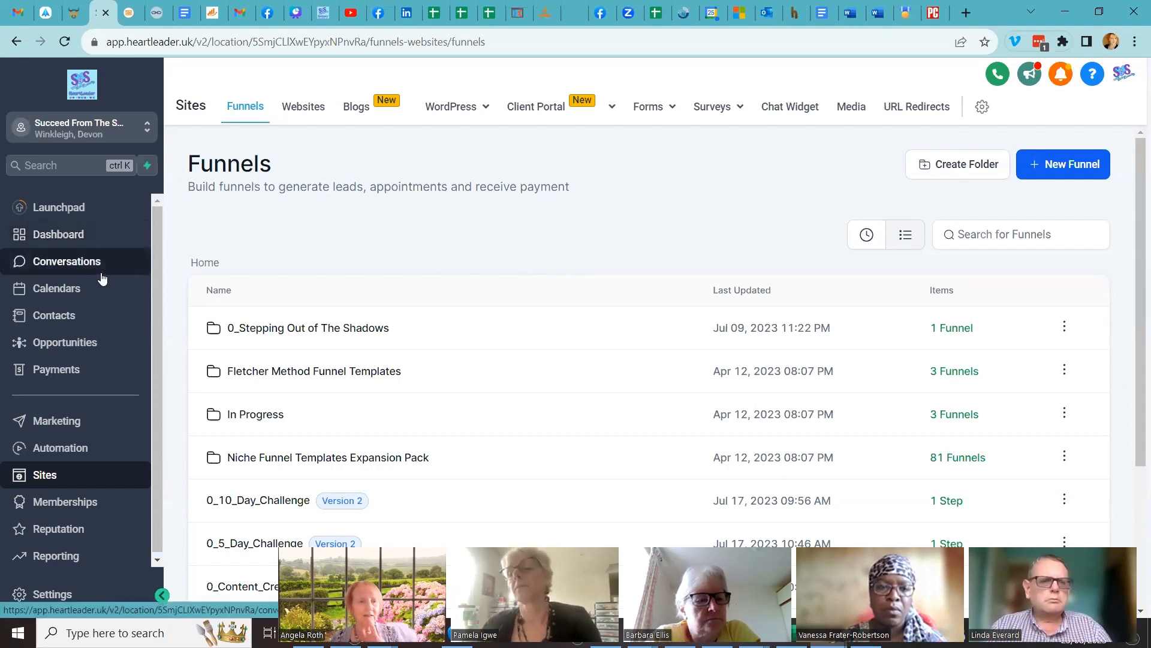
Step: Open the calendar settings and start a new calendar with the Round Robin scheduling type
left_click(78, 289)
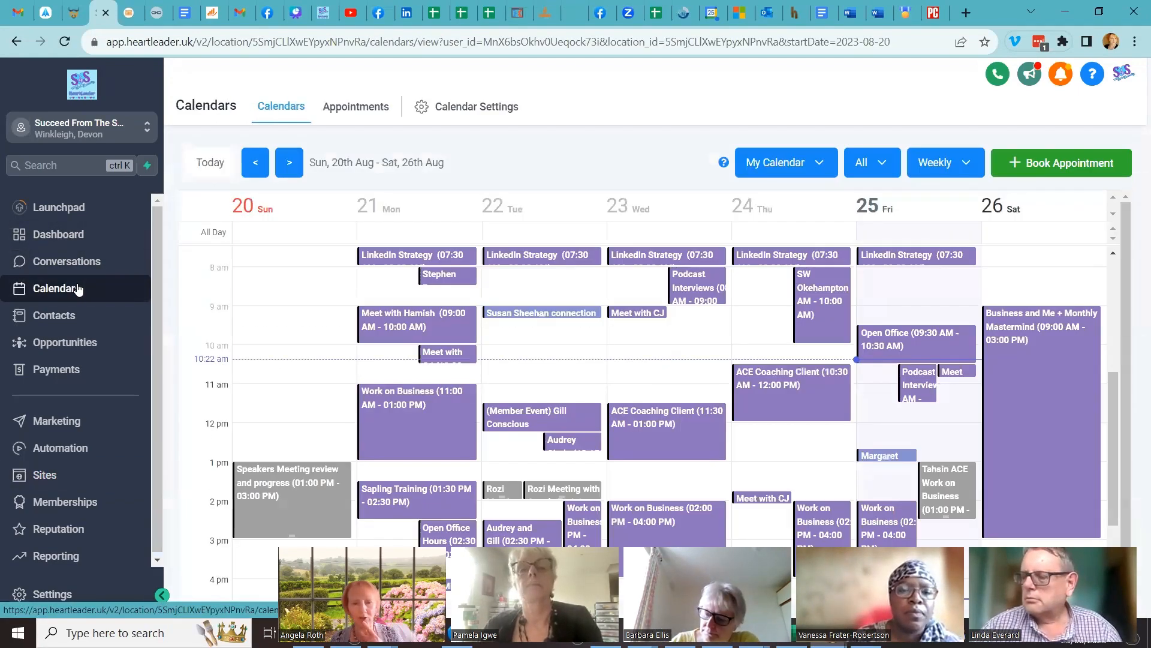
left_click(473, 111)
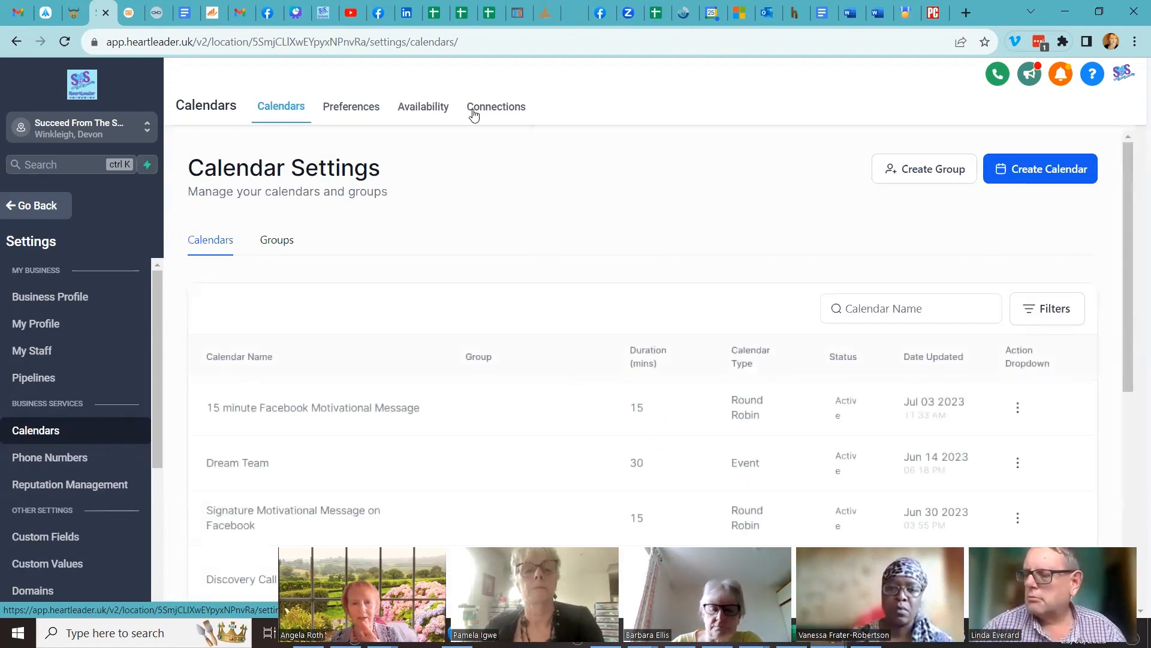
scroll(821, 418, "down", 2)
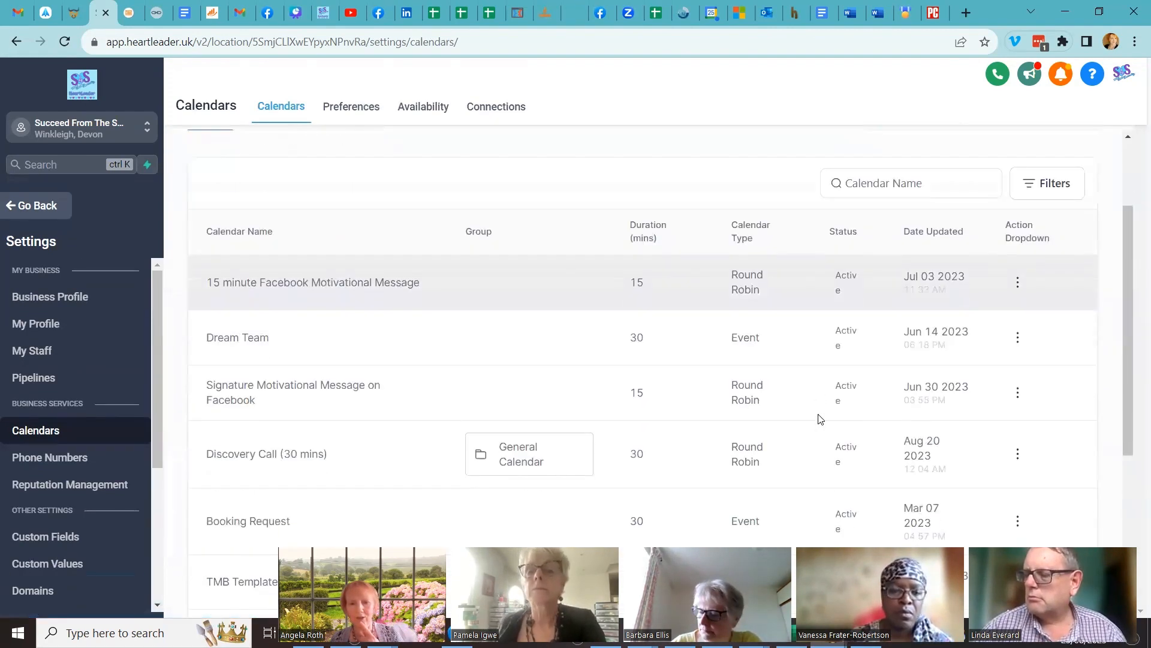
scroll(820, 419, "up", 2)
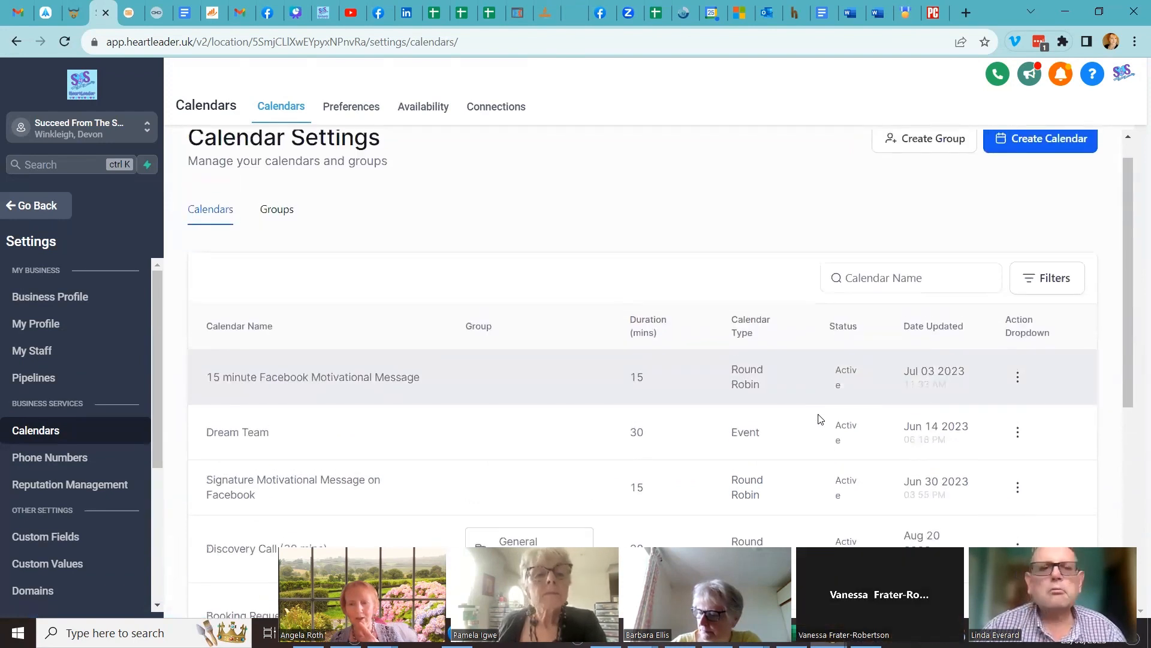
scroll(820, 418, "up", 1)
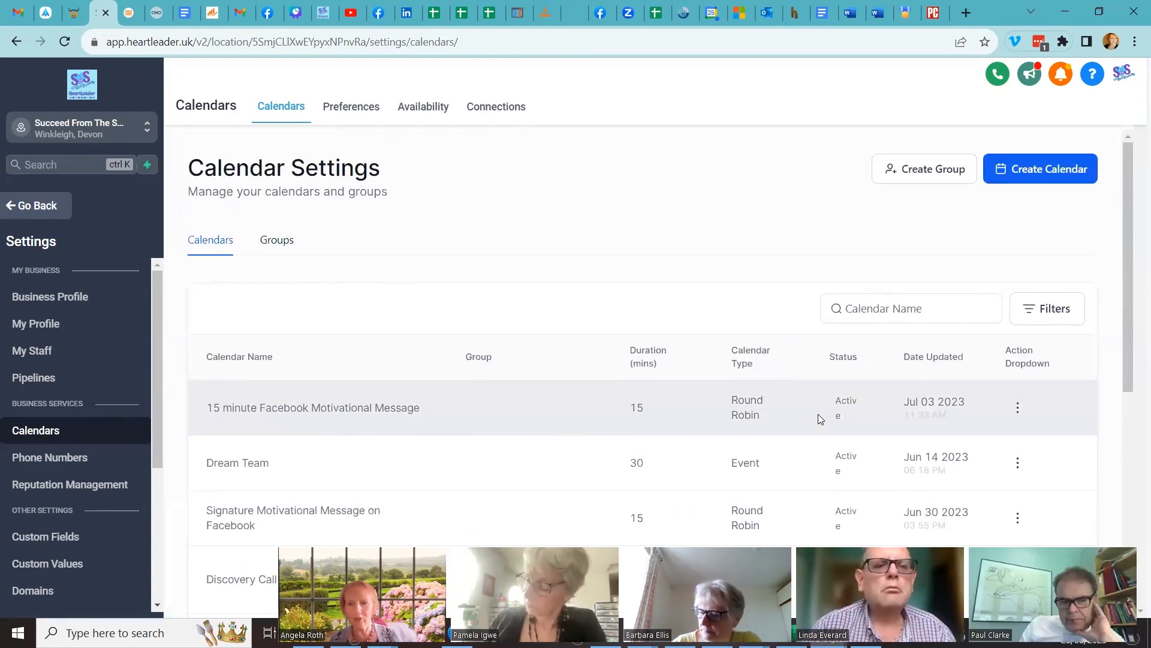
left_click(1036, 177)
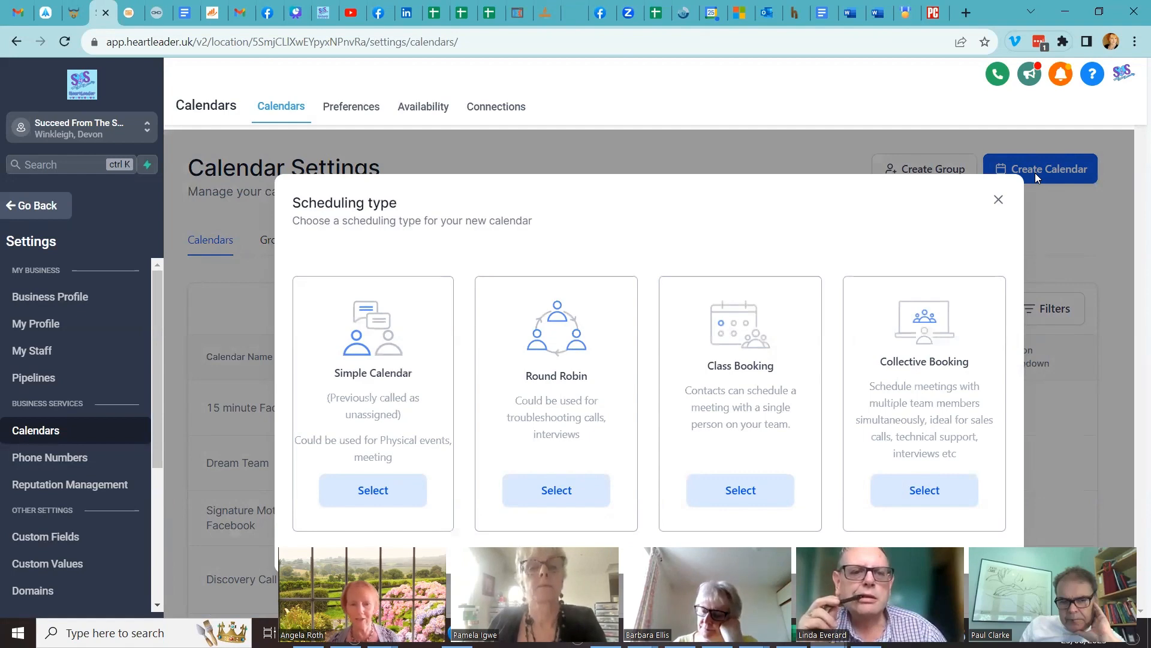
left_click(568, 487)
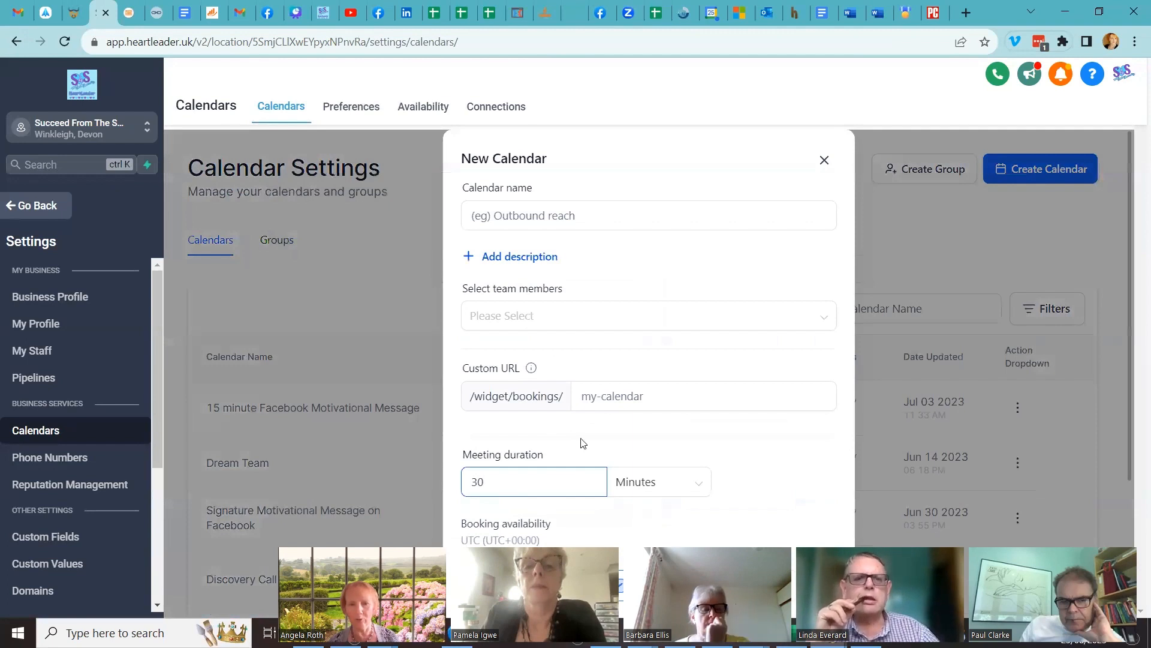
Step: Name the new calendar "Discovery Call"
left_click(614, 224)
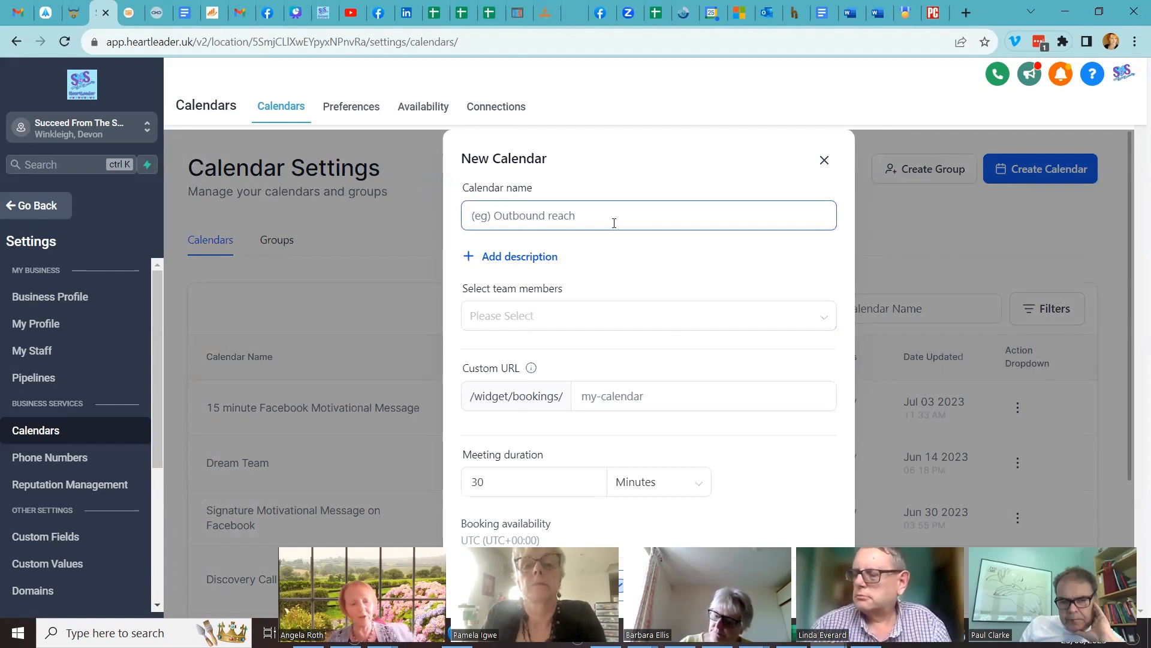
type("D")
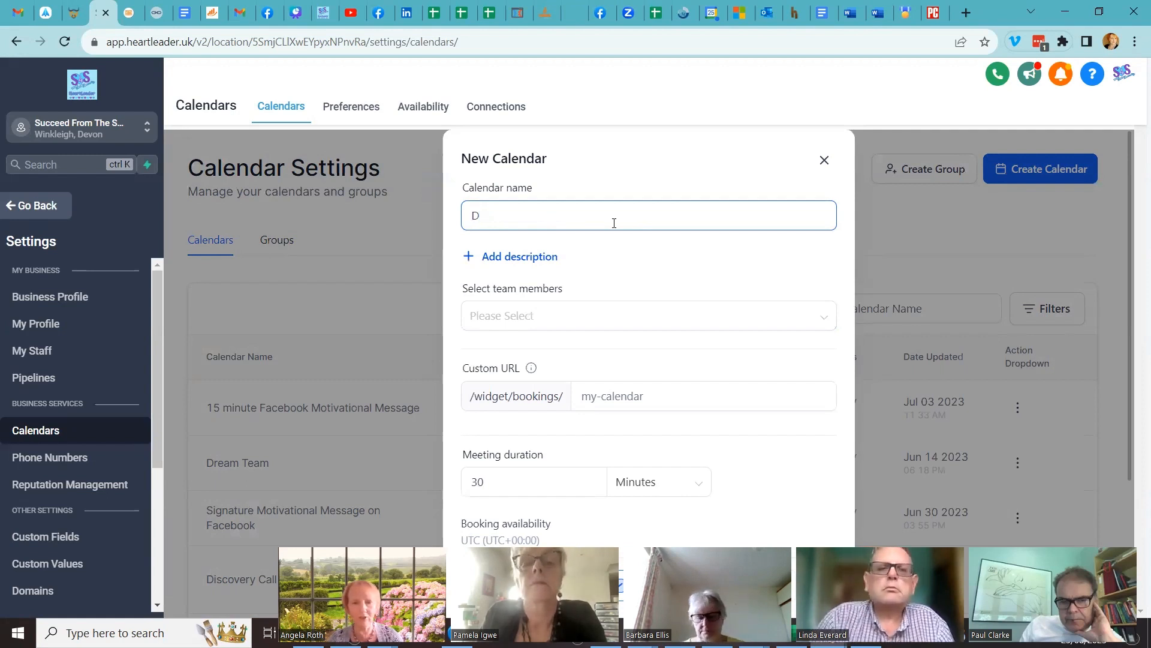
key("BackSpace")
type("C")
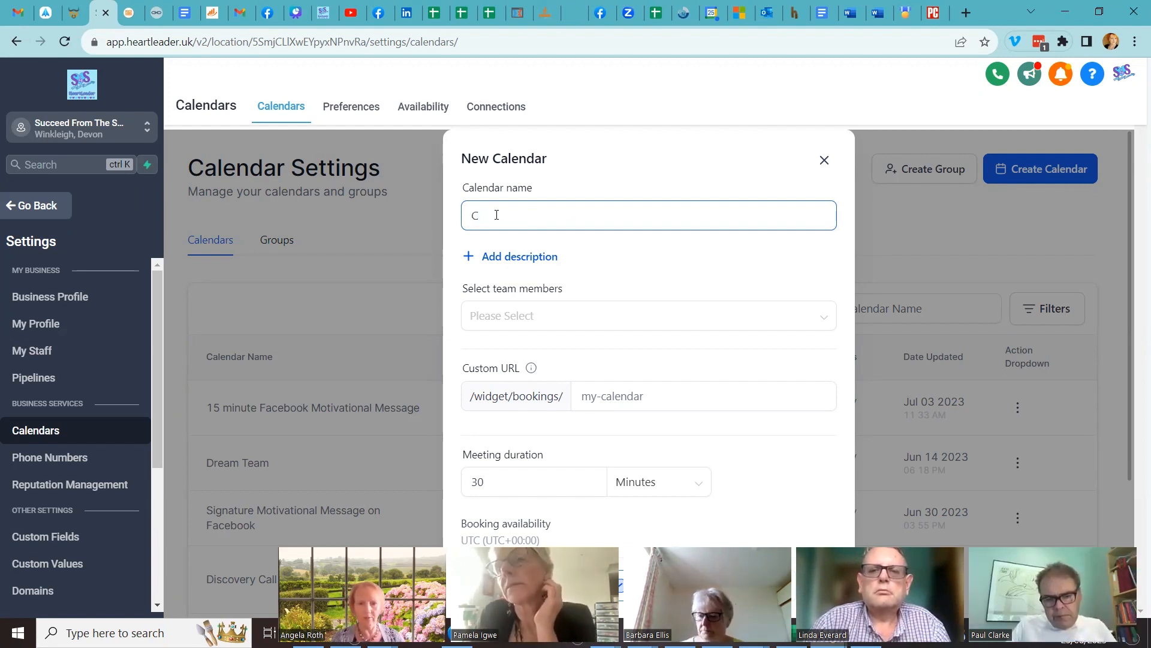
key("BackSpace")
type("Disco")
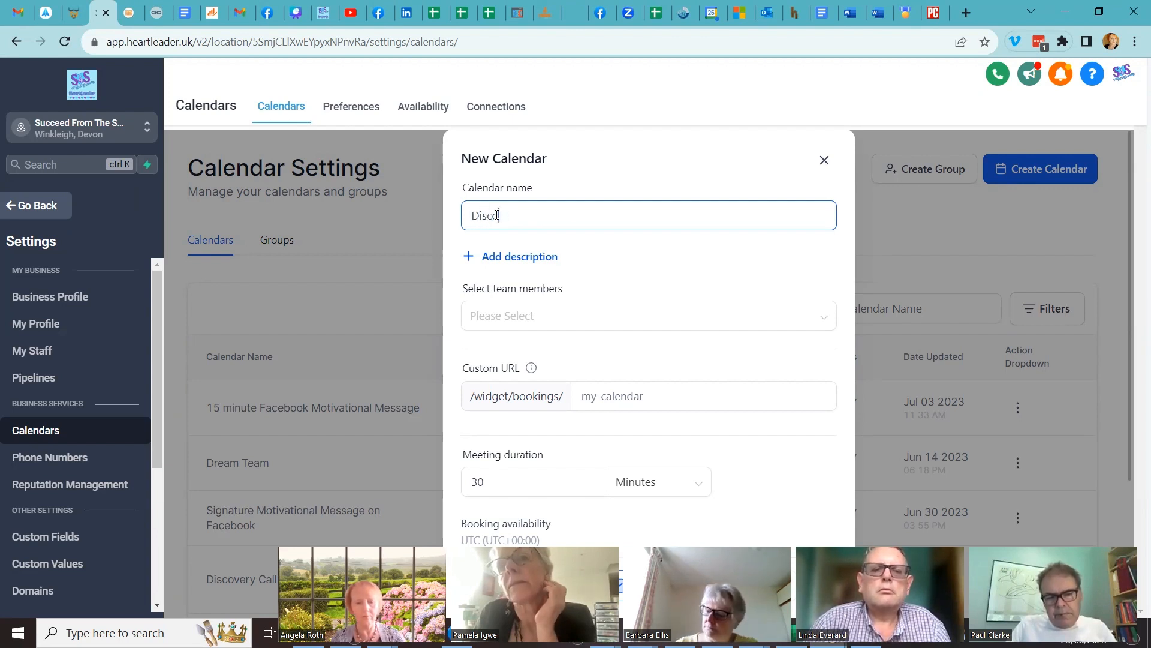
type("very Call")
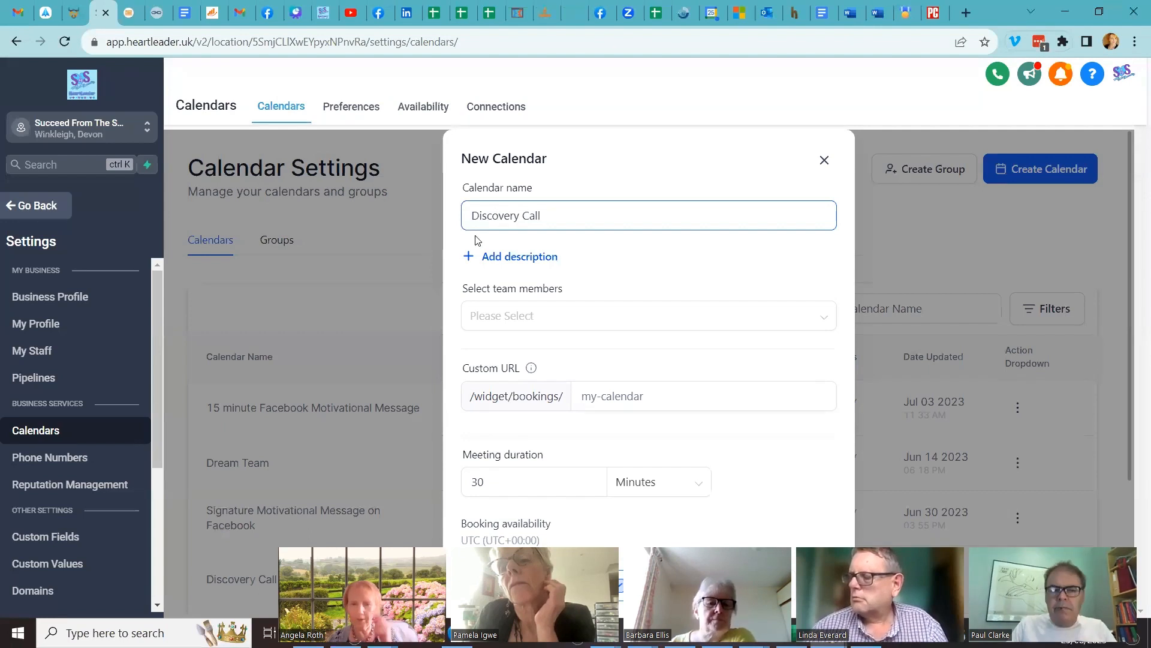
Step: Add the description "Book this slot to discover more about our services" to the new calendar
left_click(513, 259)
left_click(498, 317)
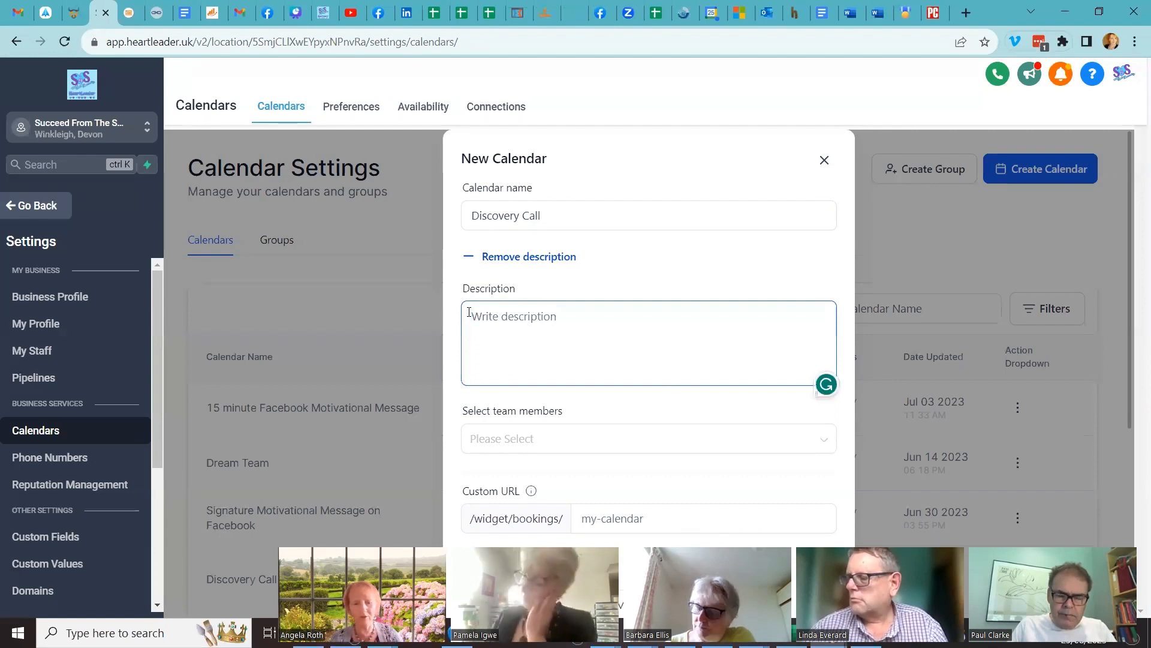
type("Book this s")
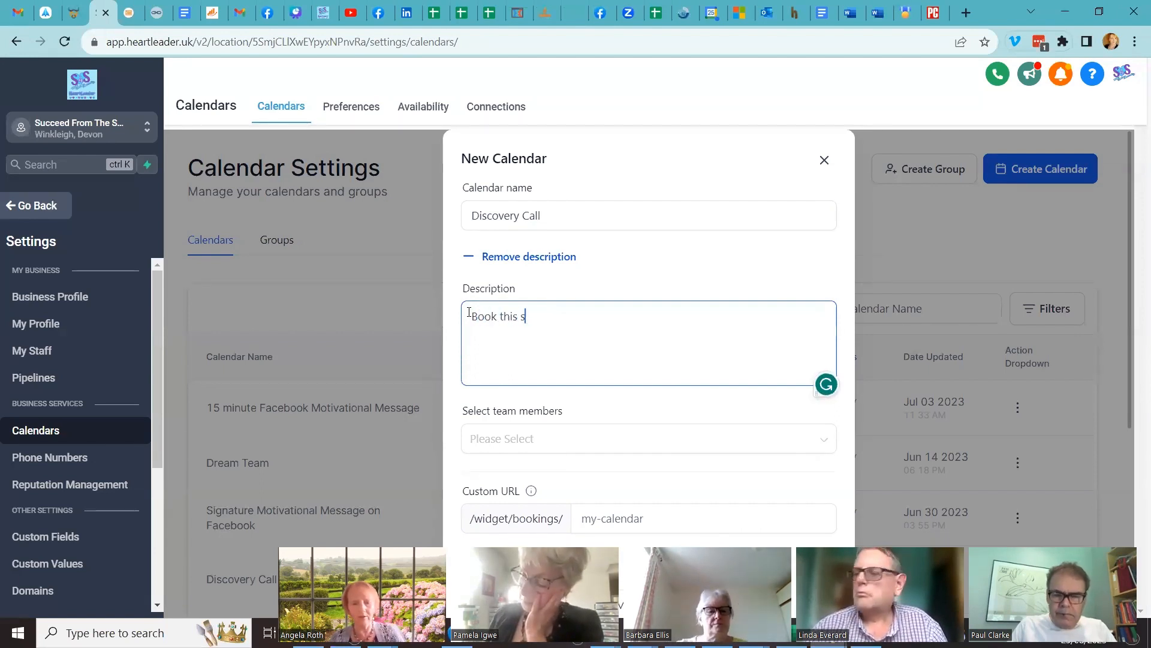
type("lot to dis")
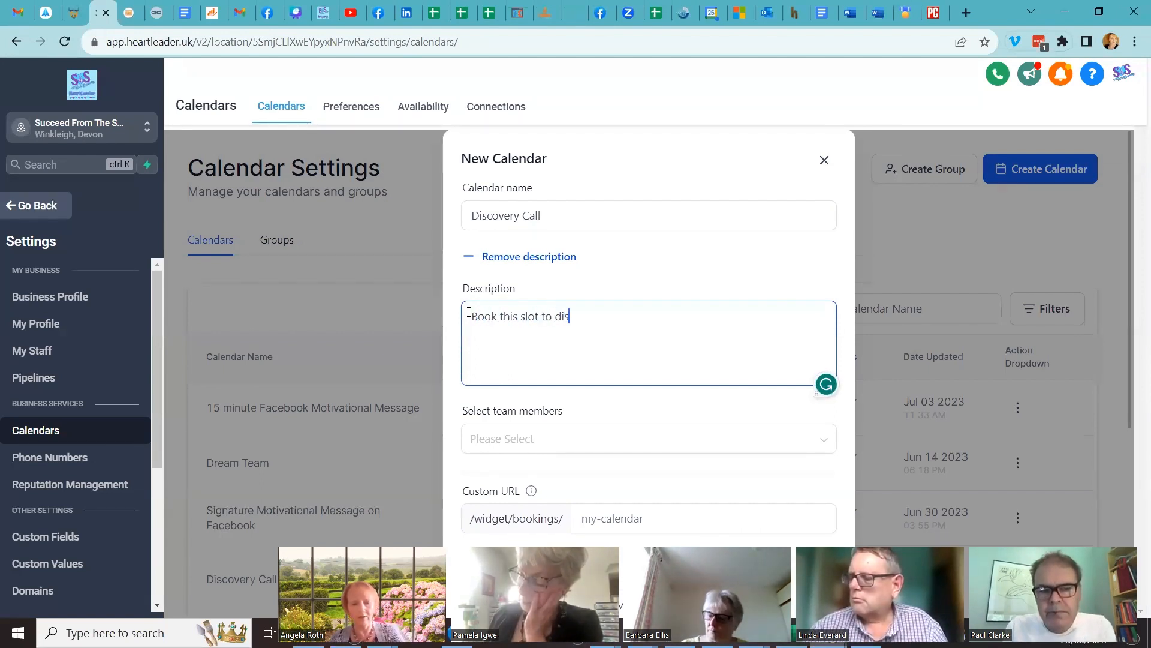
type("cover m")
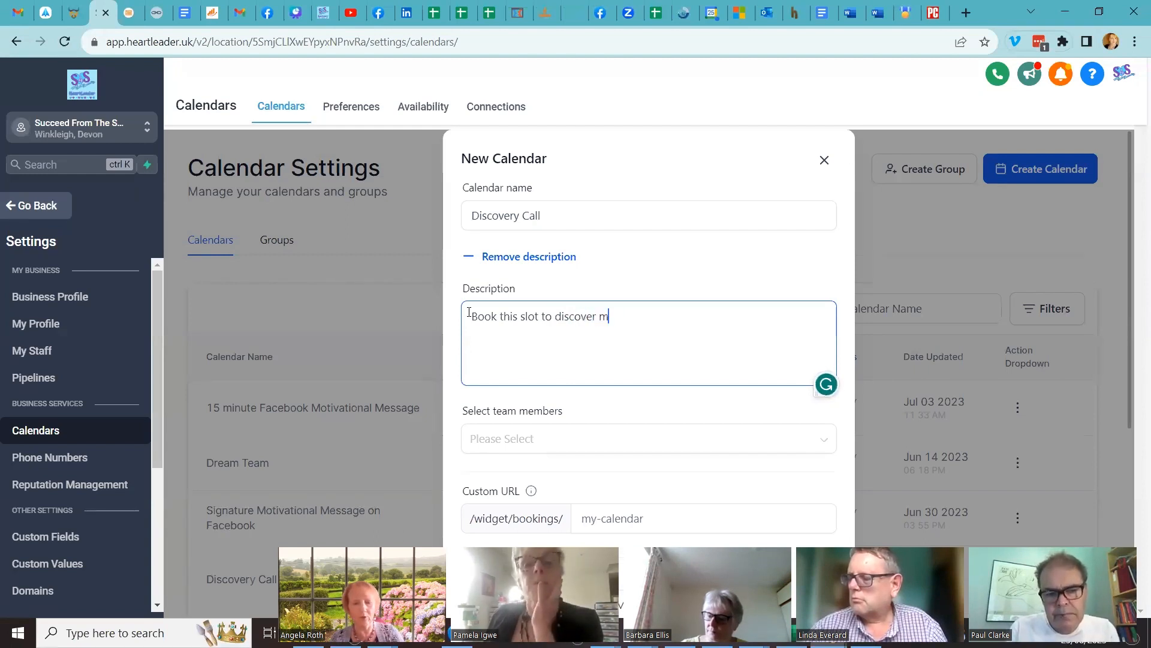
type("ore about o")
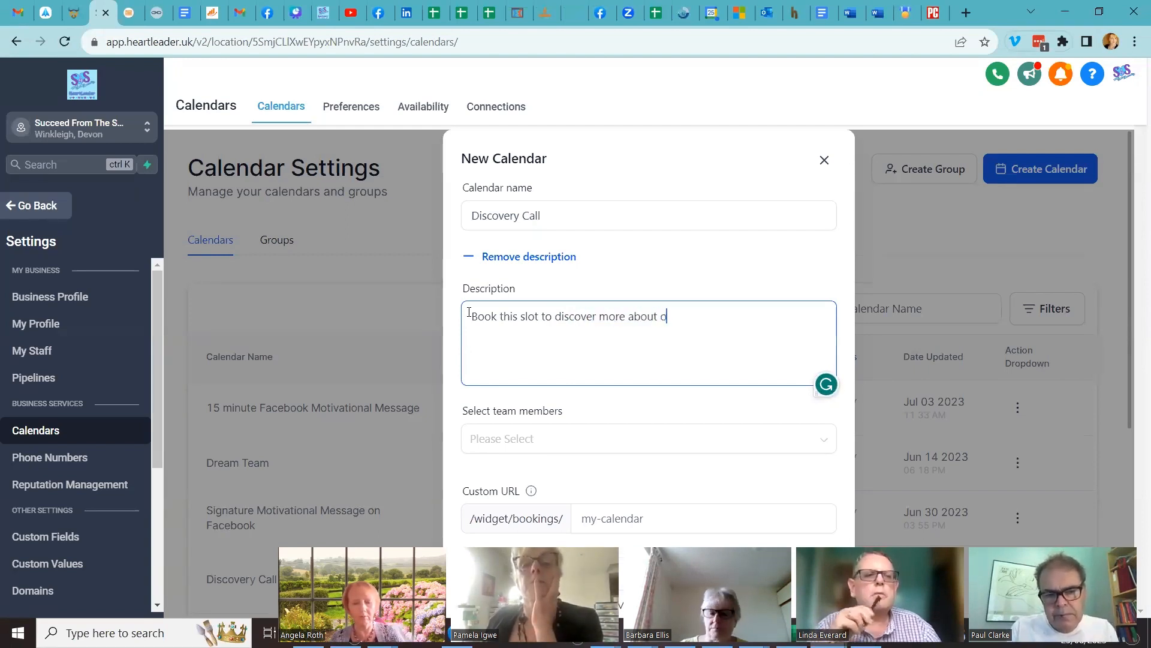
type("ur services")
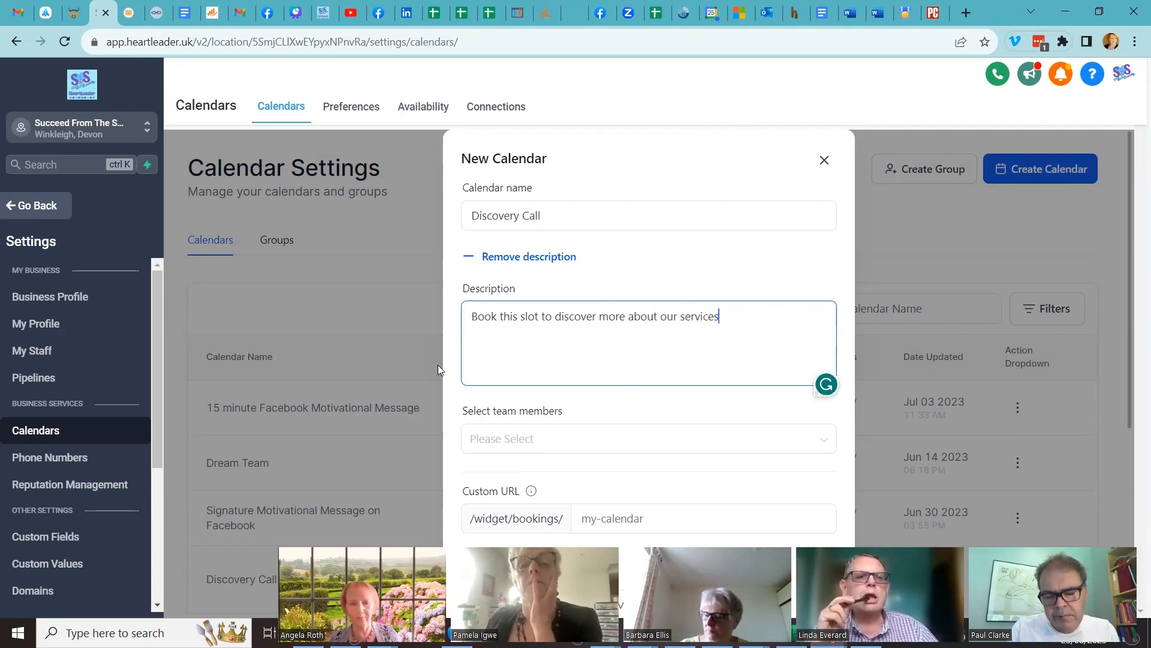
Step: Assign the calendar's host as the team member for the new "Discovery Call" calendar
left_click(489, 439)
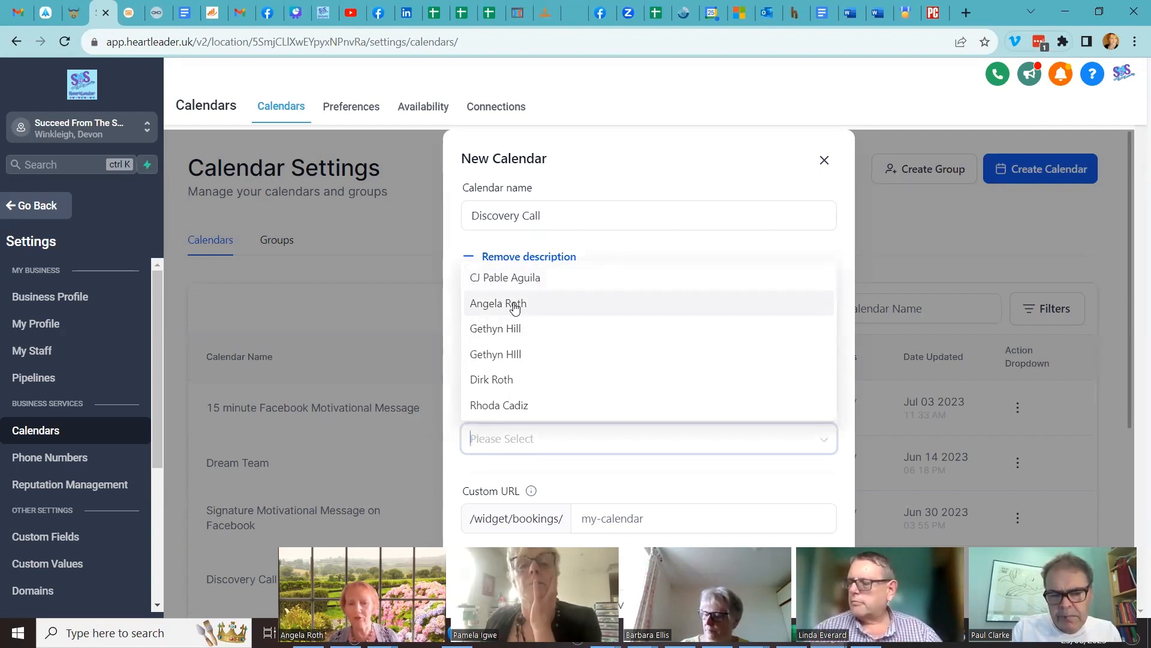
left_click(515, 308)
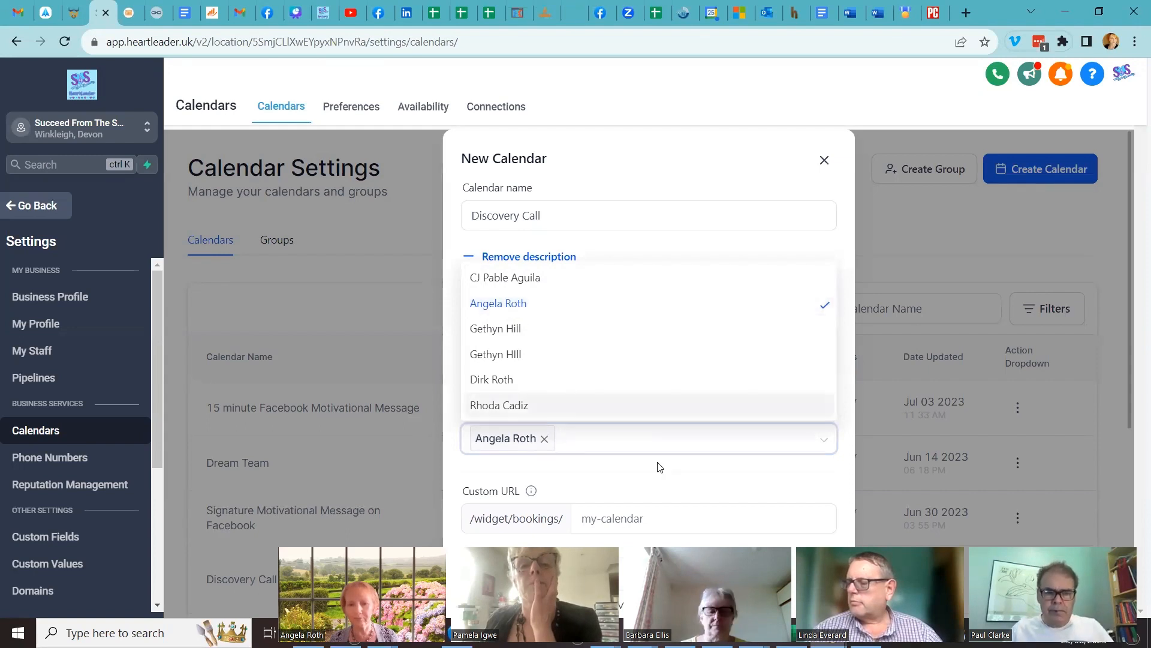
scroll(659, 467, "down", 2)
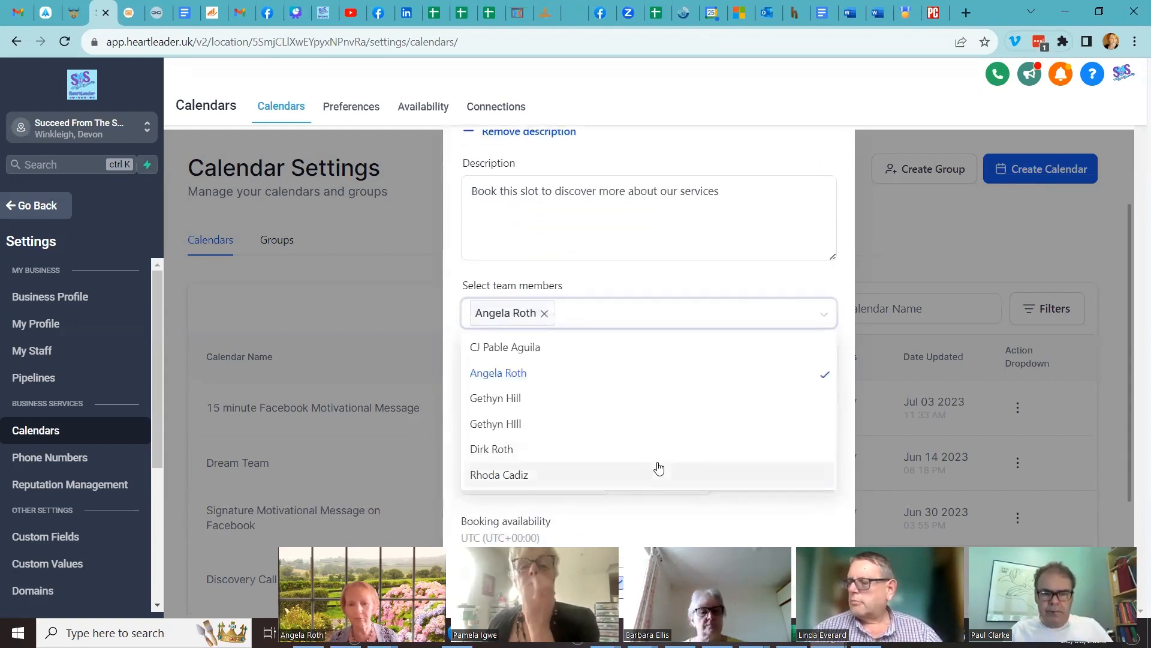
left_click(693, 288)
Step: Set the custom URL slug to "discovery-with-" plus the host's first name in lowercase, and create the calendar
scroll(698, 369, "down", 2)
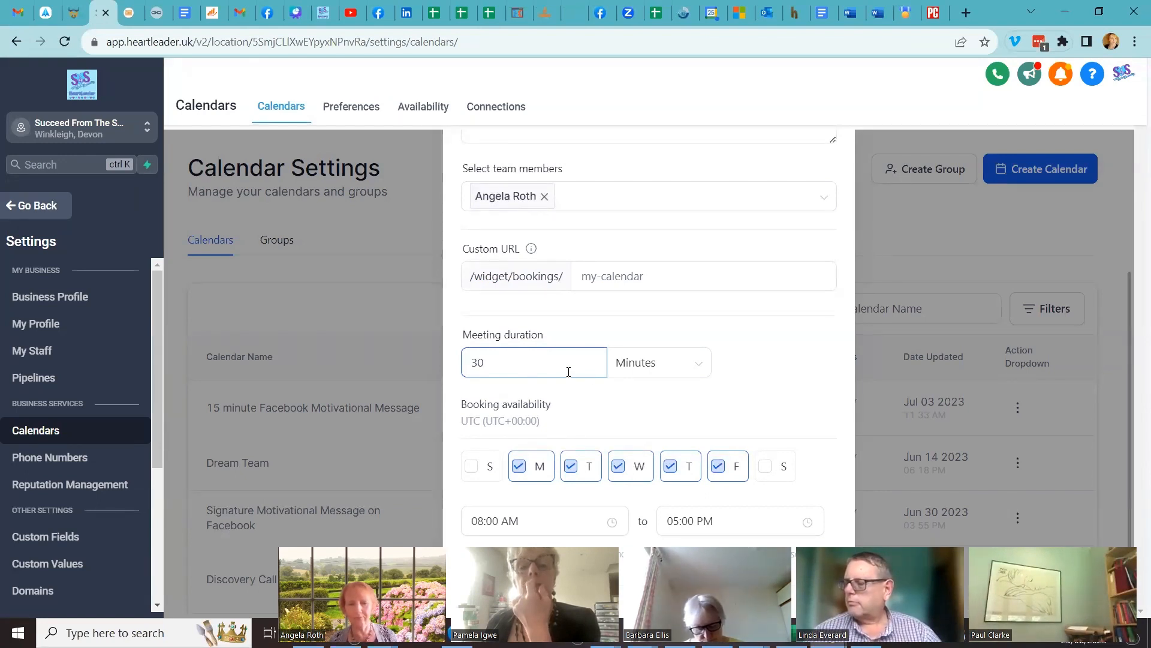
scroll(703, 418, "down", 1)
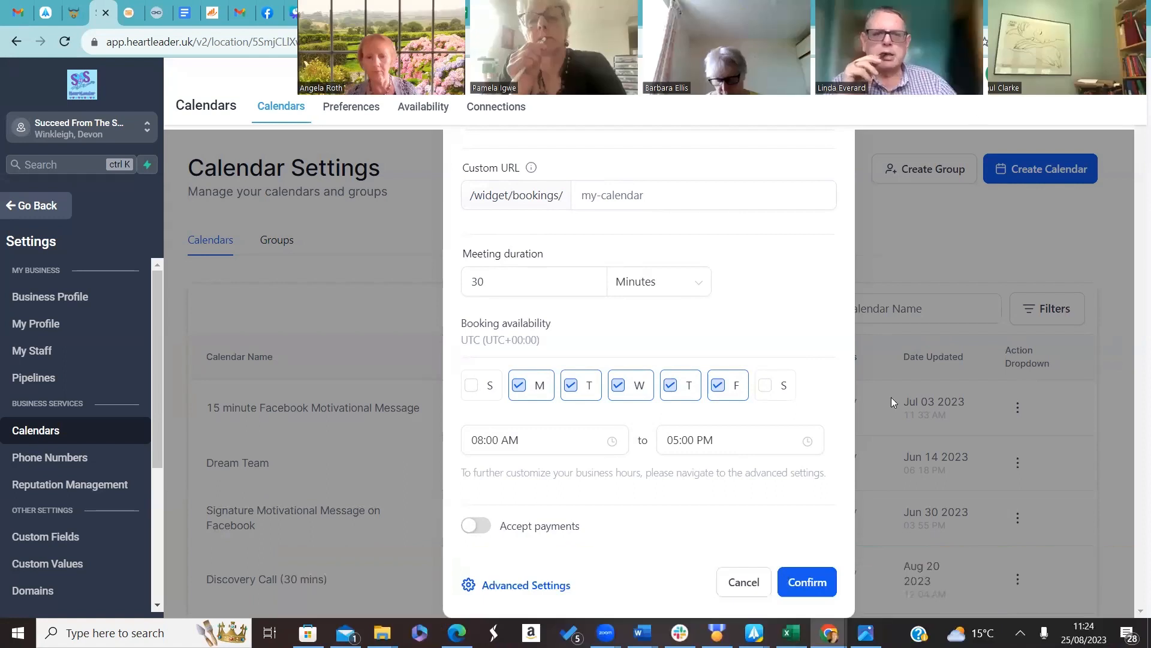
left_click(805, 581)
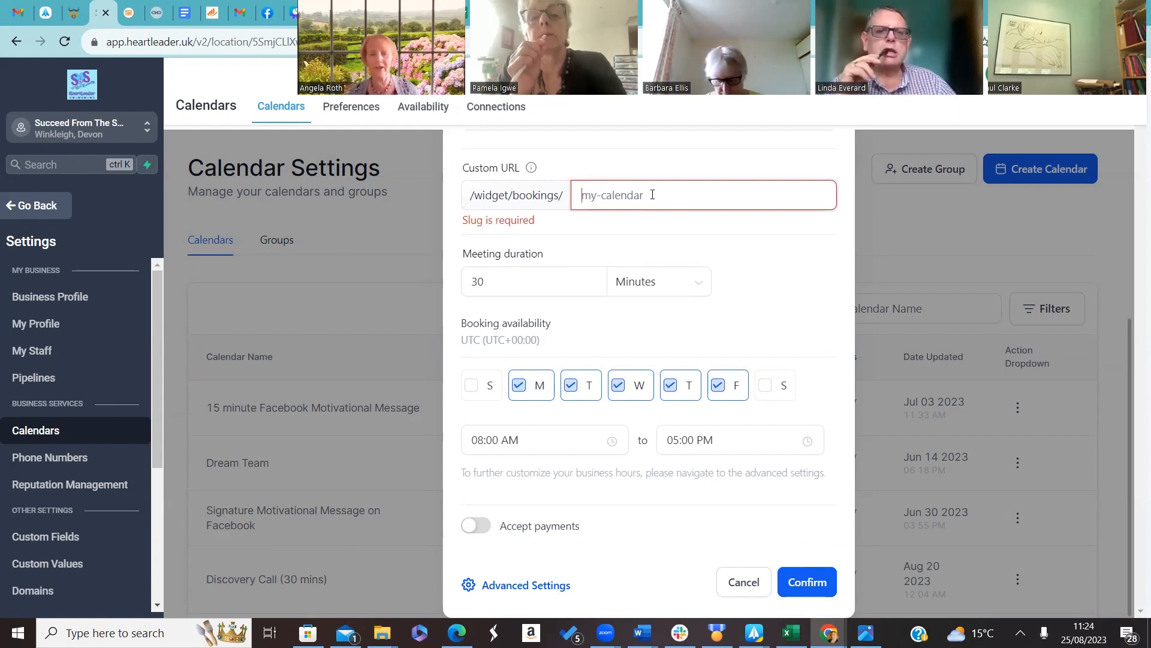
type("d")
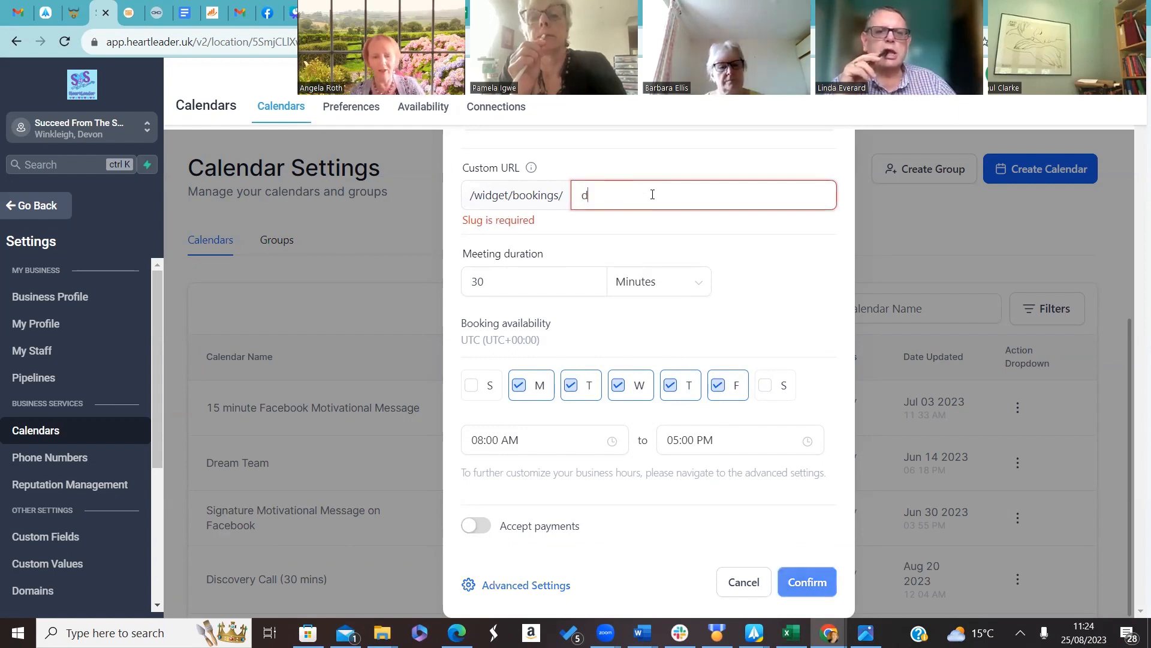
type("iscovery ")
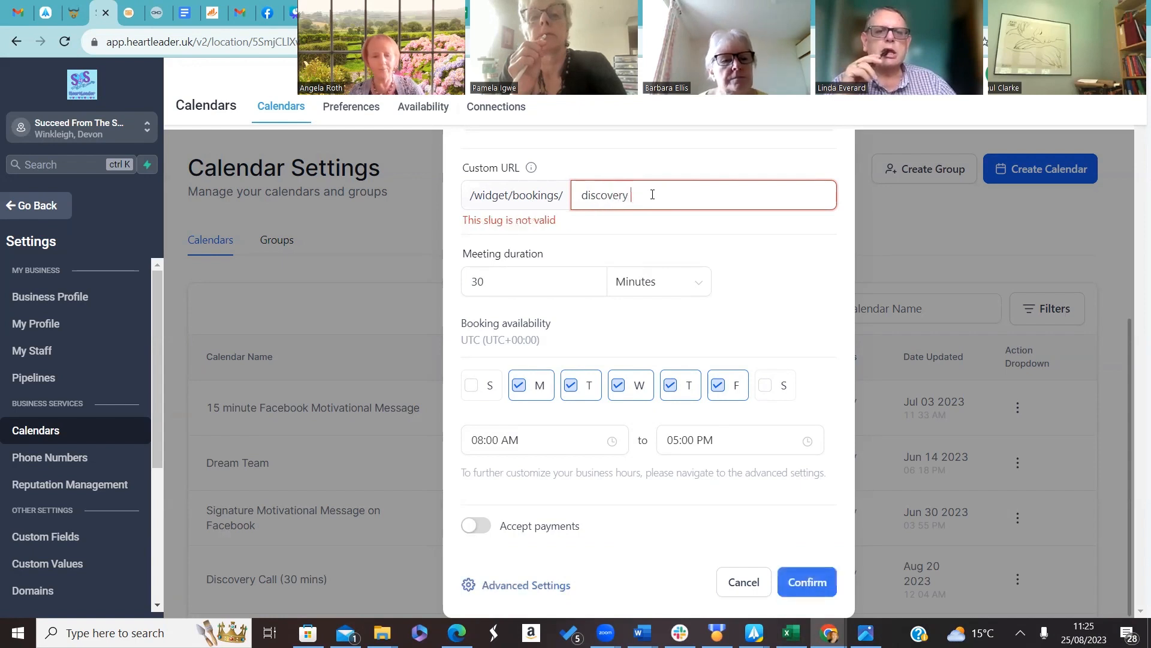
type("with angela")
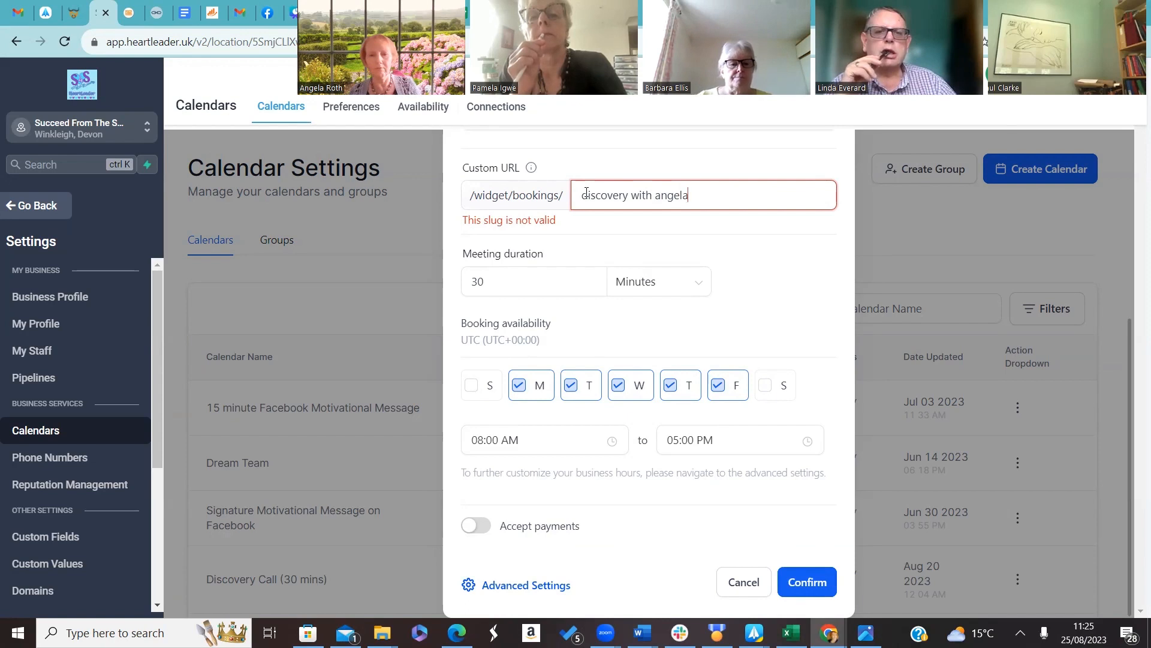
left_click(633, 195)
key("BackSpace")
type("-")
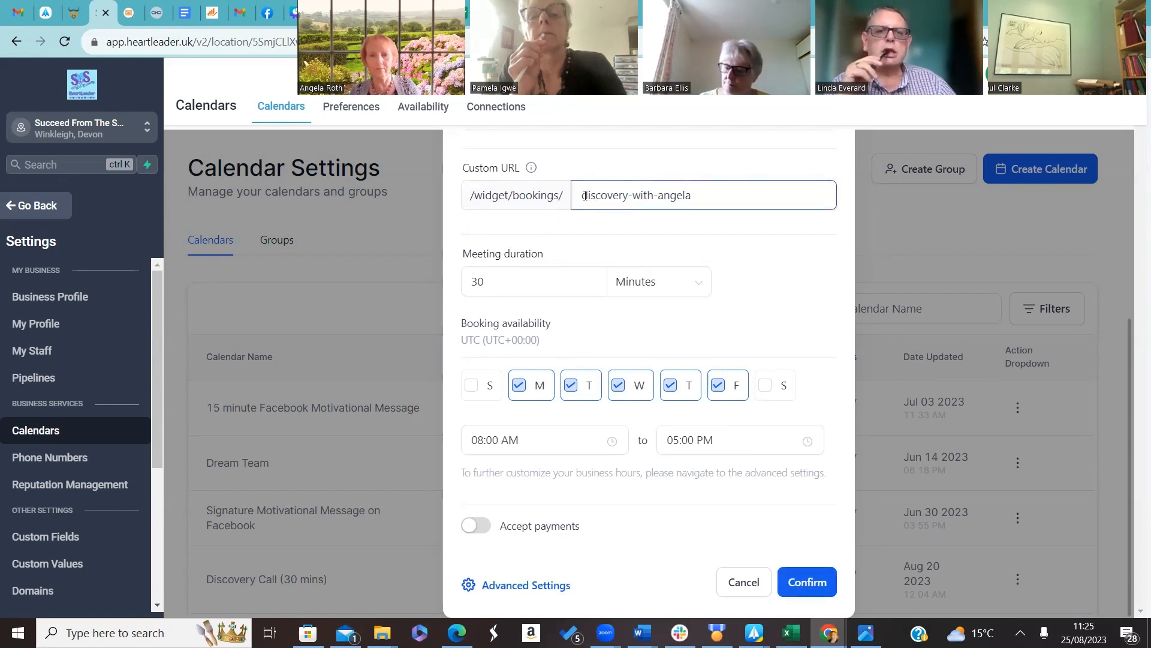
double_click(585, 195)
left_click(583, 195)
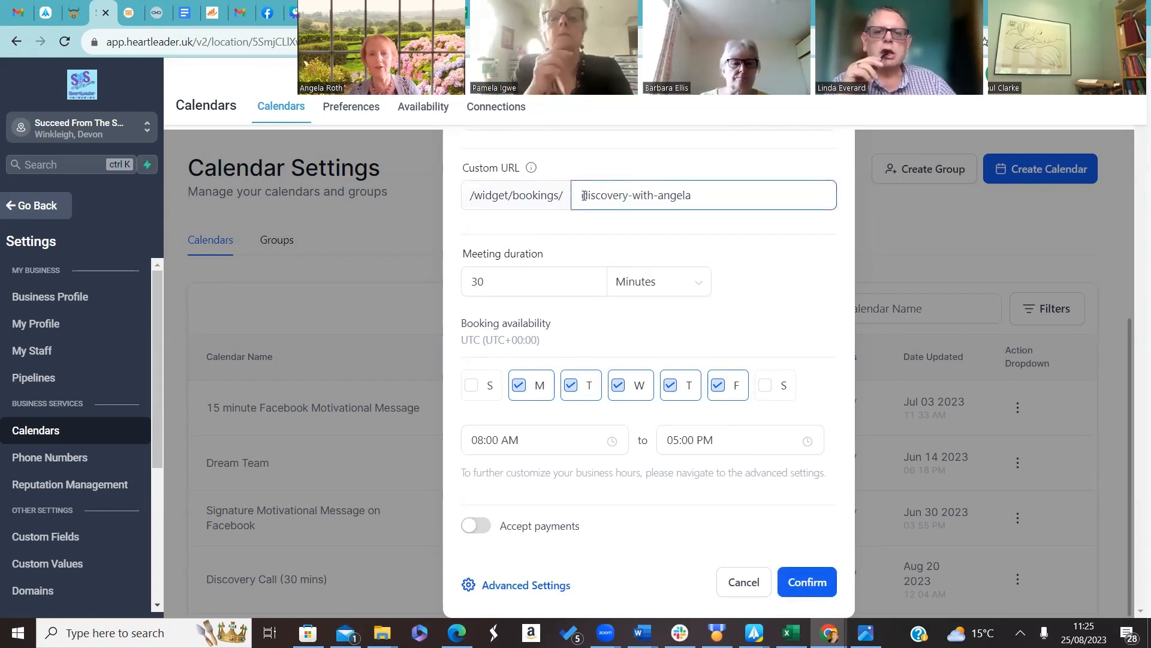
left_click(808, 580)
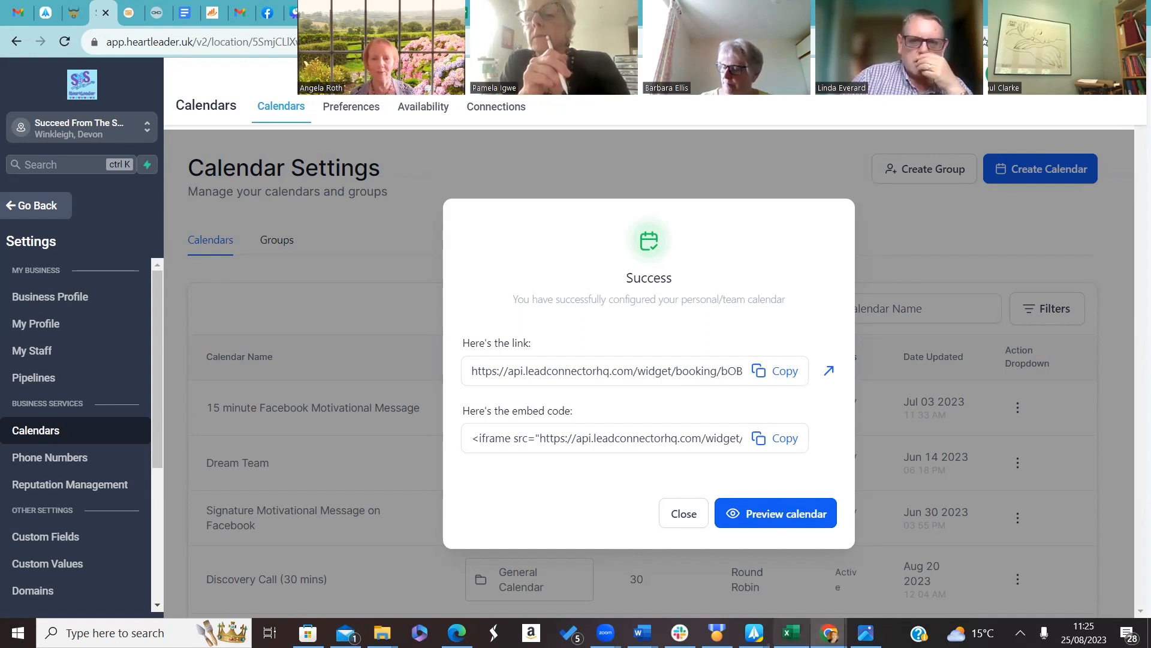
Step: Preview the booking page of the new "Discovery Call" calendar, and return to the calendar settings list
left_click(794, 519)
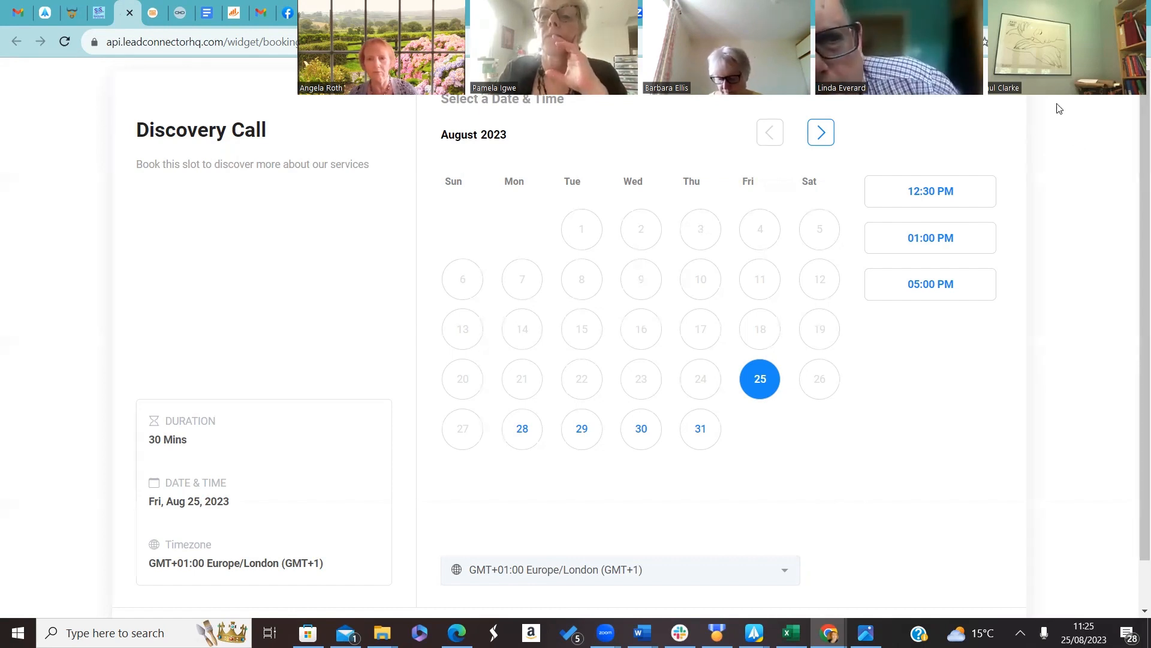
left_click_drag(922, 2, 883, 210)
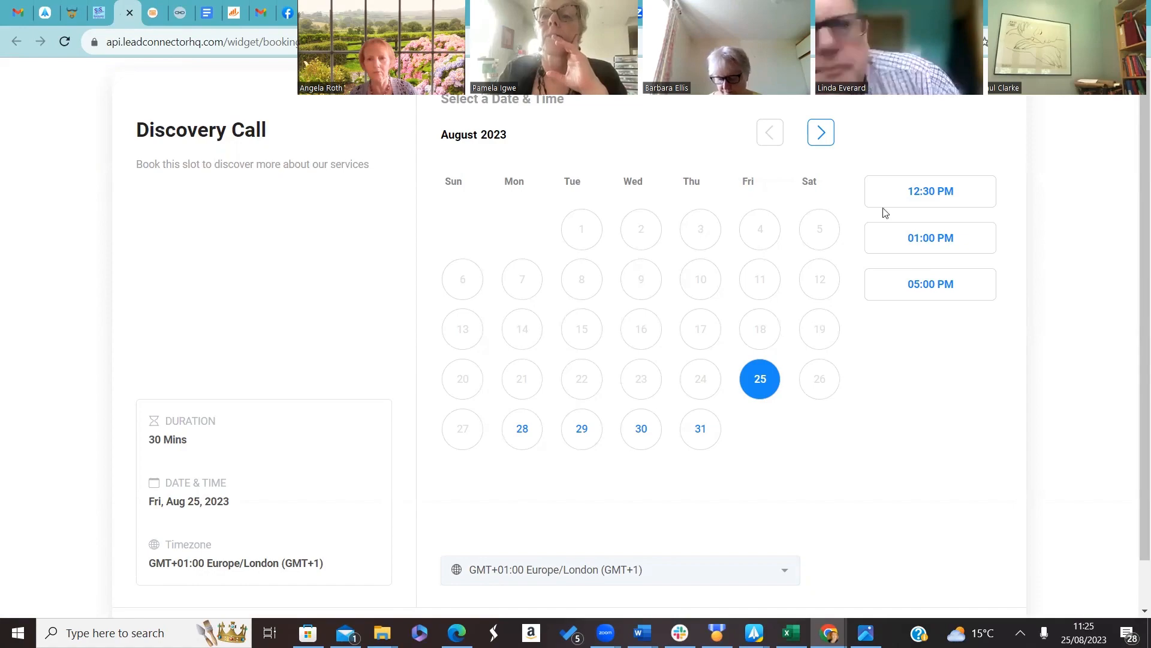
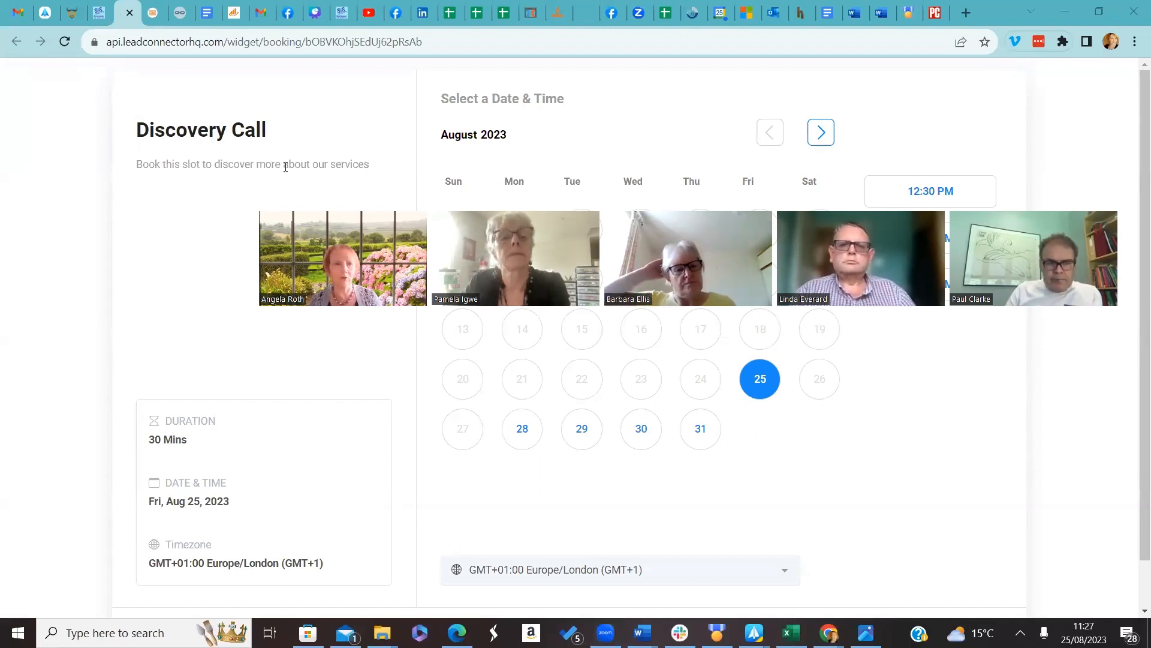
left_click(130, 14)
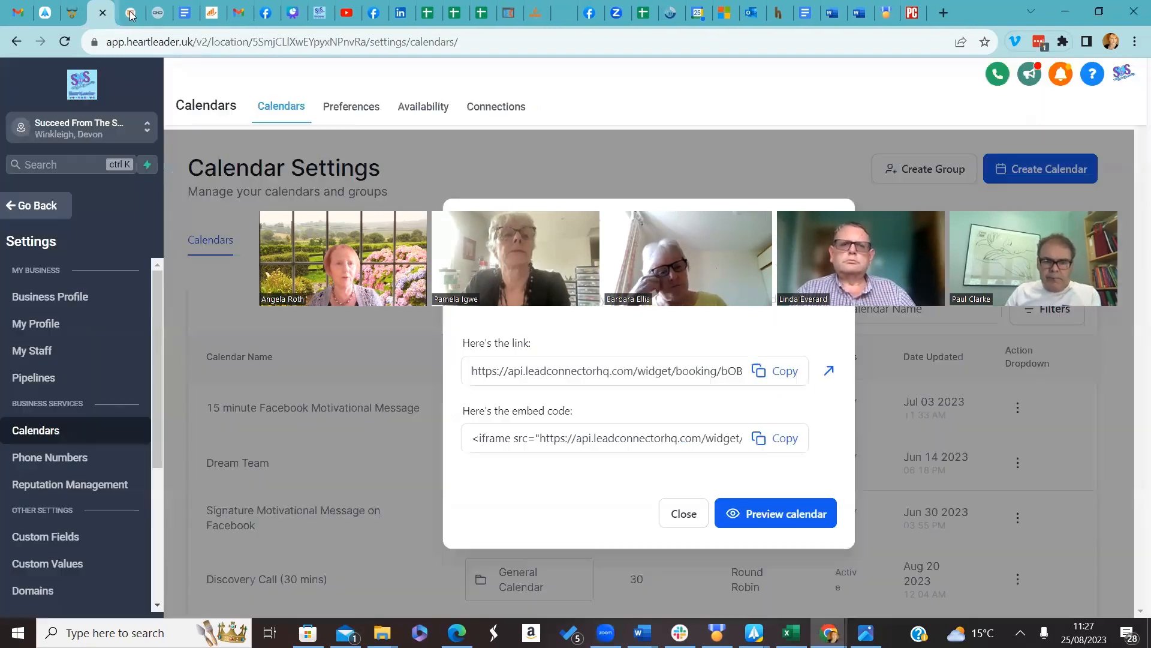
left_click(682, 513)
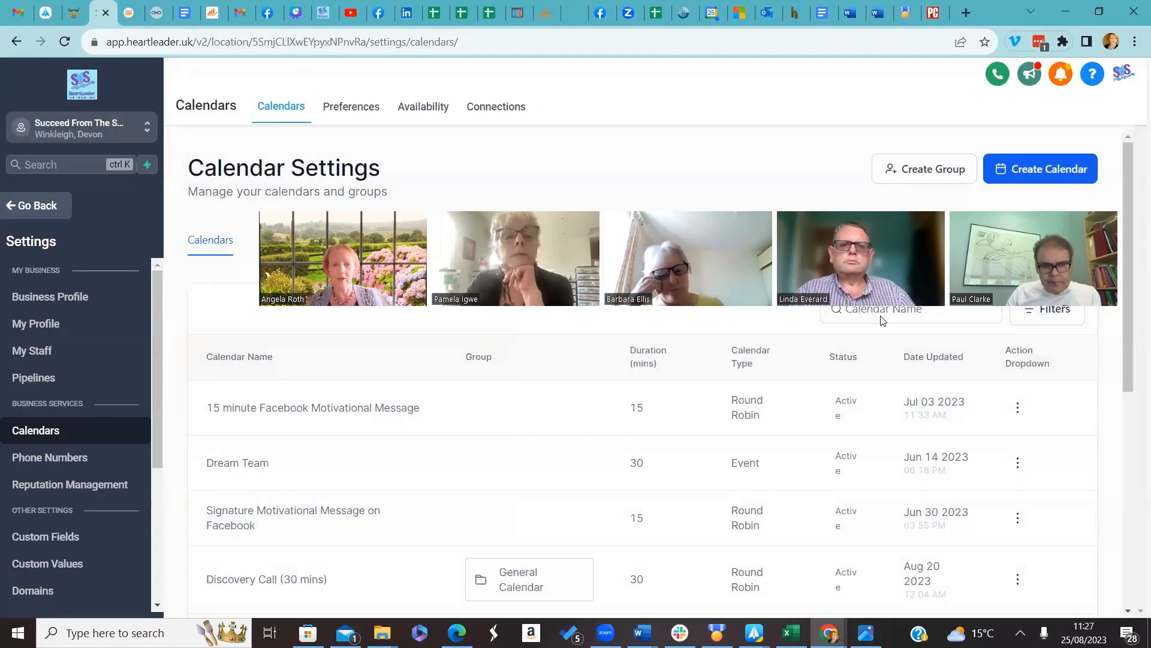
Step: Look through the list of calendars and check the calendar connection preferences
left_click_drag(873, 301, 875, 180)
scroll(855, 432, "down", 2)
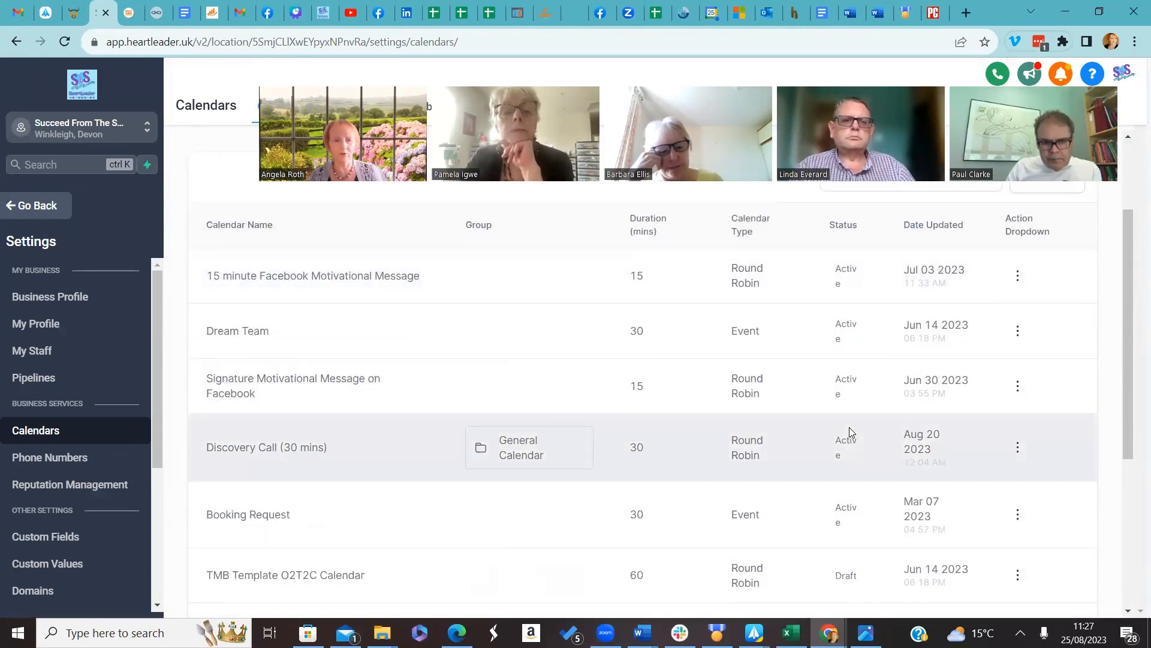
scroll(852, 432, "down", 2)
scroll(852, 432, "up", 2)
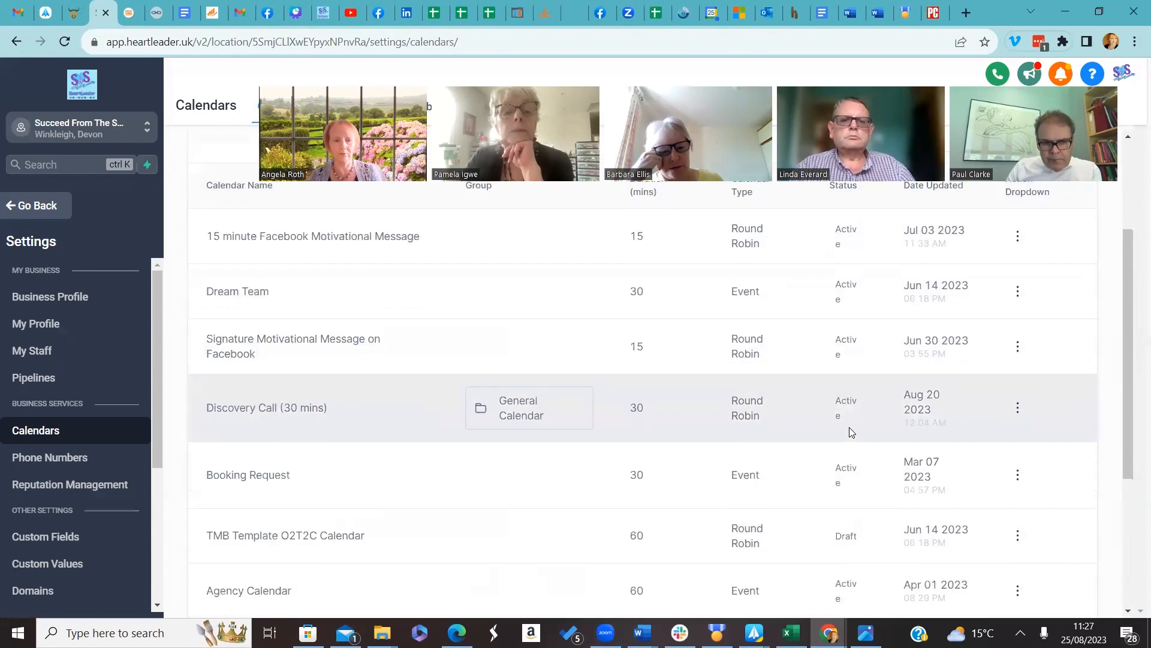
scroll(986, 399, "up", 3)
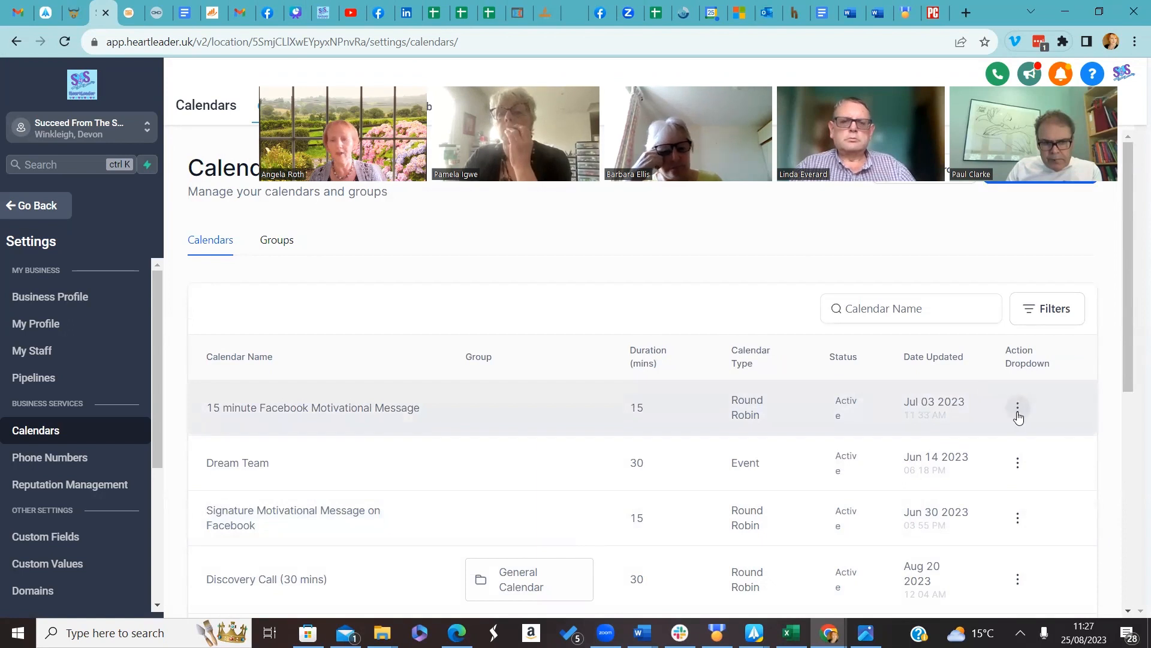
scroll(1005, 326, "down", 2)
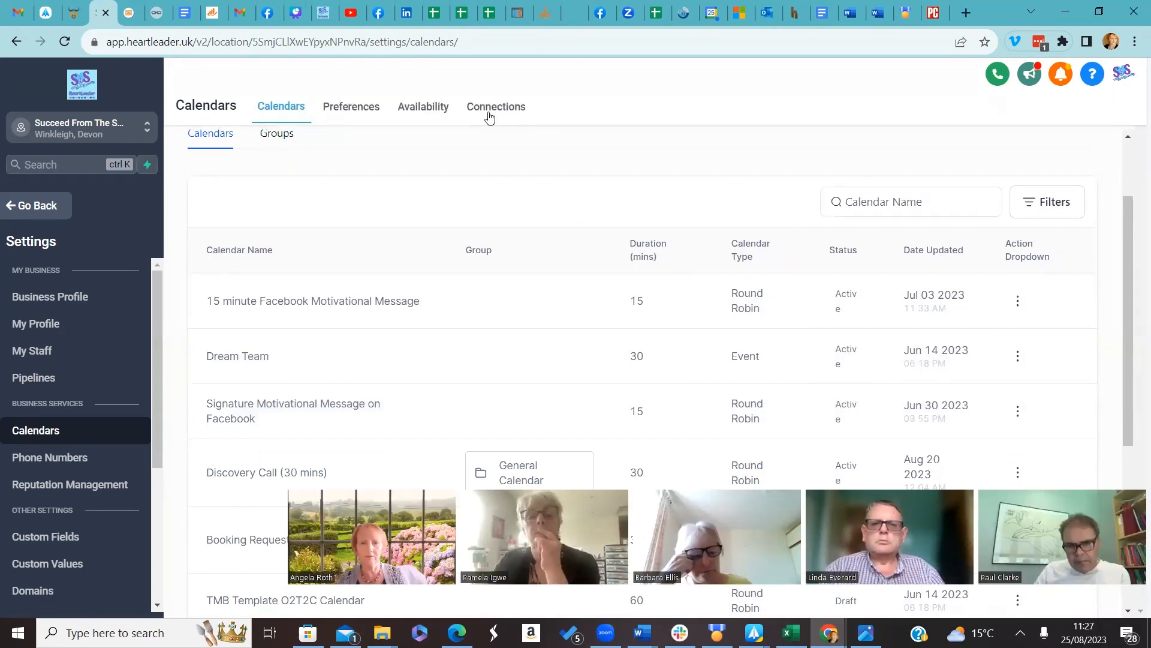
left_click(489, 113)
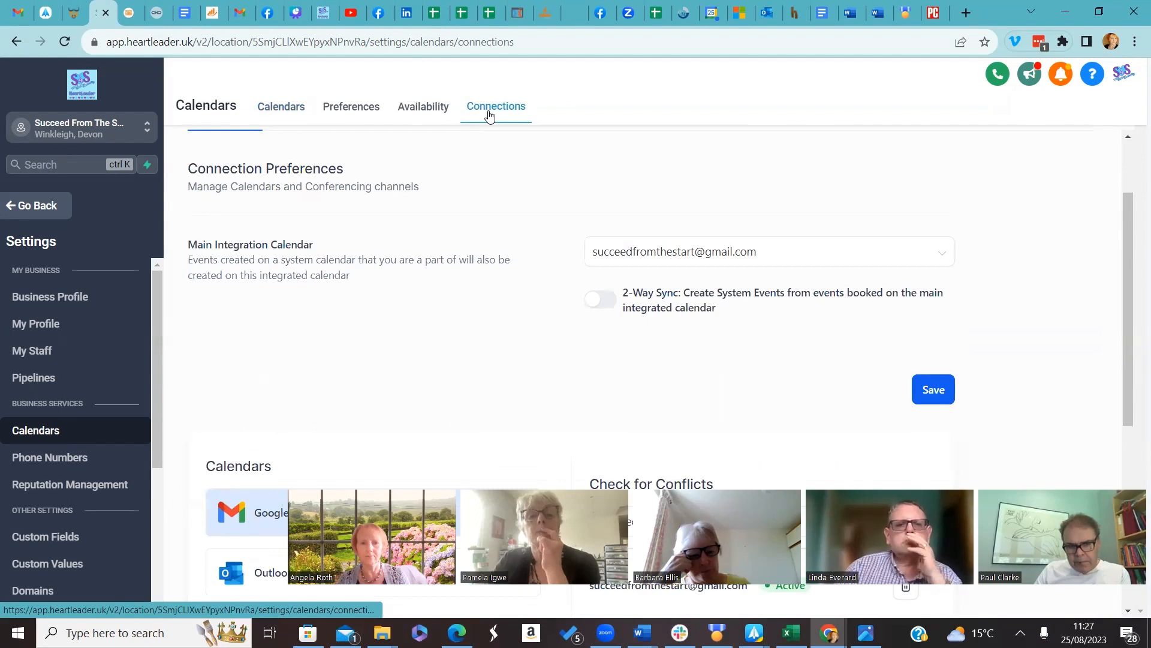
left_click(292, 113)
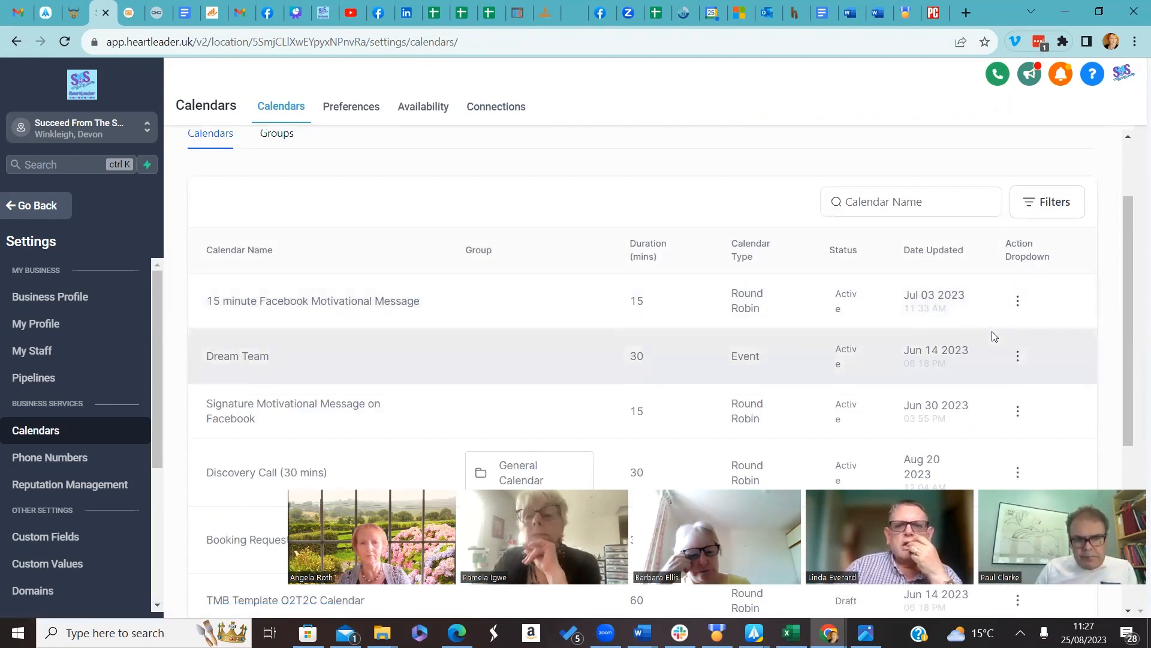
Step: Start another Round Robin calendar and name it "Appointment with" followed by the host's first name
scroll(992, 335, "up", 2)
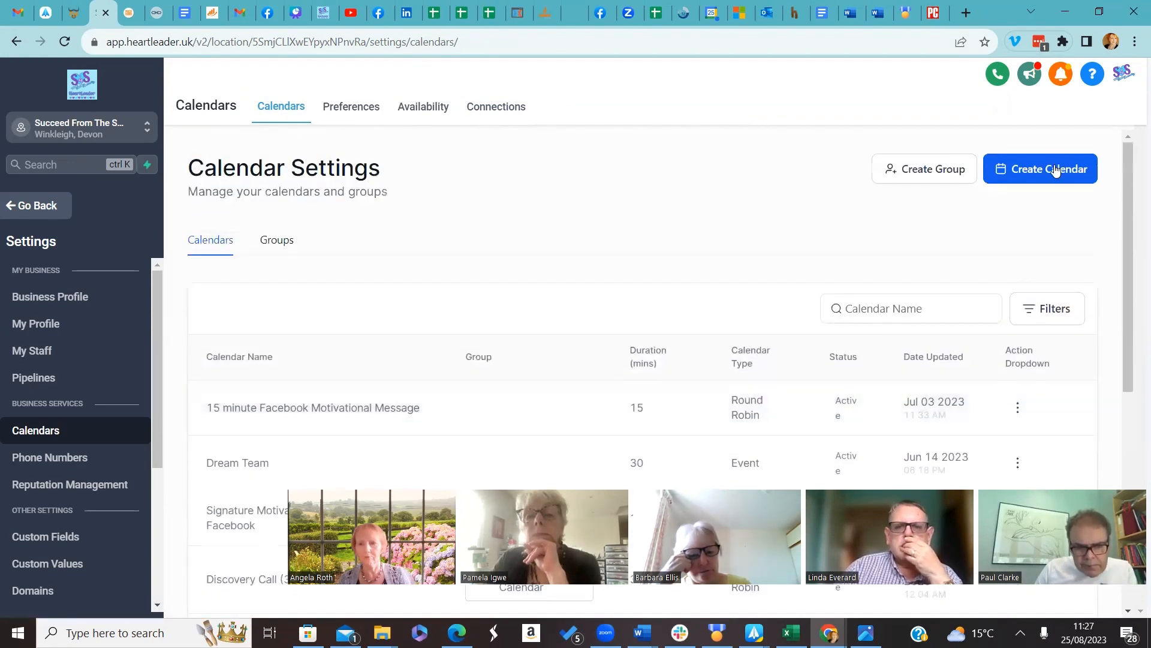
left_click(1055, 171)
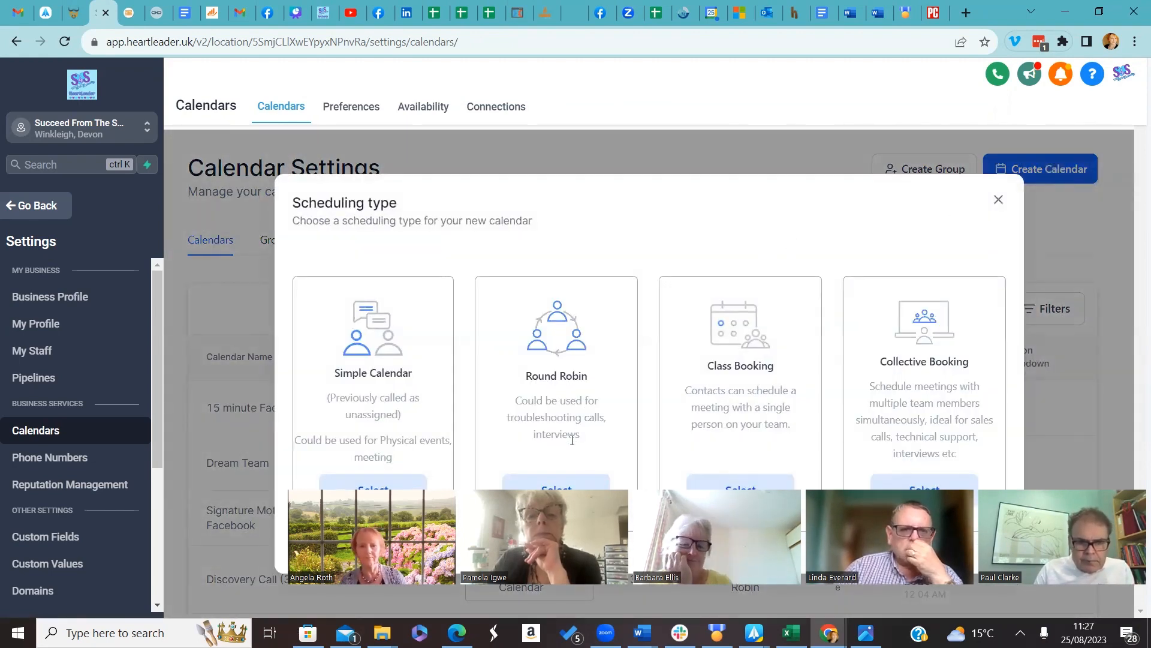
left_click(579, 483)
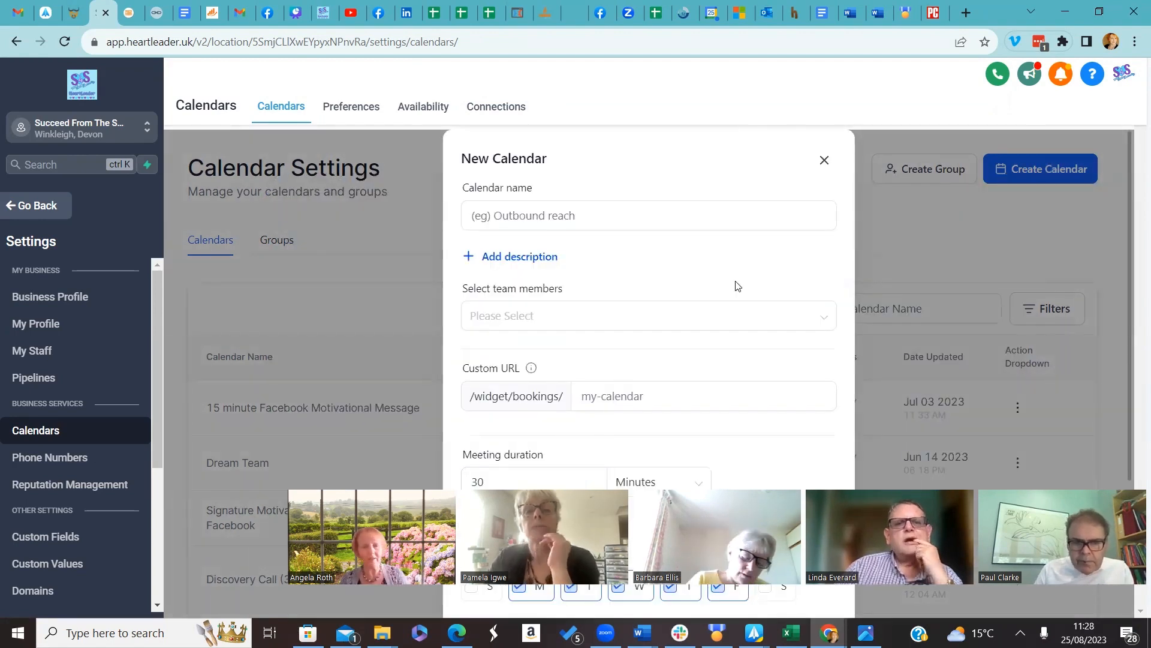
left_click(665, 225)
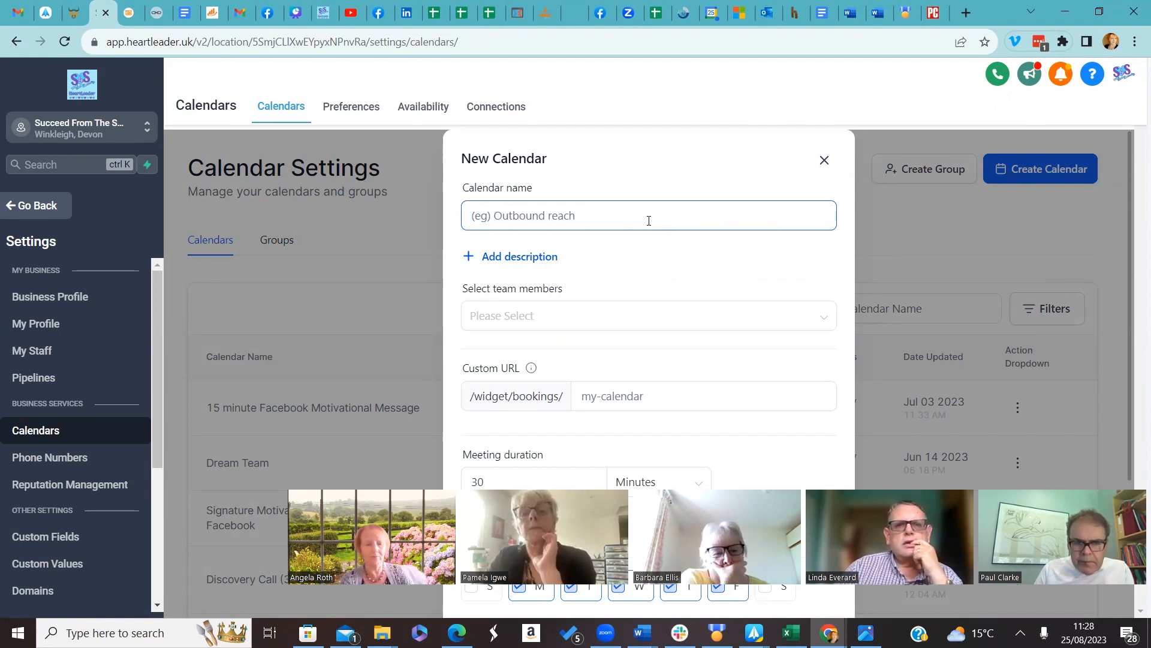
type("A")
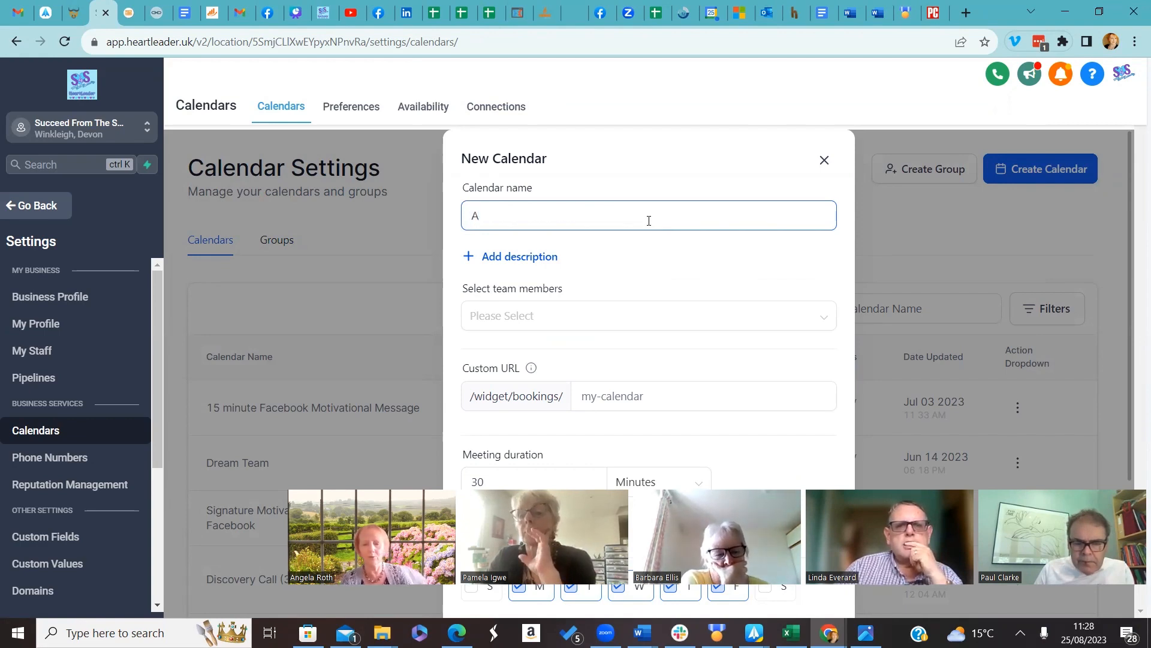
key("BackSpace")
type("Appointmen")
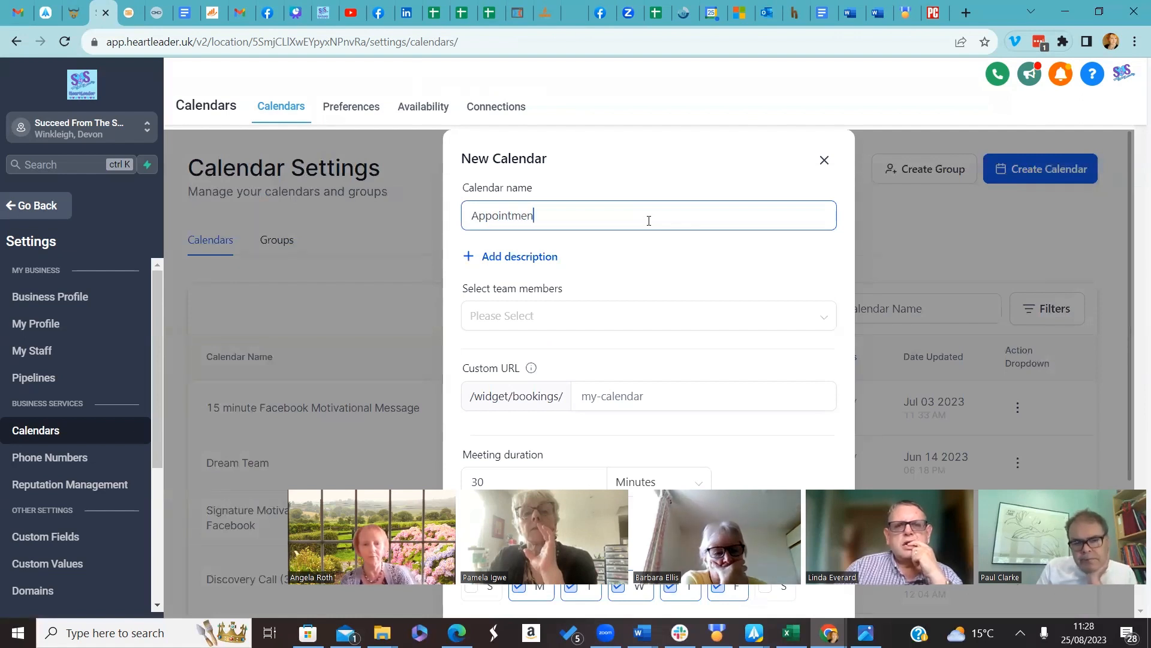
type("t with Angela")
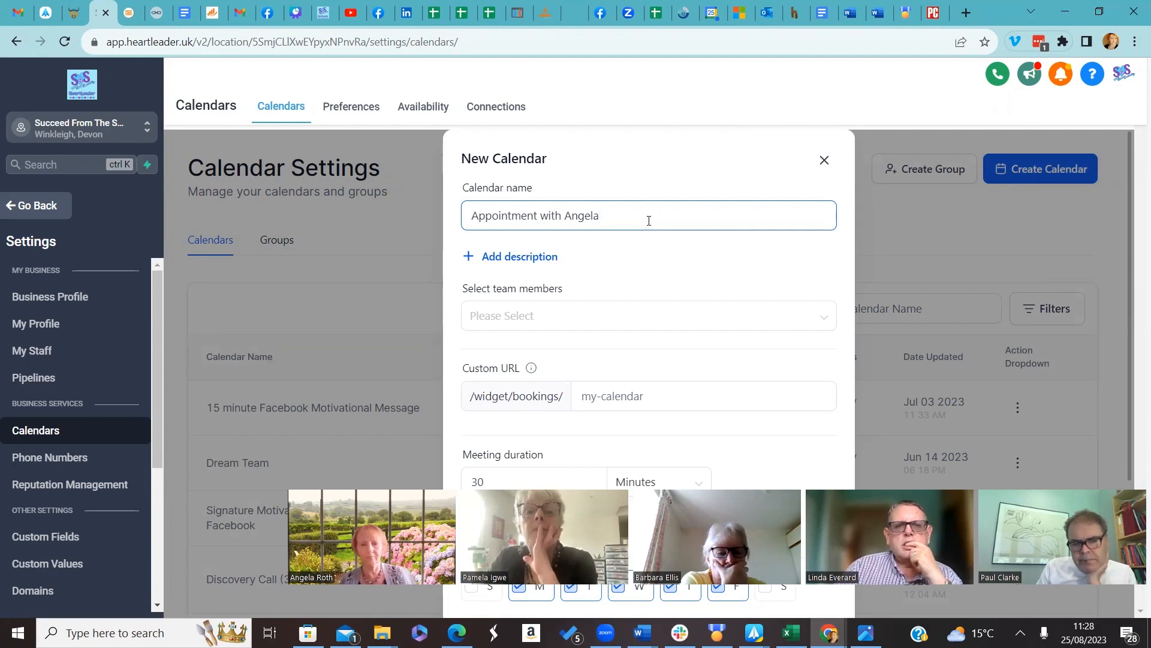
Step: Assign the host as the team member for the new appointment calendar
left_click(533, 313)
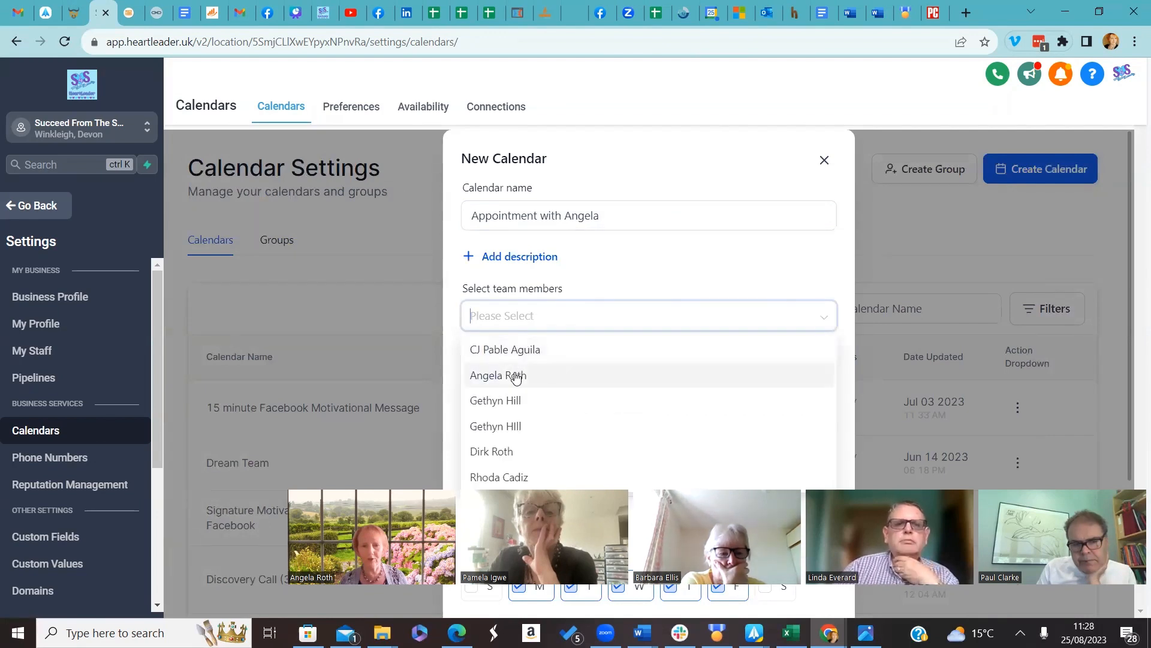
left_click(516, 375)
scroll(627, 313, "down", 3)
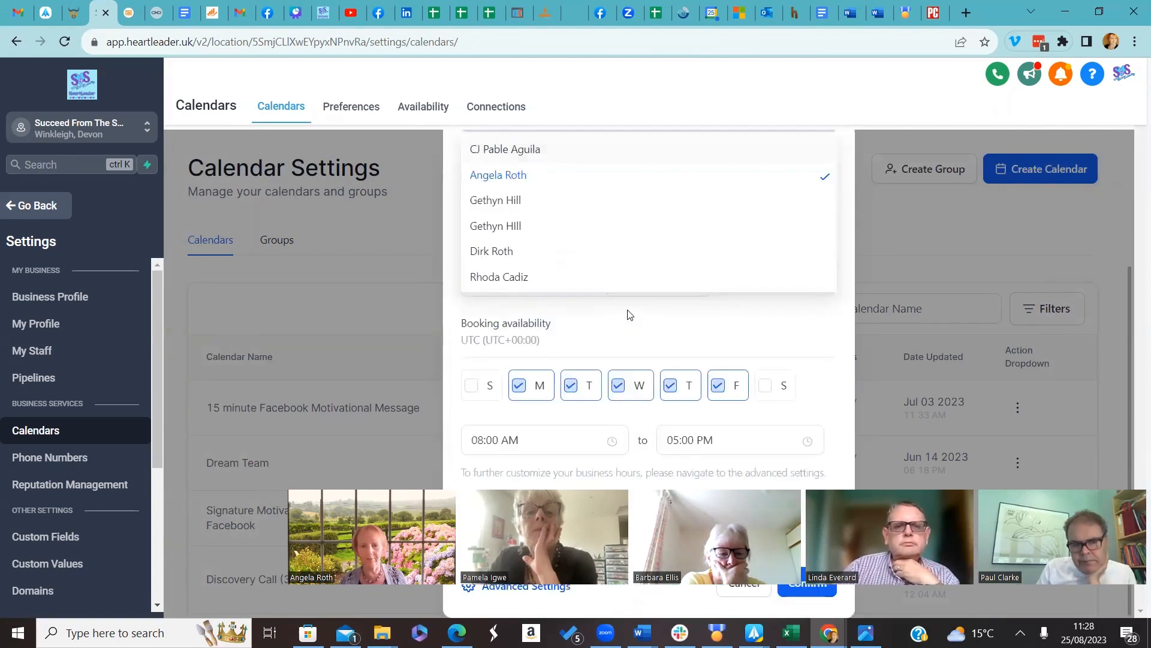
left_click(636, 328)
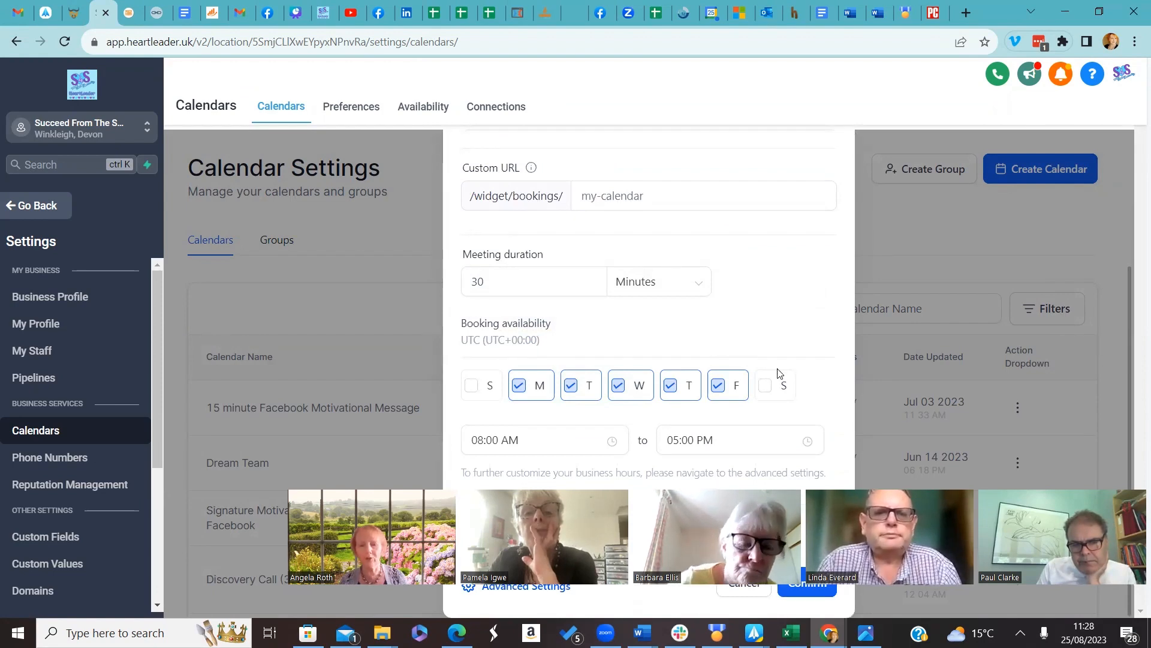
Step: Limit the booking availability to Monday and Tuesday by excluding Wednesday, Thursday and Friday
left_click(718, 385)
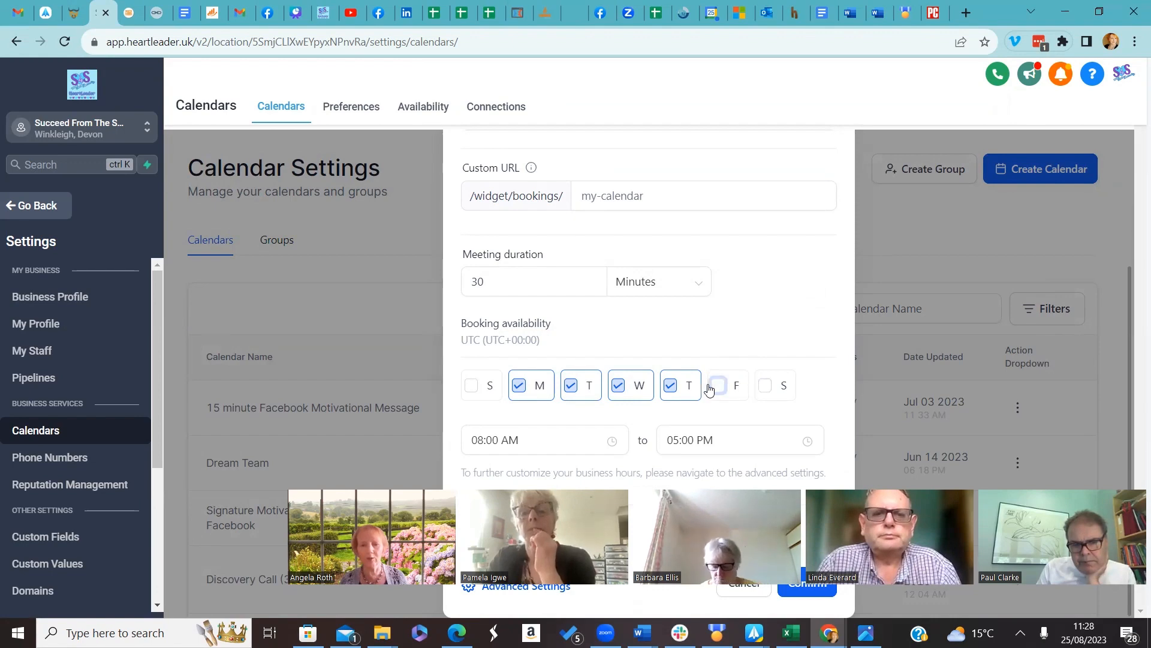
left_click(681, 384)
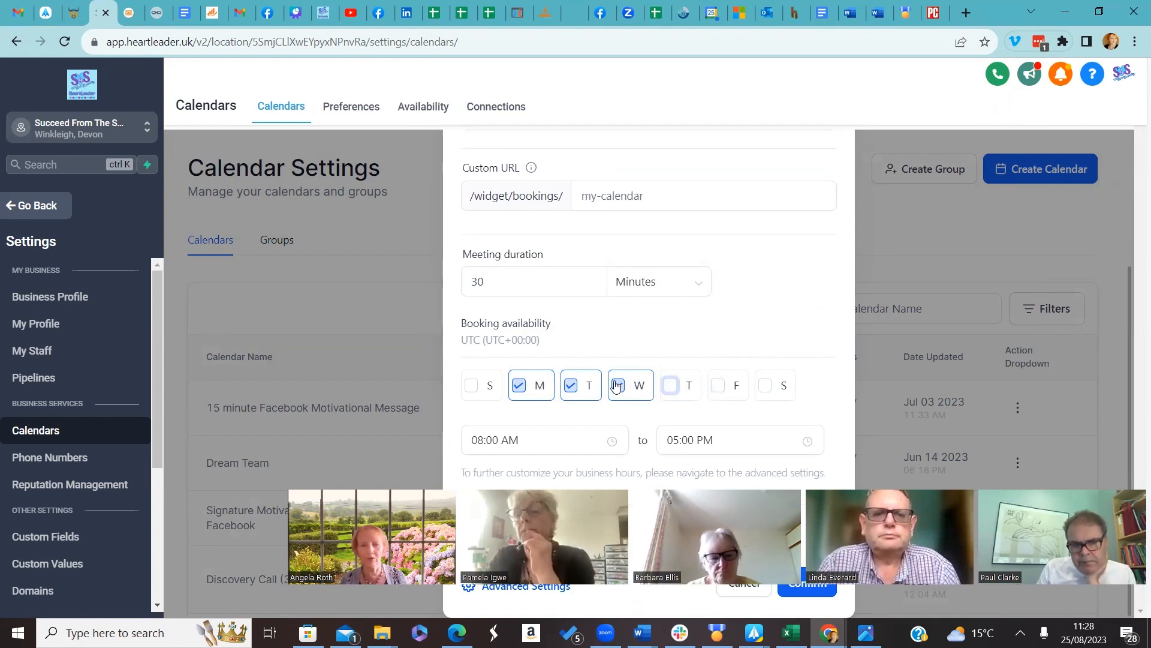
left_click(616, 385)
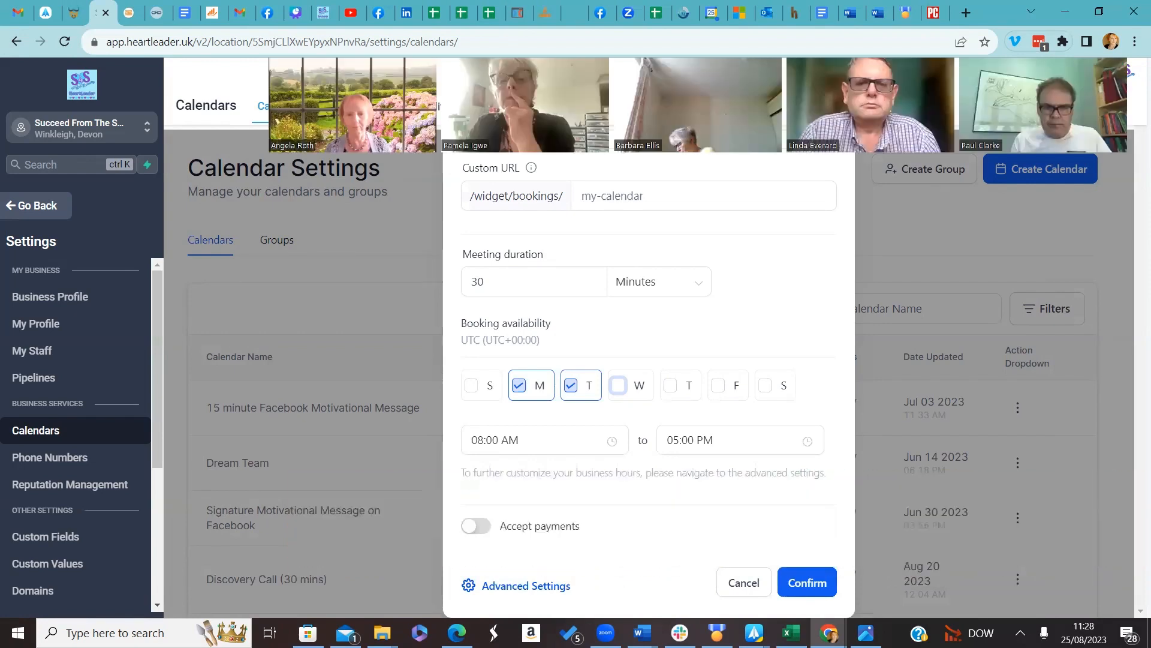
Step: Set the calendar's custom URL to "appointment-" followed by the host's first name, and continue to the advanced settings
left_click(522, 591)
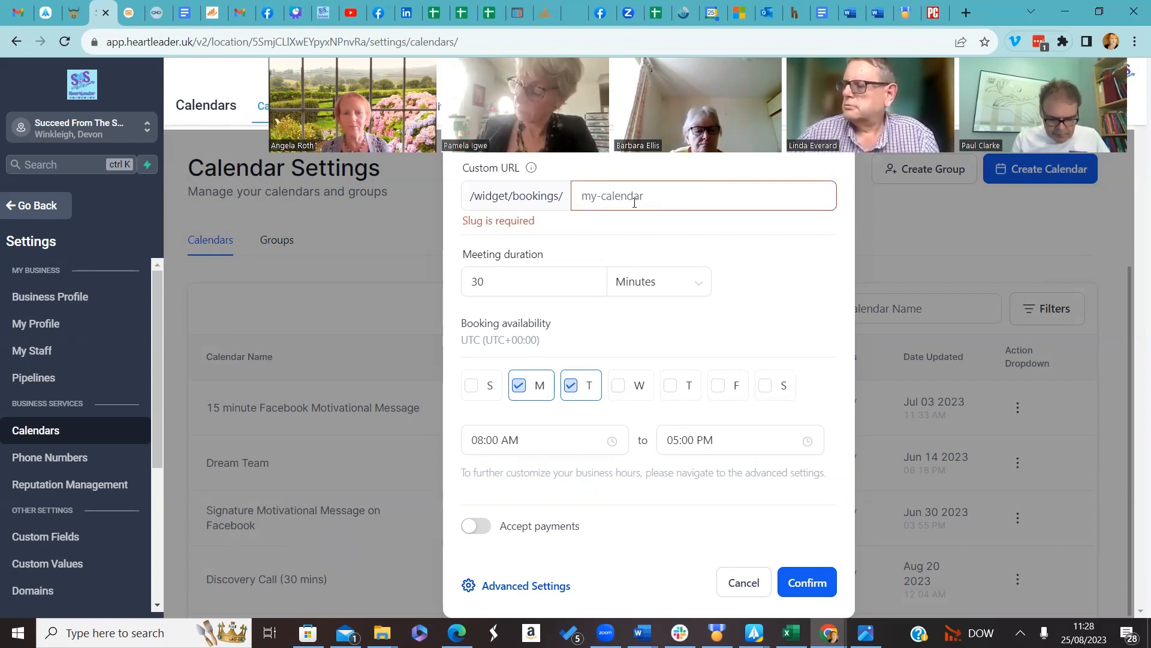
type("app")
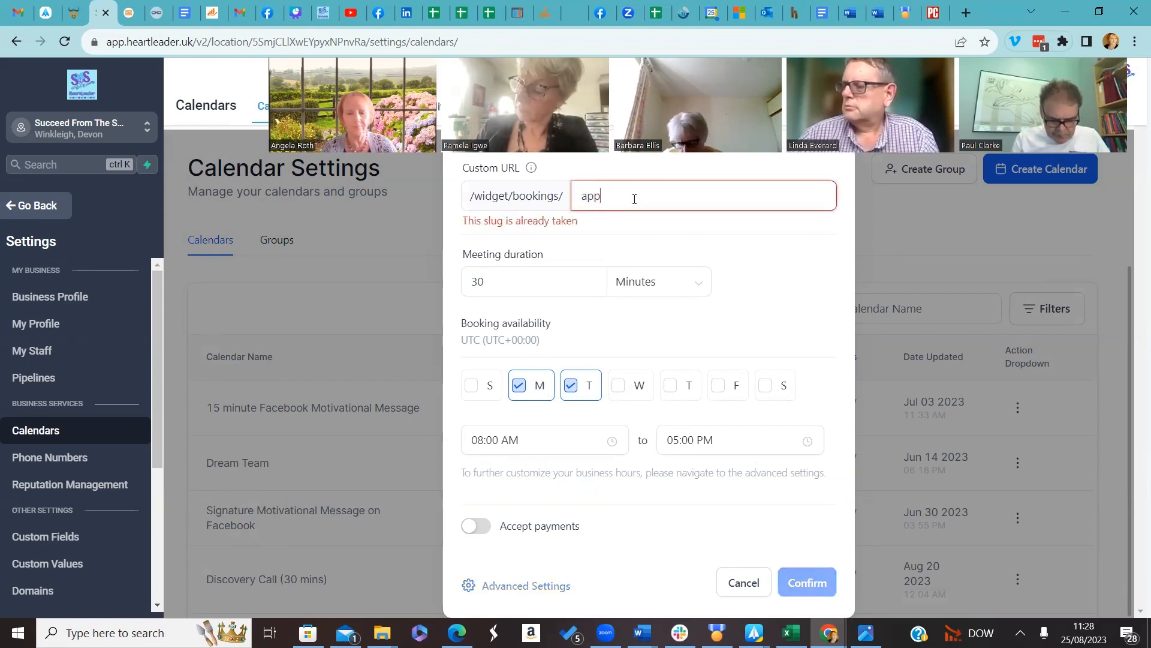
type("ointment-")
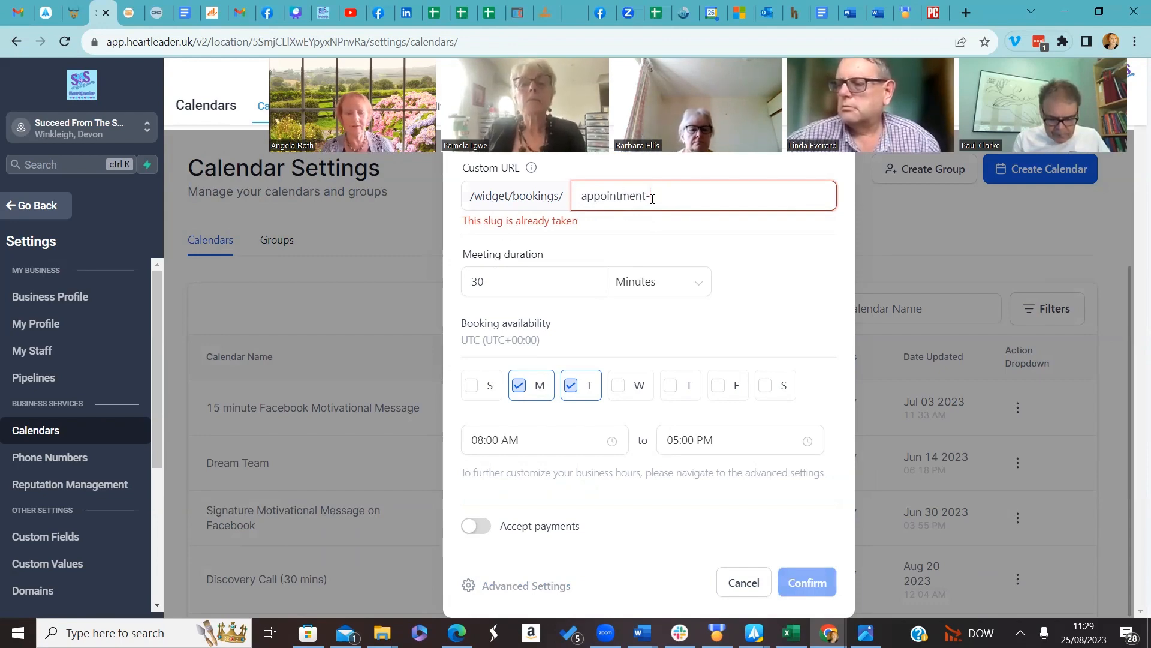
type("ange")
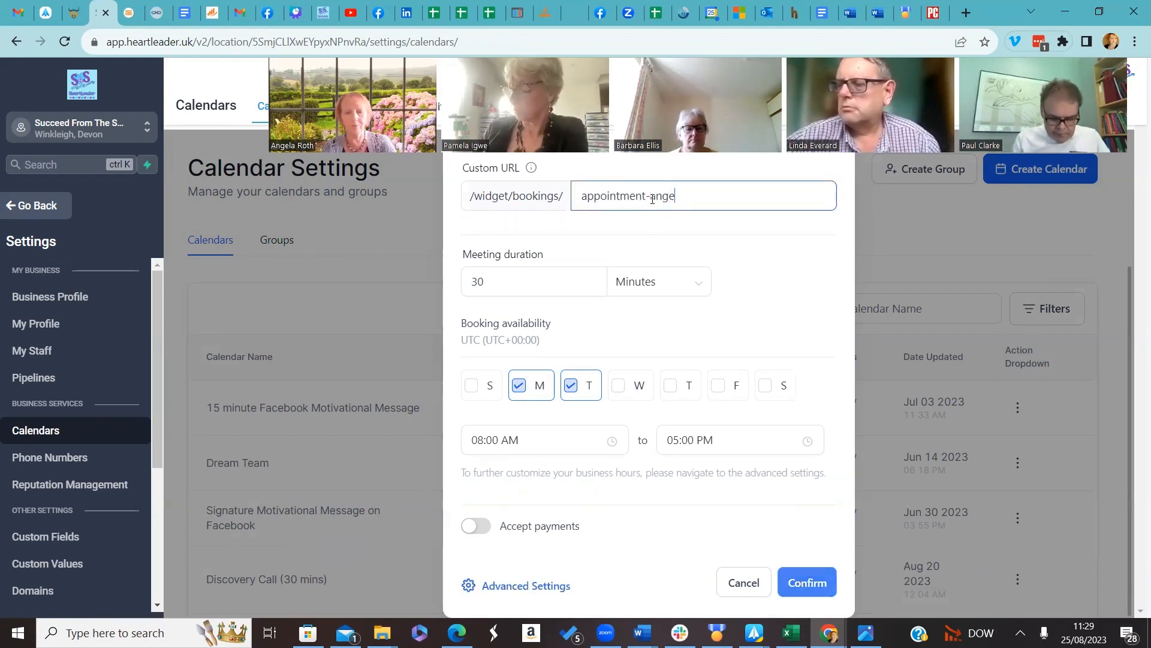
type("la")
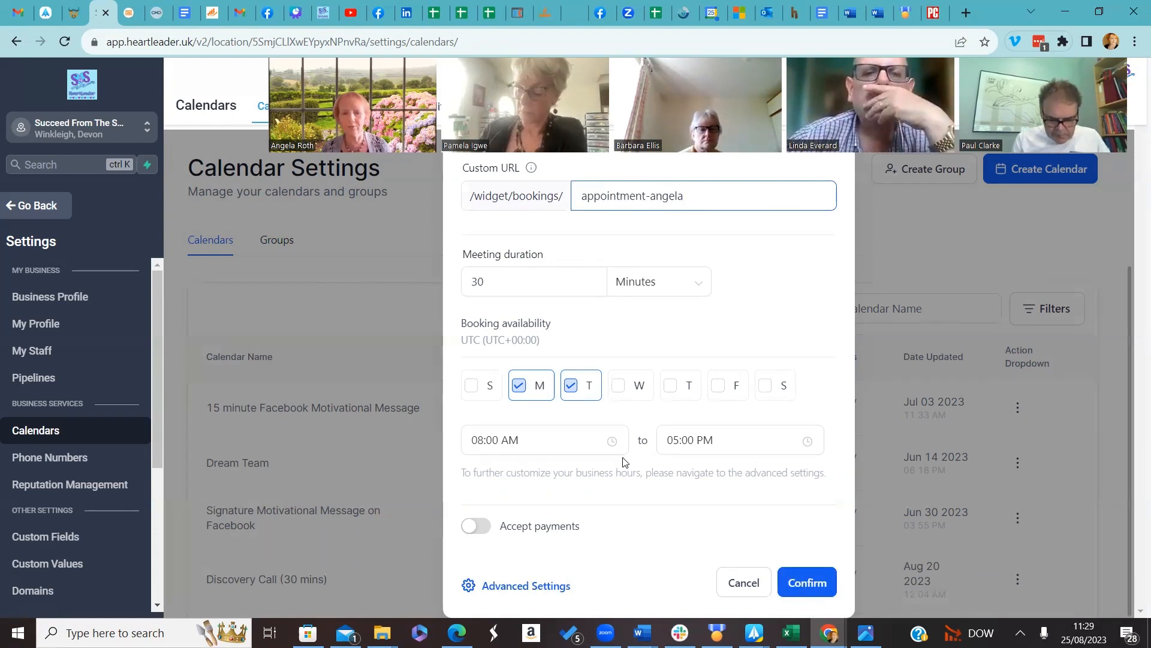
left_click(557, 587)
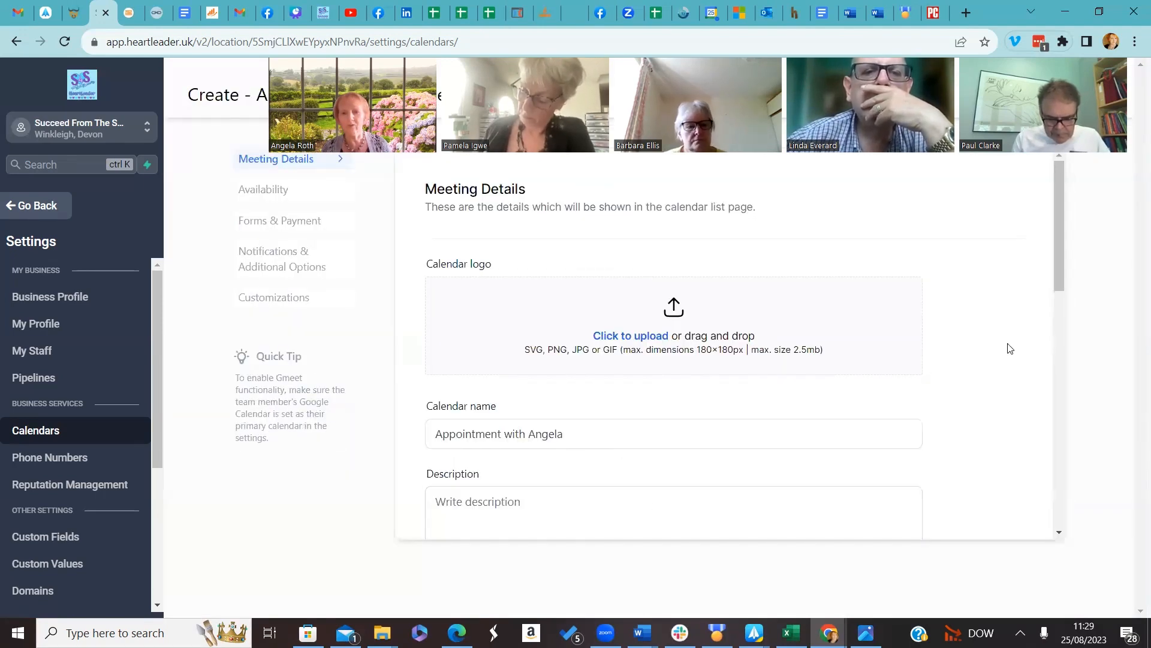
Step: Review the meeting details and the host's priority options, and save to continue to the availability settings
mouse_move(1059, 278)
left_mouse_down()
mouse_move(1056, 360)
mouse_move(1057, 263)
left_mouse_up()
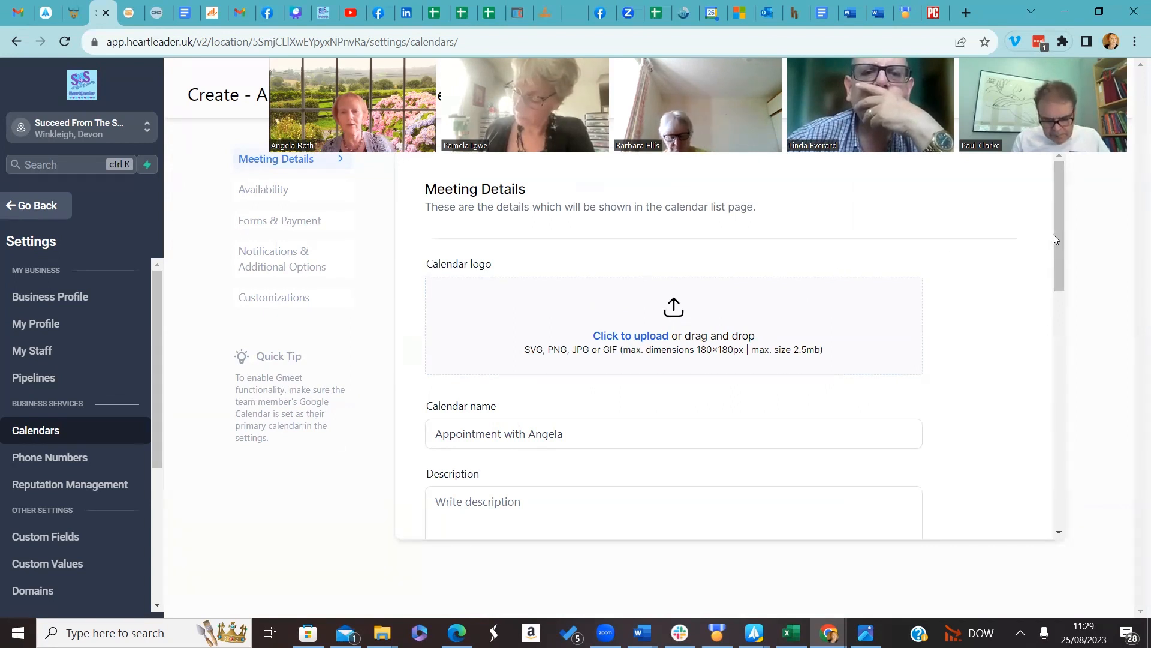
left_click_drag(1056, 239, 1077, 436)
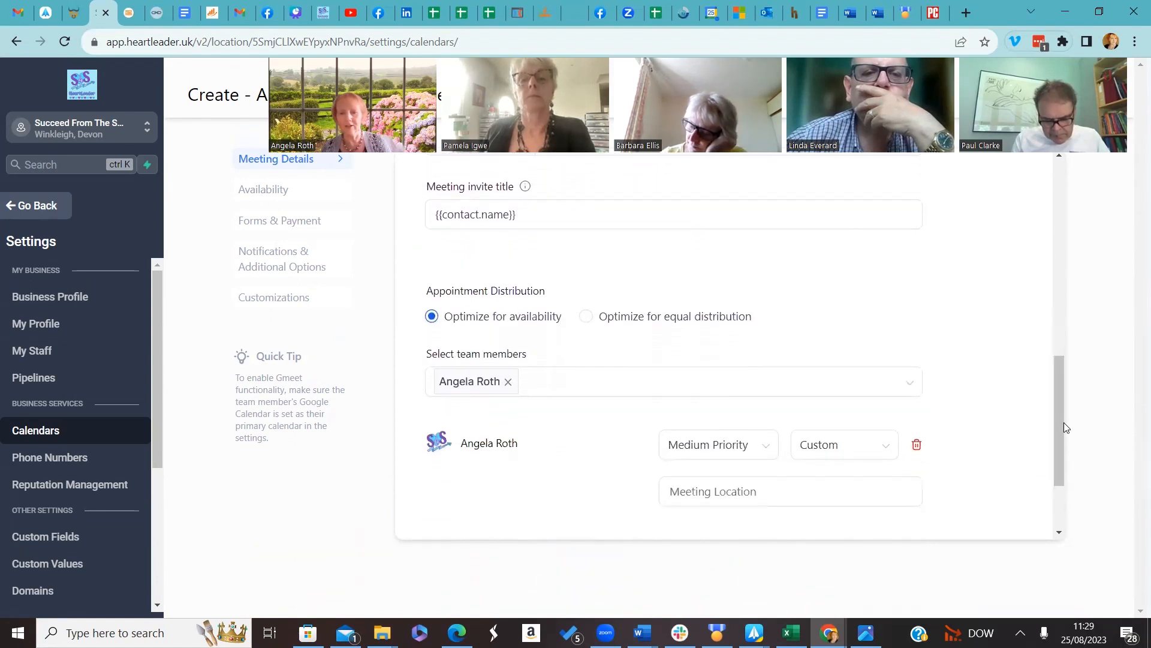
left_click_drag(1061, 421, 1057, 451)
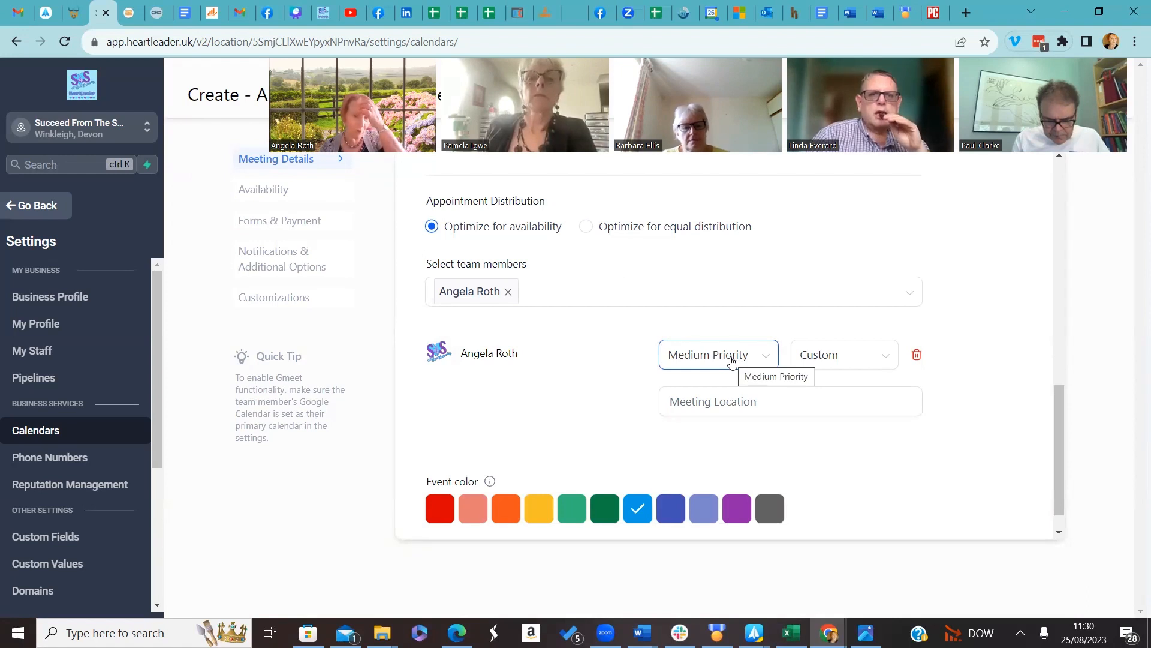
left_click(760, 362)
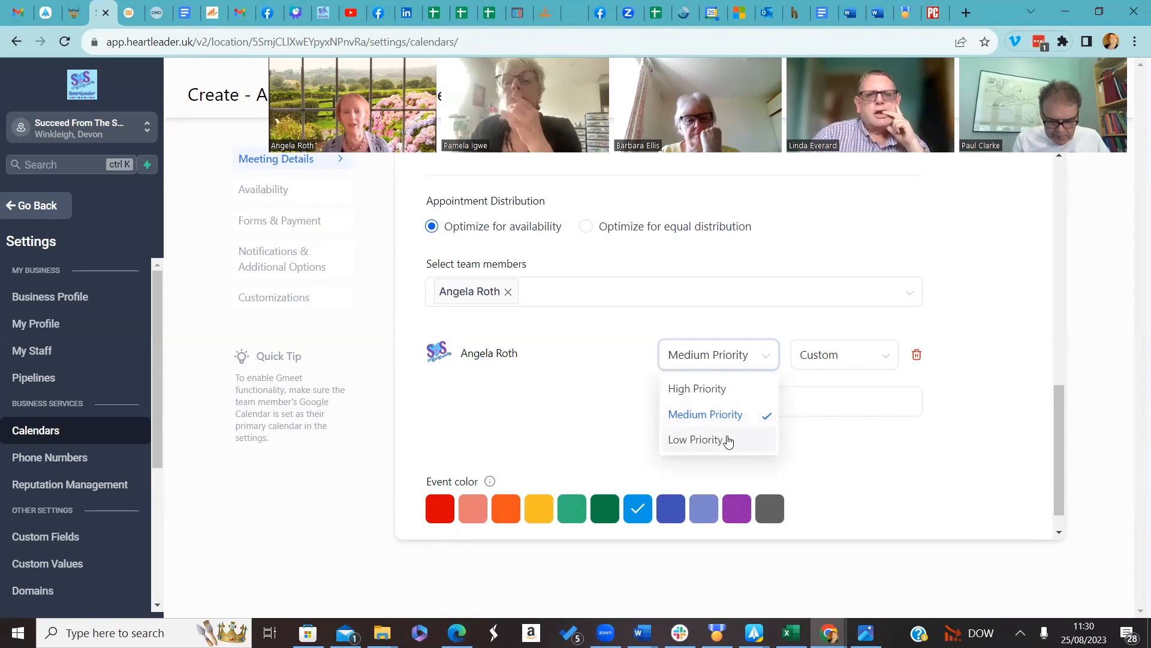
left_click(864, 334)
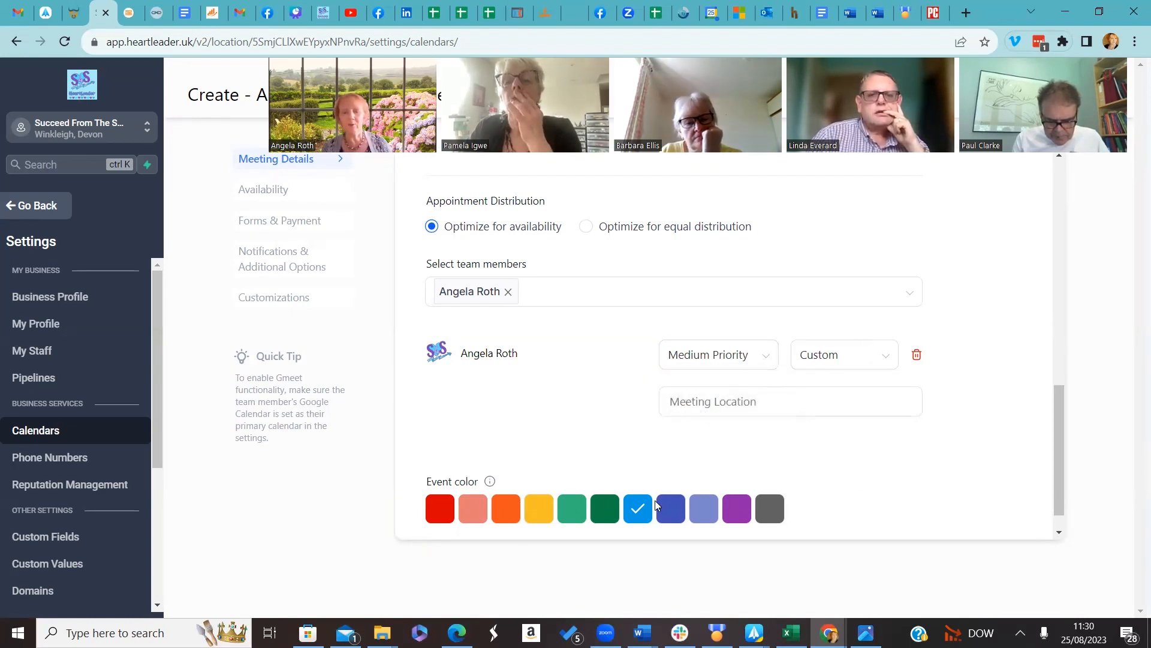
scroll(893, 447, "up", 10)
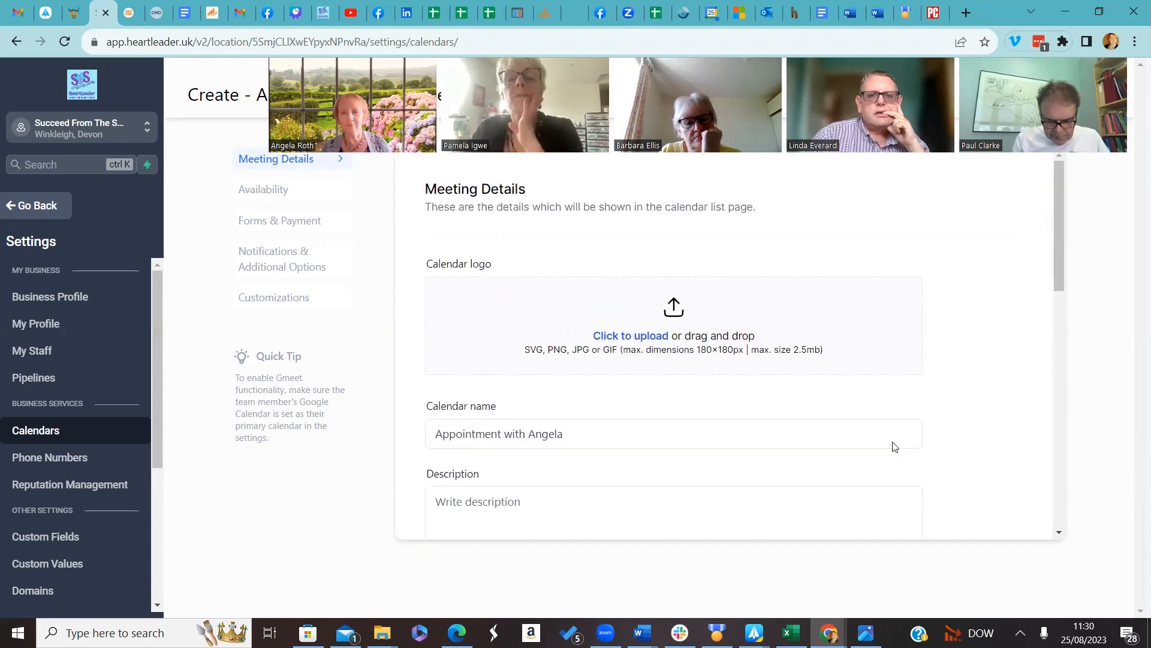
left_click_drag(975, 162, 986, 487)
left_click(1097, 99)
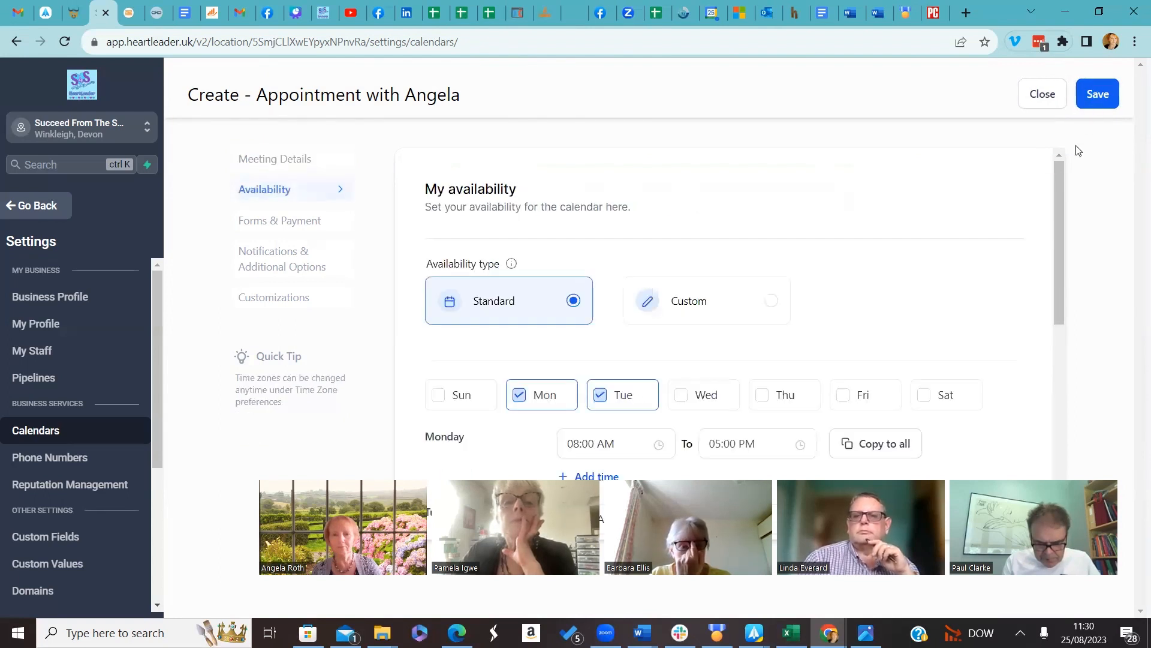
Step: Set Monday's availability to end at 12:00 PM
left_click_drag(1060, 208, 1065, 257)
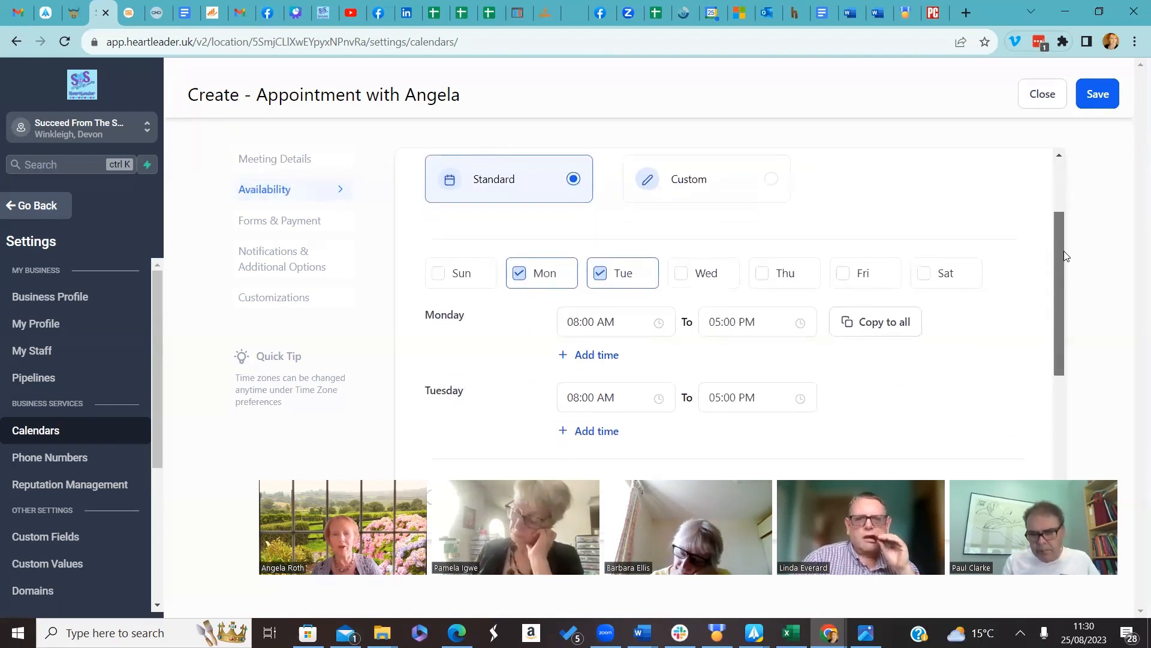
left_click_drag(1064, 251, 1064, 252)
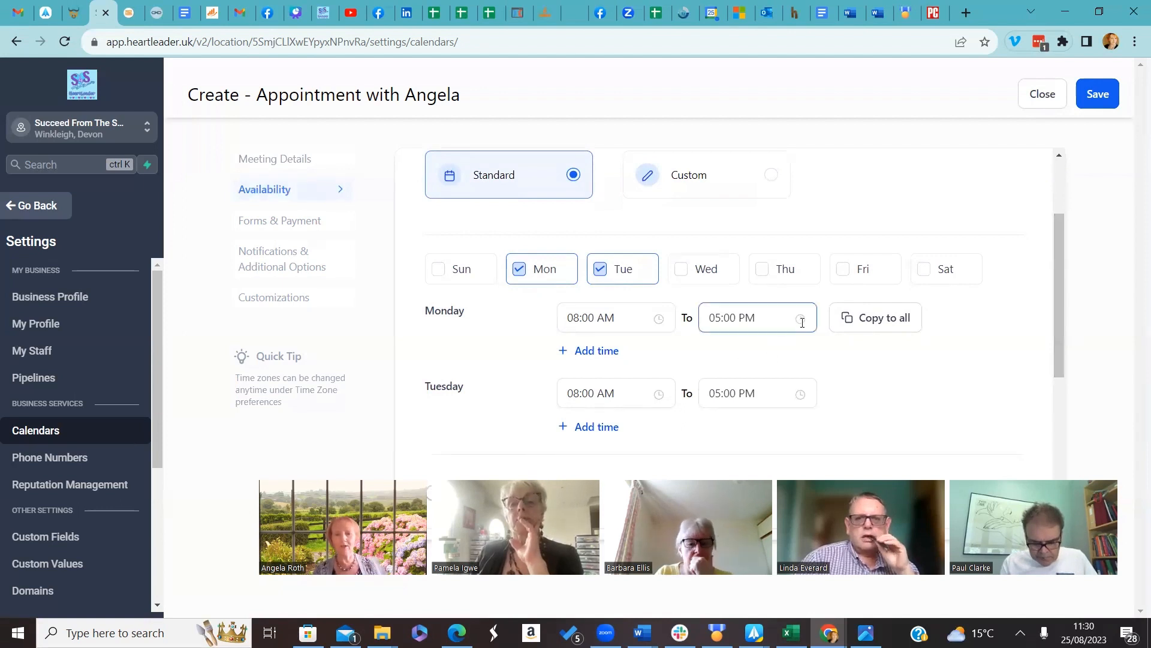
left_click(722, 317)
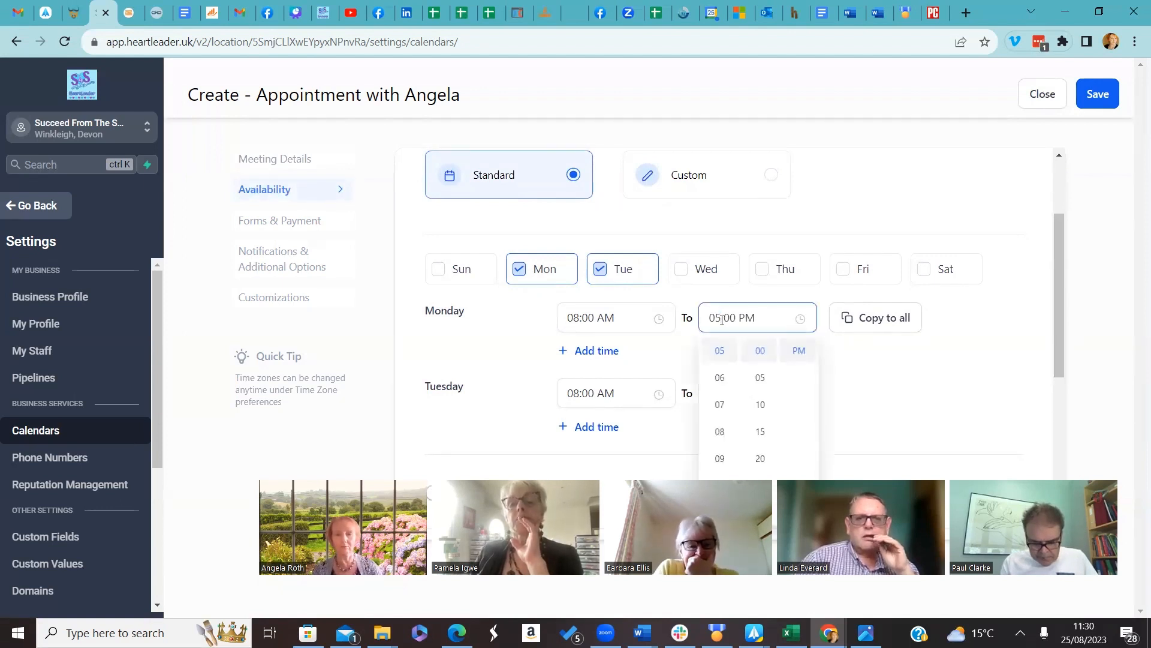
scroll(717, 372, "up", 3)
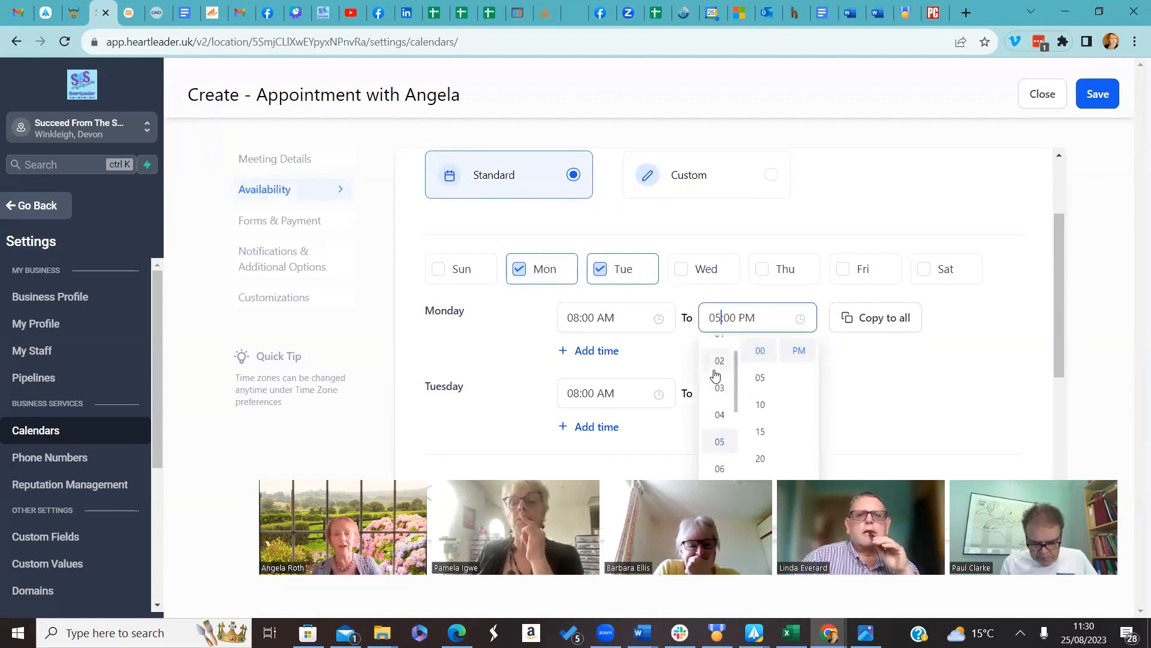
scroll(716, 375, "up", 2)
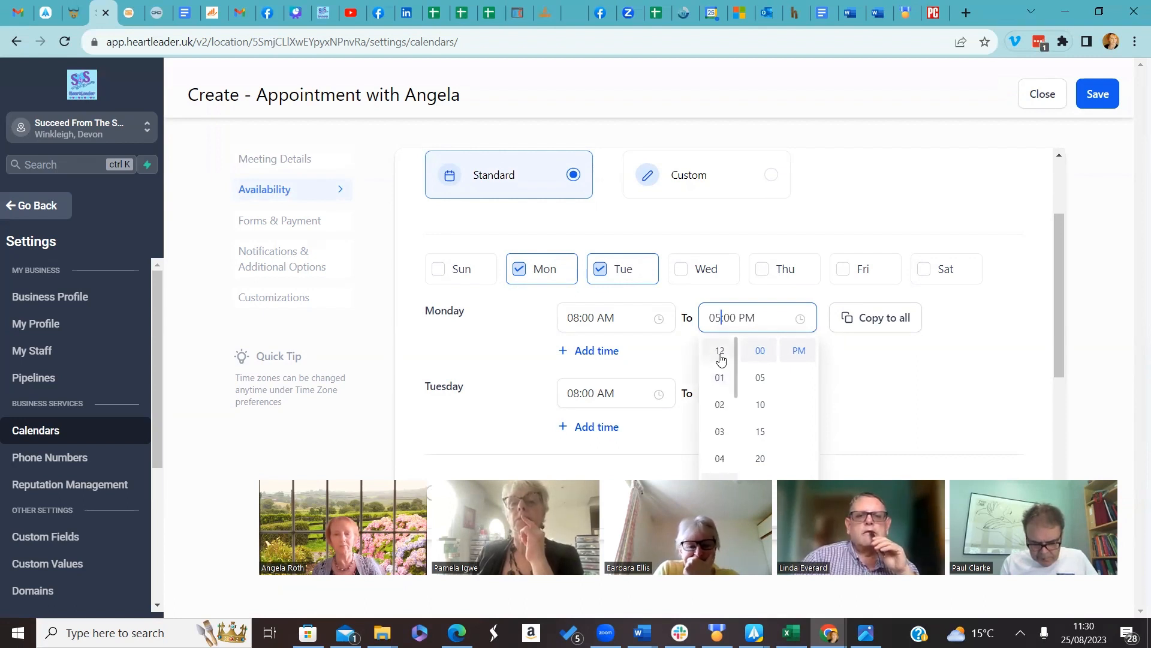
left_click(721, 352)
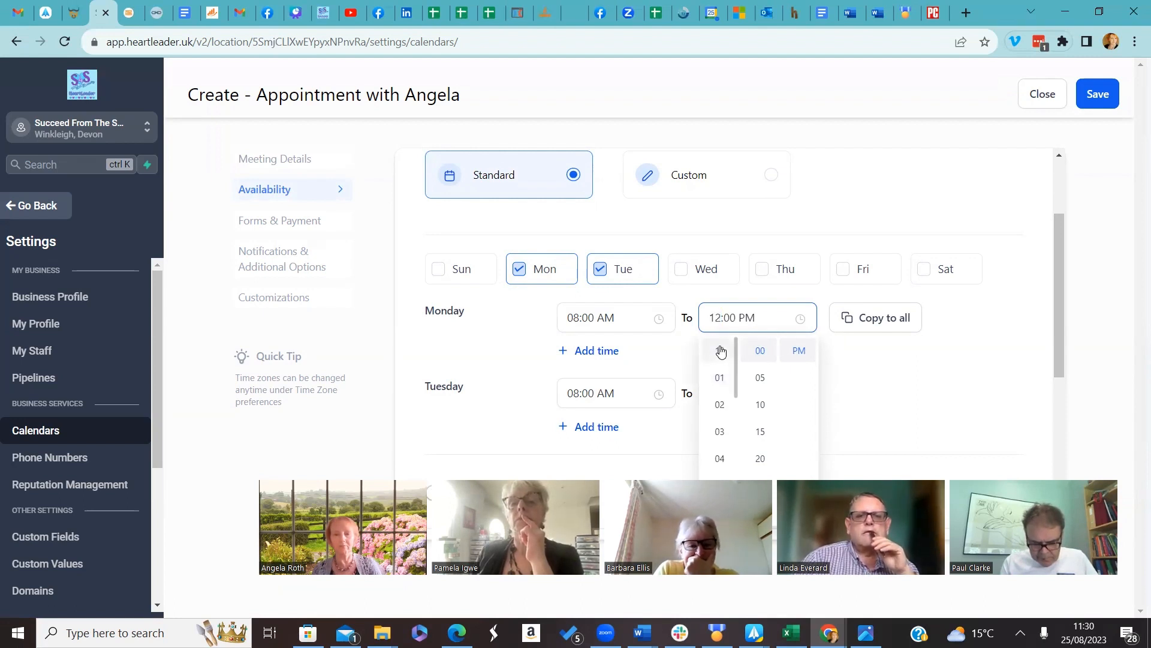
left_click(866, 386)
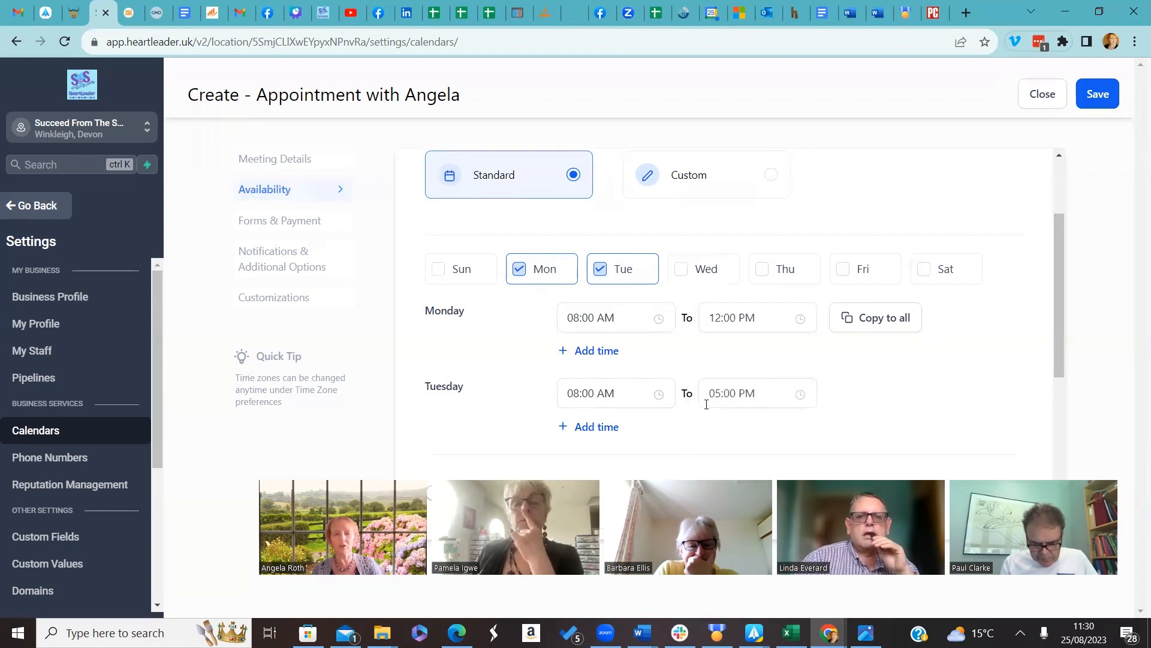
Step: Set Tuesday's availability to start at 11:00 AM
left_click(661, 395)
left_click(577, 284)
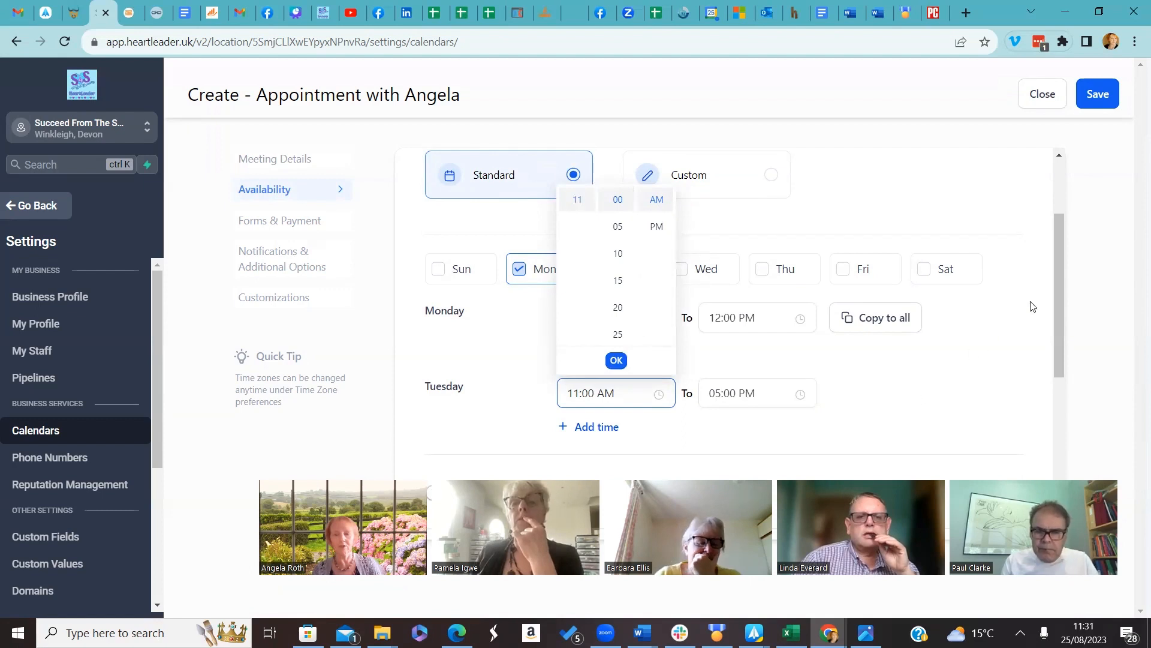
left_click(1054, 278)
Step: Set the minimum scheduling notice to 1 day
left_click_drag(1054, 278, 1059, 318)
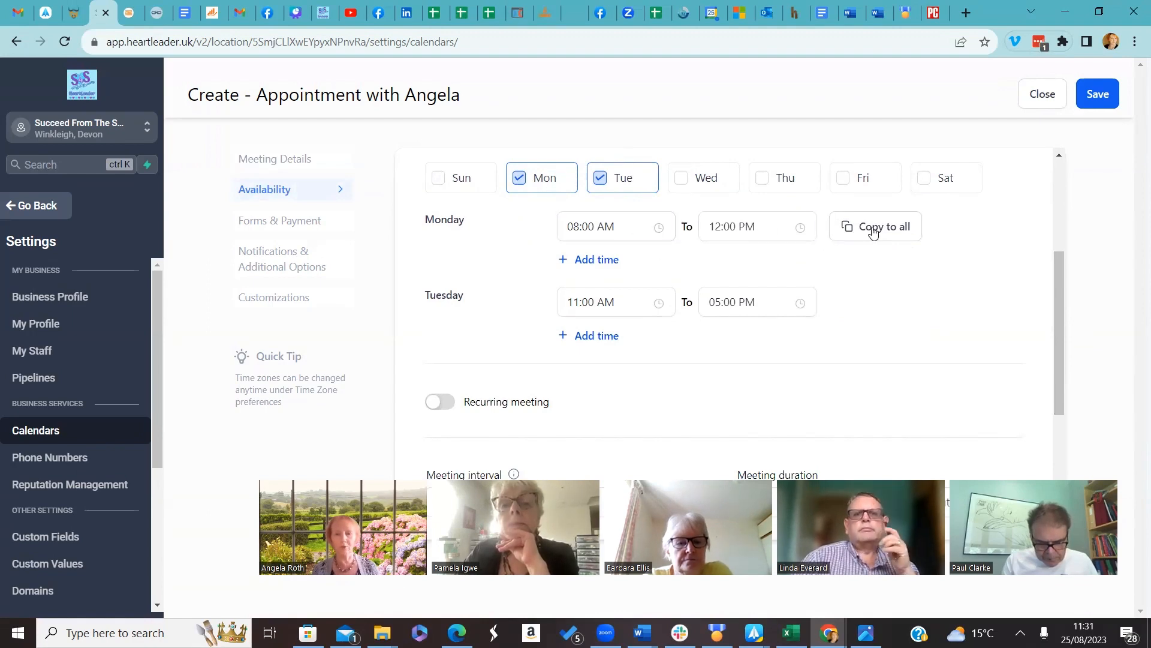
left_click_drag(1057, 311, 1059, 422)
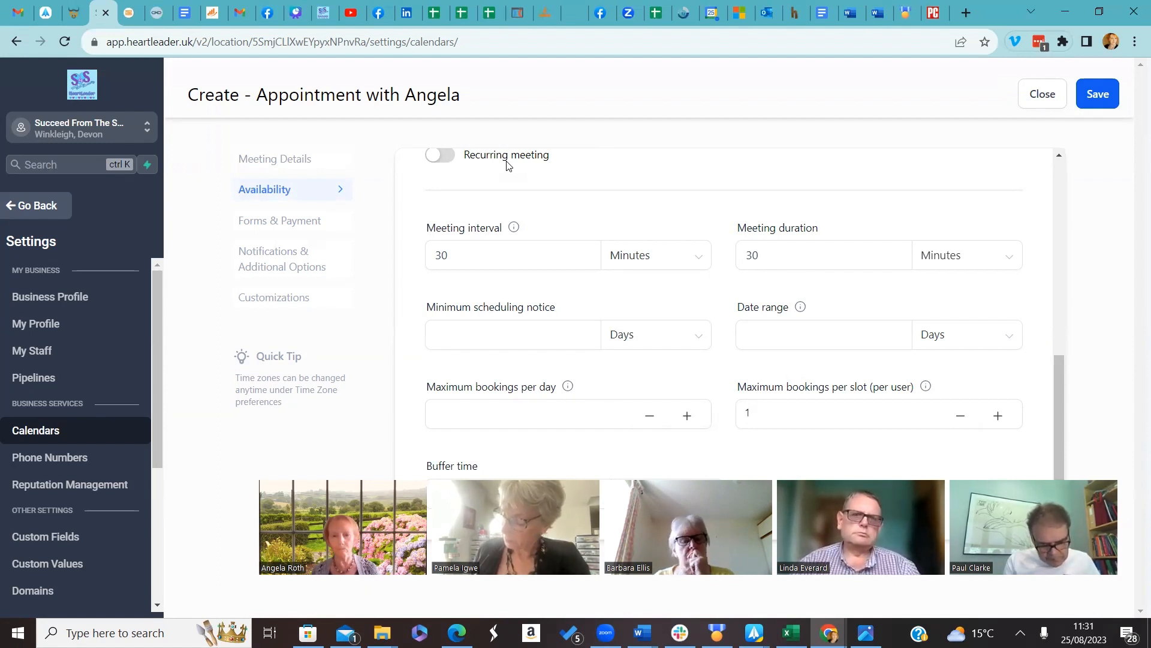
scroll(674, 281, "down", 1)
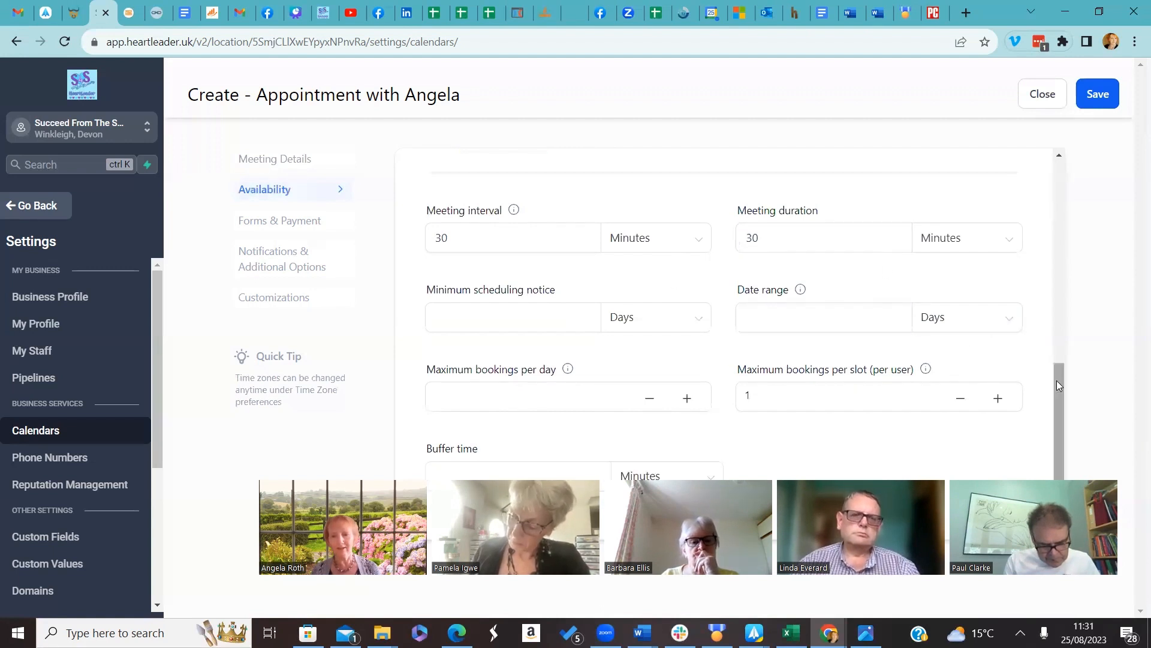
left_click(544, 231)
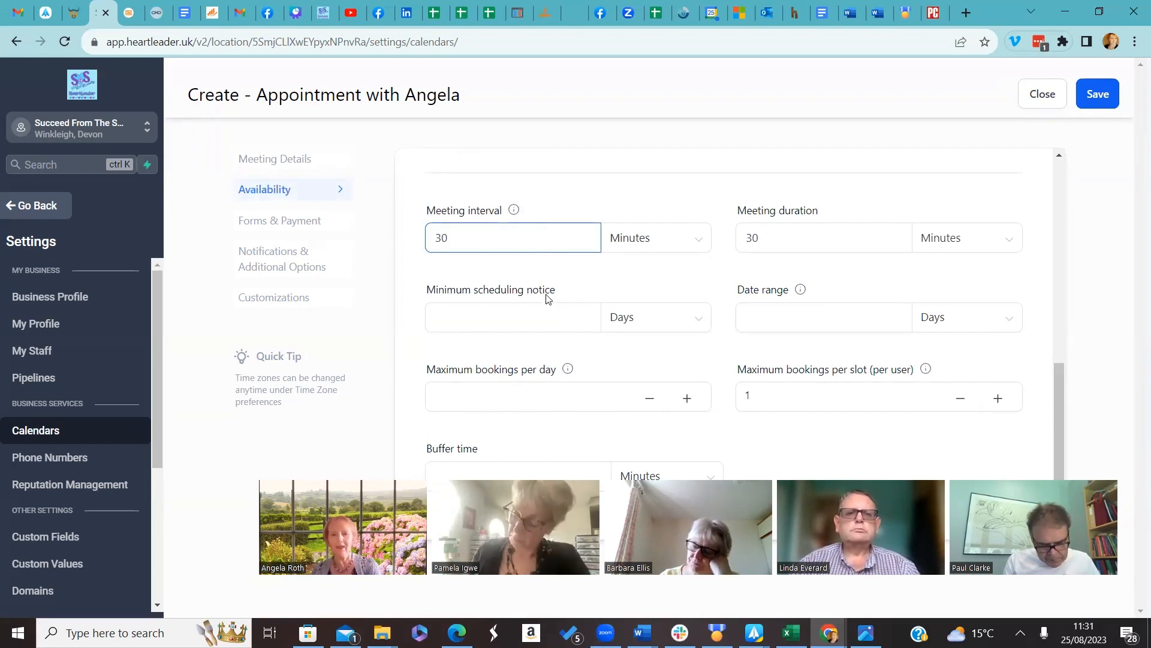
left_click(547, 317)
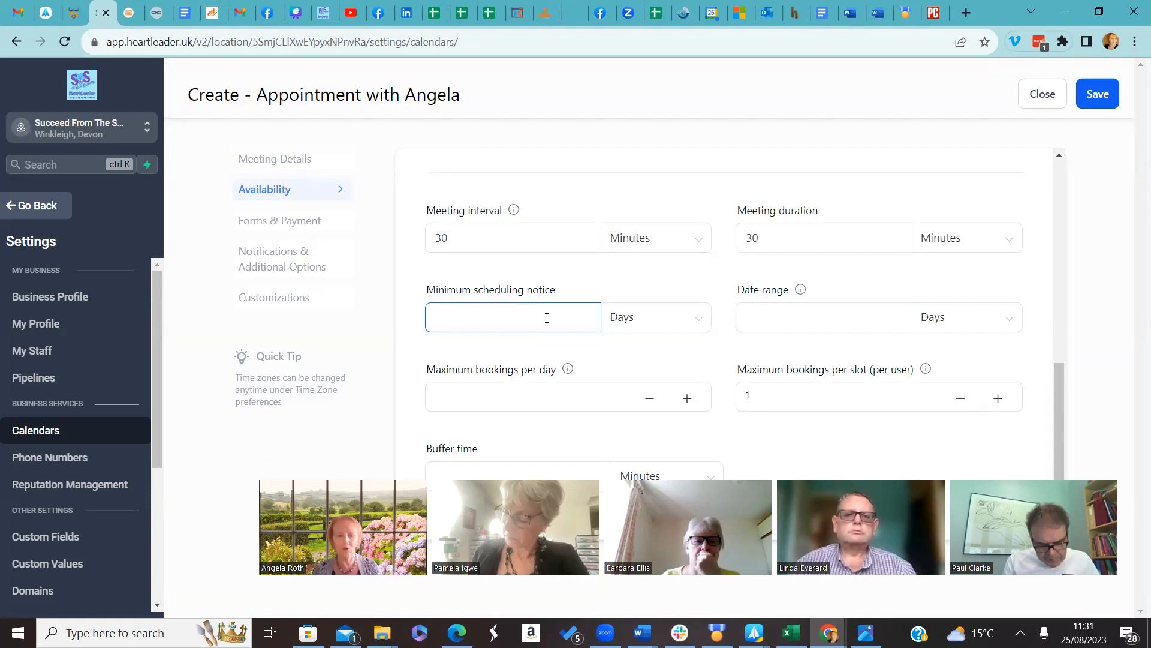
type("1")
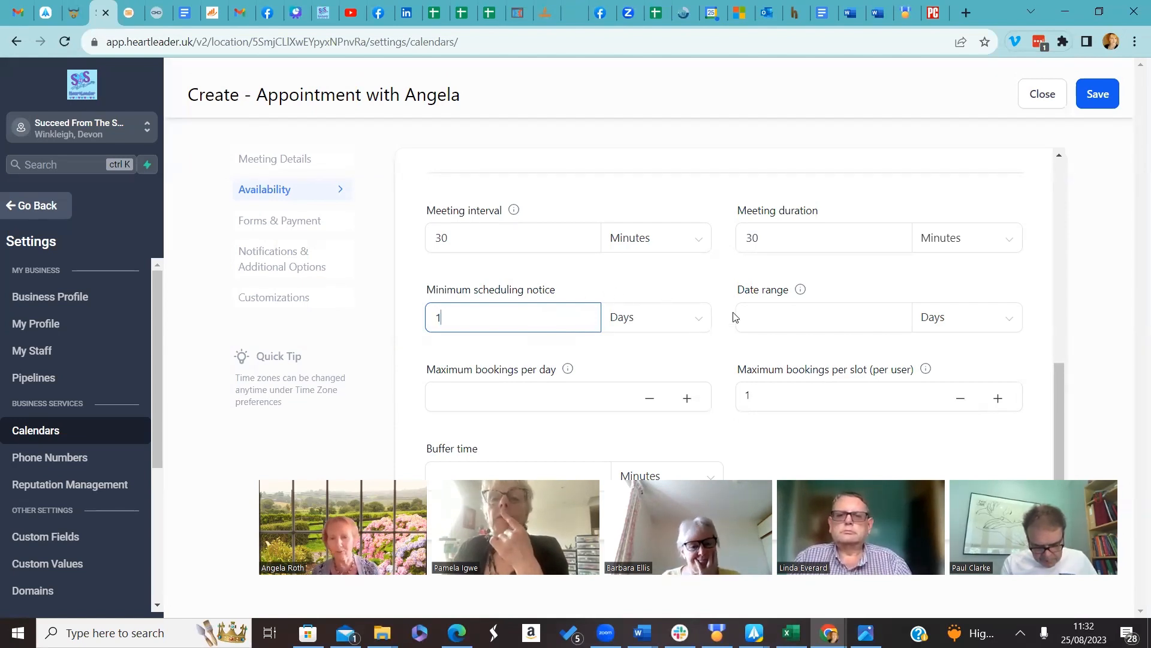
Step: Set the date range for bookings to 14 days
left_click(752, 318)
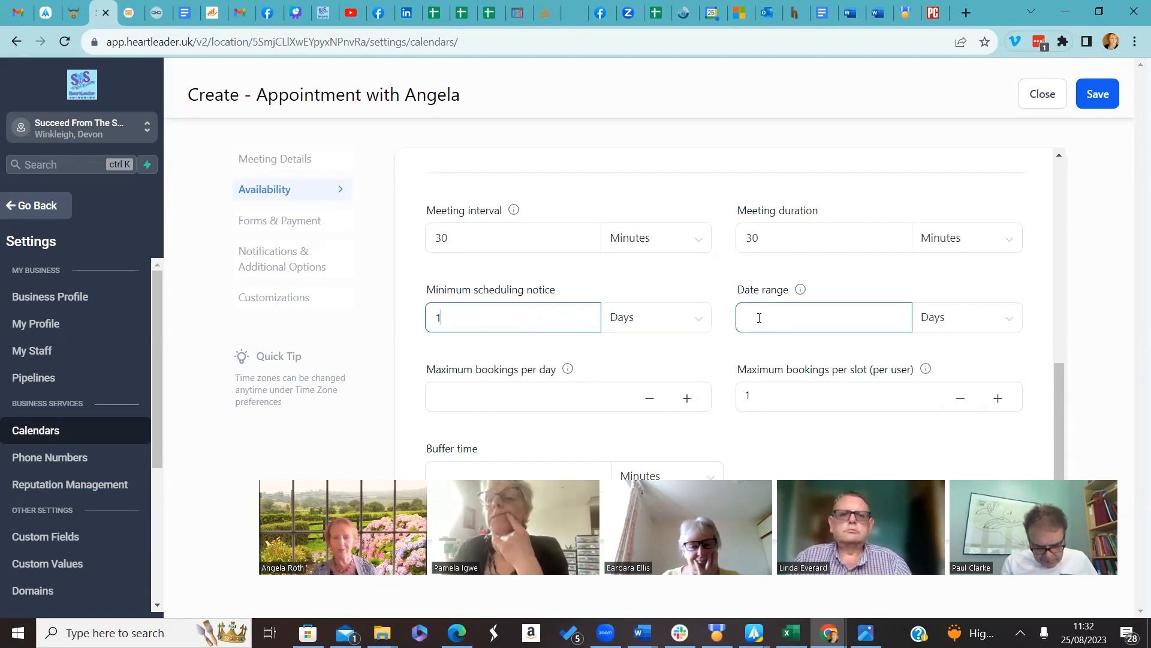
left_click(759, 318)
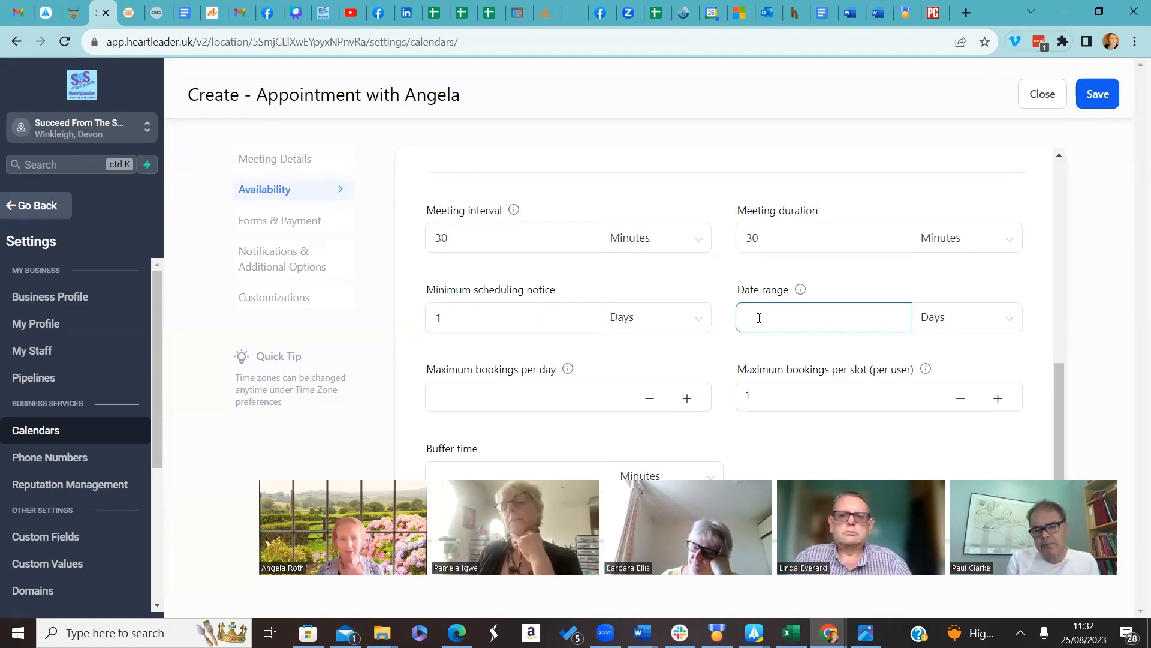
type("14")
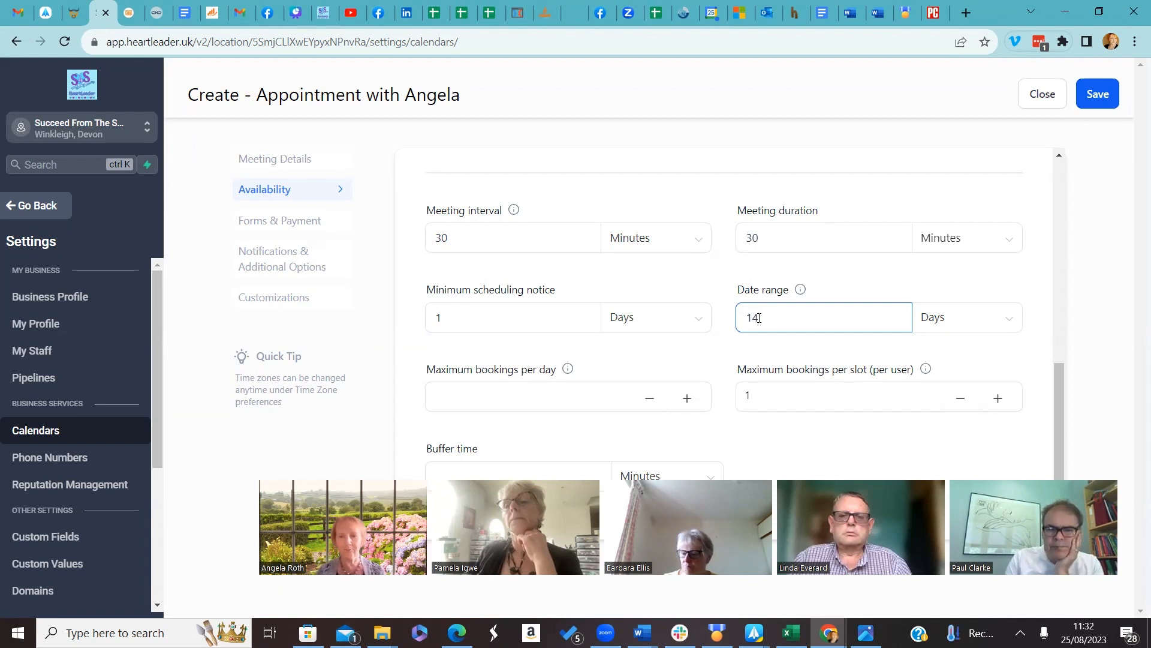
scroll(966, 287, "up", 1)
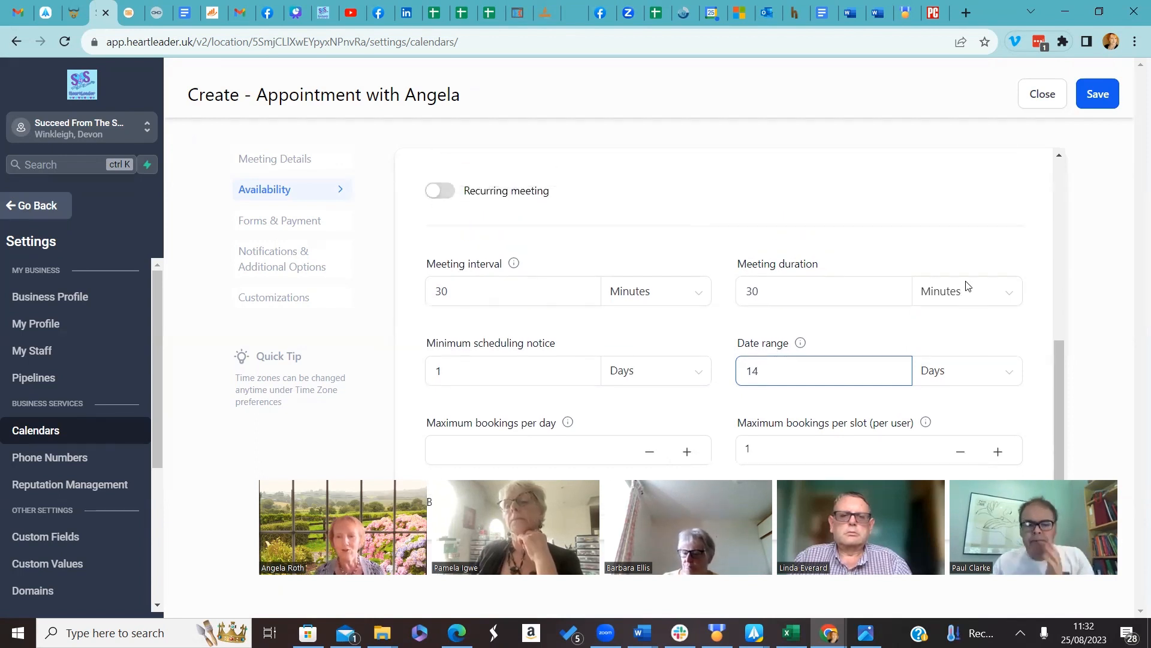
scroll(966, 288, "down", 1)
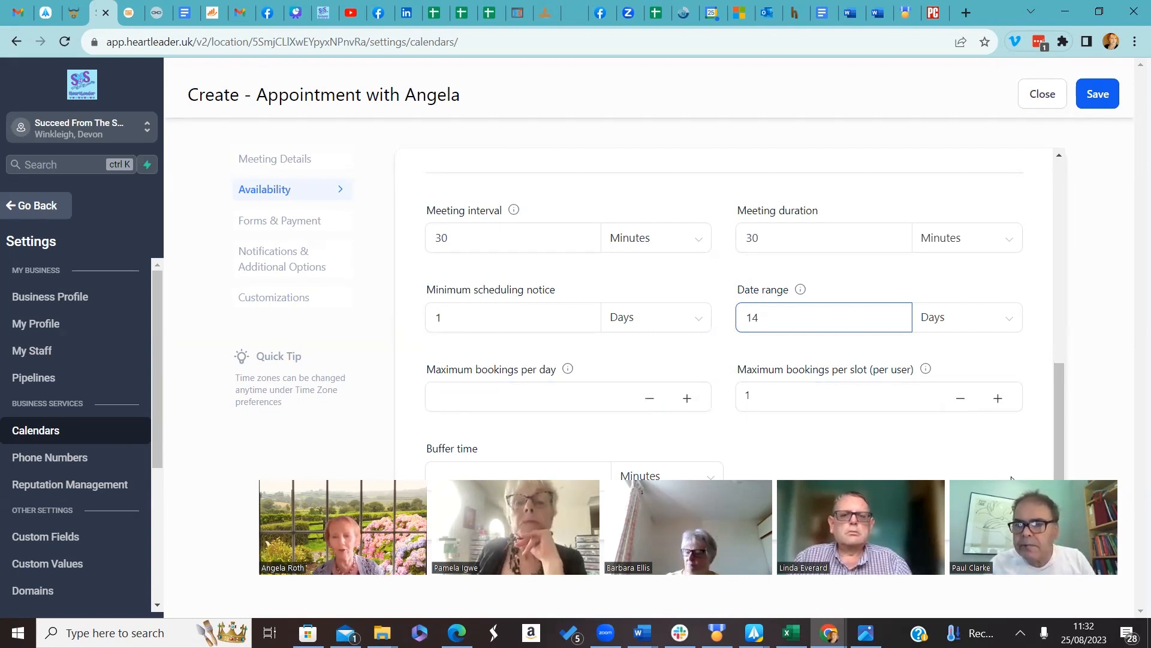
Step: Save the calendar's availability settings and continue to the Forms & Payment section
left_click_drag(878, 567, 859, 168)
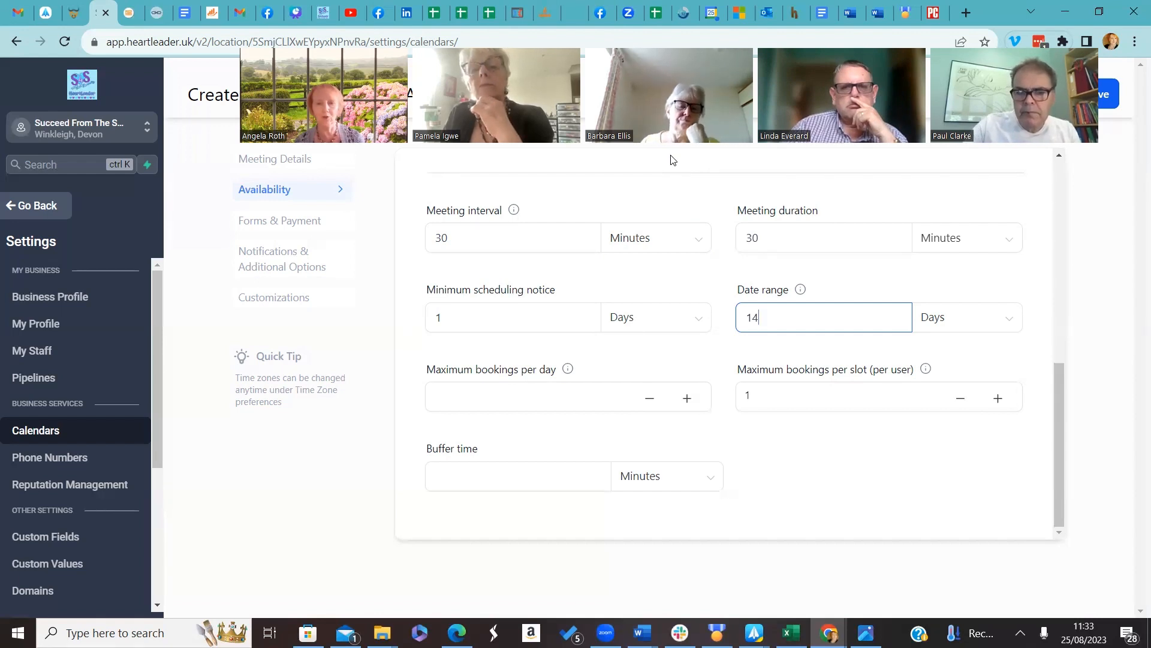
left_click_drag(672, 157, 673, 602)
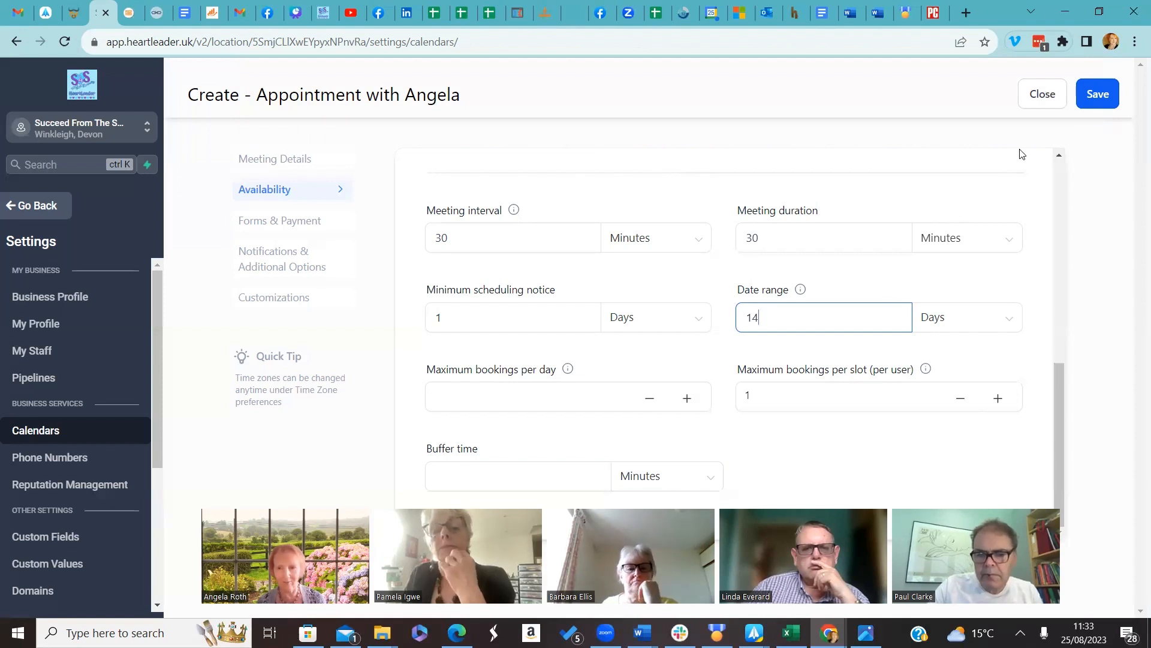
left_click(1089, 100)
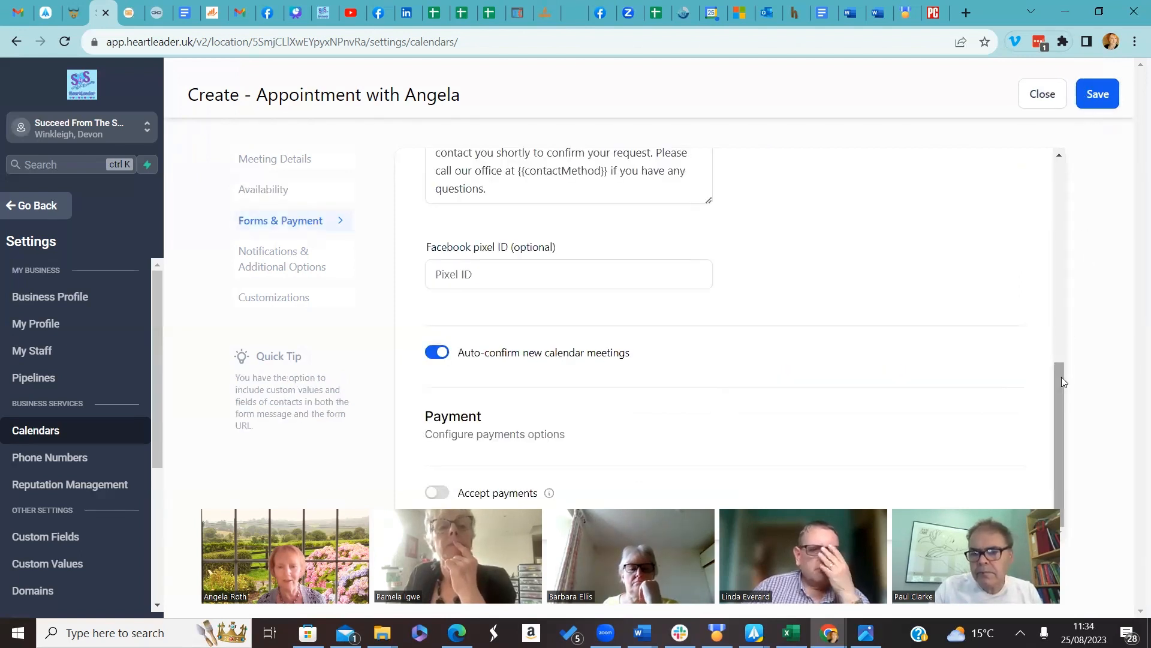
Step: Keep the default booking form and turn on Pre-populate fields (sticky contacts)
left_click_drag(1062, 377, 1090, 178)
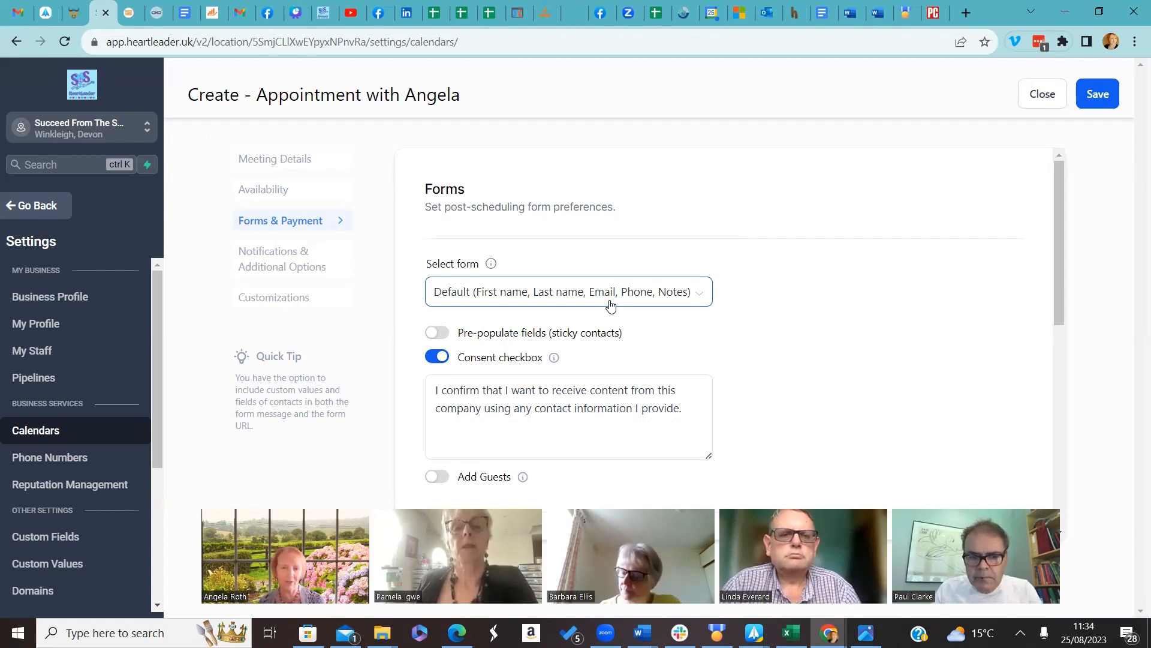
left_click(700, 300)
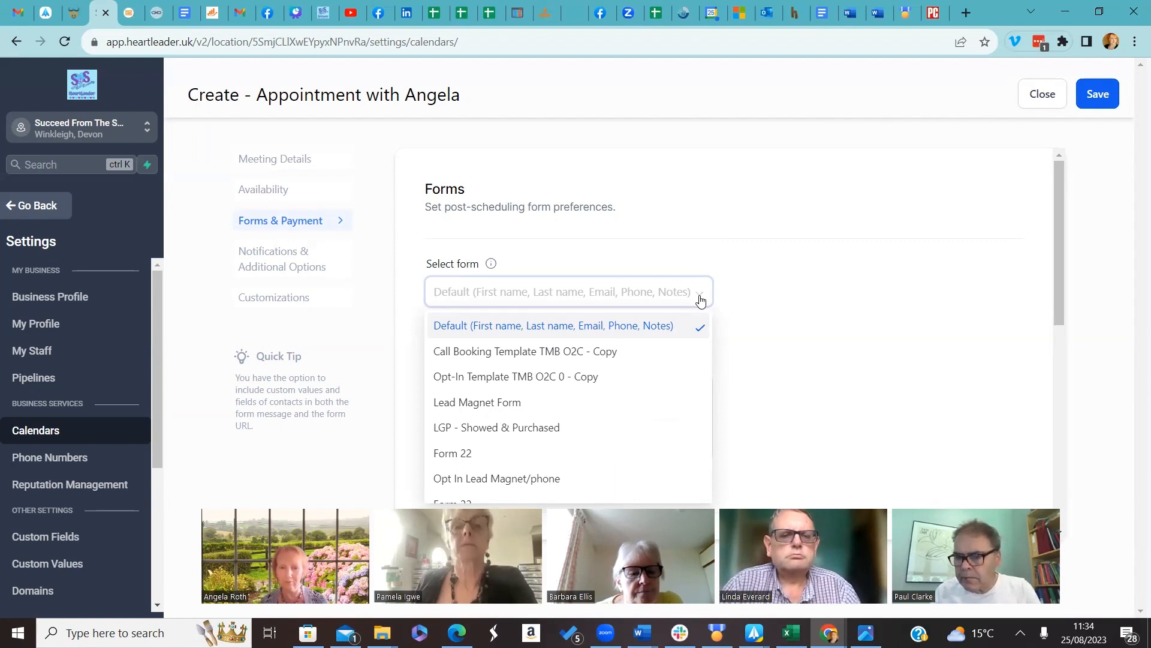
left_click(728, 294)
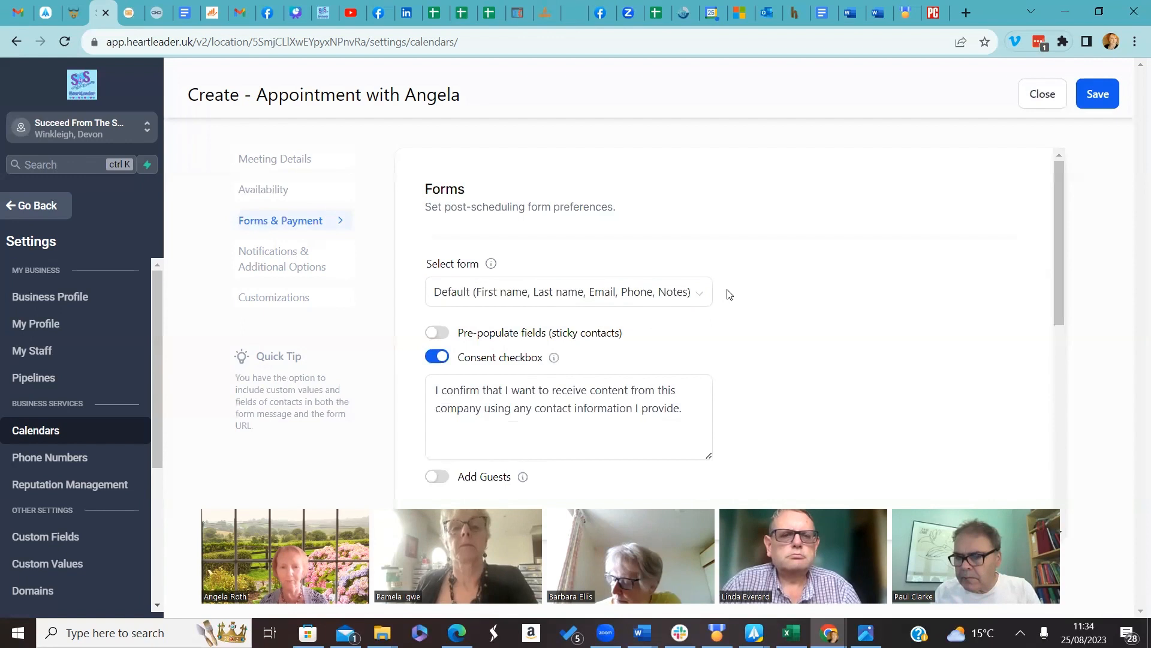
left_click(436, 335)
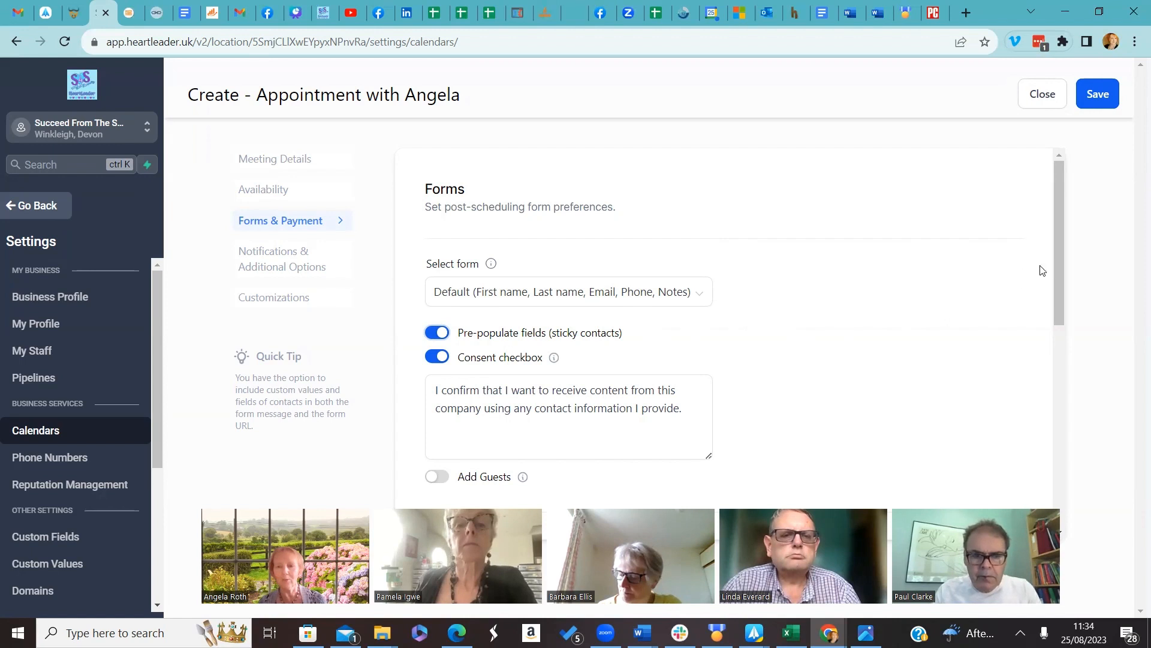
Step: Switch the booking form's consent checkbox off and back on
left_click_drag(1059, 262, 1059, 302)
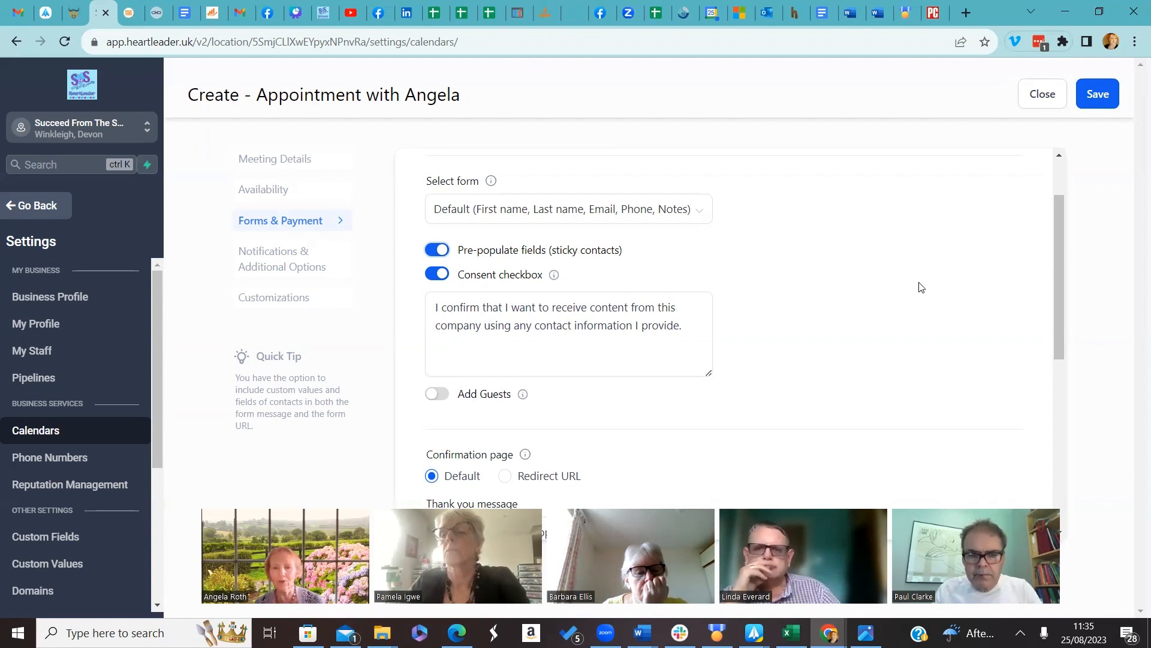
left_click(443, 276)
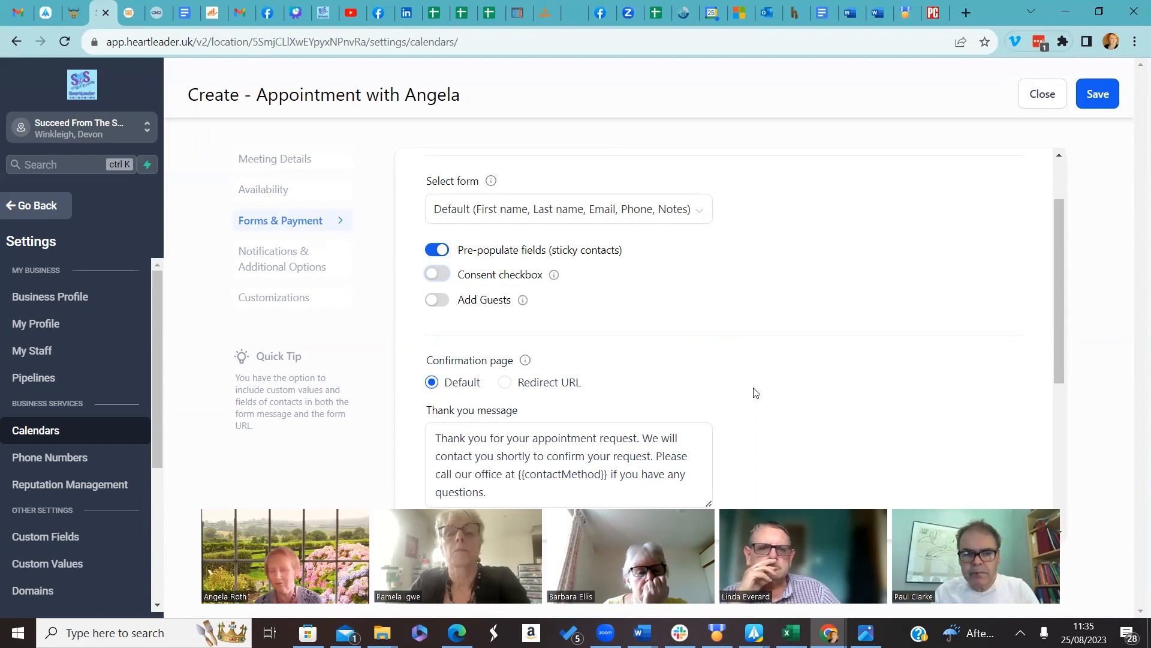
left_click(437, 274)
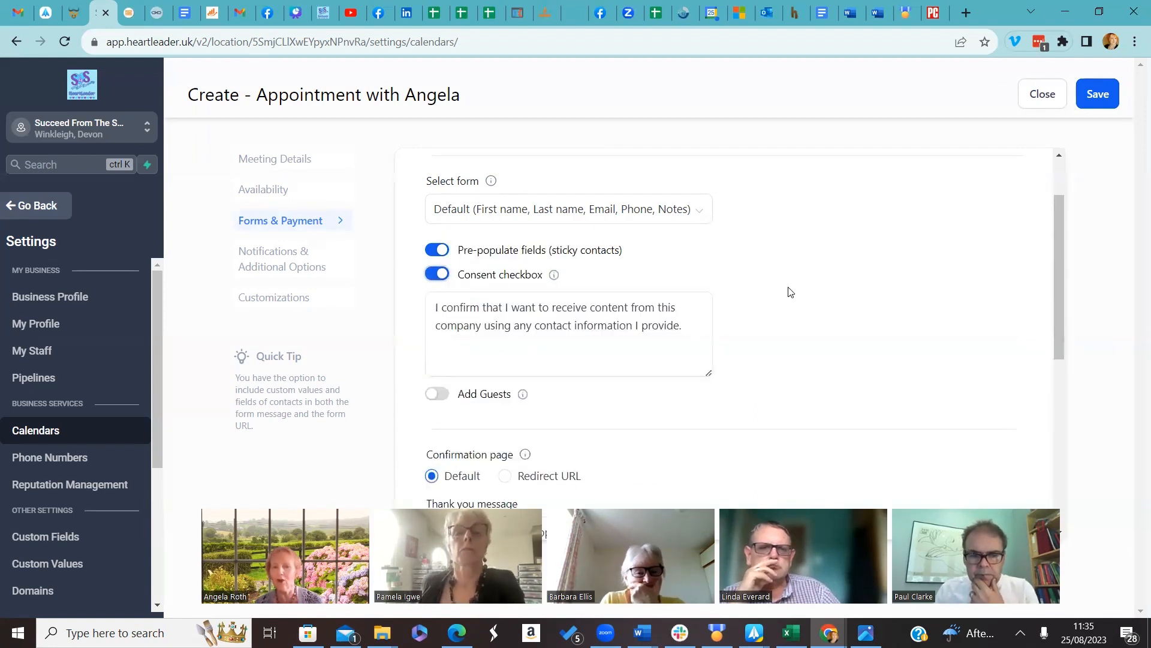
Step: Save the Forms & Payment settings with the default confirmation page, auto-confirmed meetings and payments left off
scroll(789, 292, "down", 2)
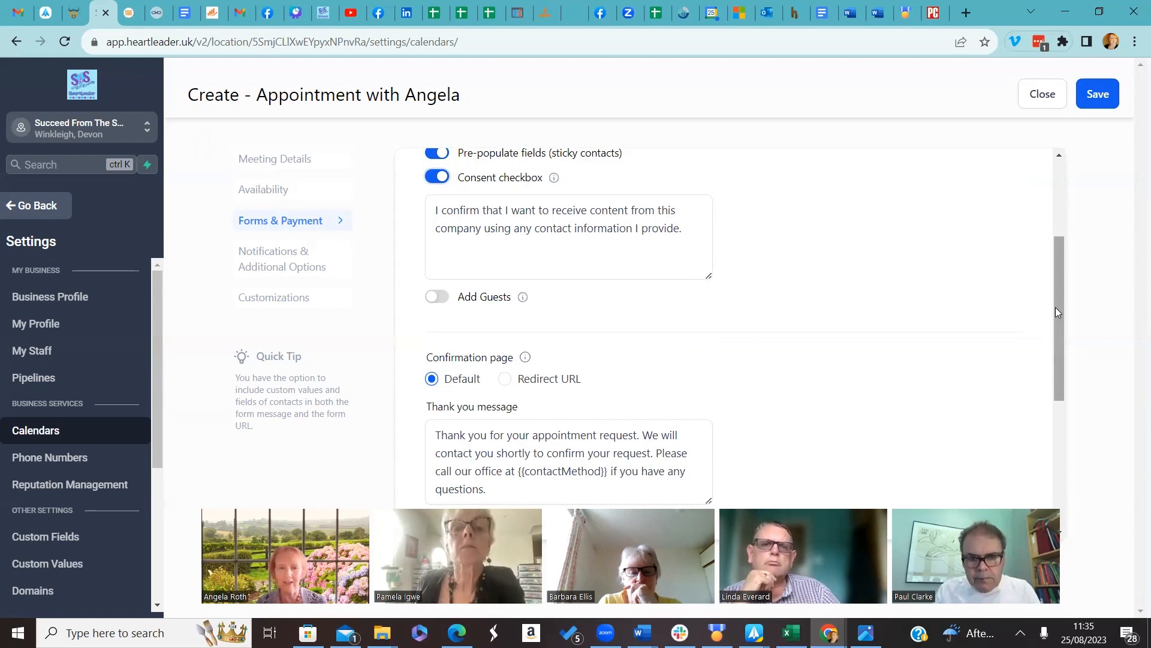
left_click_drag(1056, 307, 1053, 387)
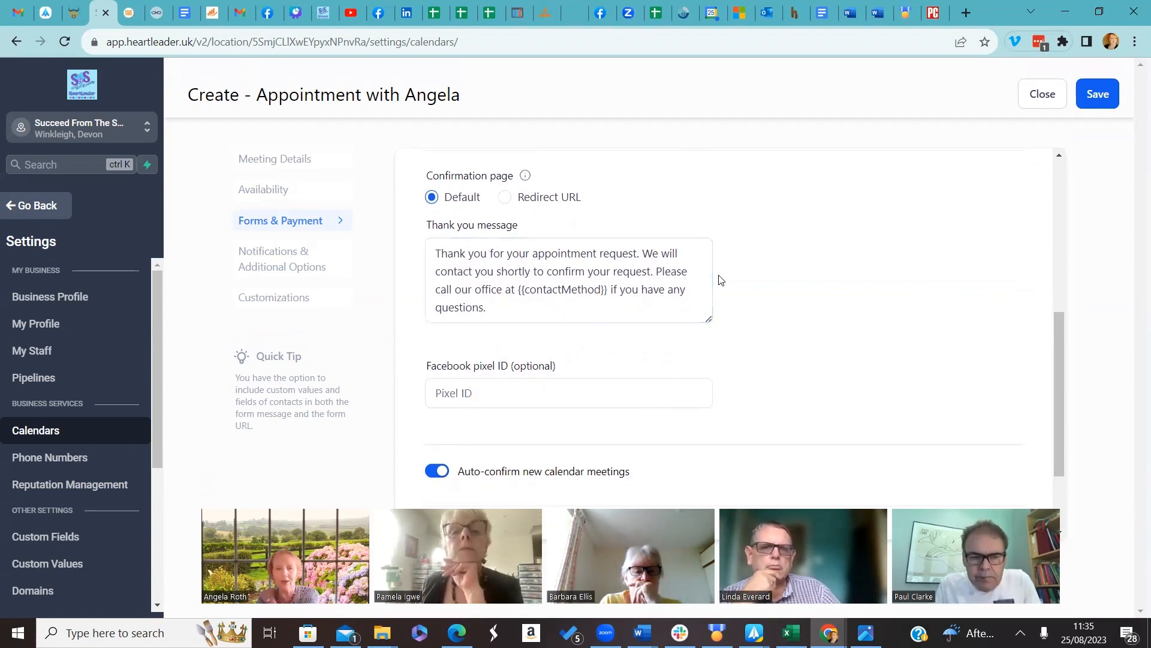
scroll(758, 286, "up", 1)
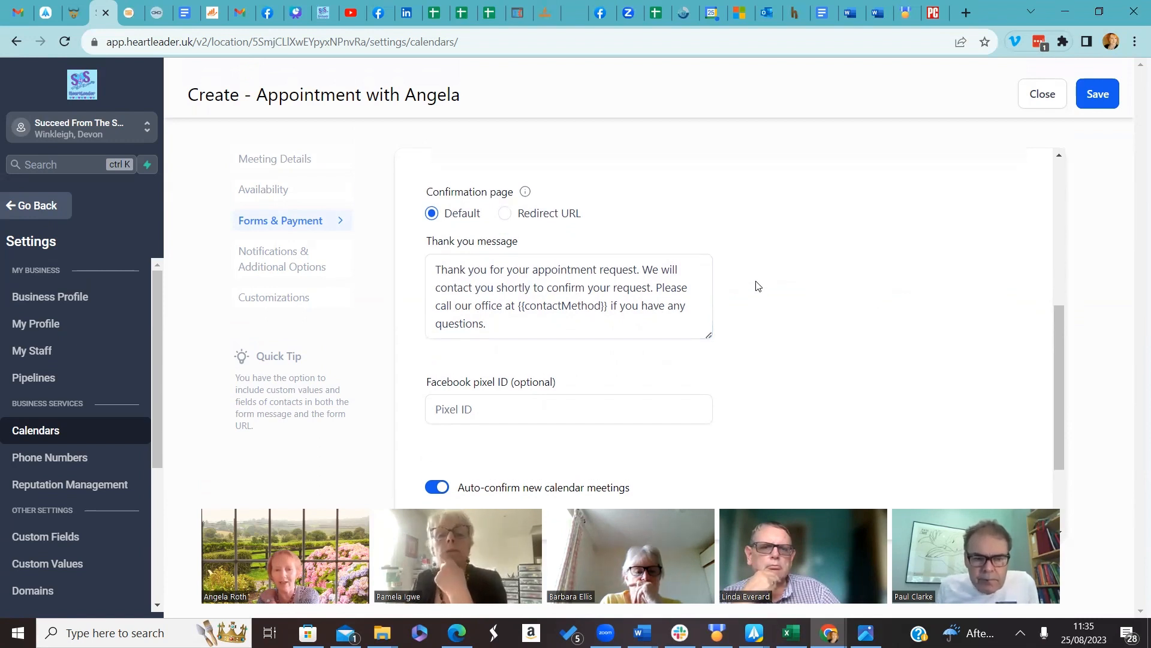
scroll(758, 286, "down", 2)
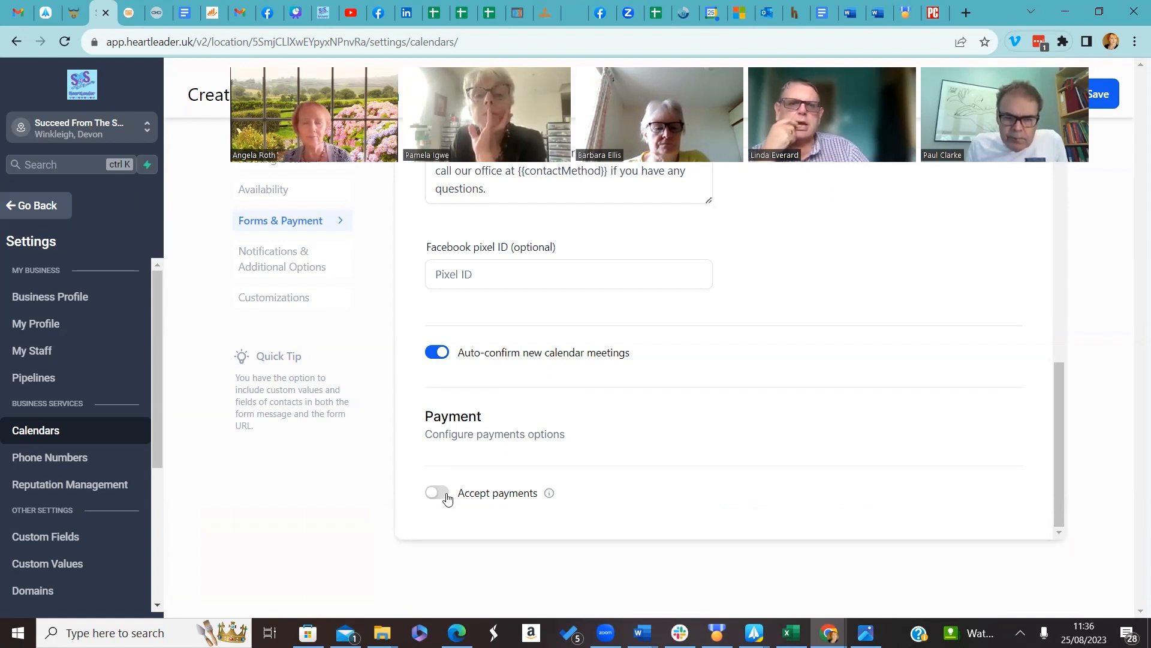
left_click(1100, 102)
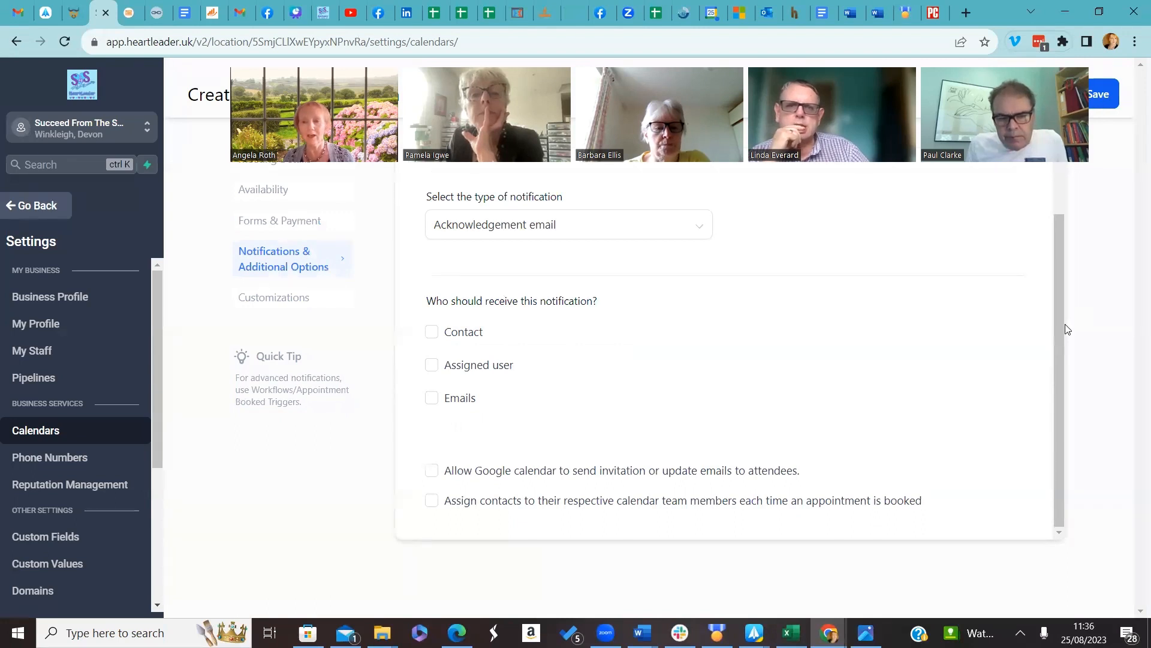
Step: Select Acknowledgement email as the notification type and send it to the contact and the assigned user
left_click_drag(1059, 343, 1050, 195)
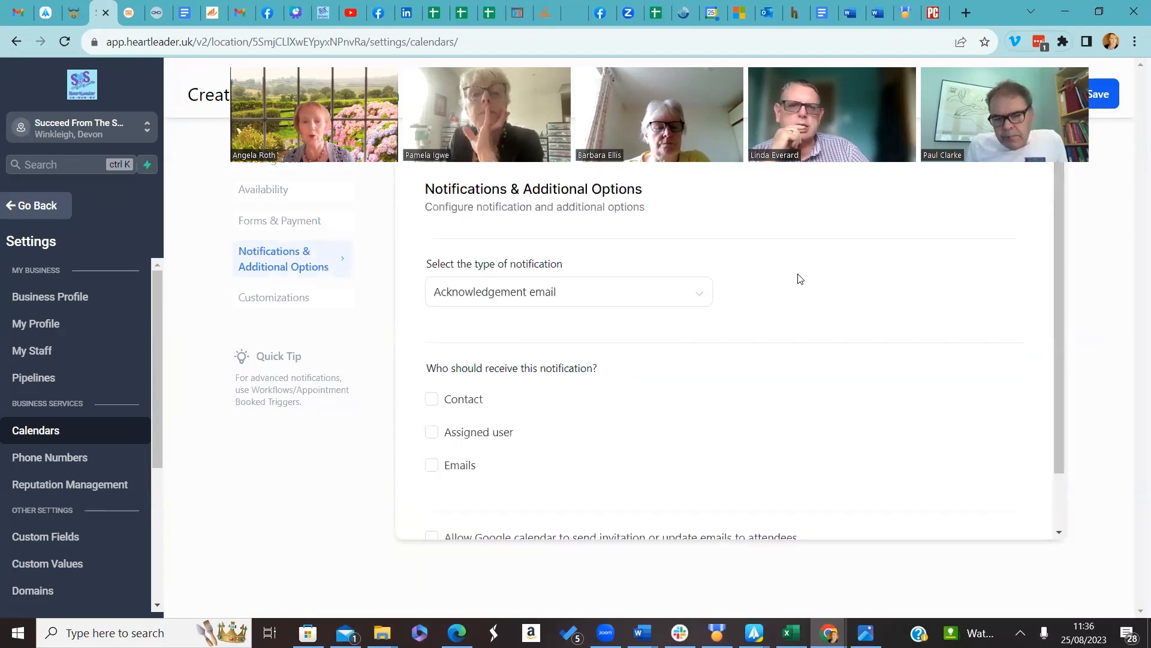
left_click(700, 296)
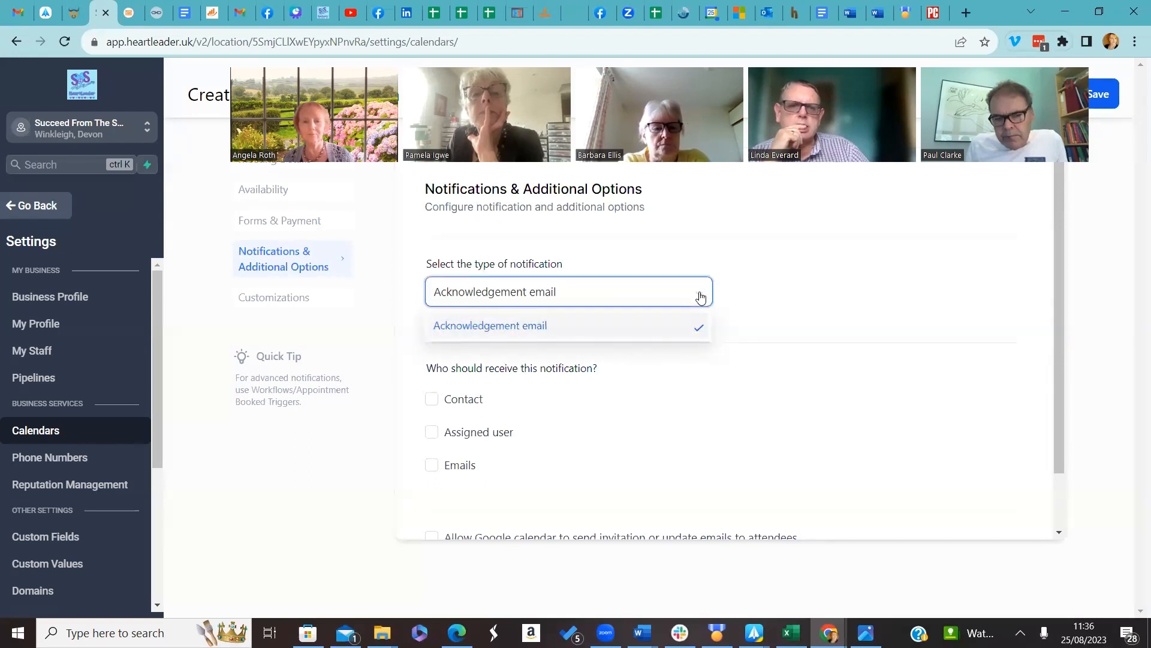
left_click(700, 296)
left_click(700, 297)
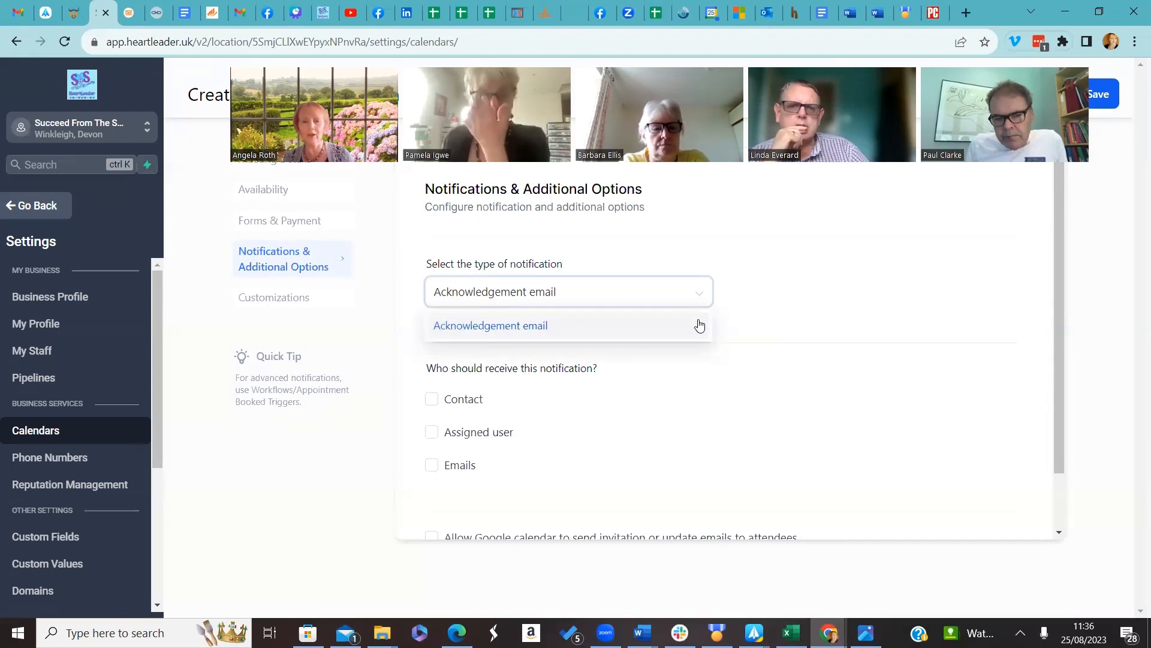
left_click(494, 331)
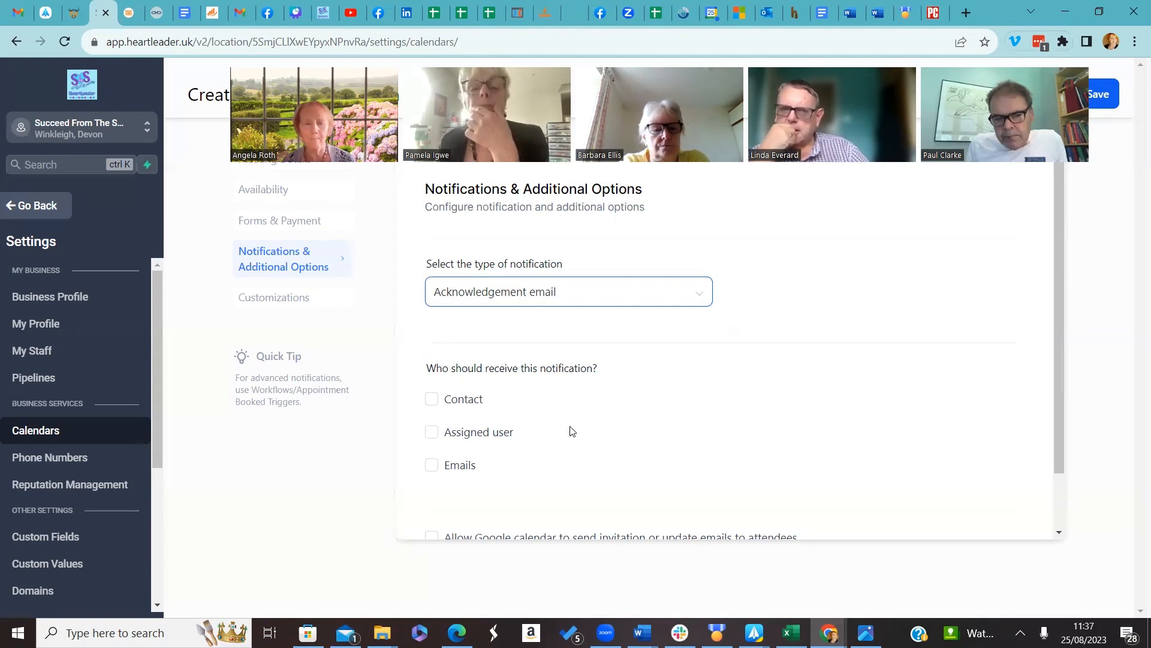
scroll(535, 473, "down", 1)
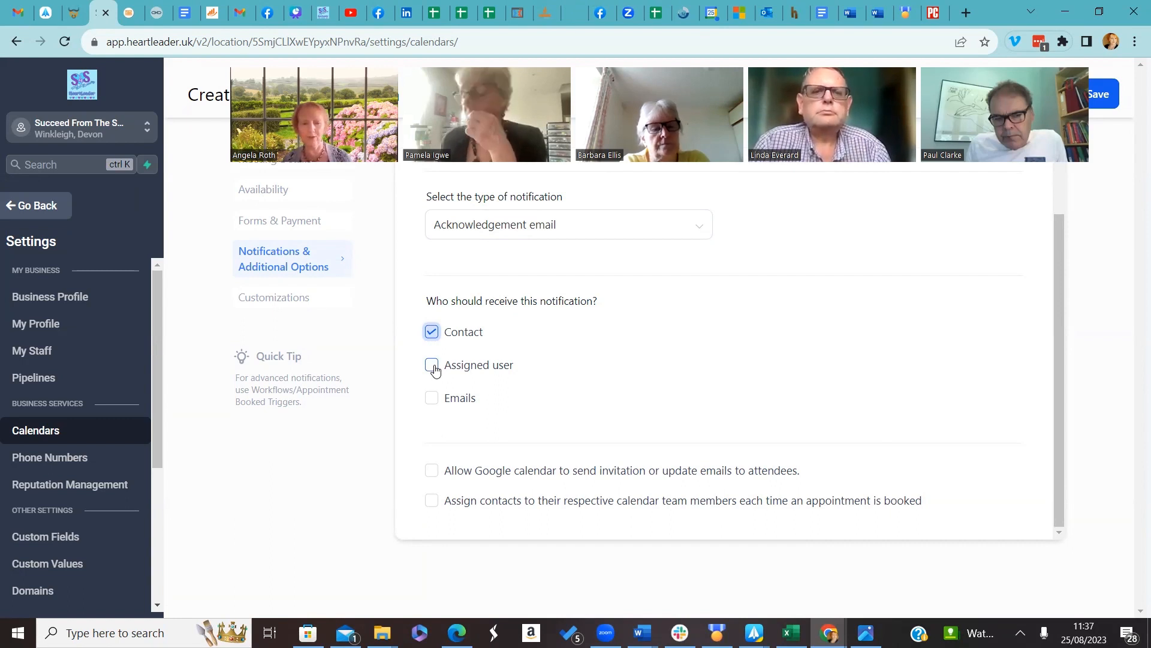
left_click(432, 365)
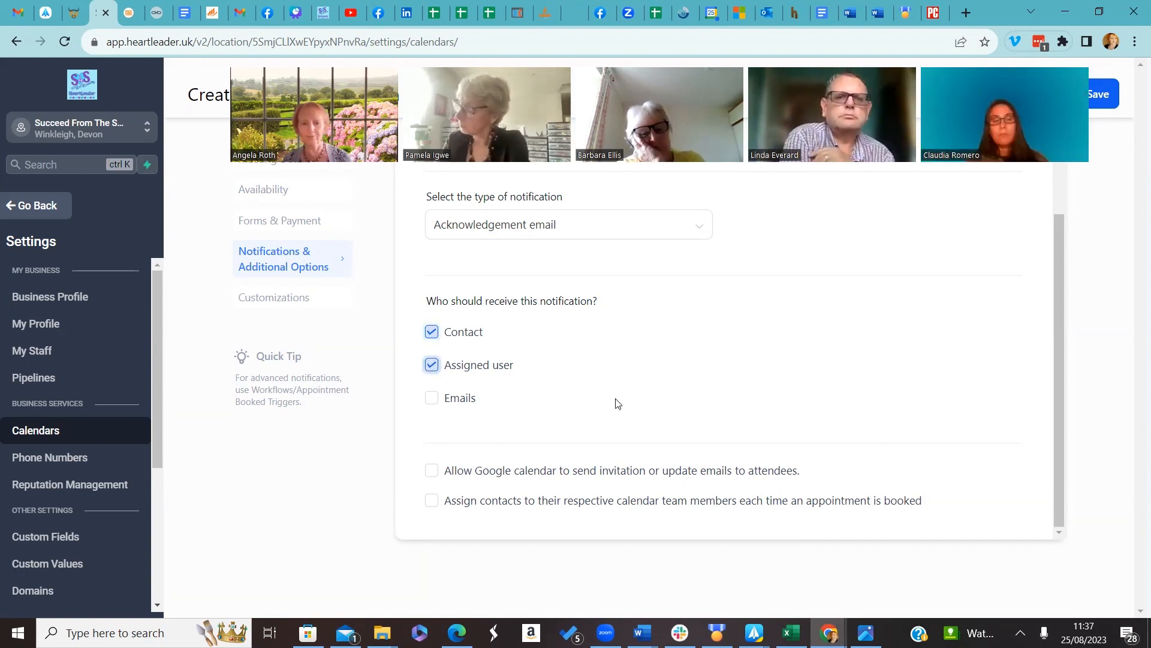
Step: Allow Google Calendar to send invitation or update emails to attendees, and assign contacts to their calendar team members at each booking
left_click(435, 473)
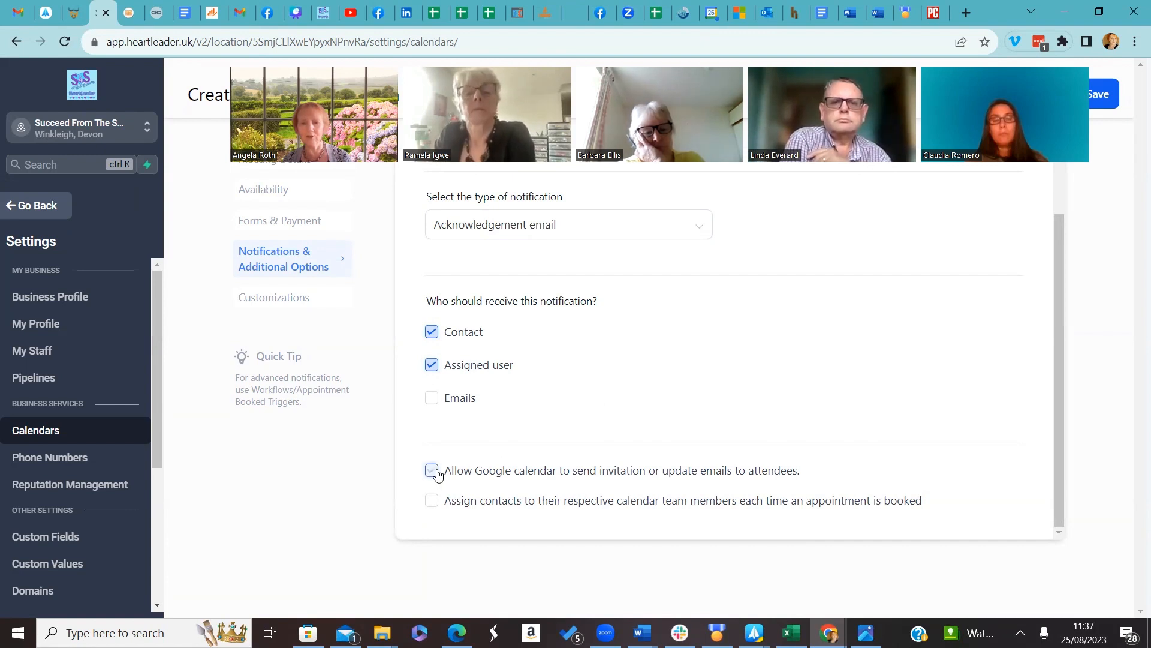
left_click(433, 502)
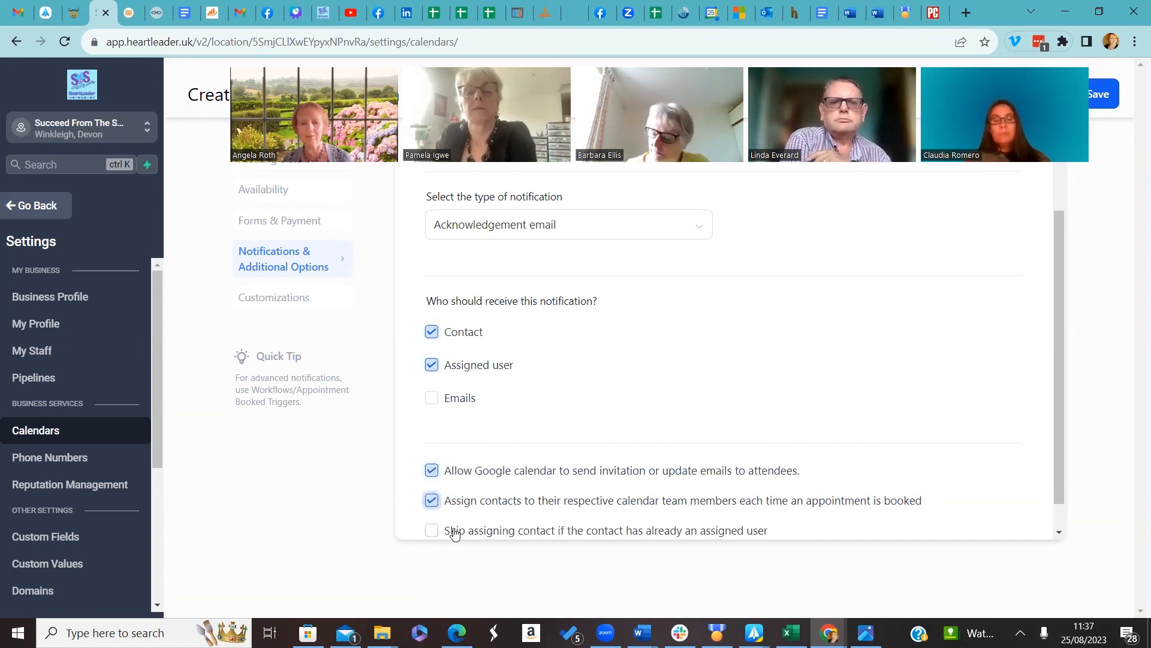
scroll(732, 466, "down", 1)
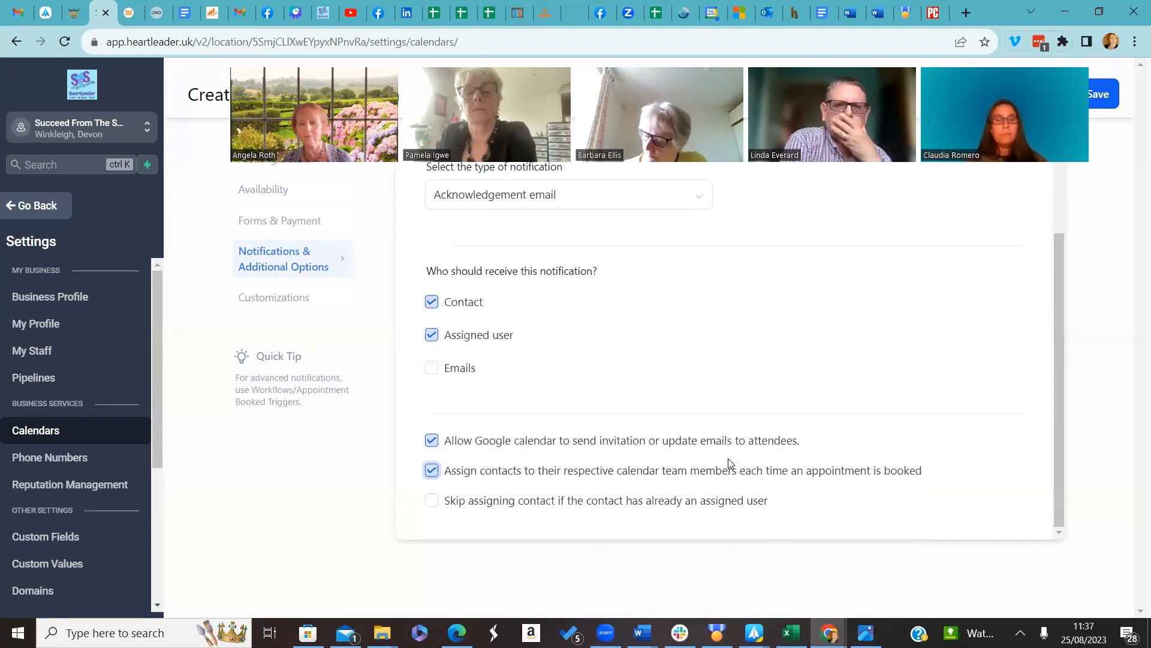
scroll(773, 455, "up", 1)
scroll(774, 456, "up", 2)
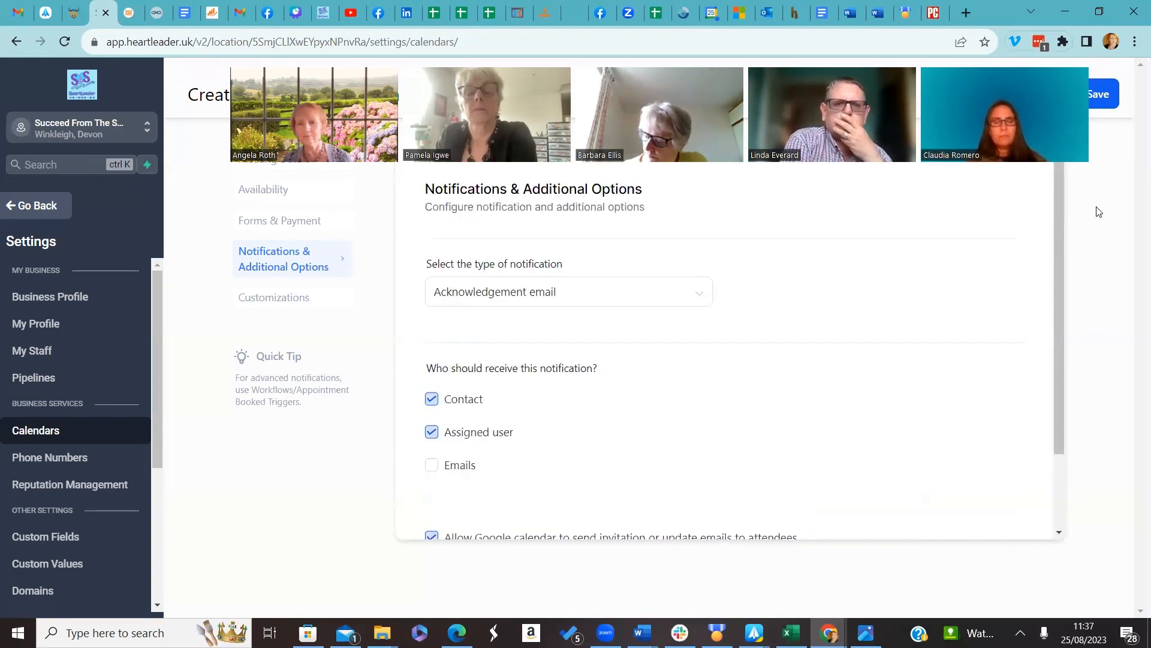
Step: Save the notification options and finish the calendar with the default Neo widget style and customizations
left_click(1099, 96)
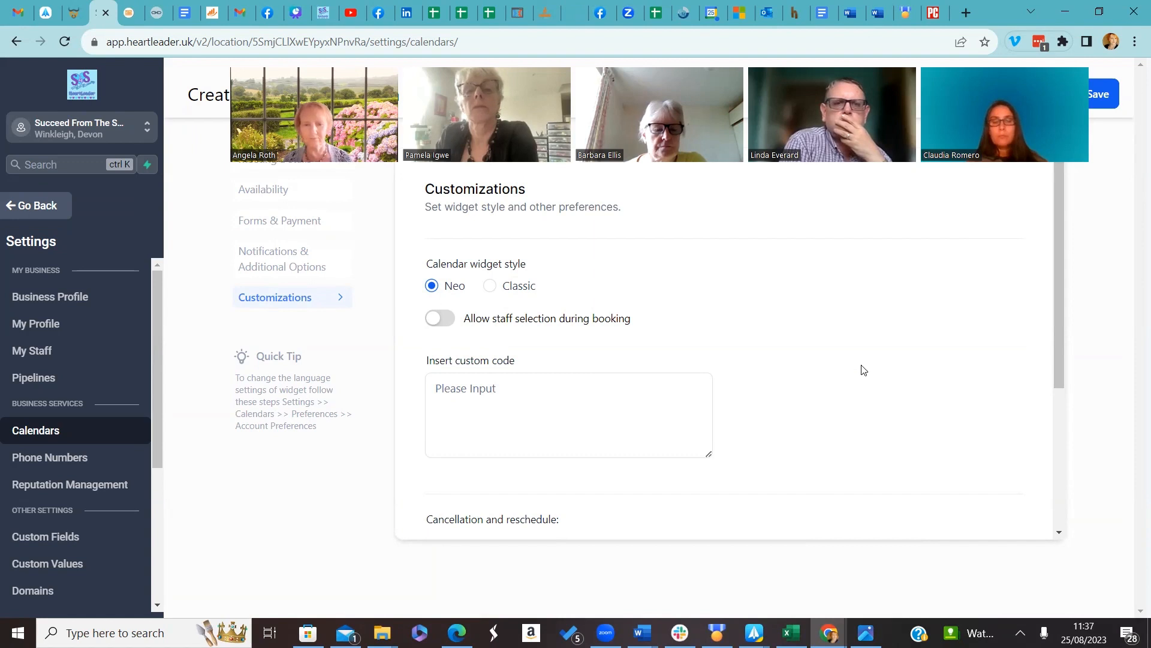
scroll(863, 369, "down", 4)
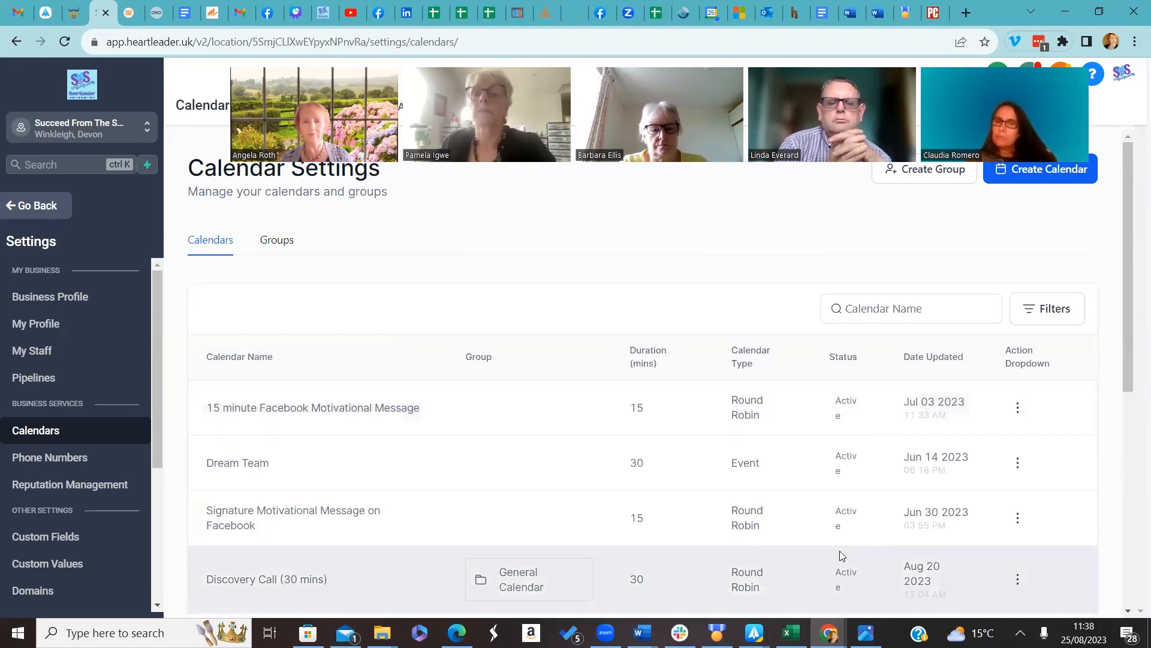
Step: Open the available actions for the Discovery Call 30mins calendar in the calendar list
scroll(760, 542, "down", 5)
scroll(760, 542, "down", 2)
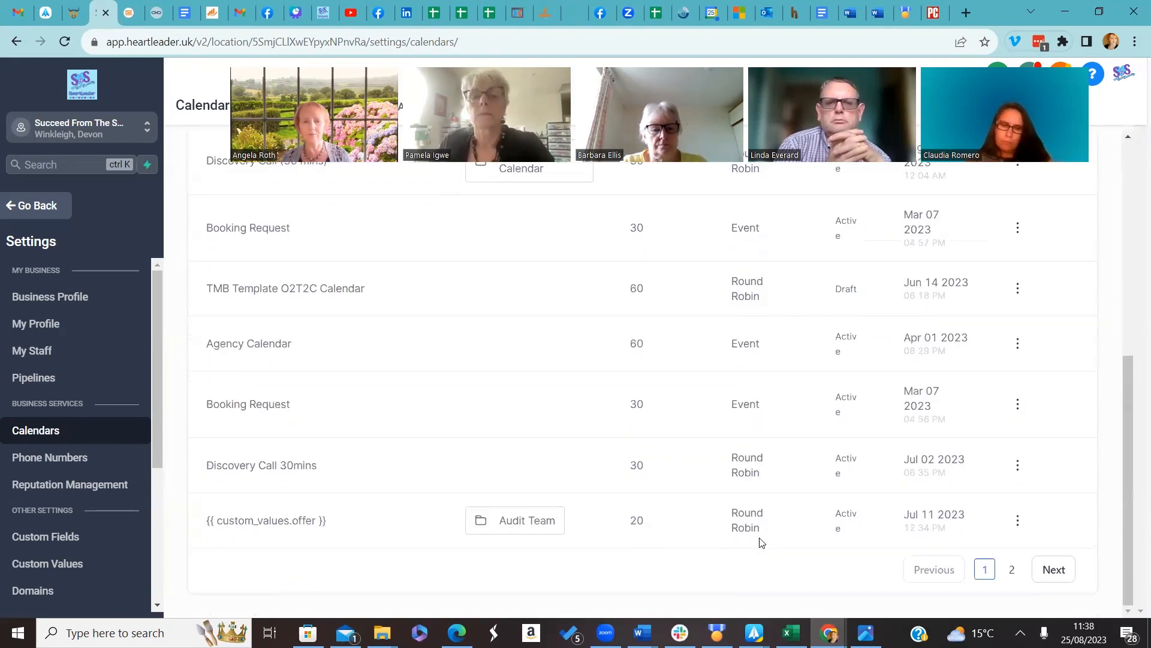
left_click(1018, 466)
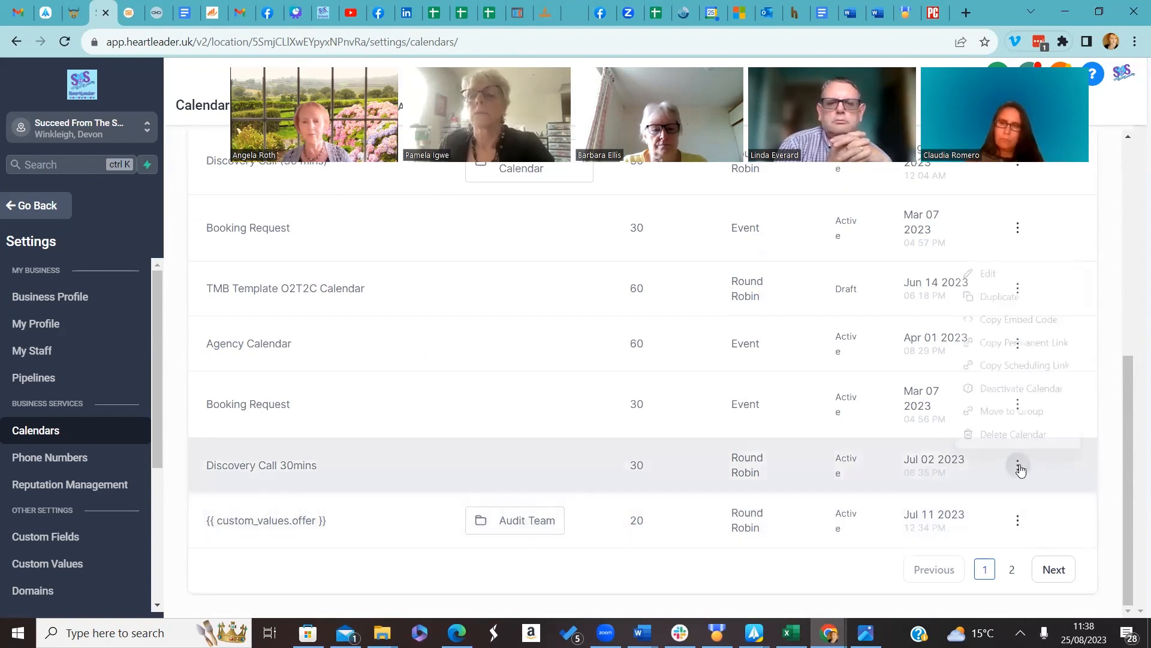